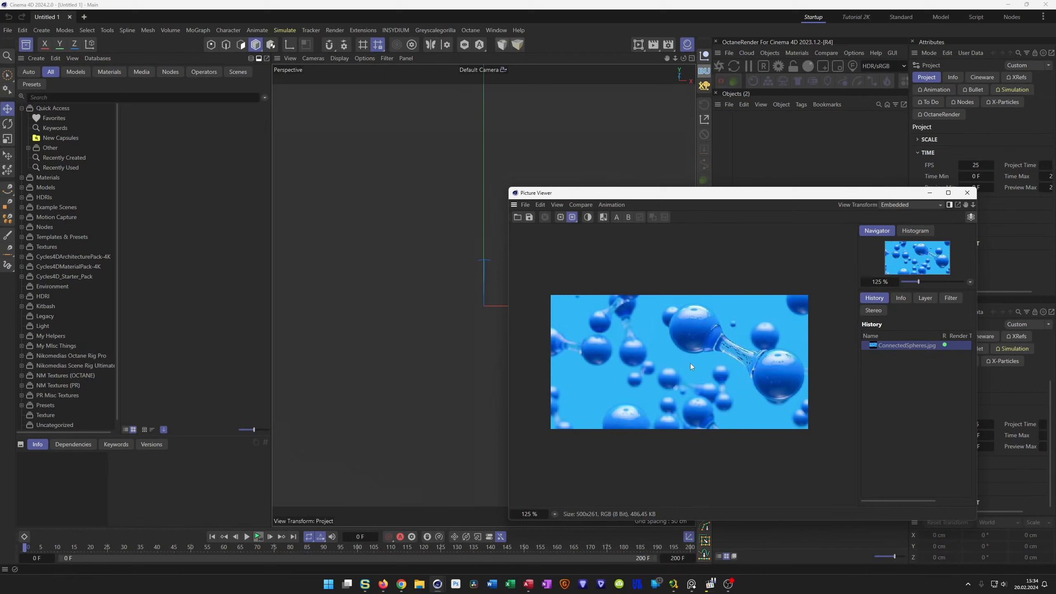
View the connected-spheres reference image and the ConnectedSpheres.mp4 clip, and close both viewers
drag(701, 195, 692, 204)
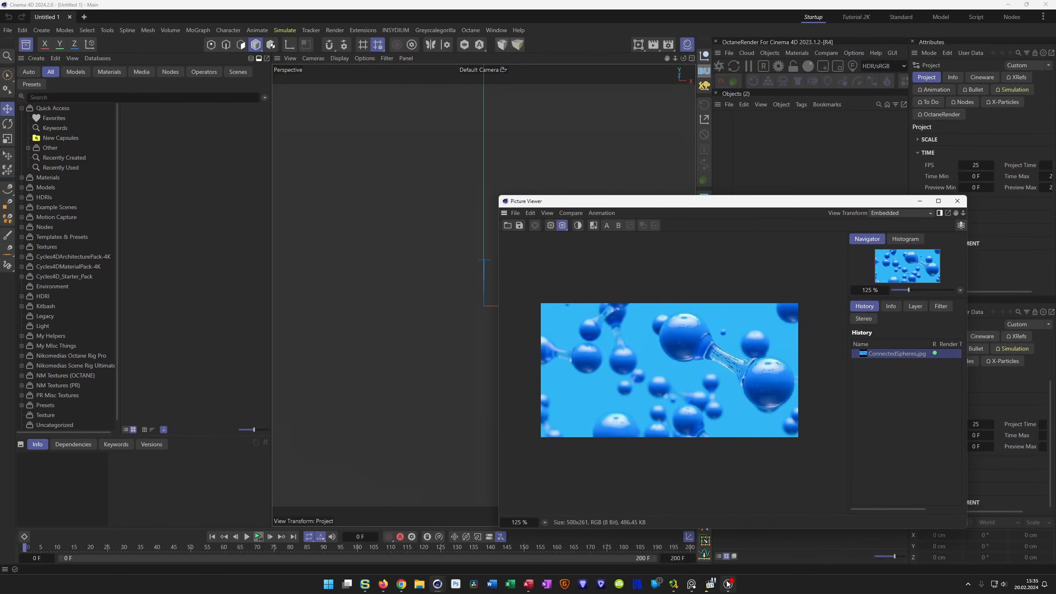
click(710, 584)
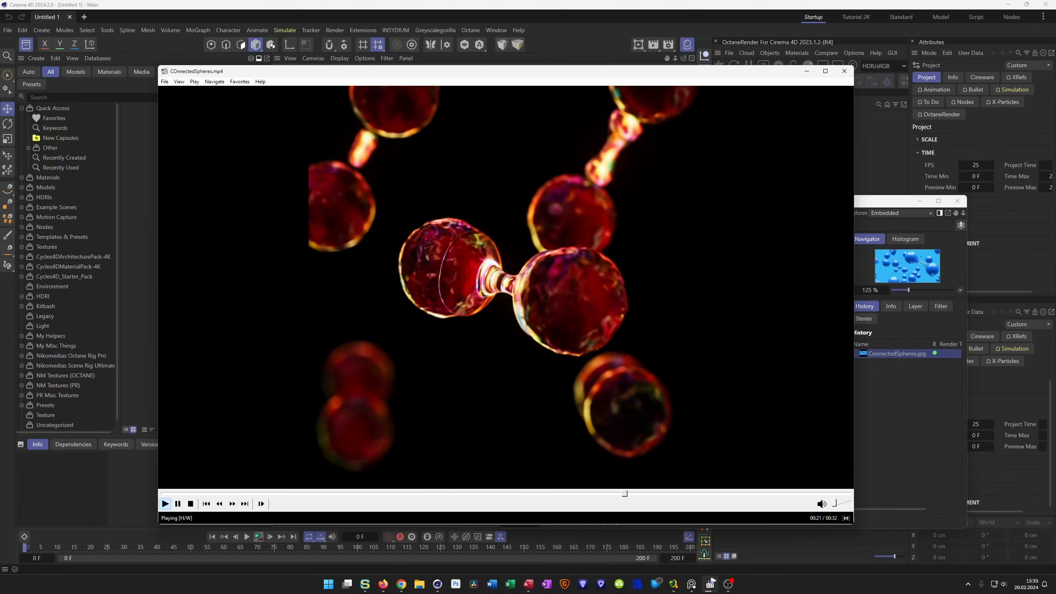
click(600, 320)
click(848, 73)
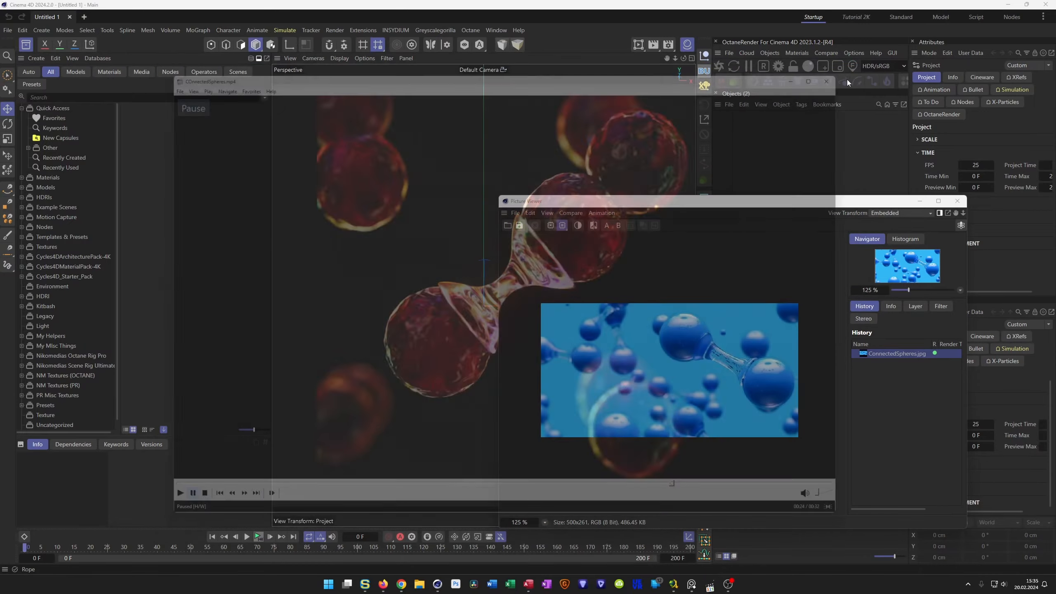
click(957, 201)
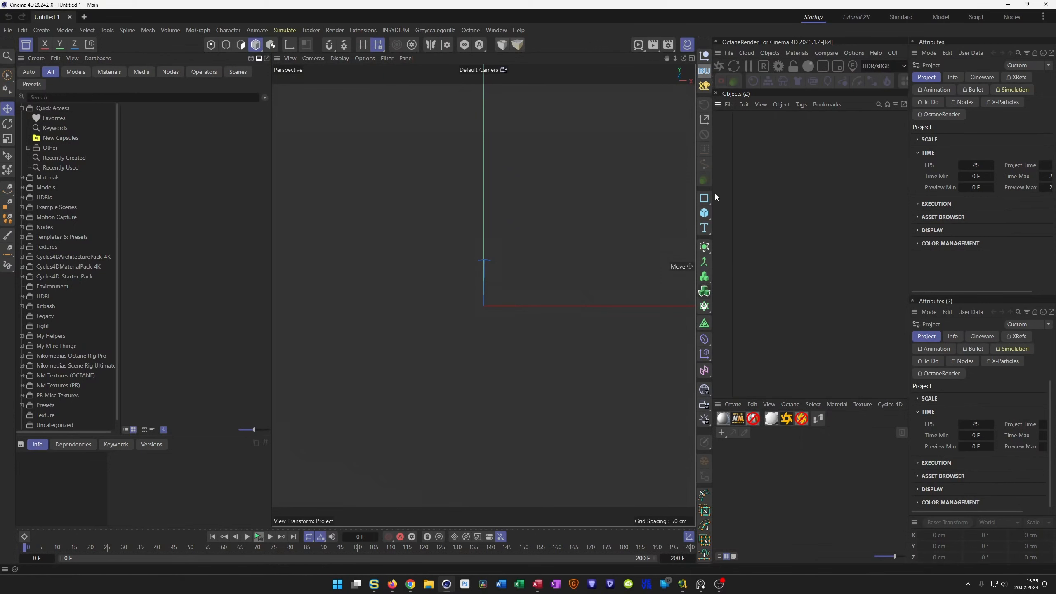
Add a sphere primitive at the scene origin and duplicate it in the object hierarchy
click(707, 214)
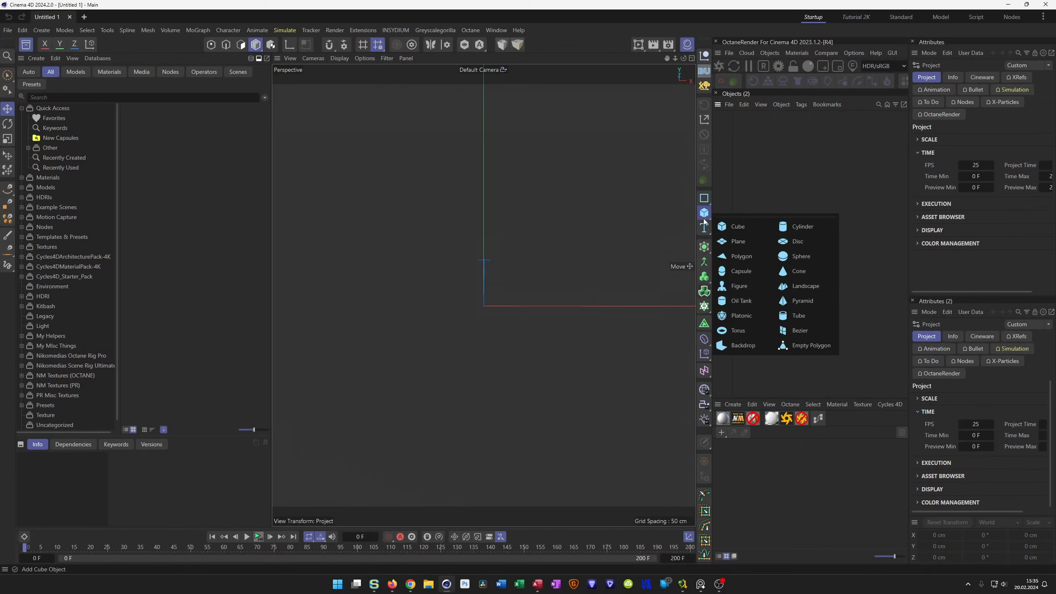
click(815, 244)
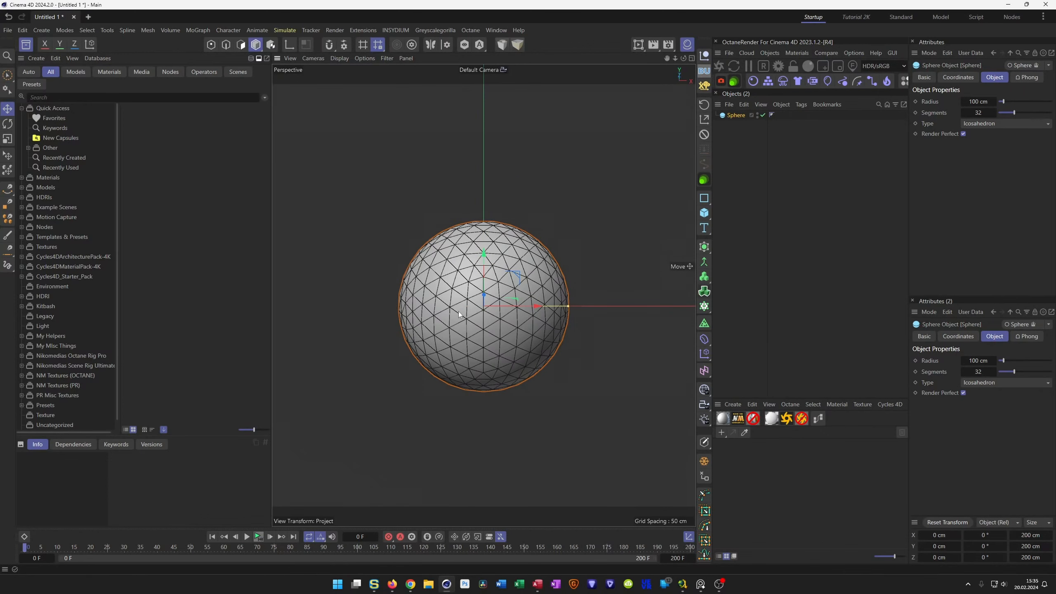
scroll(502, 307, down, 3)
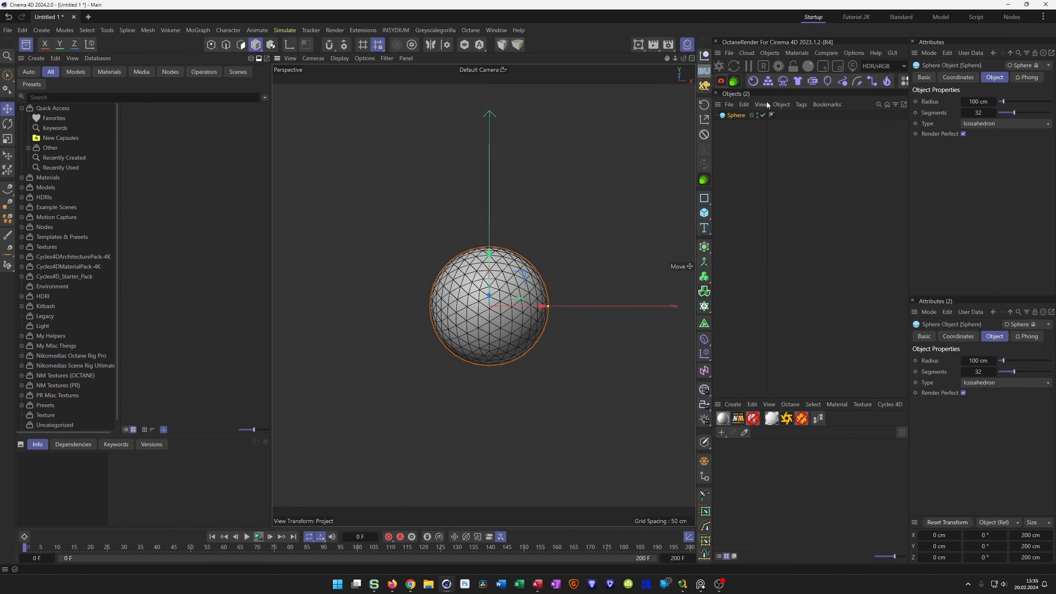
ctrl+drag(737, 117, 742, 170)
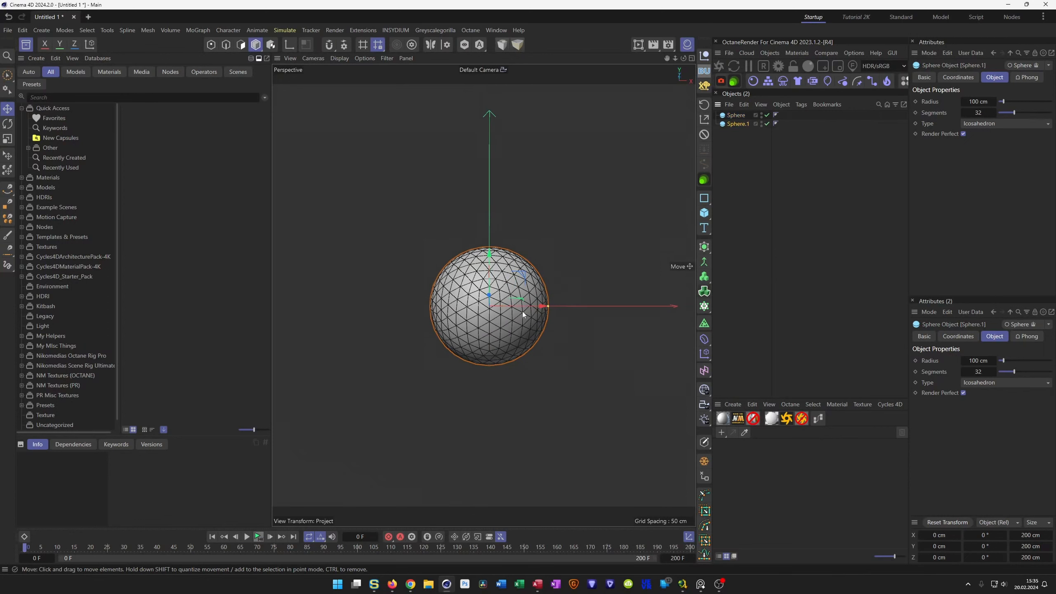
Move the two spheres apart, the original up and to the left, the copy to about X 194 cm, Y -40 cm
click(524, 283)
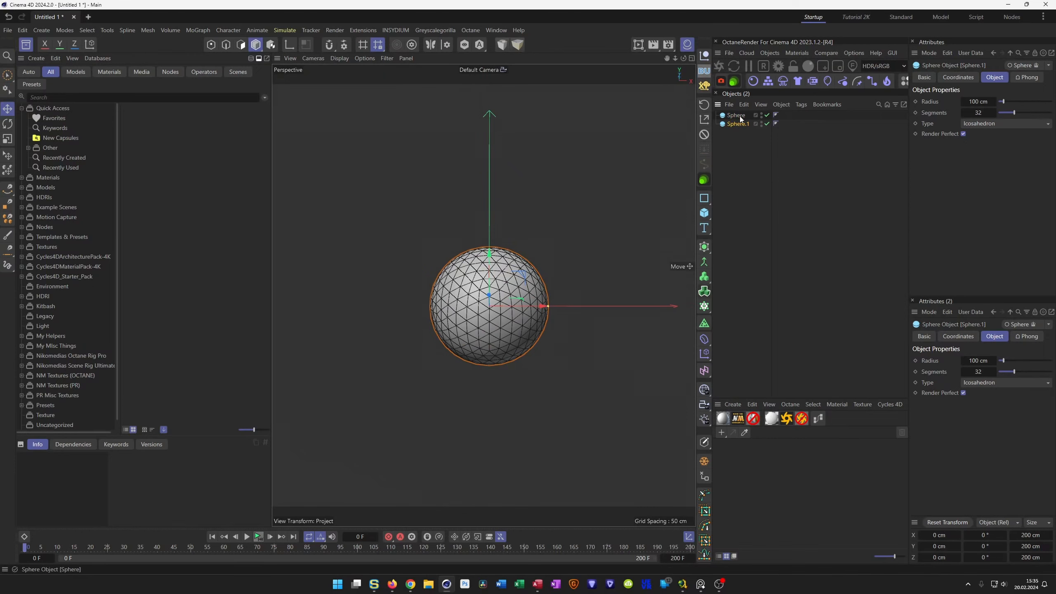
drag(522, 275, 402, 231)
click(511, 303)
drag(511, 303, 626, 326)
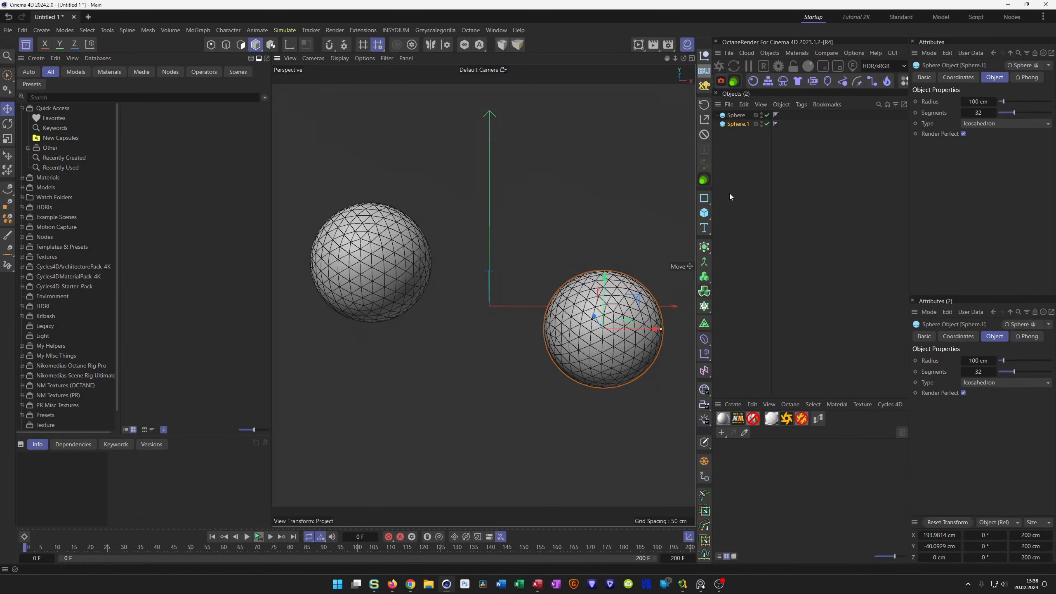
Add a Tracer object linked to both spheres, with its tracing mode set to Connect All Objects
click(703, 306)
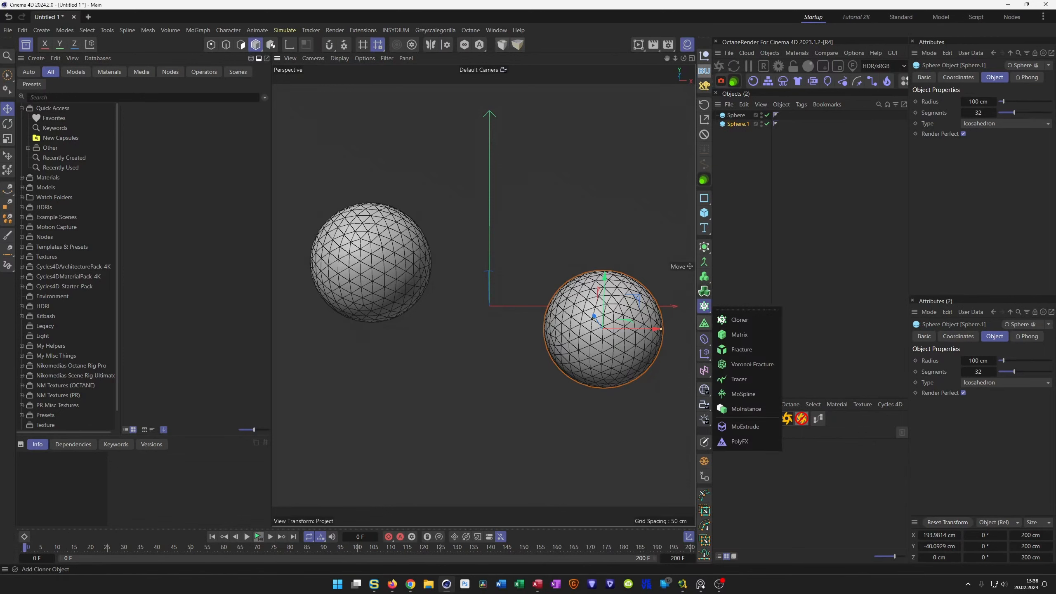
click(745, 378)
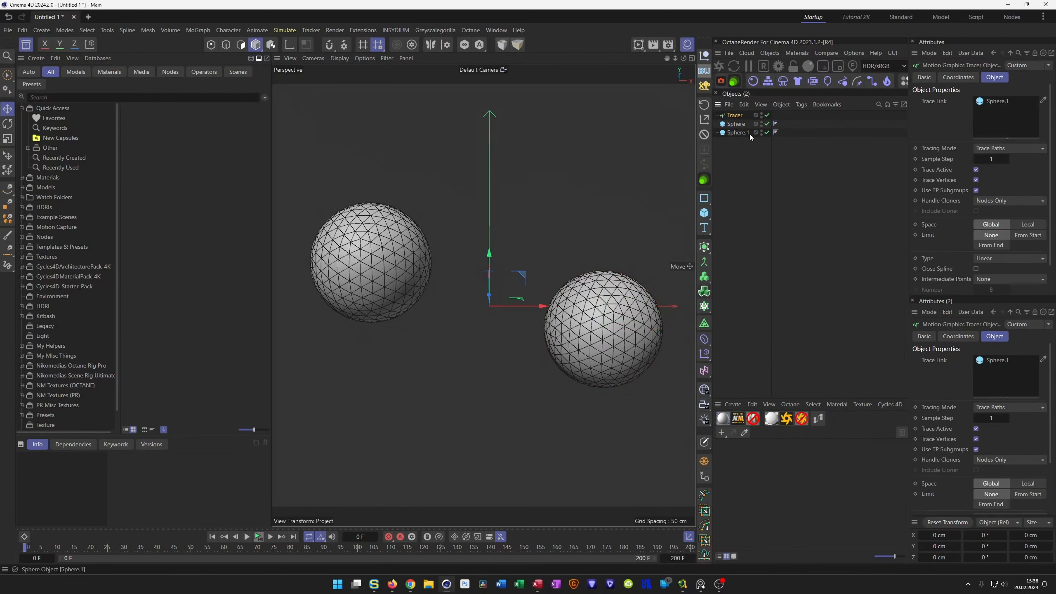
drag(950, 137, 987, 133)
click(990, 148)
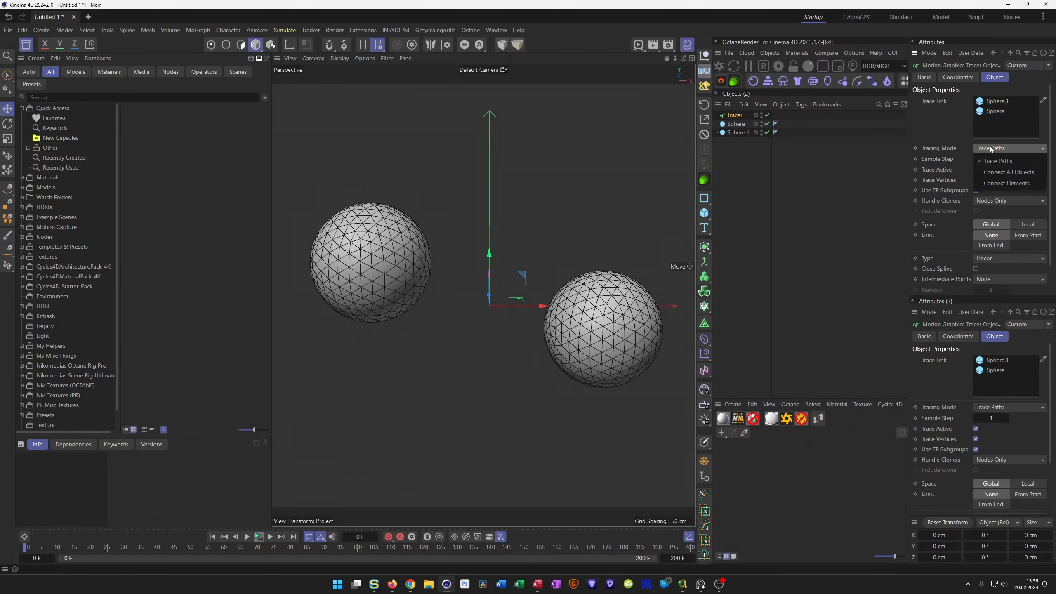
click(1016, 172)
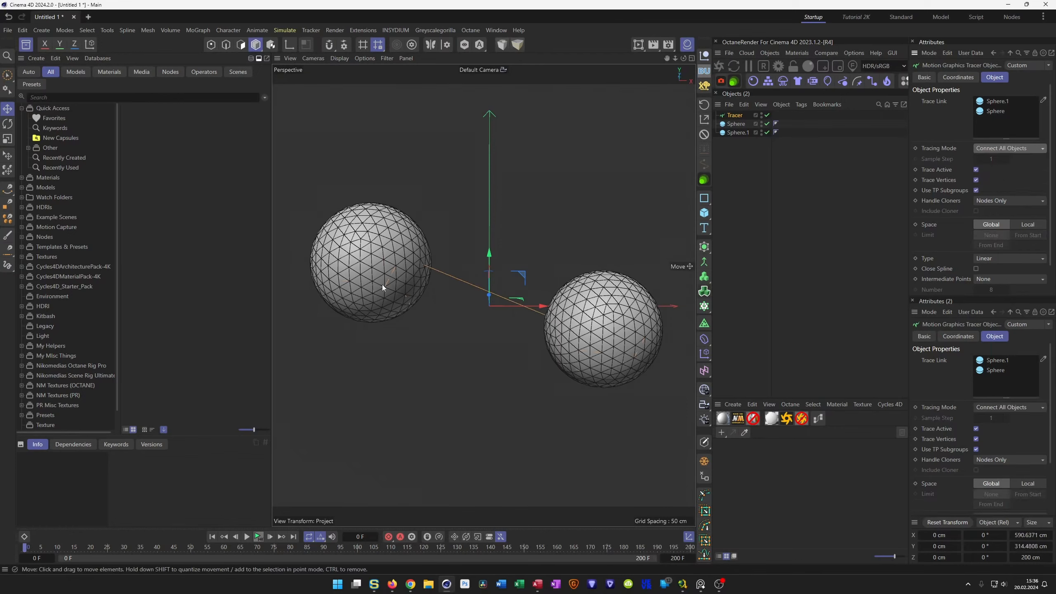
Turn off Trace Vertices on the Tracer, hiding the original sphere in the viewport for the change and showing it again
scroll(399, 266, up, 6)
scroll(444, 249, up, 3)
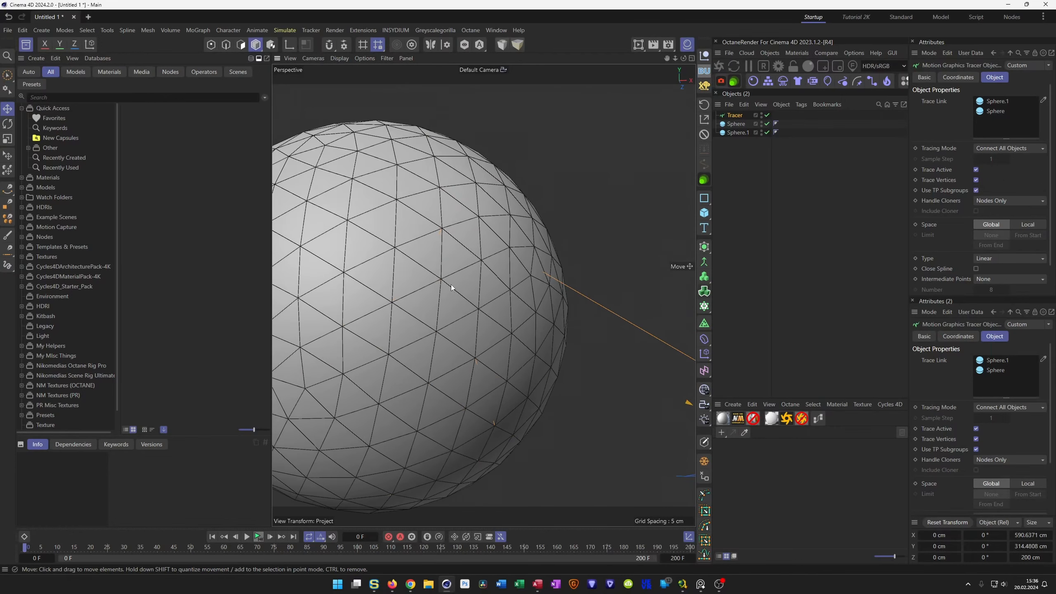
scroll(312, 321, down, 8)
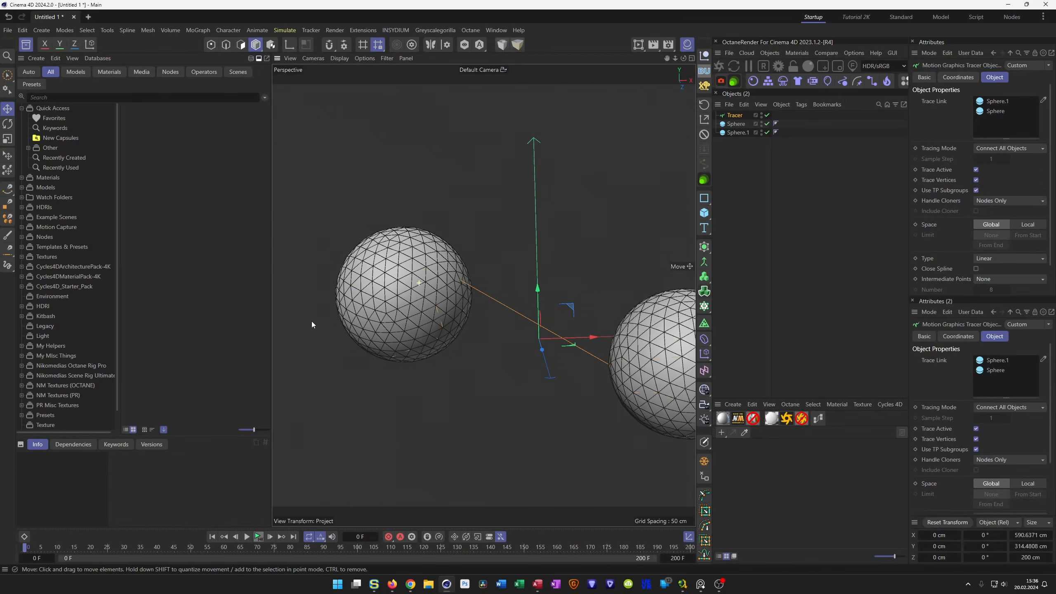
click(761, 125)
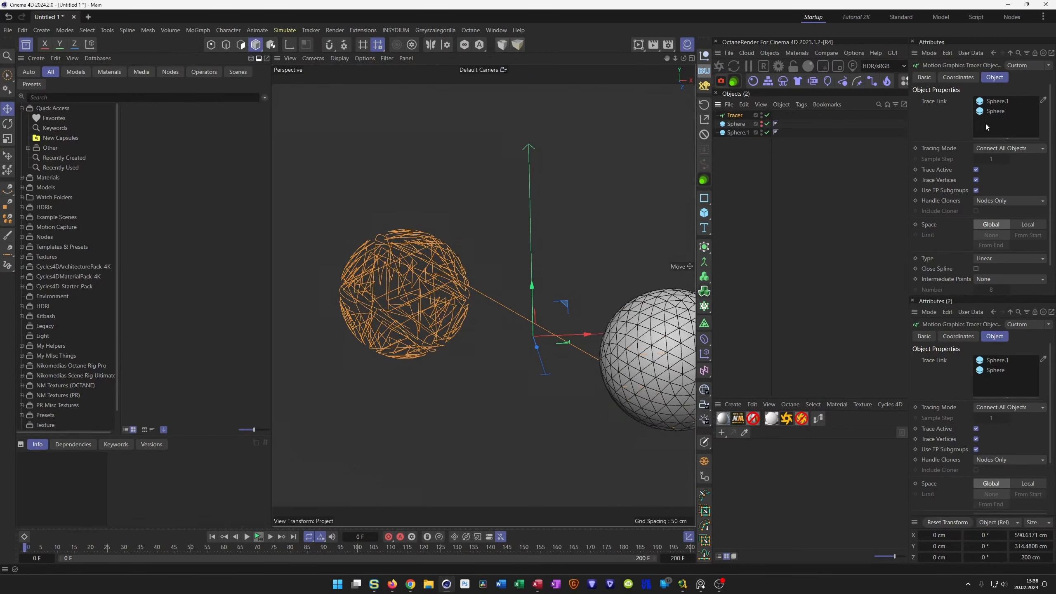
click(975, 179)
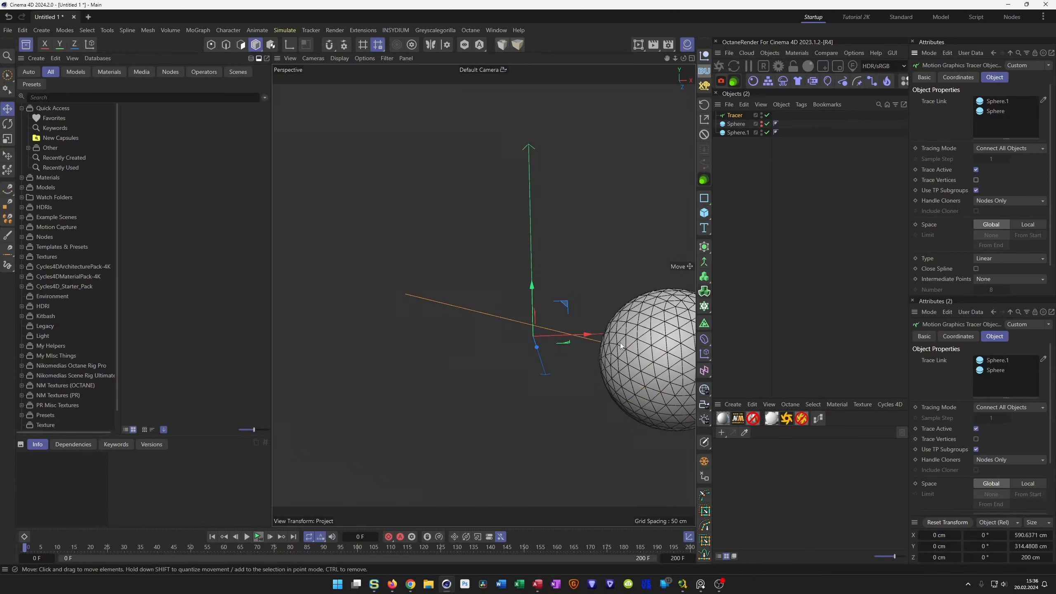
click(761, 125)
alt+right_drag(396, 292, 326, 307)
alt+drag(416, 312, 399, 268)
click(747, 122)
Add a cylinder primitive between the spheres and set its orientation to +X
click(704, 212)
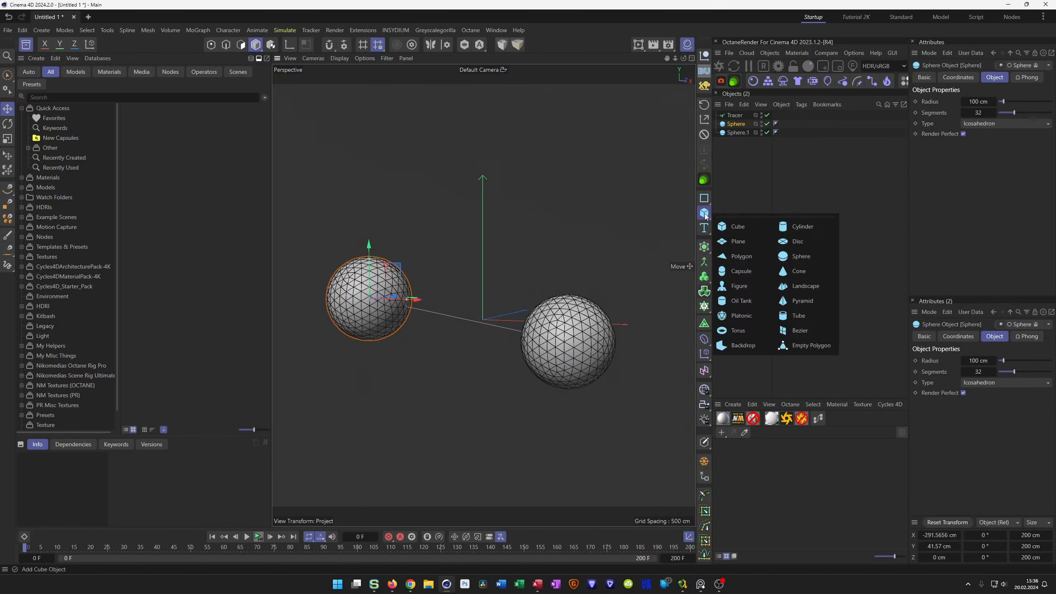
click(791, 226)
alt+drag(491, 300, 403, 257)
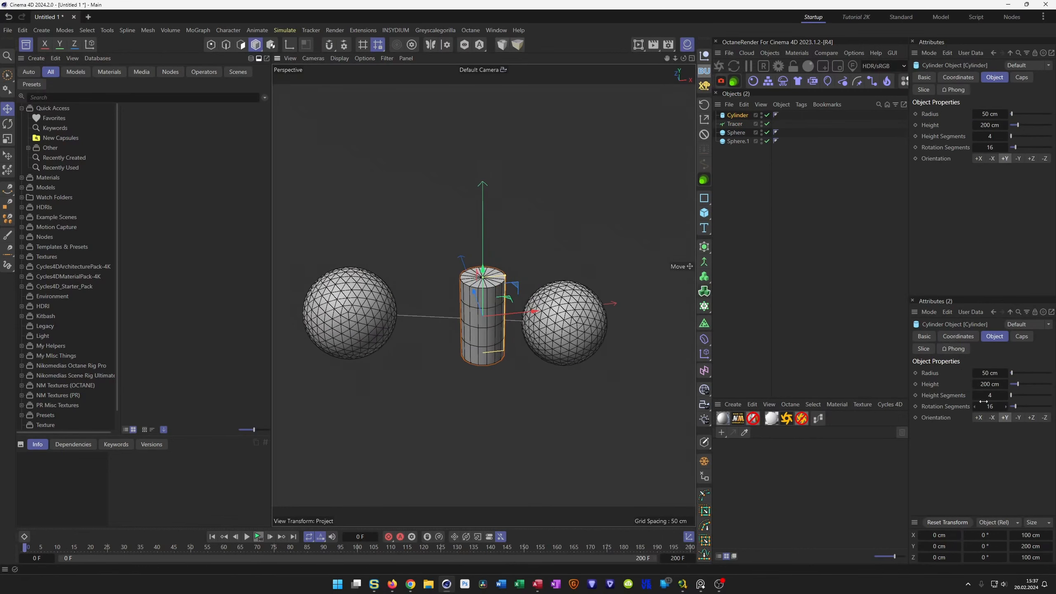
click(978, 418)
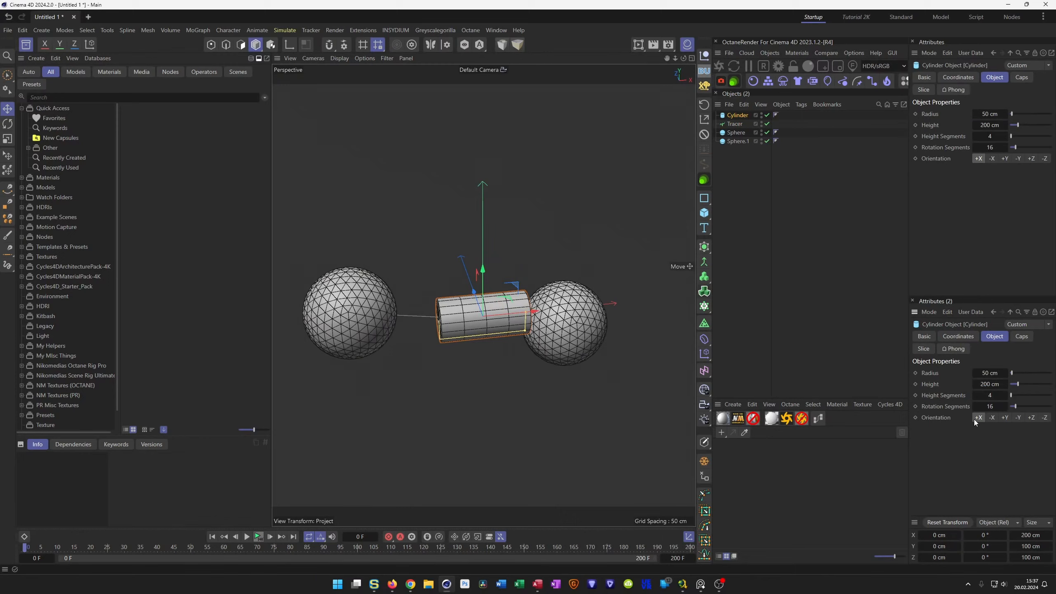
Add a Spline Wrap deformer as a child of the cylinder and assign the Tracer as its spline
alt+drag(420, 306, 455, 321)
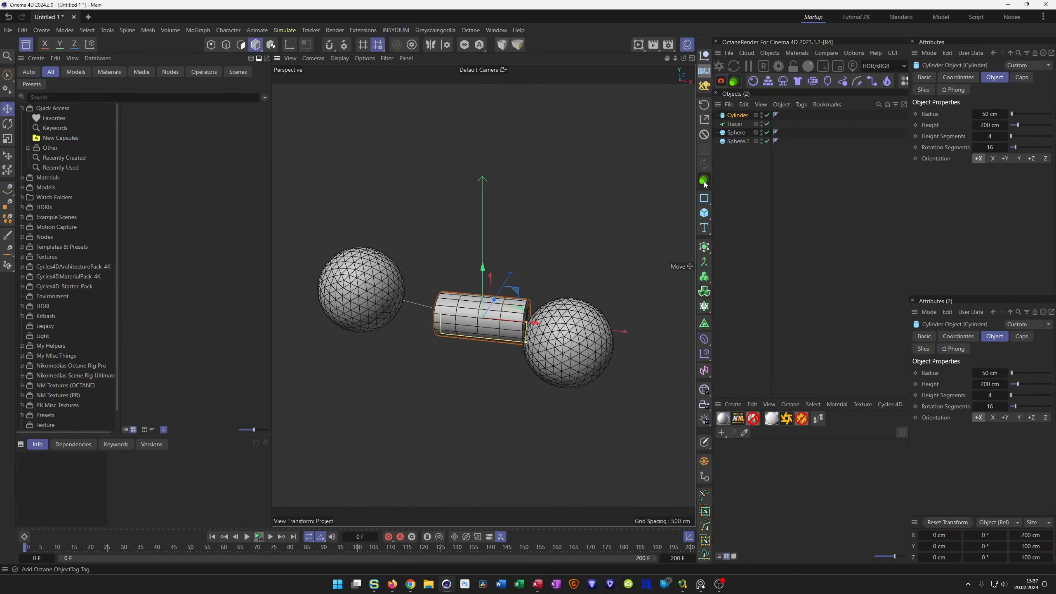
double_click(736, 115)
click(733, 120)
click(741, 117)
click(704, 339)
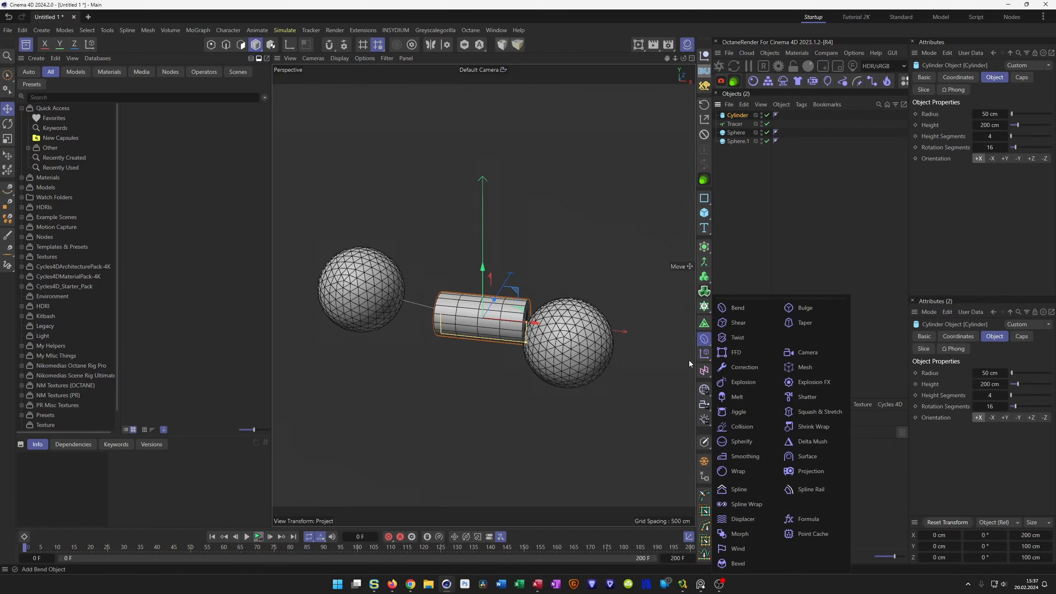
click(744, 502)
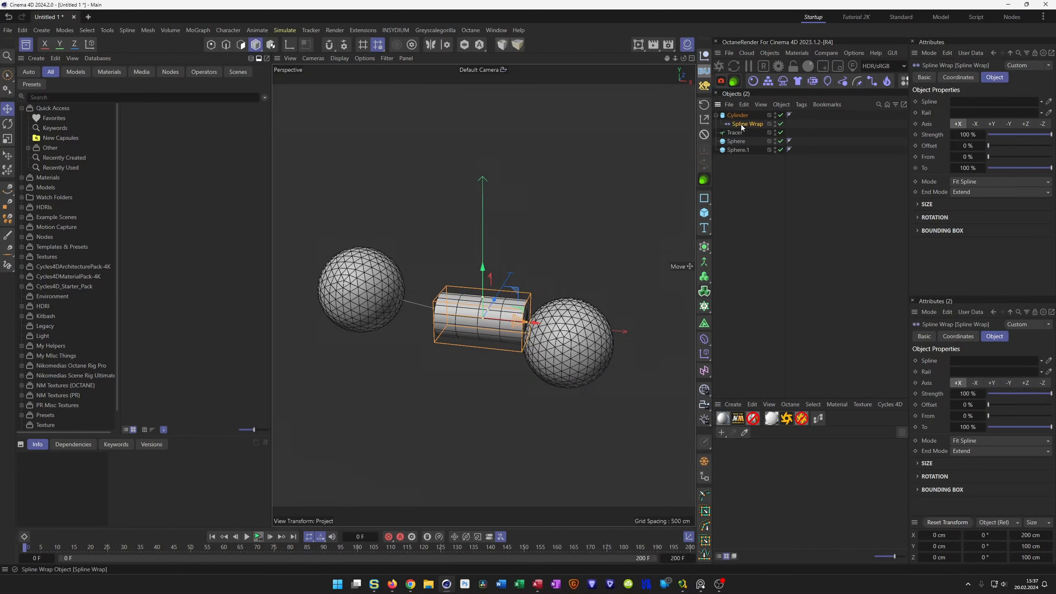
drag(734, 133, 955, 104)
Examine how the wrapped cylinder's ends meet the two spheres, in the perspective and front views
alt+drag(398, 291, 360, 329)
scroll(431, 274, up, 3)
scroll(386, 308, down, 5)
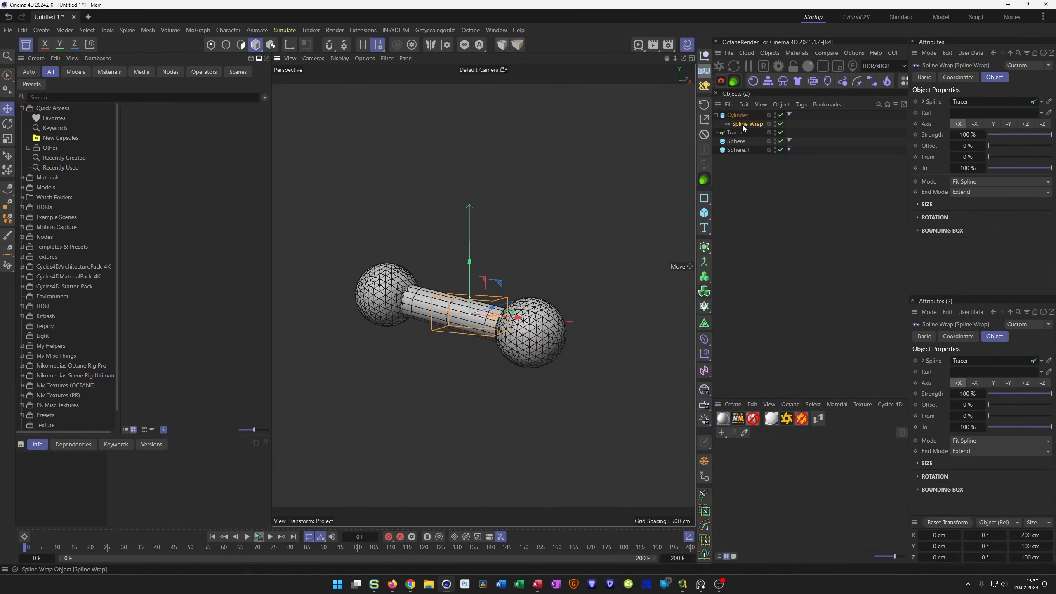
alt+drag(499, 330, 529, 328)
scroll(526, 326, up, 10)
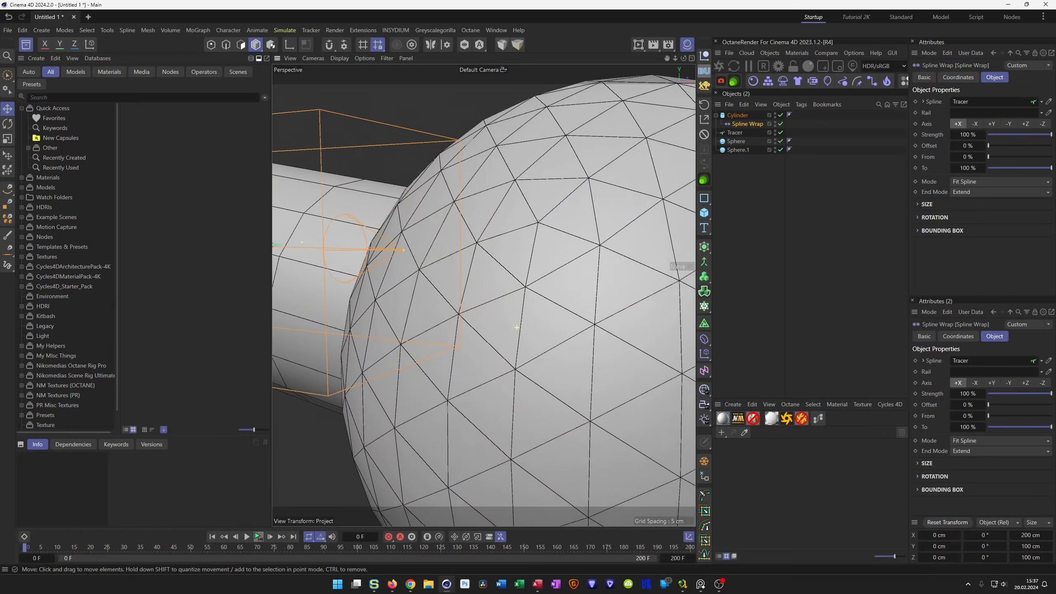
scroll(517, 327, down, 10)
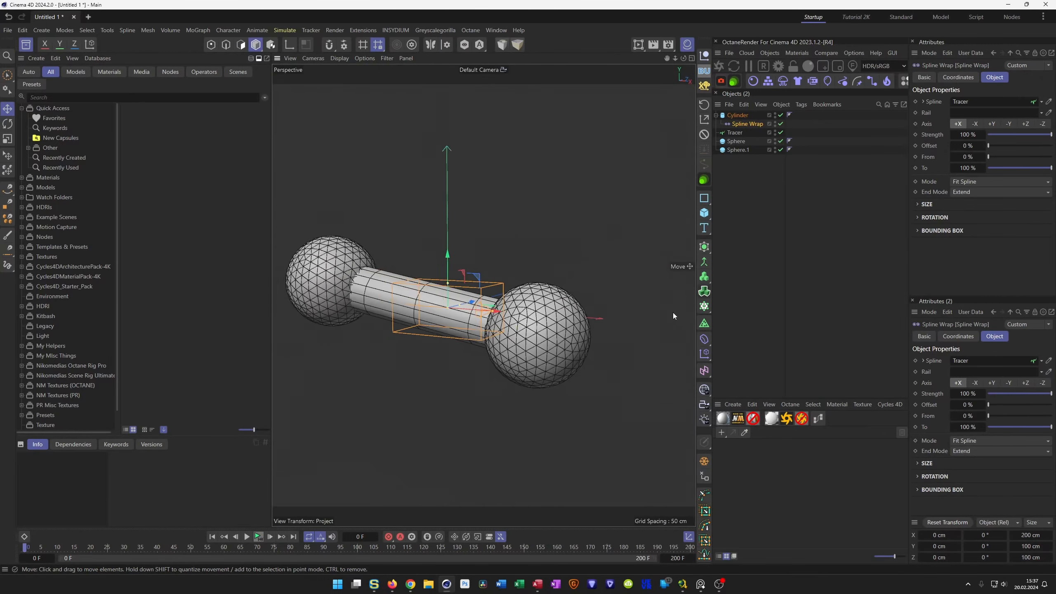
middle_click(644, 333)
scroll(557, 431, up, 5)
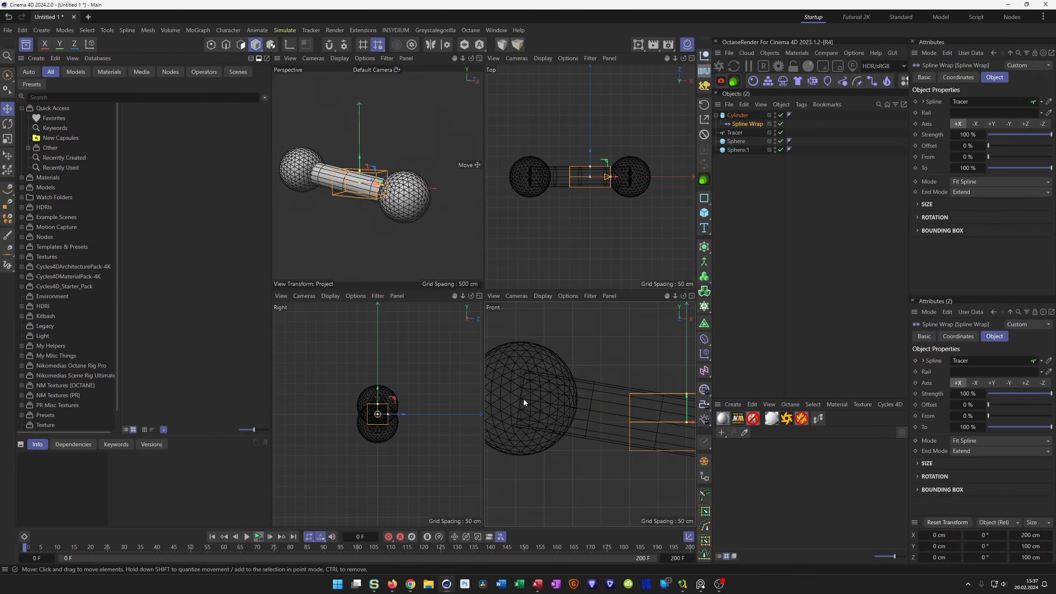
middle_click(368, 193)
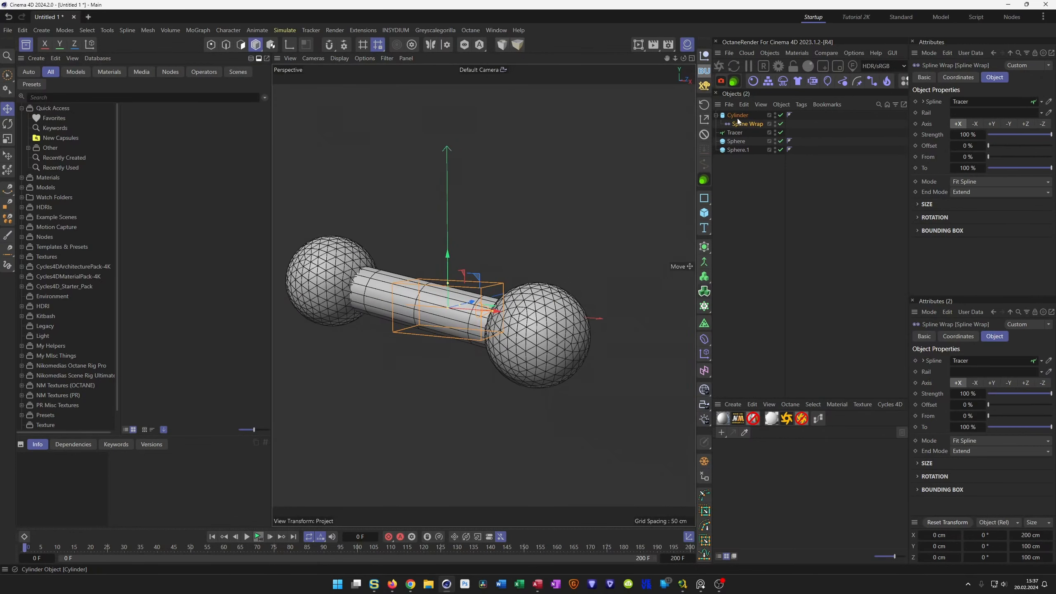
Move the duplicated sphere up and outward to about X 308 cm, Y 35 cm
click(731, 151)
drag(573, 306, 626, 267)
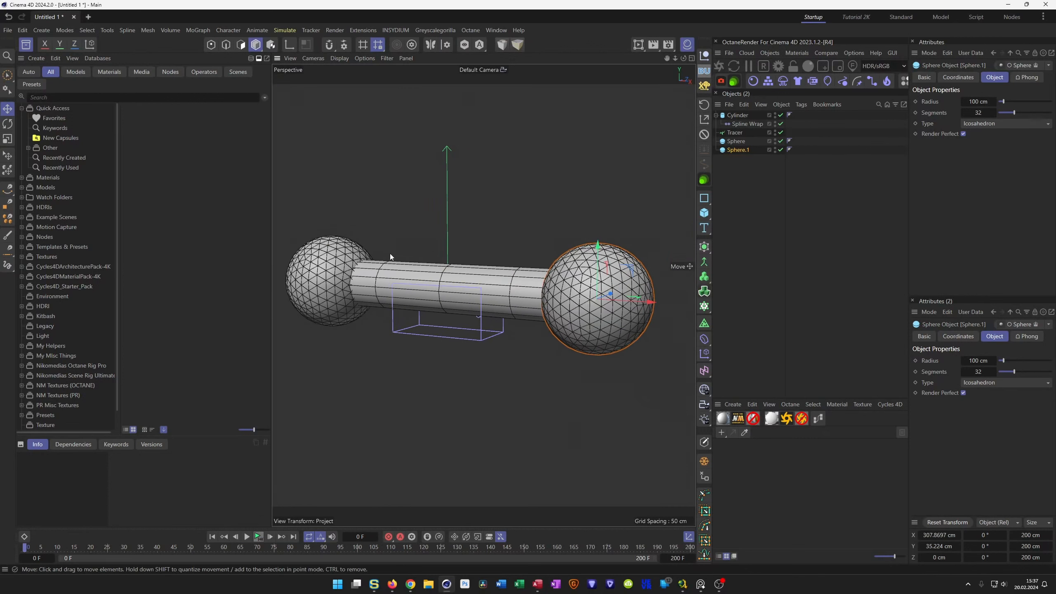
scroll(559, 274, down, 2)
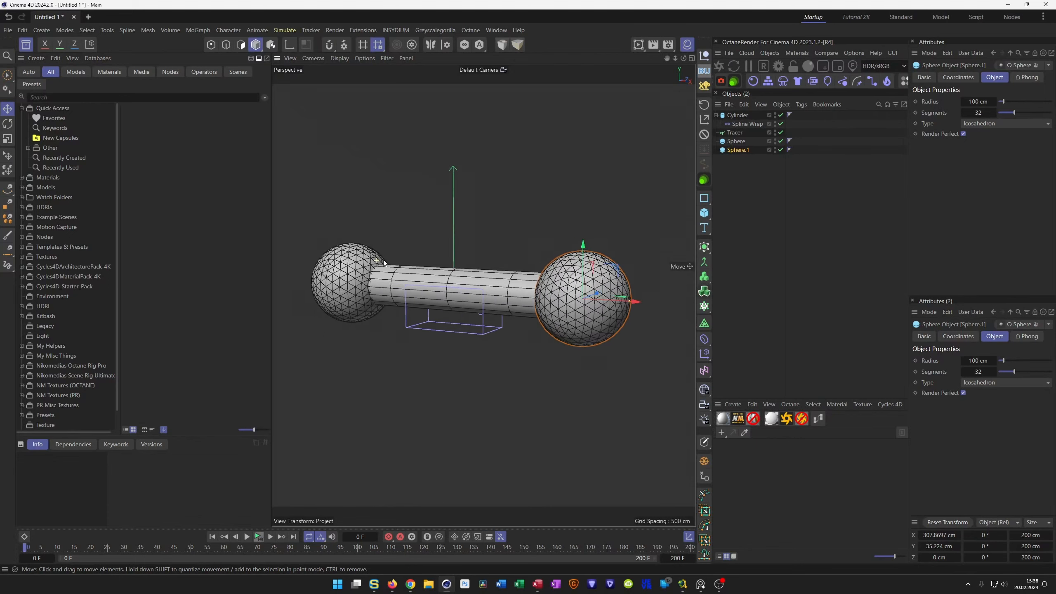
Set the Spline Wrap's From value to 16% and its To value to 84%
scroll(384, 316, up, 8)
scroll(385, 299, up, 2)
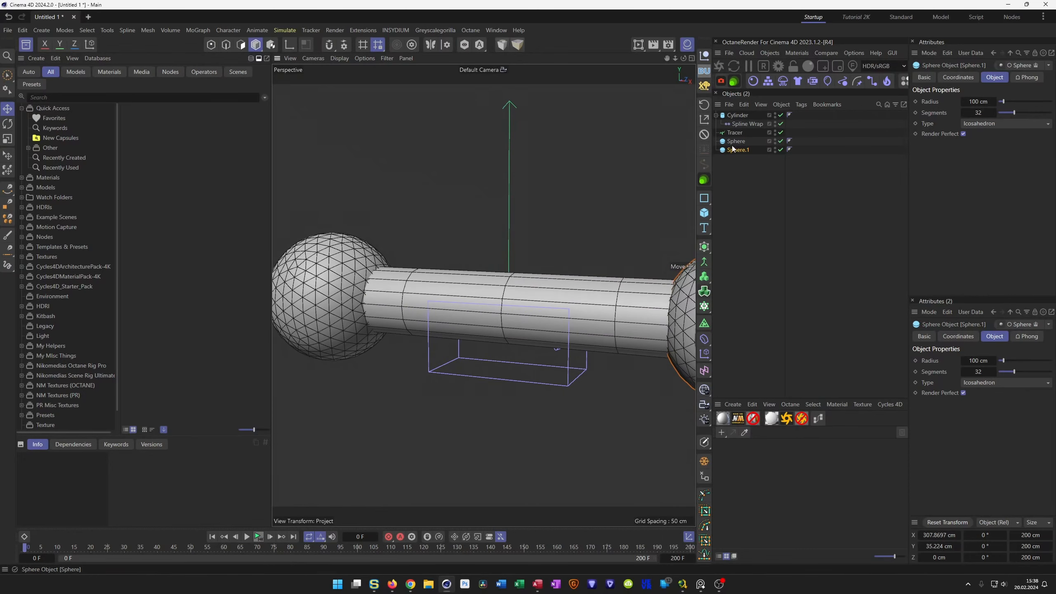
click(739, 124)
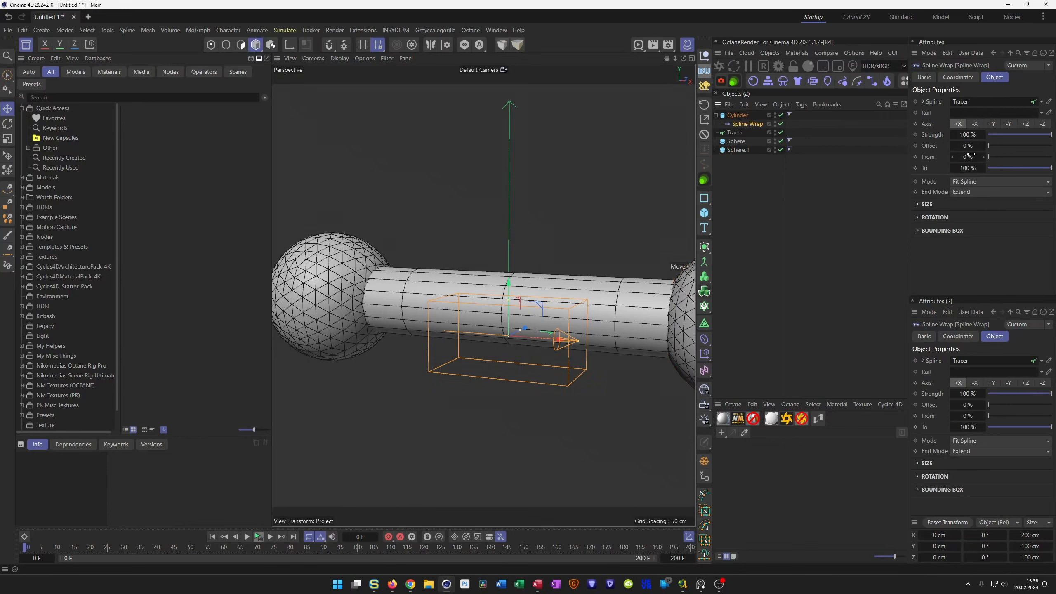
drag(968, 146, 962, 168)
alt+drag(317, 302, 352, 331)
alt+right_drag(400, 302, 311, 314)
alt+middle_drag(311, 315, 275, 324)
alt+drag(316, 316, 283, 318)
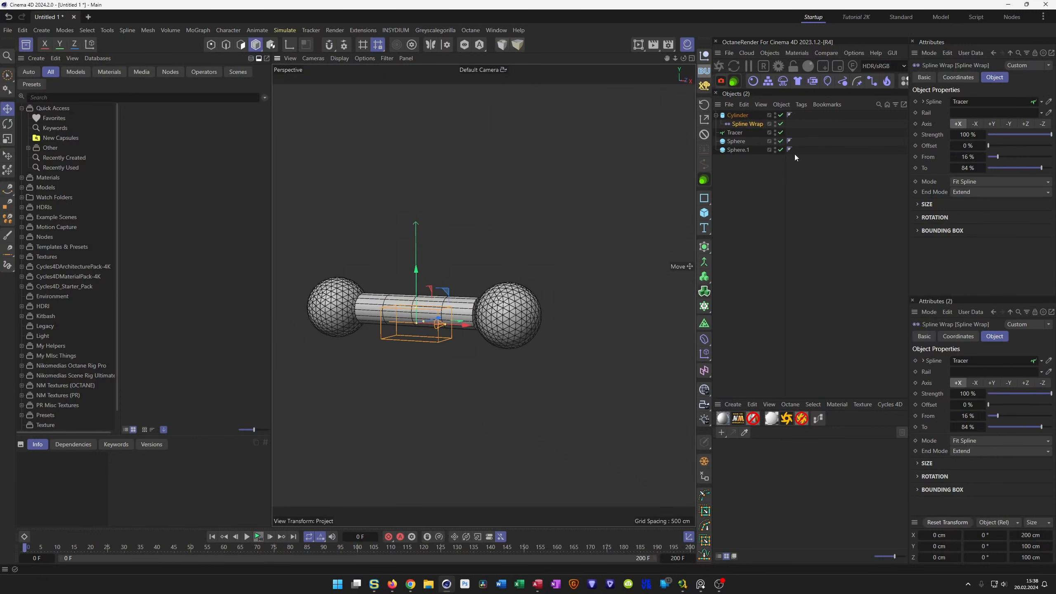
Move Sphere.1 farther away from the other sphere, to about X 689 cm, Y 119 cm
click(737, 141)
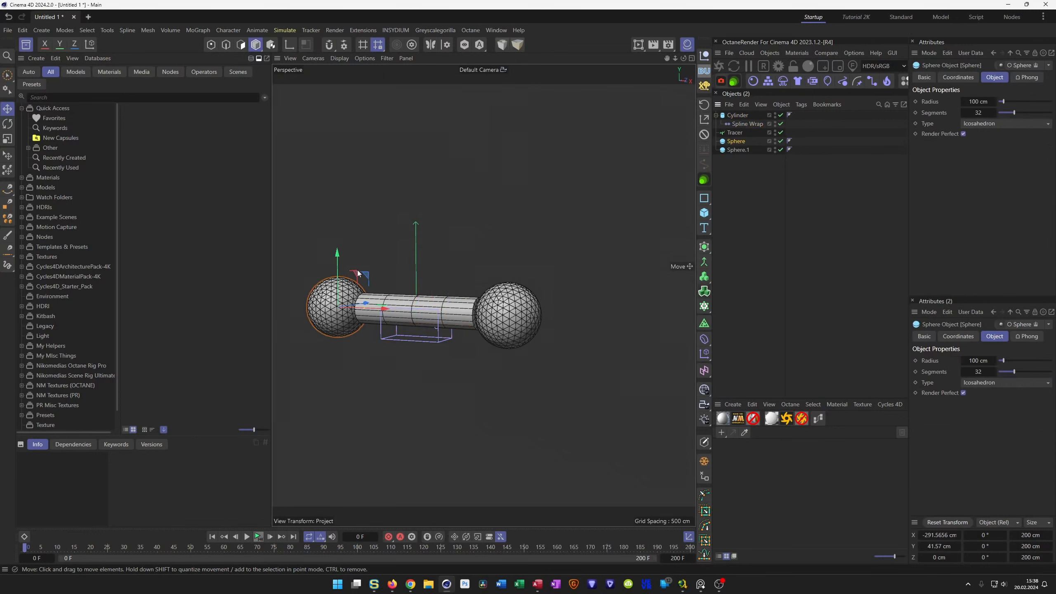
click(737, 149)
drag(541, 285, 599, 294)
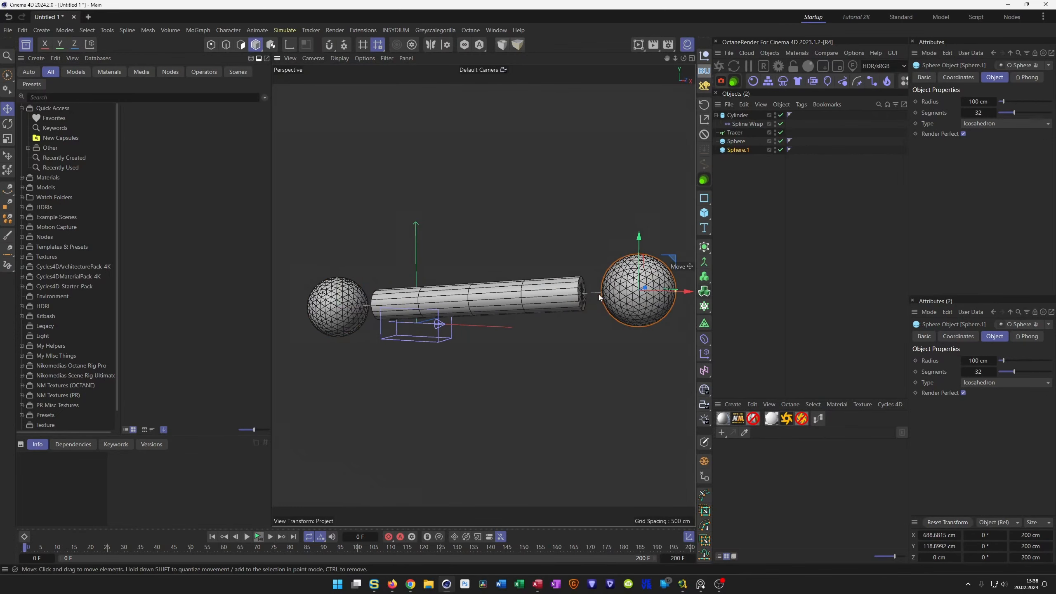
scroll(571, 297, up, 4)
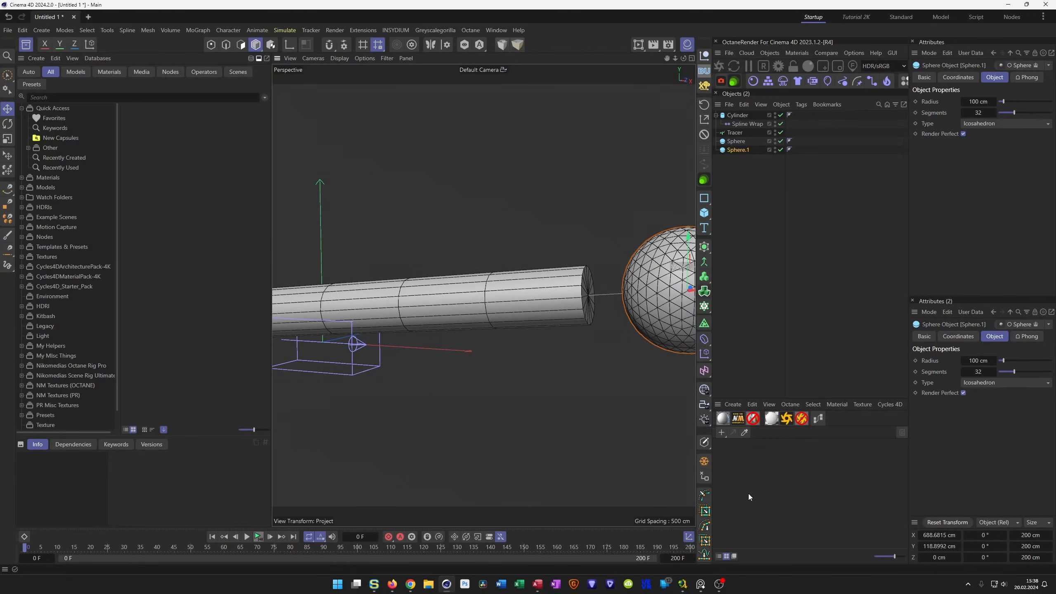
Examine the joint between the spheres in the ConnectedSpheres.jpg reference image, then close the image viewer
key(shift+F6)
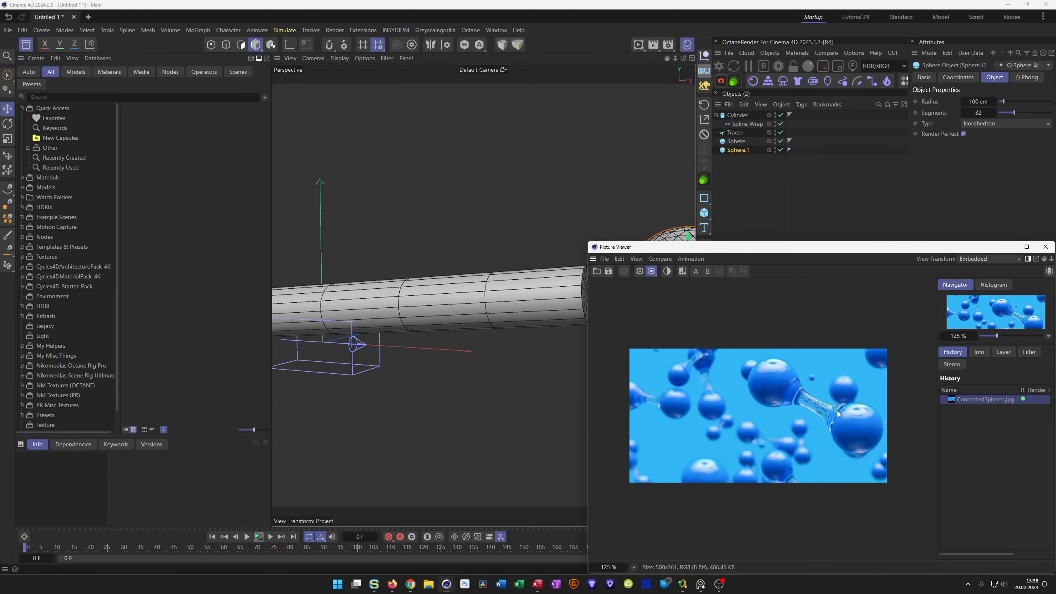
scroll(825, 412, up, 2)
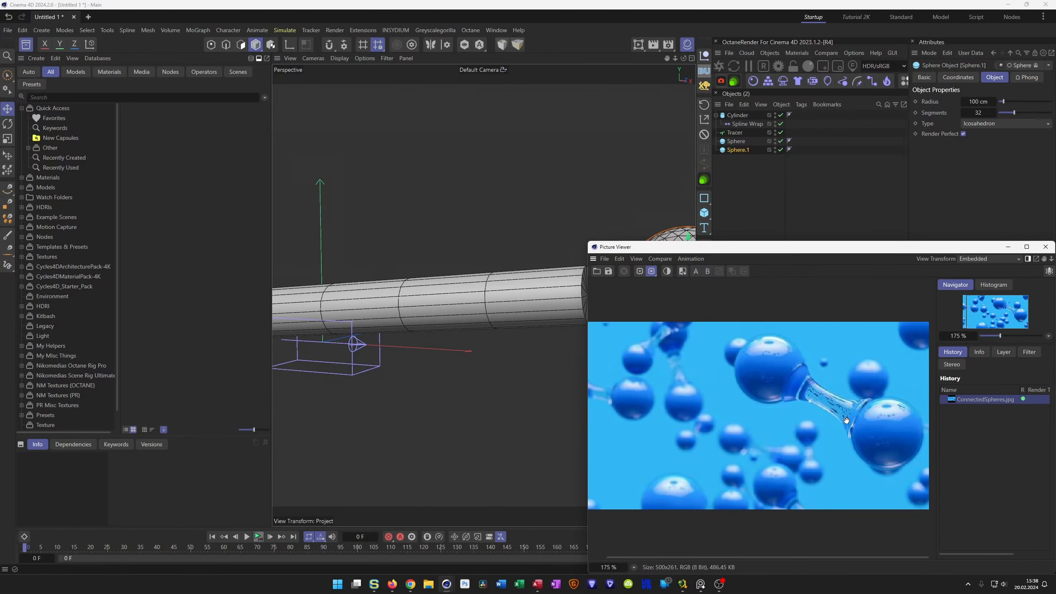
click(1046, 247)
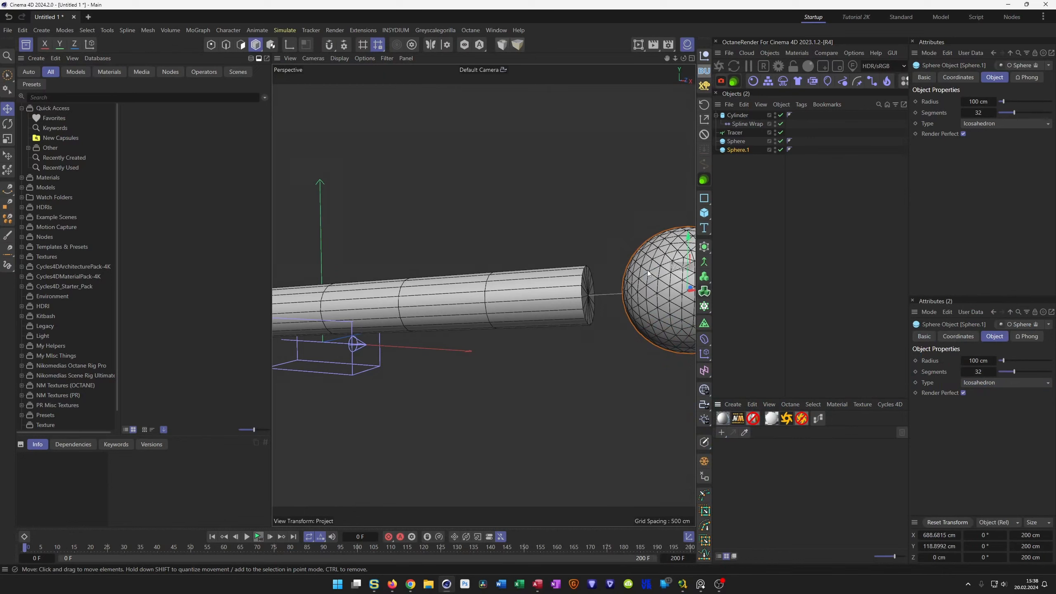
Delete the cylinder together with its Spline Wrap deformer
alt+right_drag(574, 301, 465, 327)
alt+middle_drag(466, 327, 471, 349)
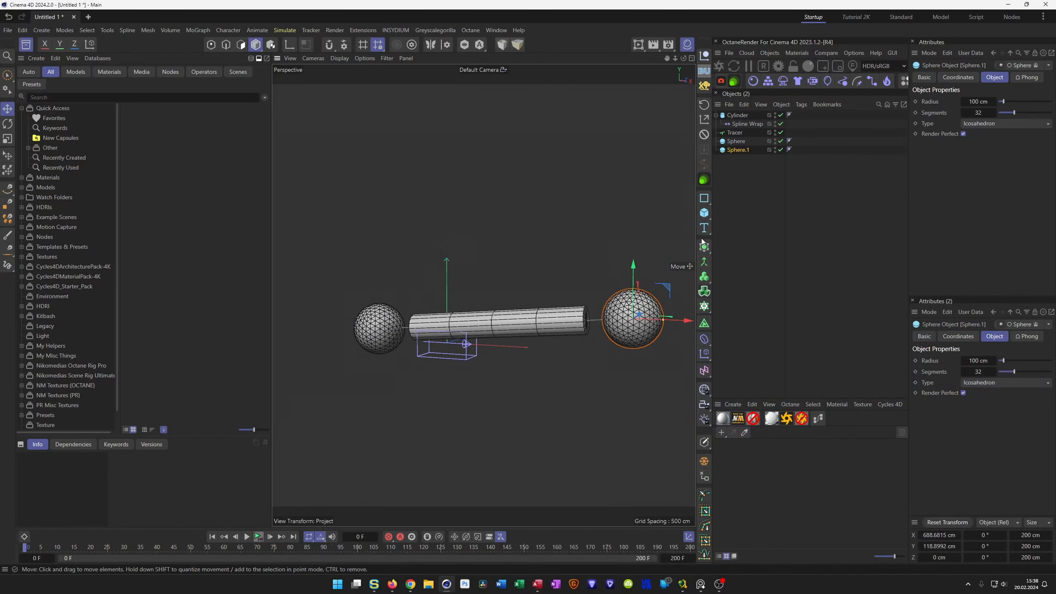
click(738, 114)
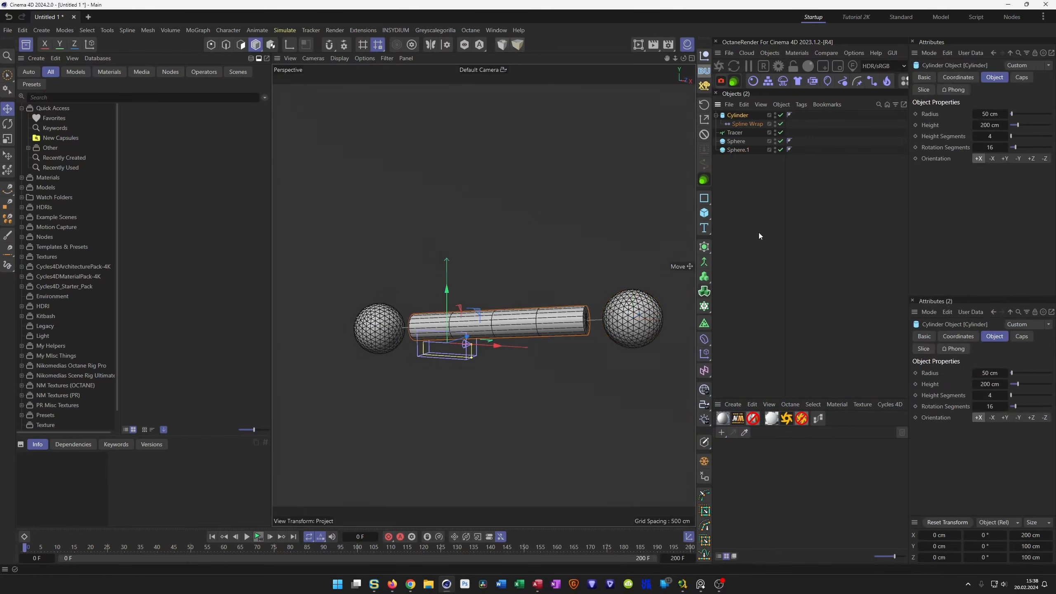
key(Delete)
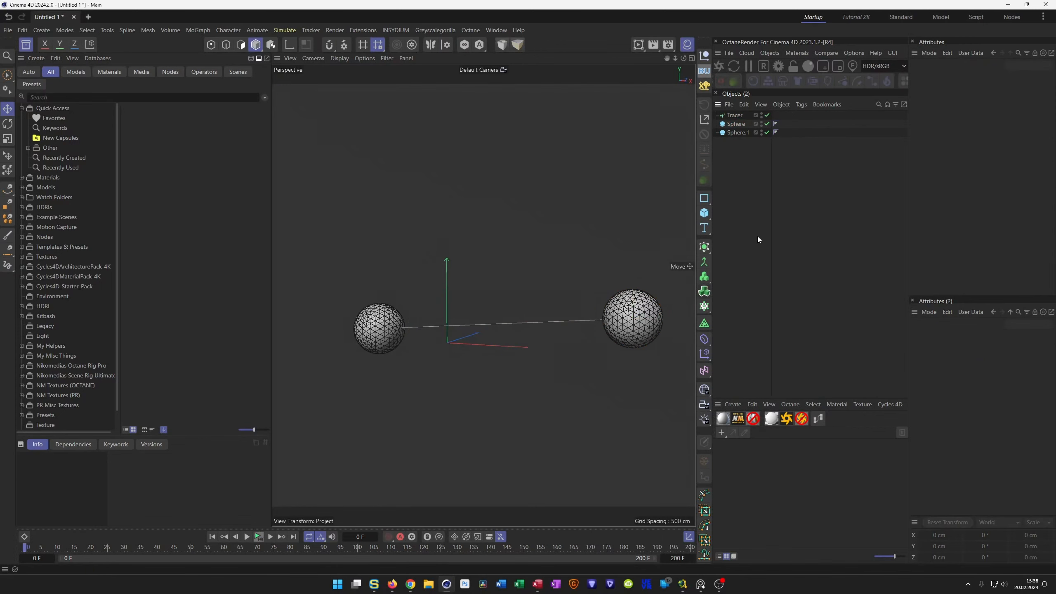
Move Sphere.1 closer to the other sphere and lower, to about X 246 cm, Y -85 cm
click(615, 314)
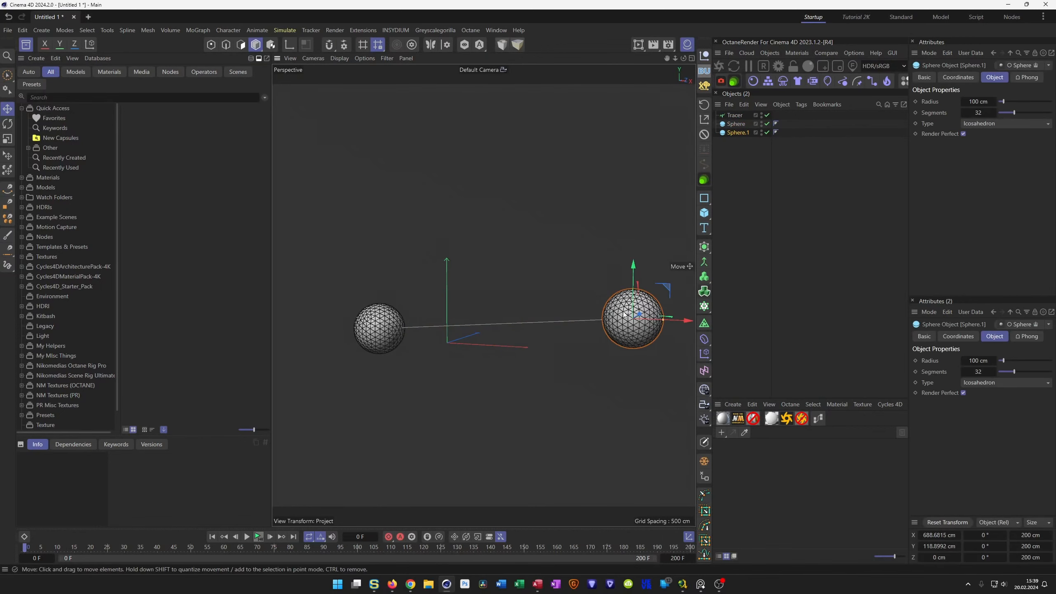
drag(663, 289, 539, 338)
alt+middle_drag(481, 317, 399, 365)
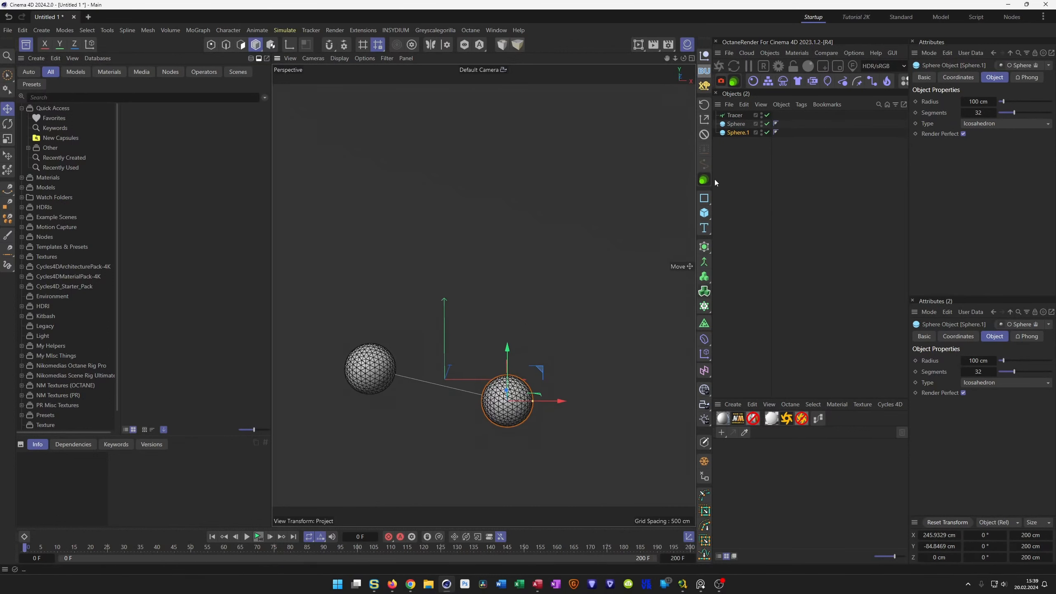
Nest the Tracer in a Volume Builder inside a Volume Mesher to mesh the connecting line
click(736, 117)
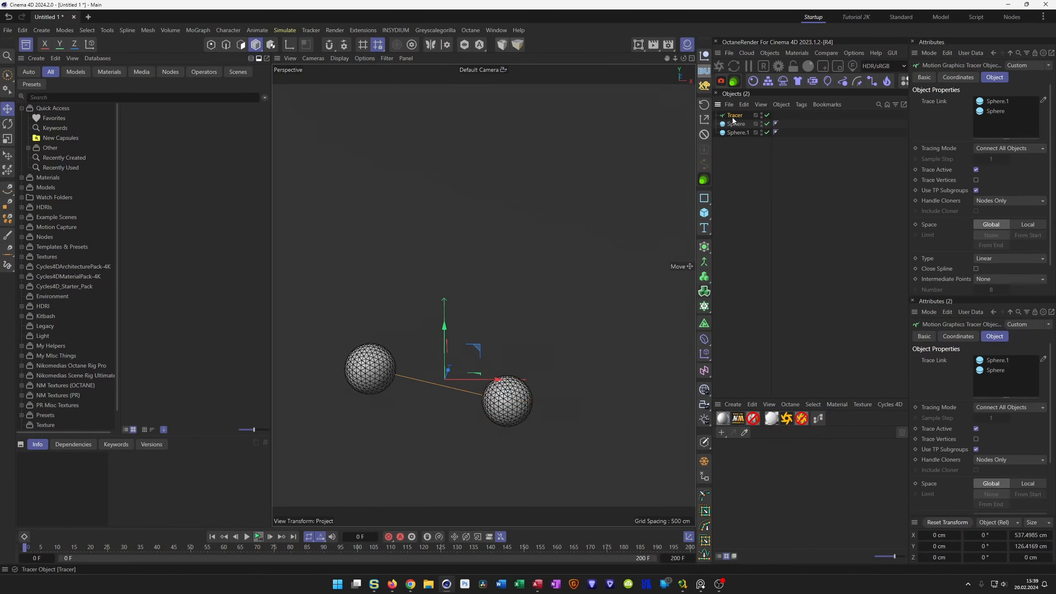
click(707, 292)
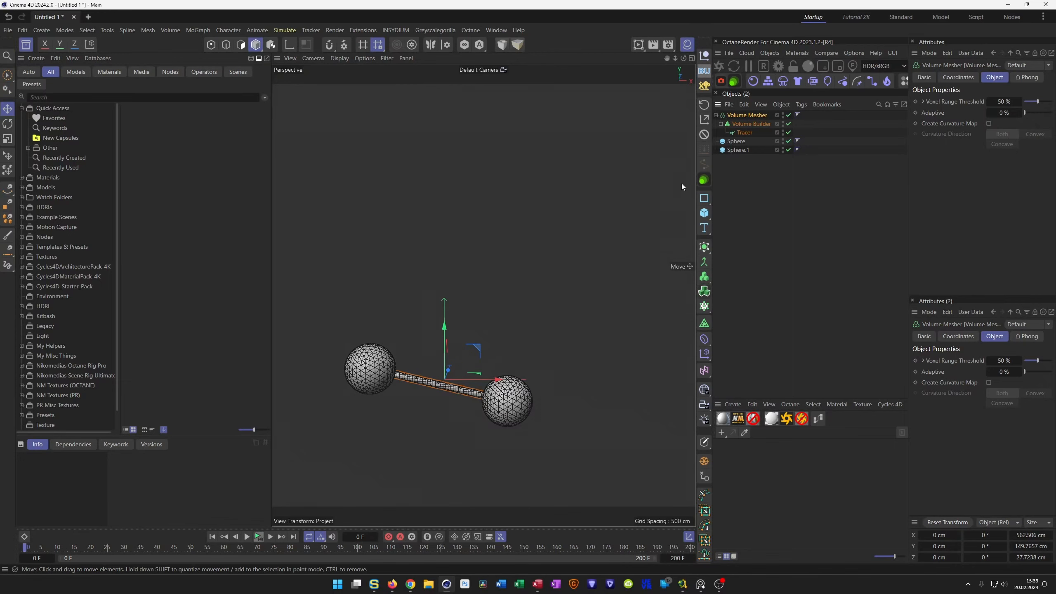
alt+right_drag(422, 402, 495, 404)
alt+drag(495, 403, 483, 295)
alt+middle_drag(495, 419, 514, 375)
alt+drag(513, 375, 530, 336)
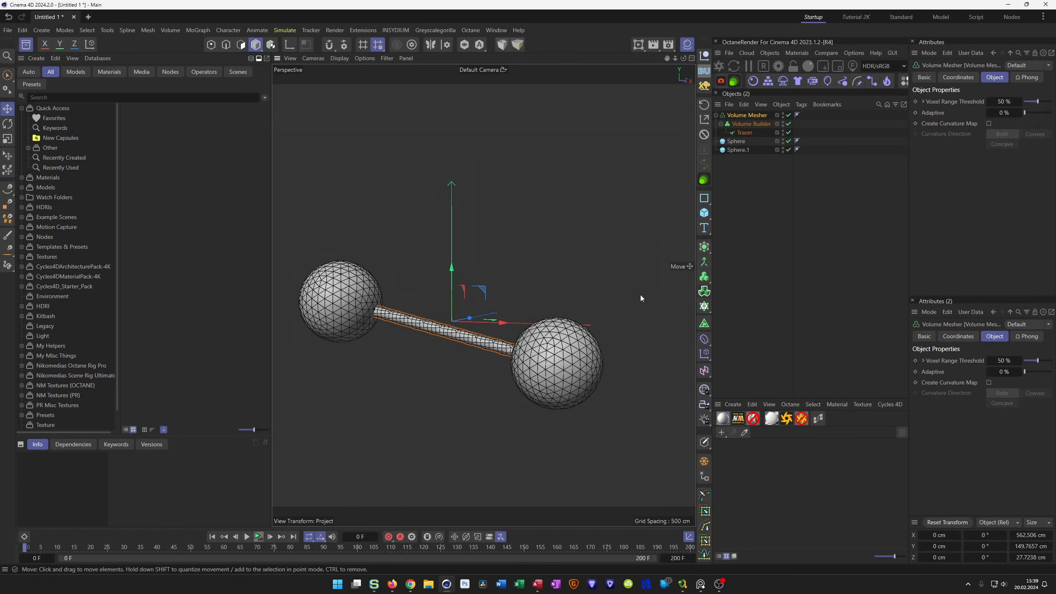
Select the Tracer entry in the Volume Builder and set the voxel size to 2 cm
click(747, 123)
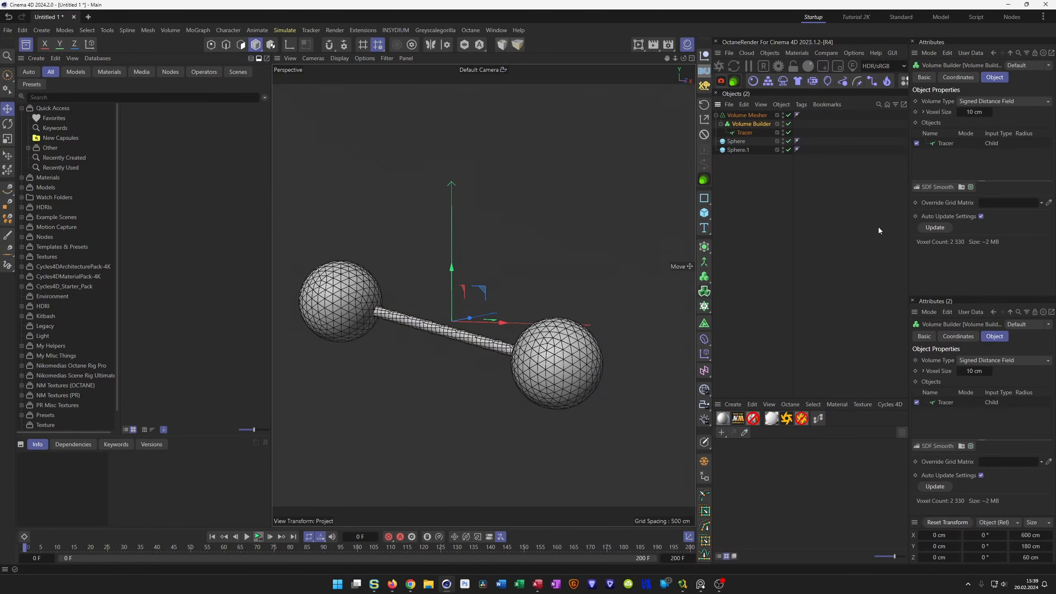
click(947, 144)
click(975, 111)
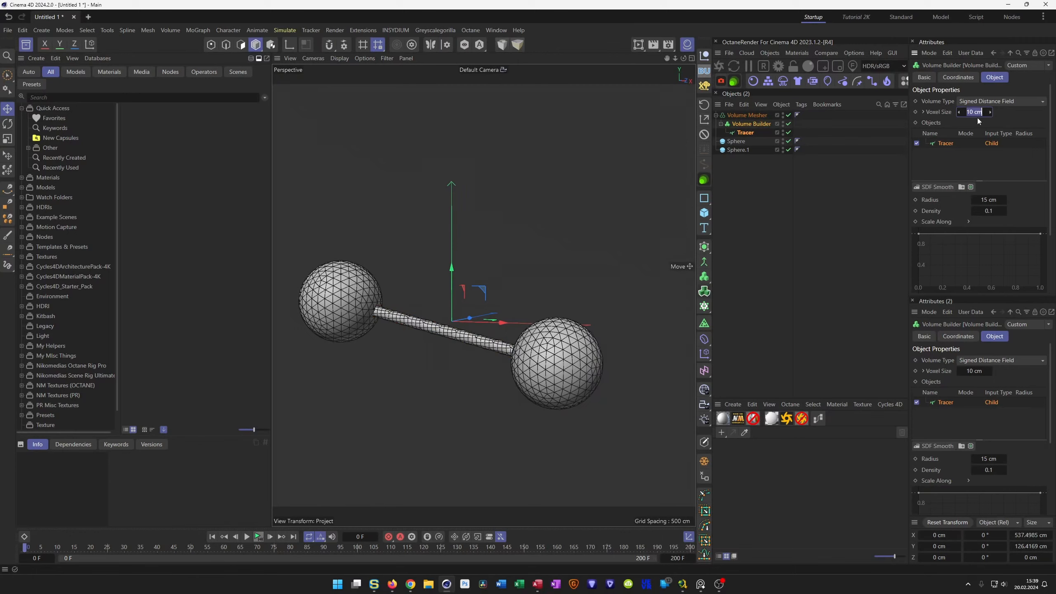
text(2)
key(Return)
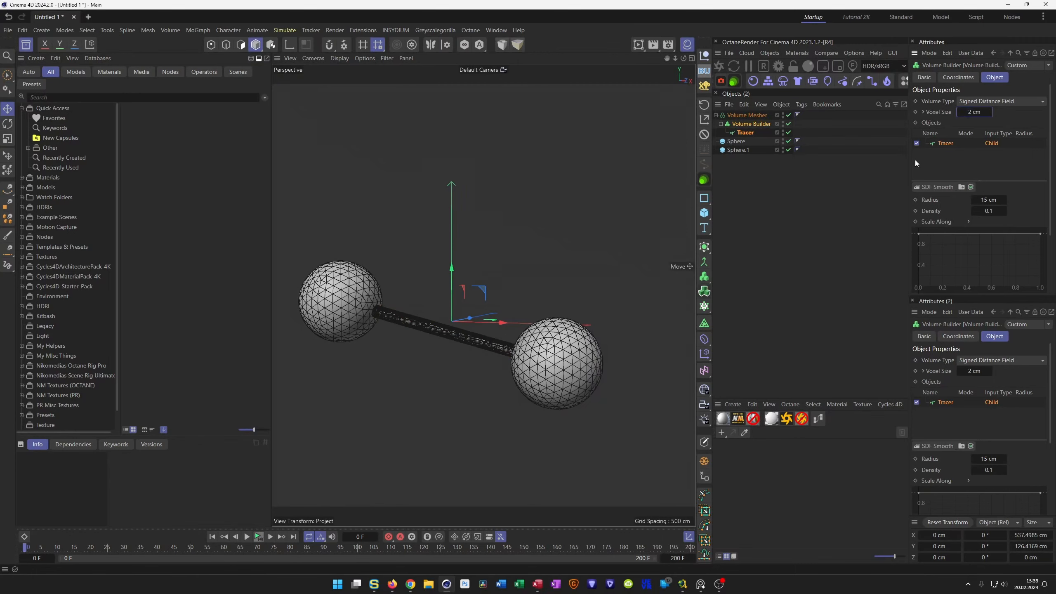
scroll(515, 313, up, 5)
alt+right_drag(514, 310, 321, 365)
alt+middle_drag(497, 336, 516, 356)
alt+right_drag(517, 359, 520, 334)
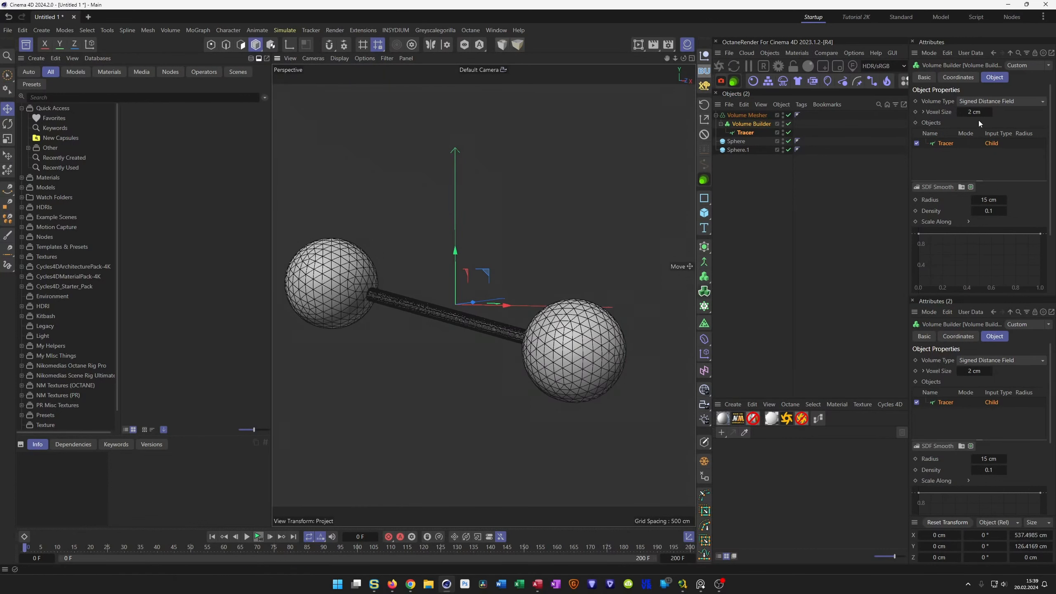
Set the Tracer's density to 2 and its radius to 82.1 cm in the Volume Builder
click(992, 211)
text(2)
key(Return)
scroll(593, 316, up, 5)
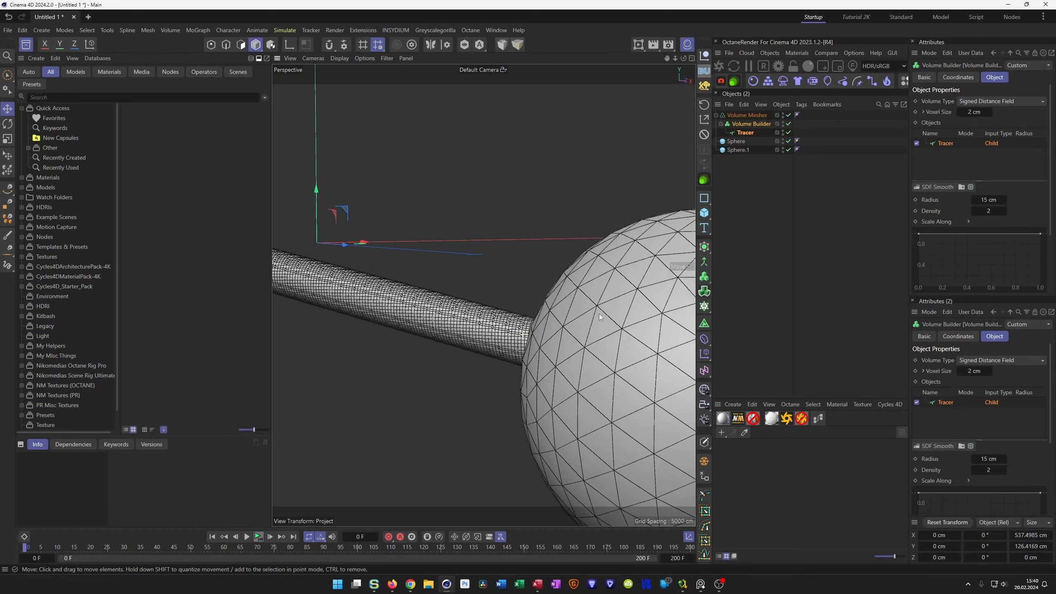
scroll(302, 268, down, 8)
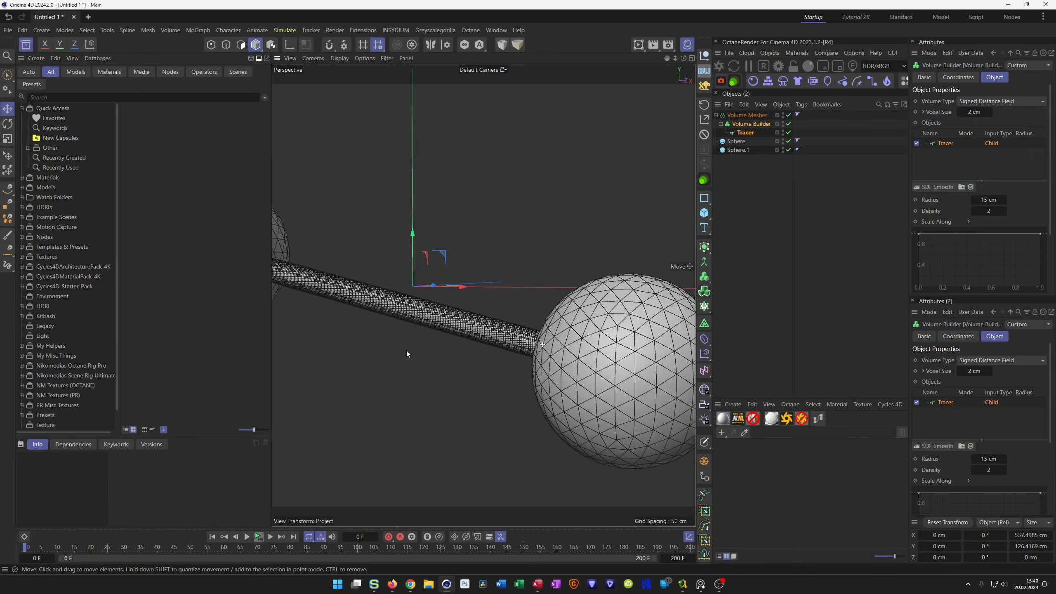
alt+middle_drag(680, 322, 685, 348)
drag(989, 200, 1032, 200)
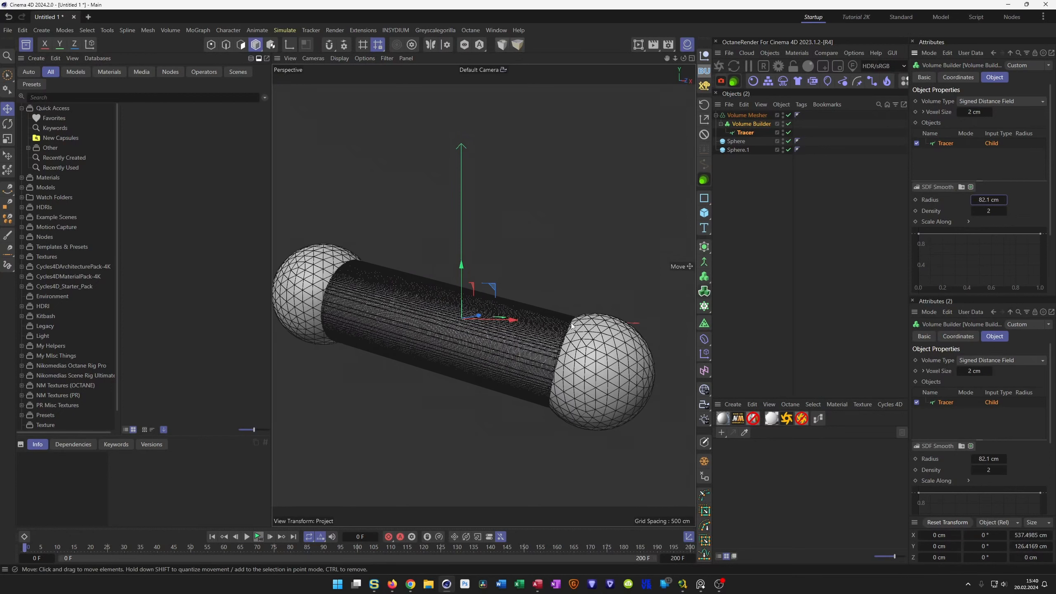
Set the Volume Builder's voxel size to 3 cm
click(974, 111)
text(1)
key(Return)
click(968, 111)
text(3)
key(Return)
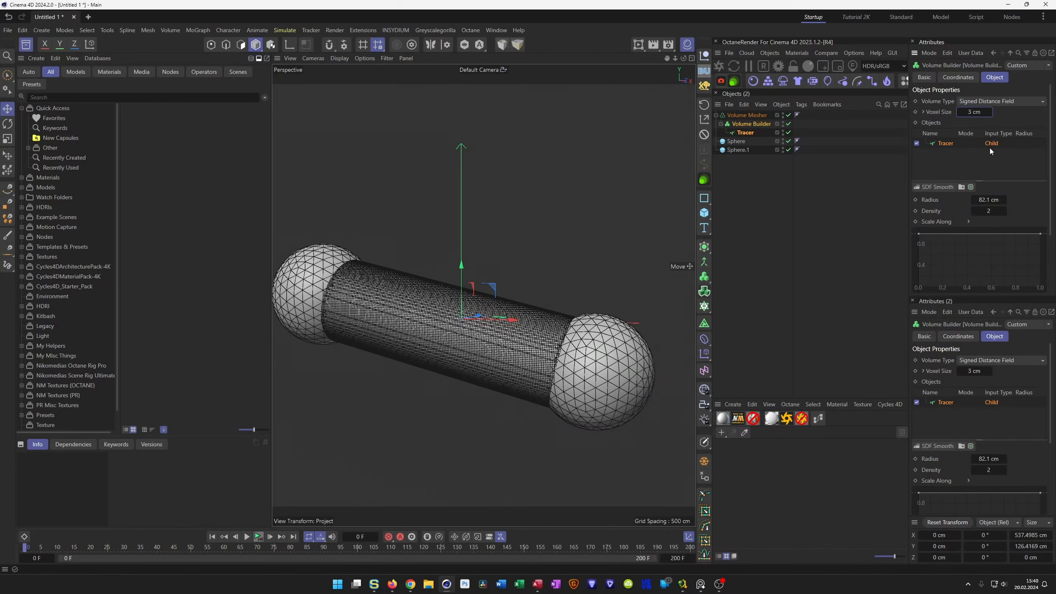
alt+drag(645, 313, 568, 353)
mouse_move(568, 354)
alt+right_down()
mouse_move(591, 340)
mouse_move(572, 348)
alt+right_up()
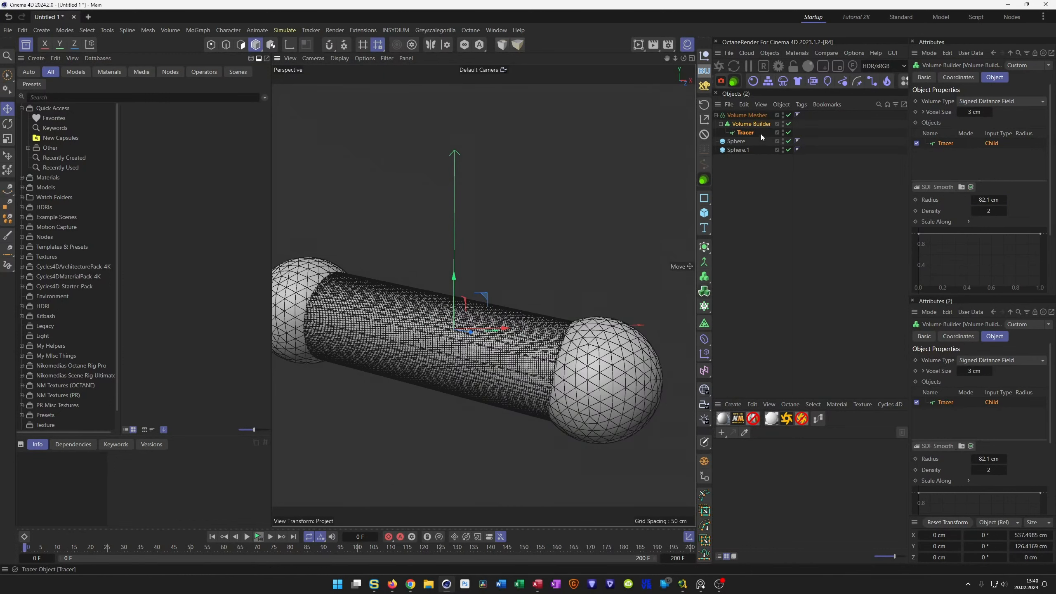
Group both spheres under a null and expand the group in the object hierarchy
drag(720, 169, 746, 142)
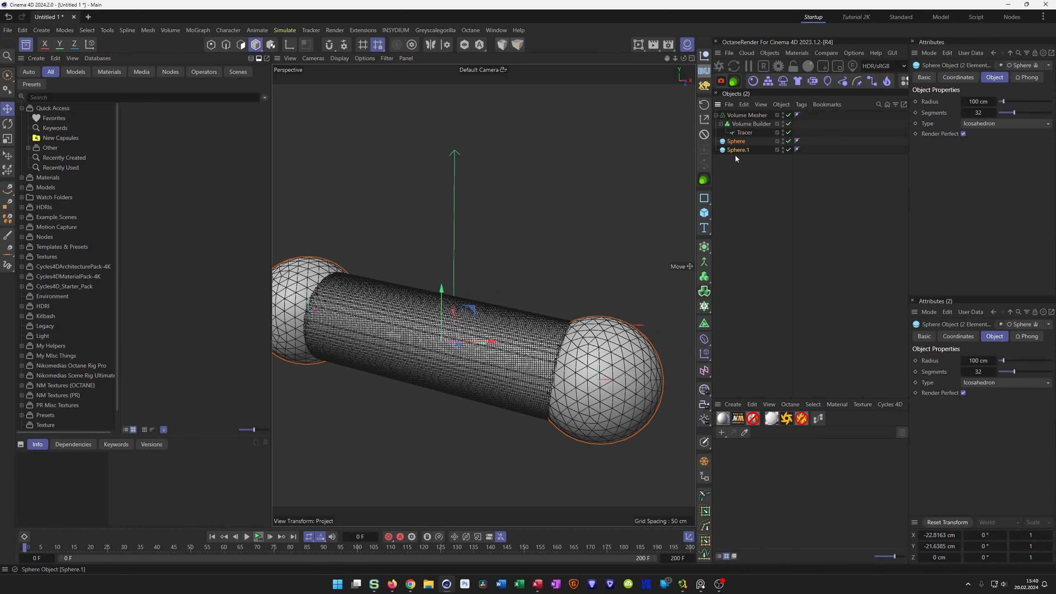
key(alt+g)
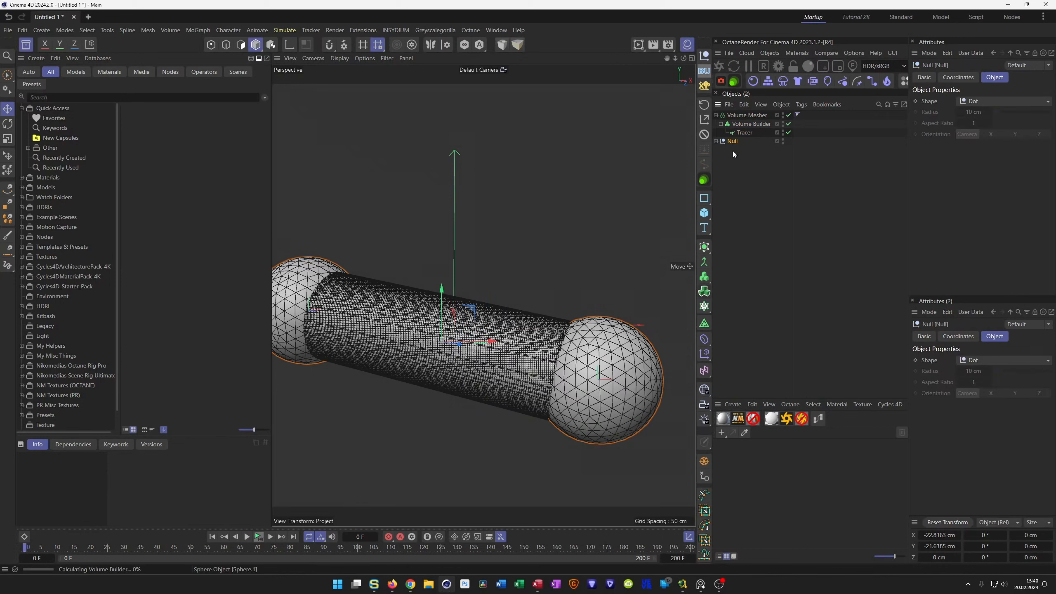
click(715, 141)
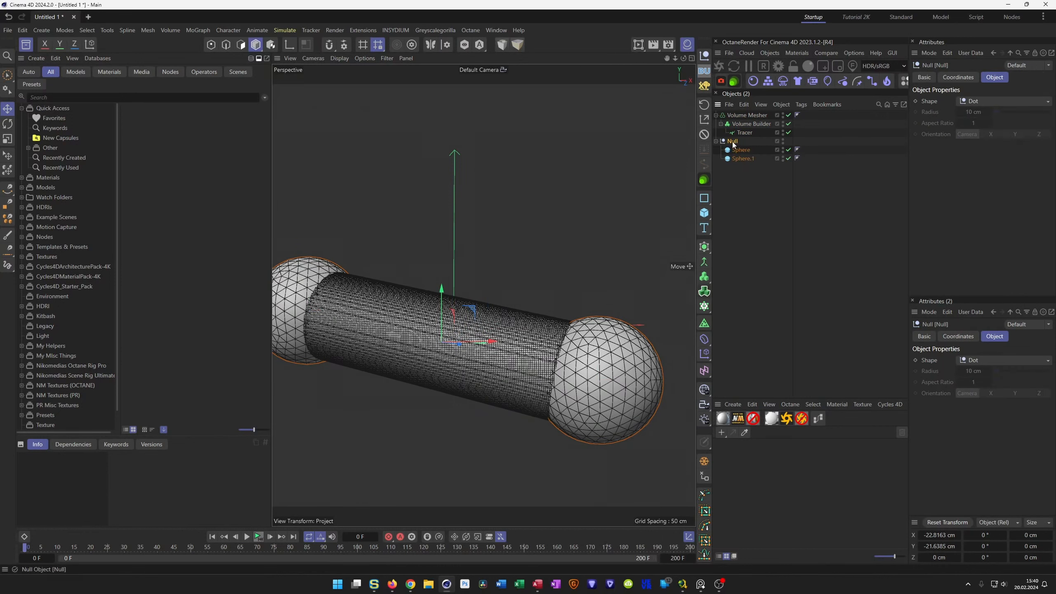
Link the null containing both spheres into the Volume Builder's object list, above the Tracer
click(745, 124)
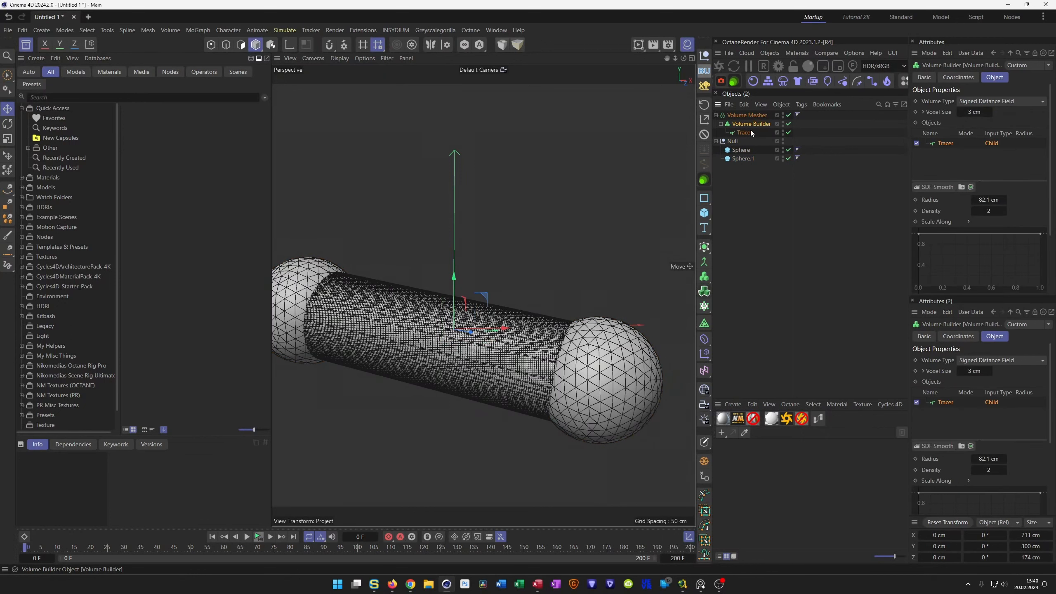
drag(730, 142, 950, 143)
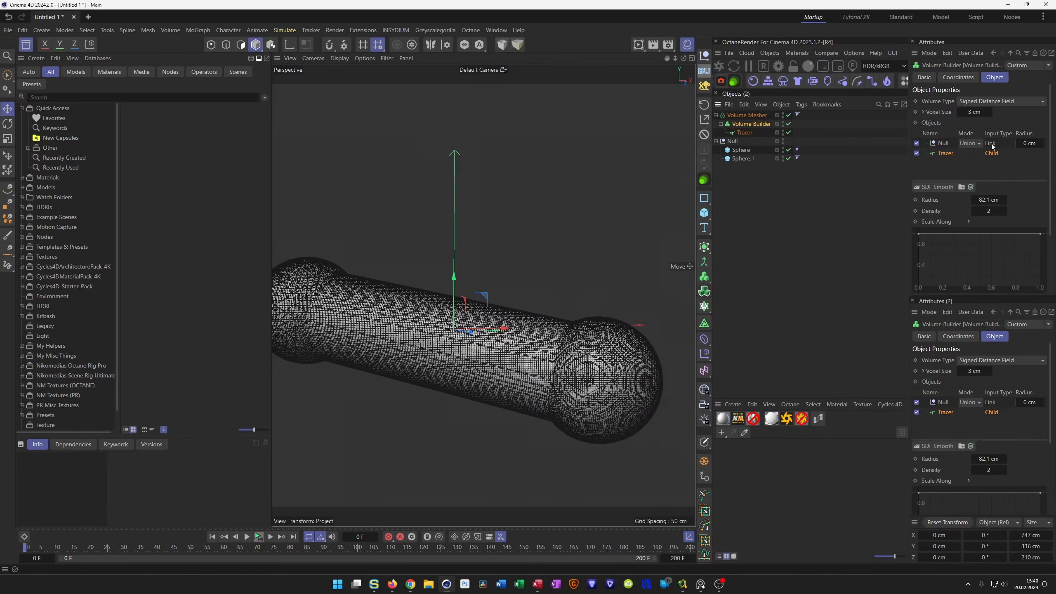
scroll(538, 336, up, 5)
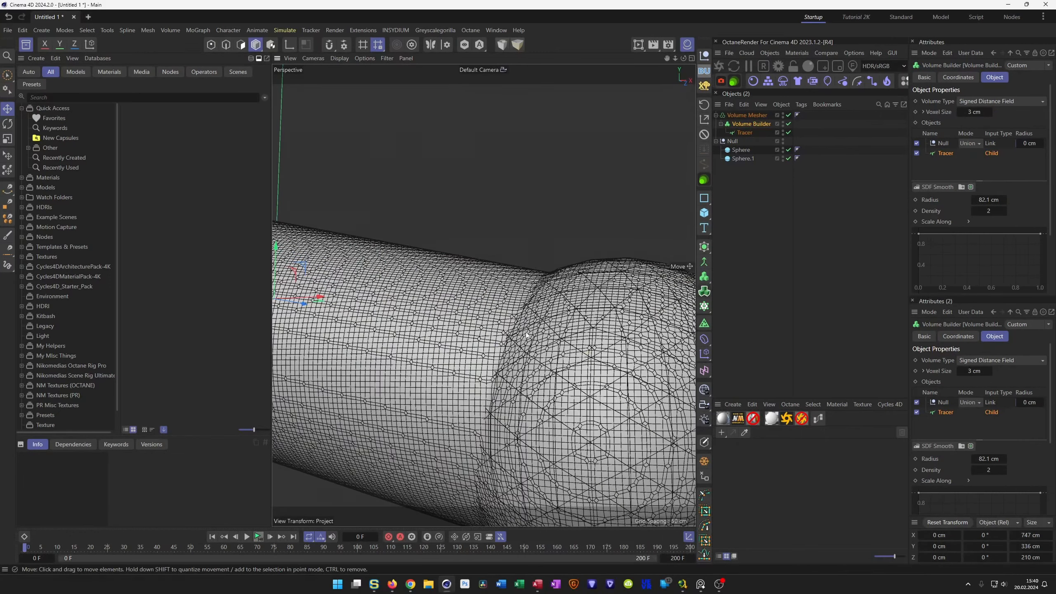
scroll(541, 328, down, 8)
scroll(515, 360, up, 3)
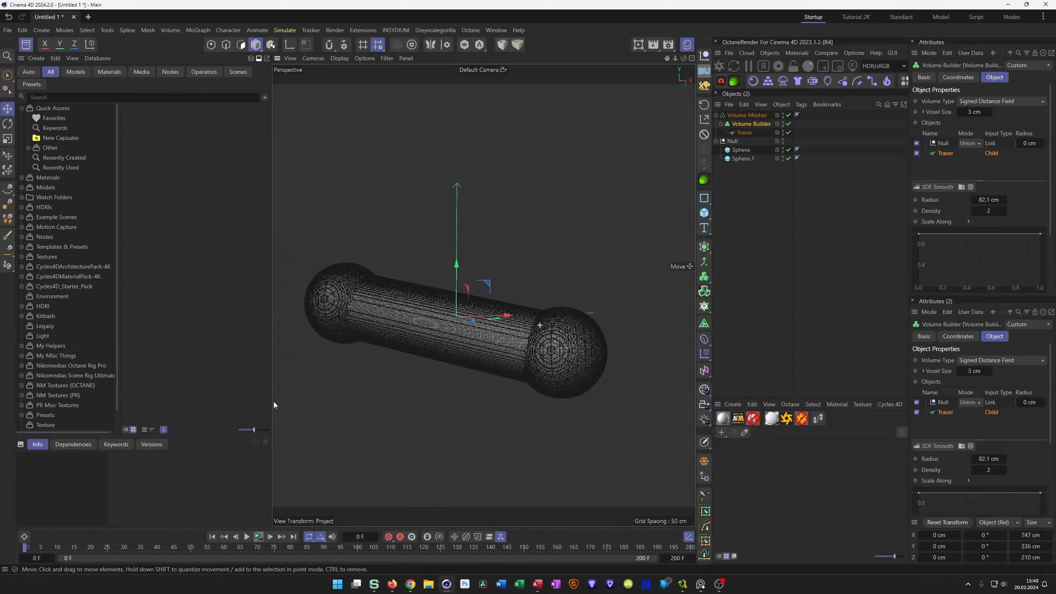
alt+middle_drag(526, 362, 481, 369)
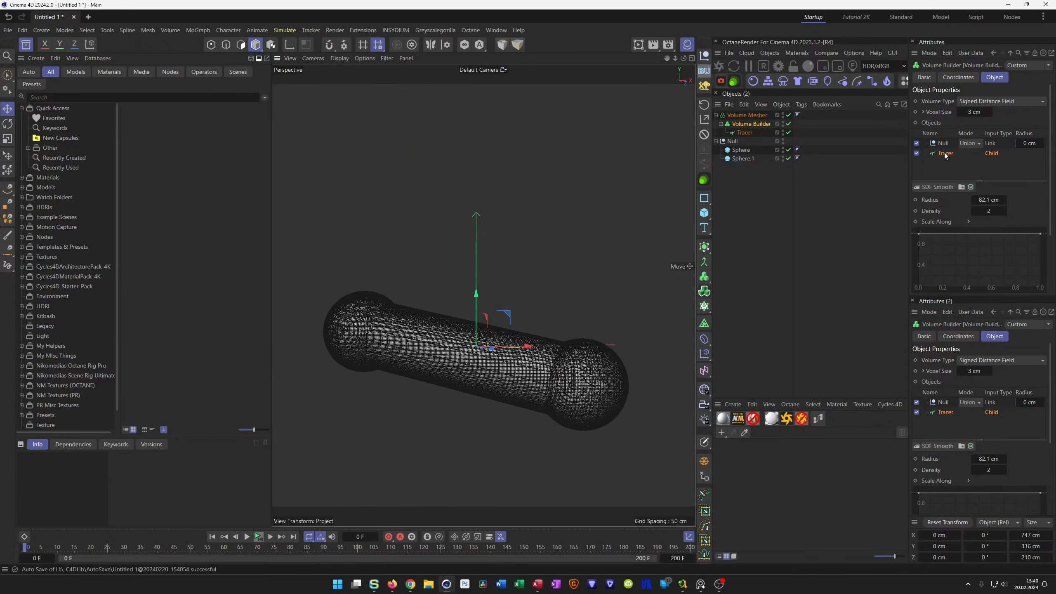
Set the linked null's mode to Subtract so the spheres are cut out of the Tracer volume
click(973, 146)
click(974, 167)
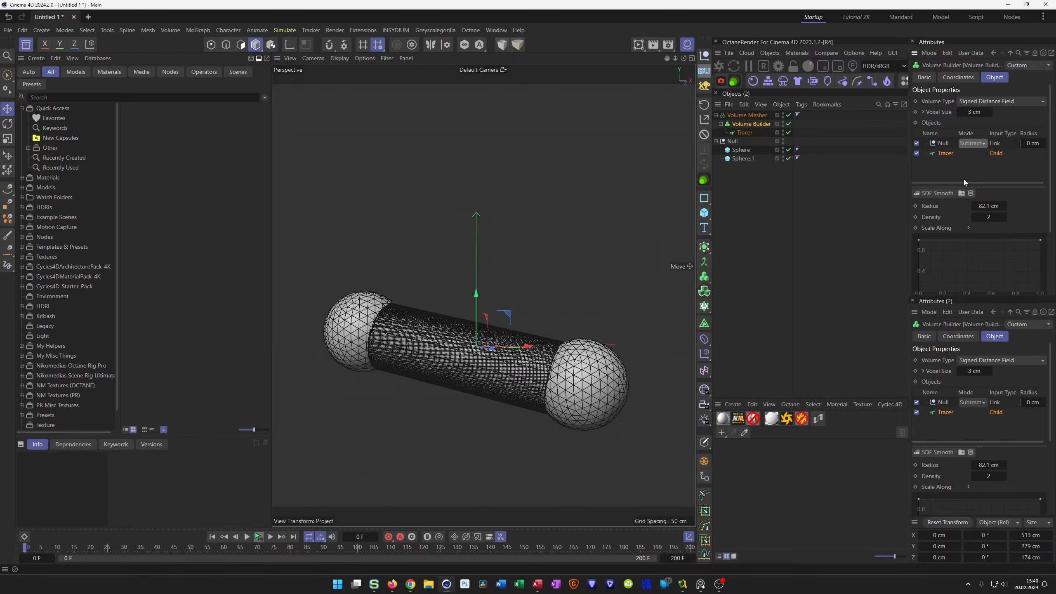
alt+right_drag(523, 393, 614, 362)
alt+drag(614, 362, 636, 372)
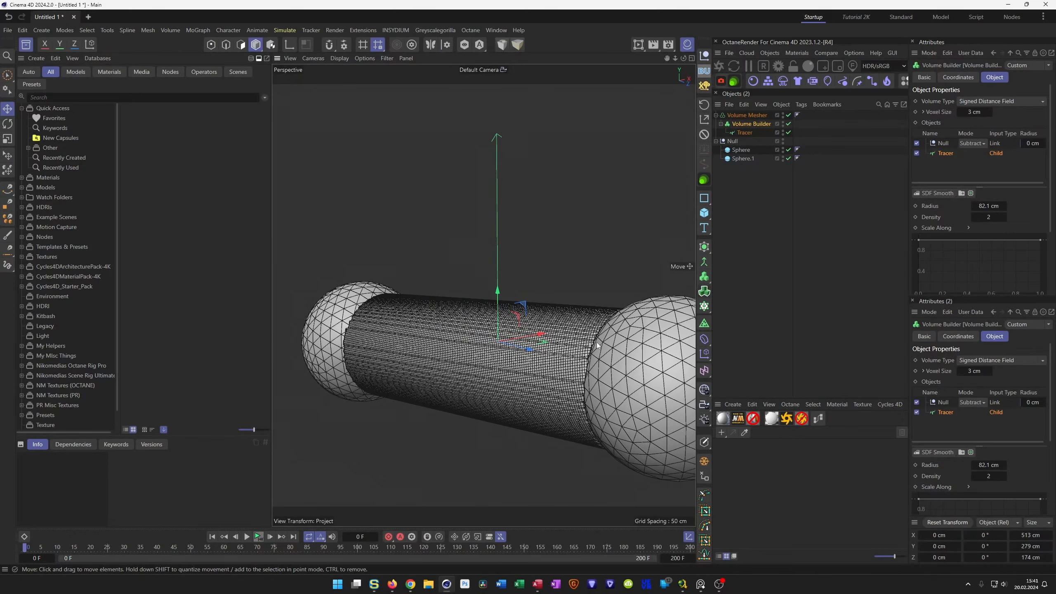
alt+right_drag(578, 355, 497, 369)
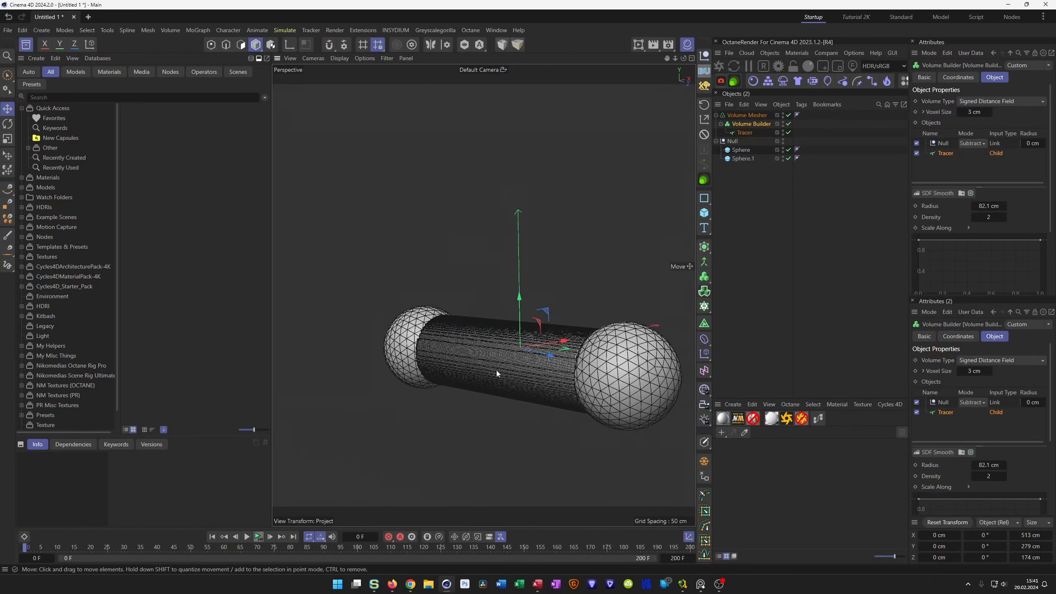
alt+middle_drag(482, 372, 460, 385)
alt+drag(459, 382, 440, 383)
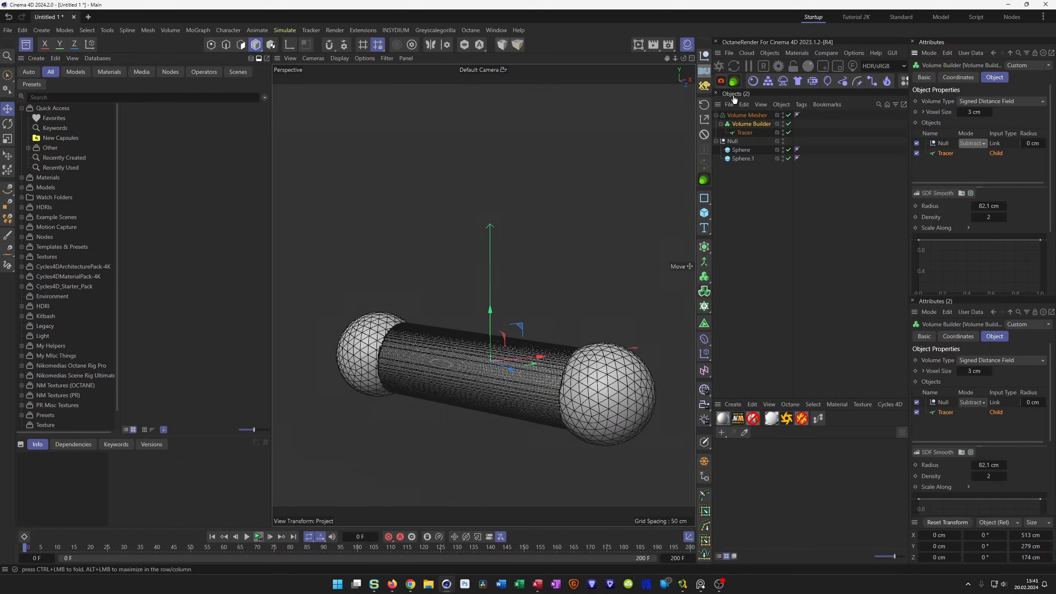
Widen the Attributes area and close the asset browser to enlarge the viewport
drag(712, 105, 672, 105)
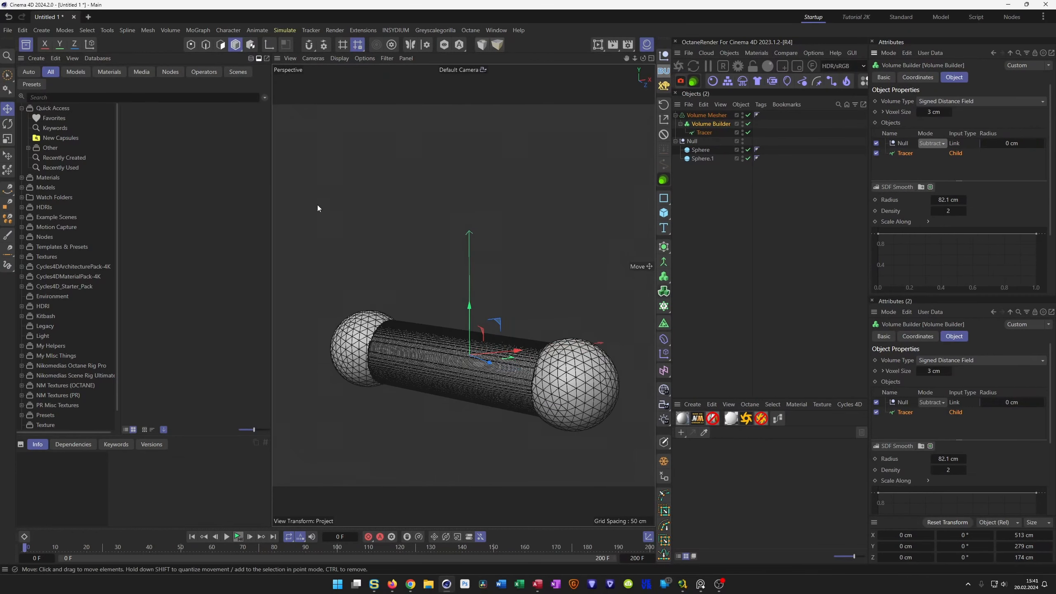
click(26, 45)
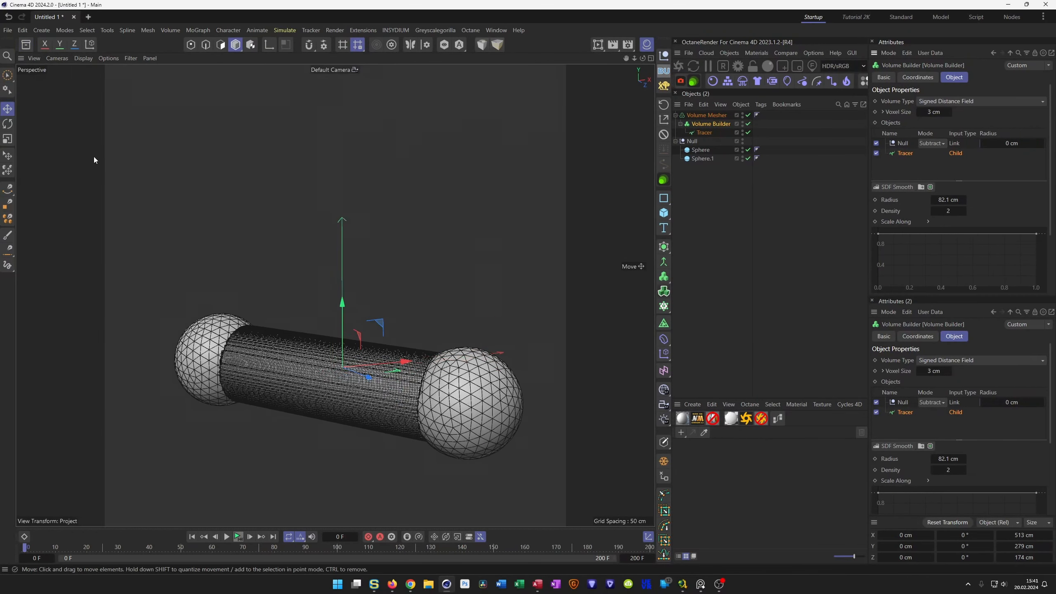
alt+middle_drag(393, 336, 359, 361)
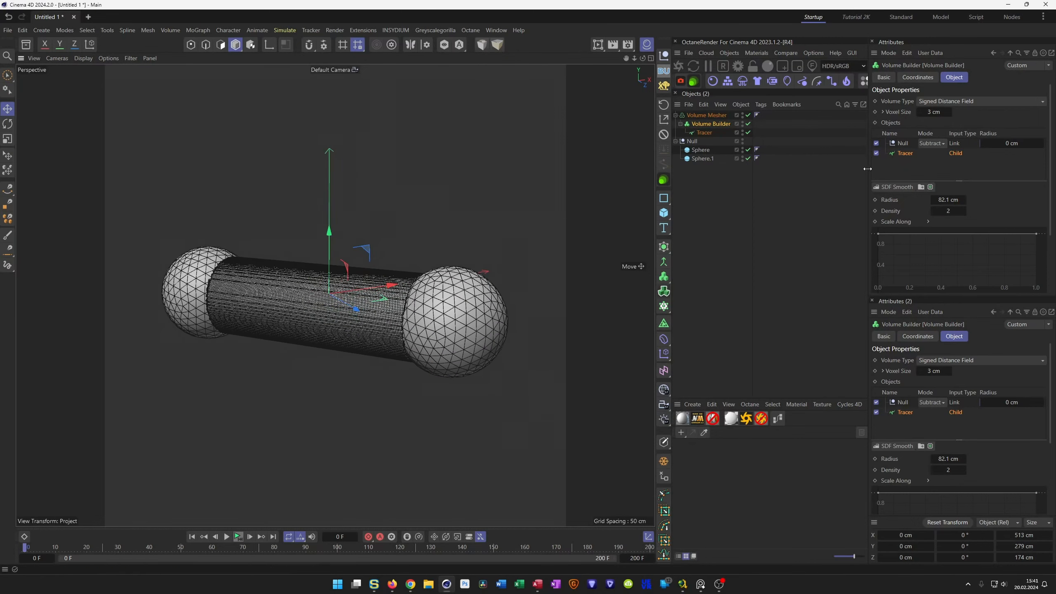
Add a middle point to the Tracer's Scale Along curve, lower it to about 0.2, and set the Tracer's radius to 97.2 cm
ctrl+click(959, 234)
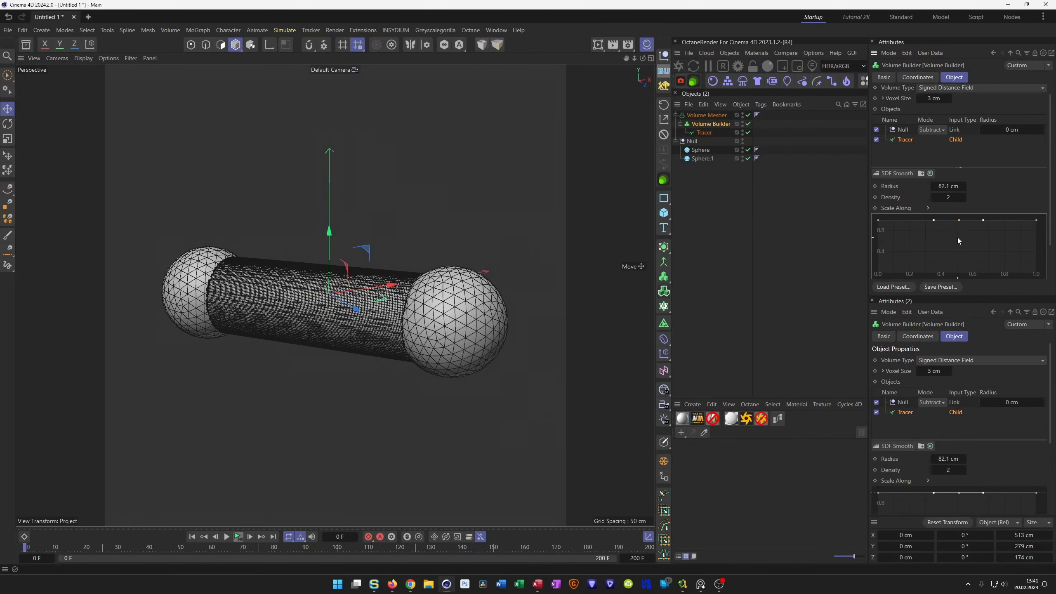
drag(960, 222, 962, 263)
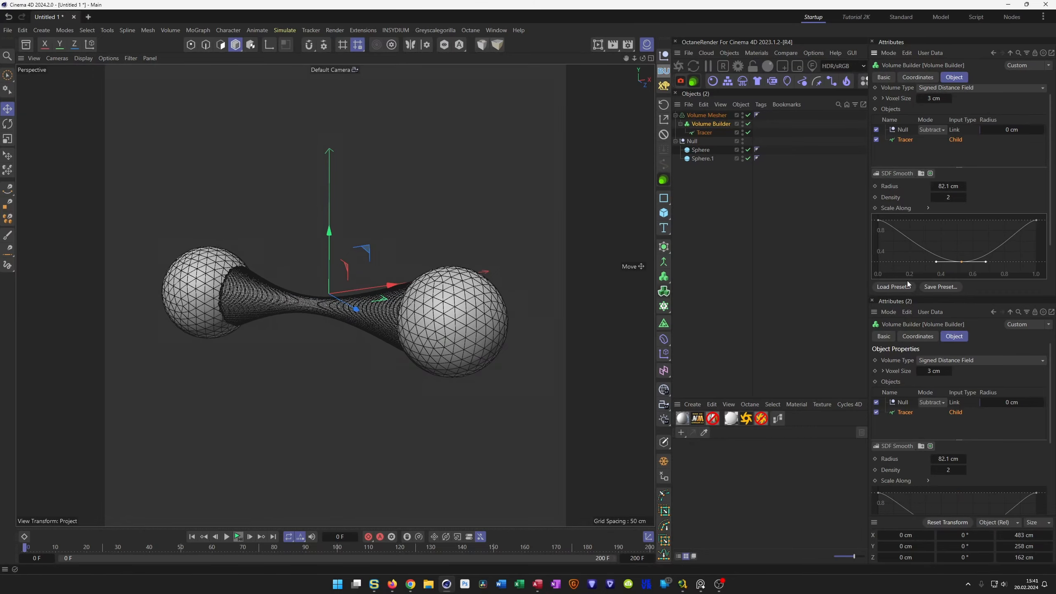
alt+drag(384, 334, 353, 323)
scroll(410, 297, up, 3)
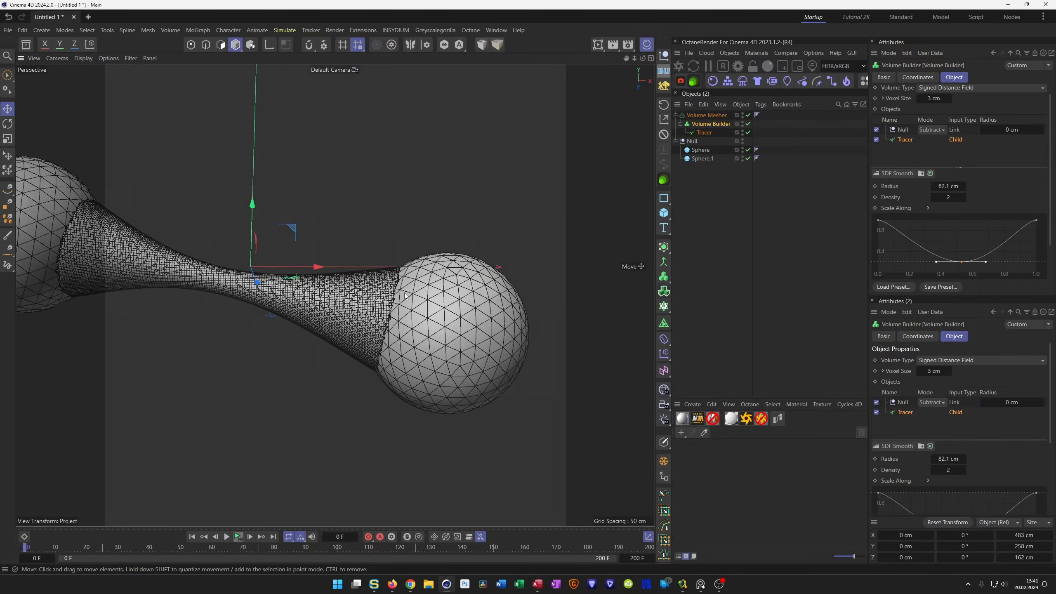
alt+middle_drag(405, 293, 427, 296)
alt+drag(428, 296, 457, 291)
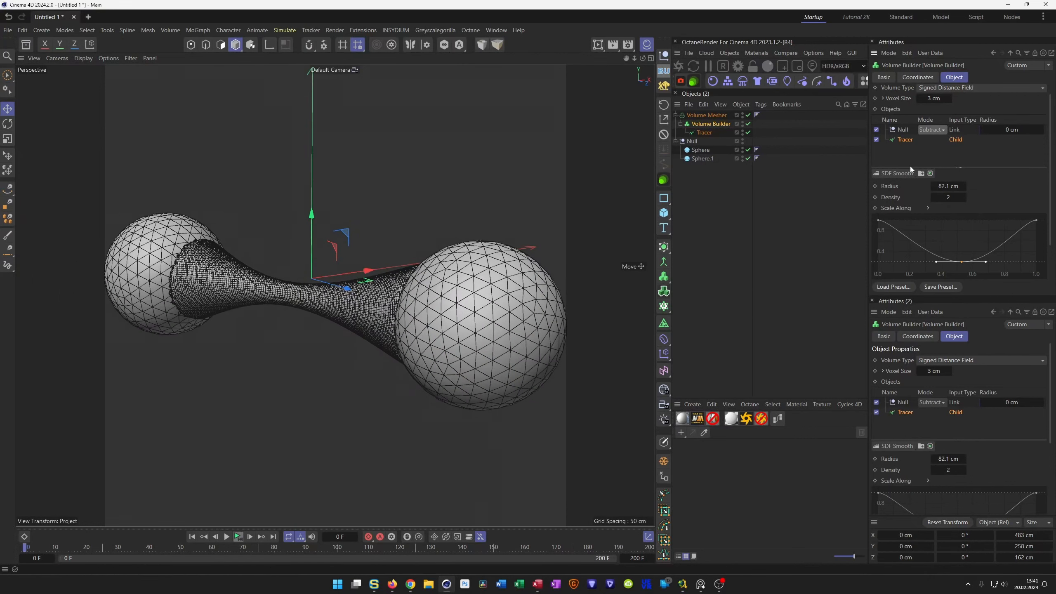
drag(943, 190, 958, 190)
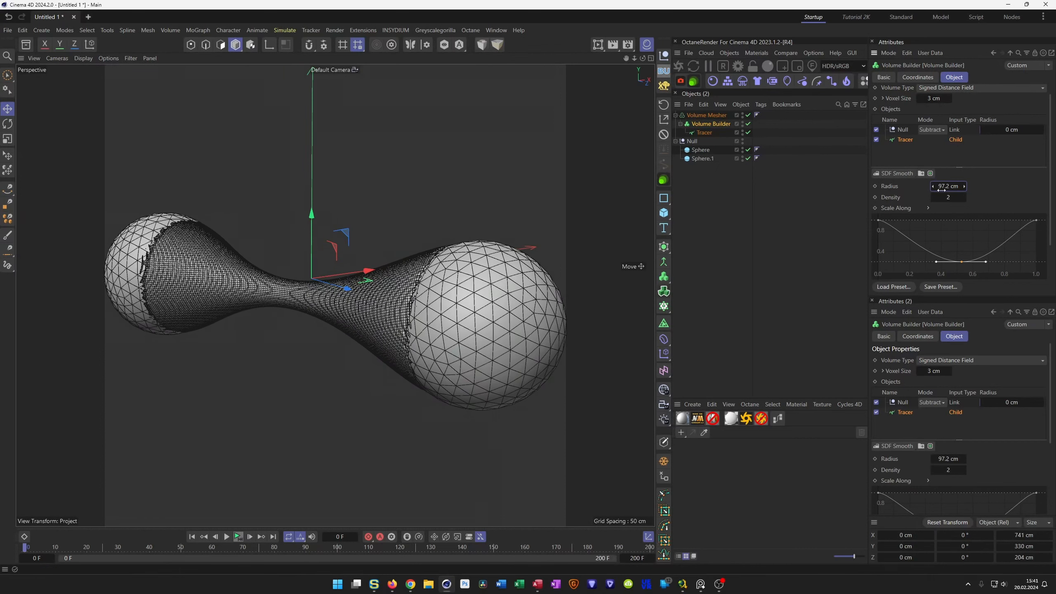
Add an SDF Smooth layer above the subtracted null in the connector's Volume Builder
click(904, 131)
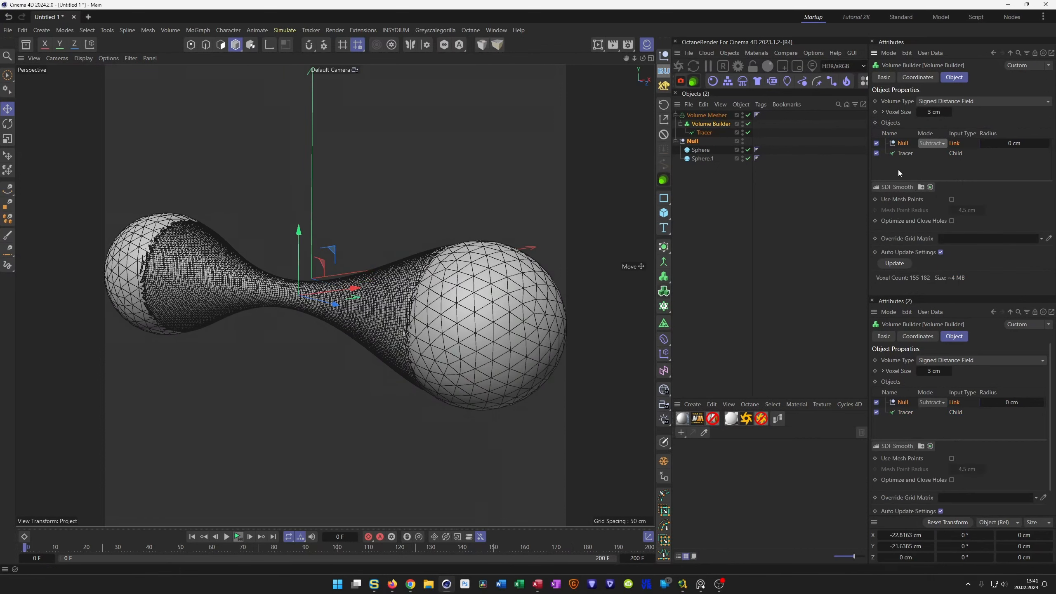
click(893, 184)
alt+drag(416, 300, 408, 273)
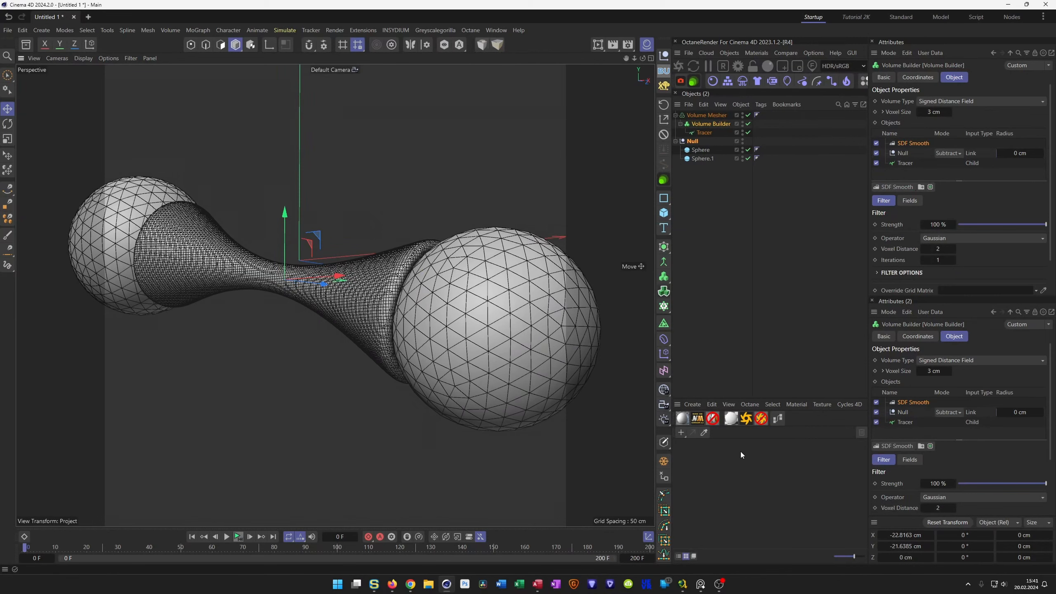
View the ConnectedSpheres.jpg reference in the Picture Viewer and compare it with the connector mesh
key(shift+F6)
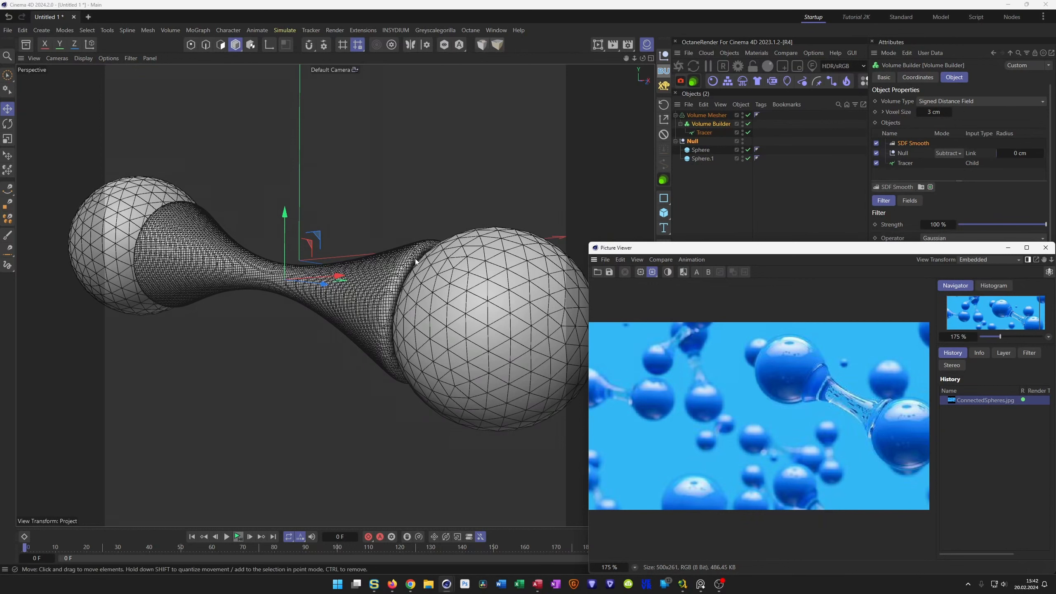
click(1045, 248)
alt+right_drag(449, 312, 363, 327)
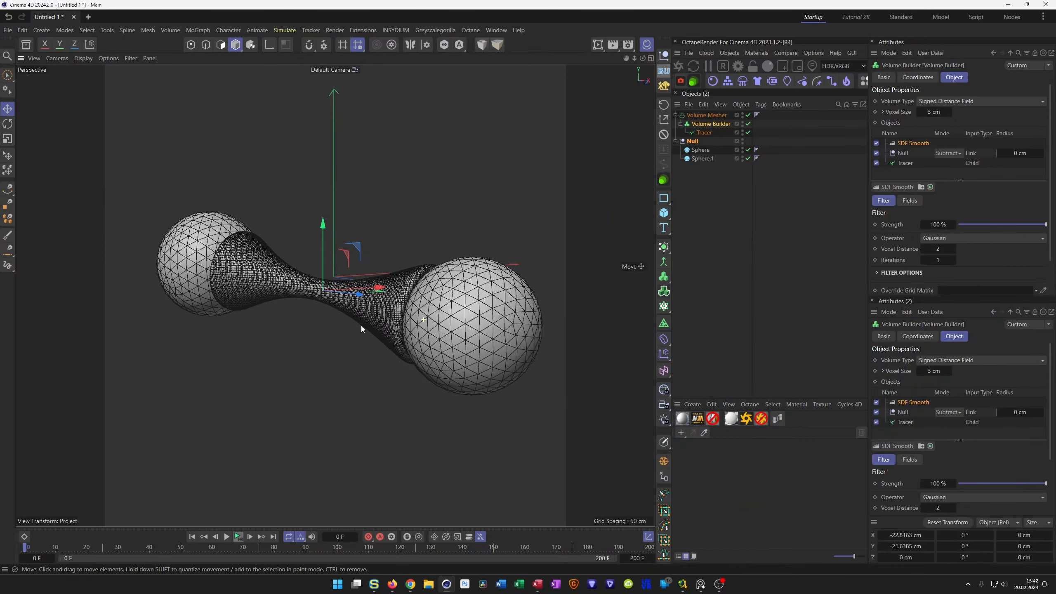
alt+middle_drag(345, 300, 399, 299)
alt+drag(285, 247, 365, 188)
Nest the null containing both spheres in a new Volume Builder and Volume Mesher, with the voxel size set to 3 cm
click(702, 149)
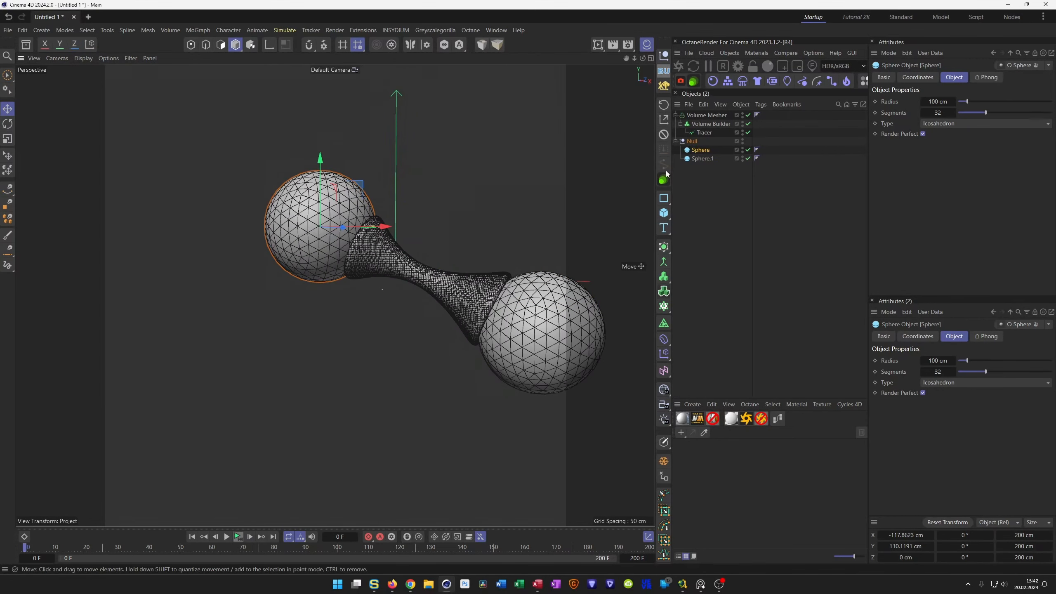
click(689, 142)
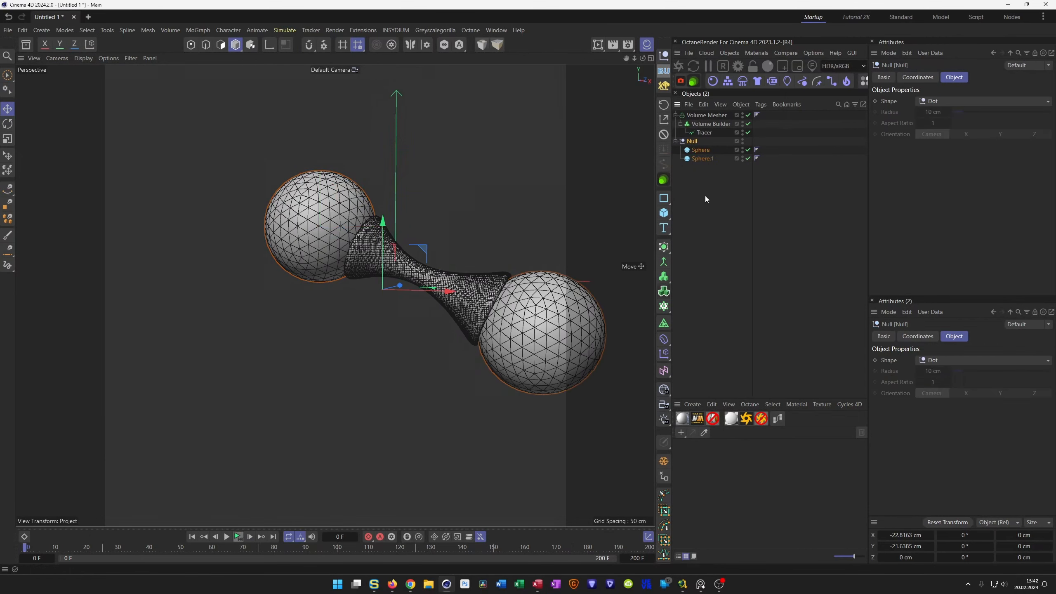
click(664, 292)
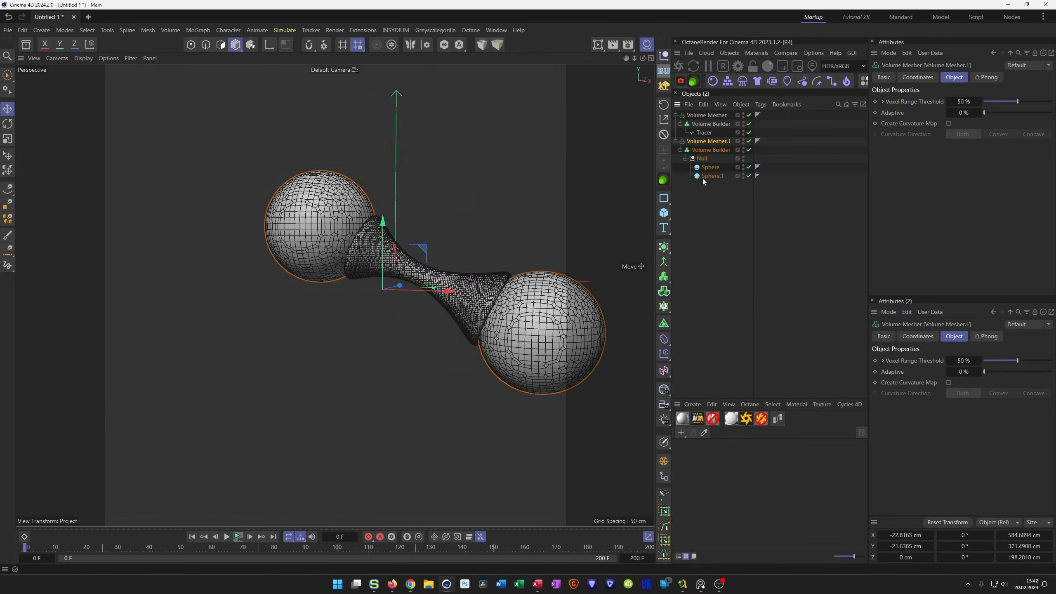
click(712, 150)
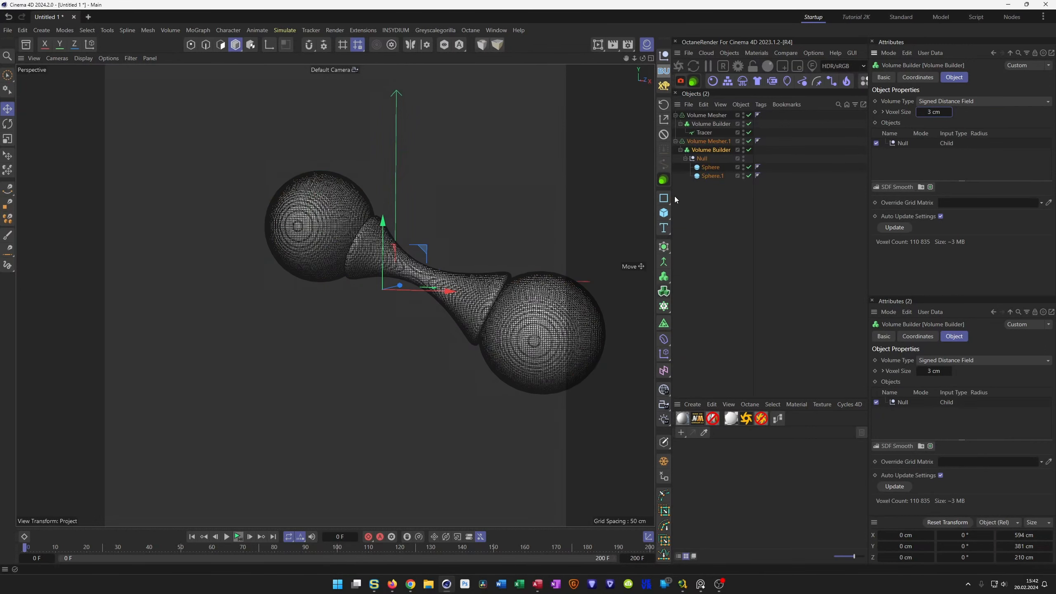
Switch the viewport to Gouraud shading without lines and add an SDF Smooth layer to the spheres' Volume Builder
key(n)
key(a)
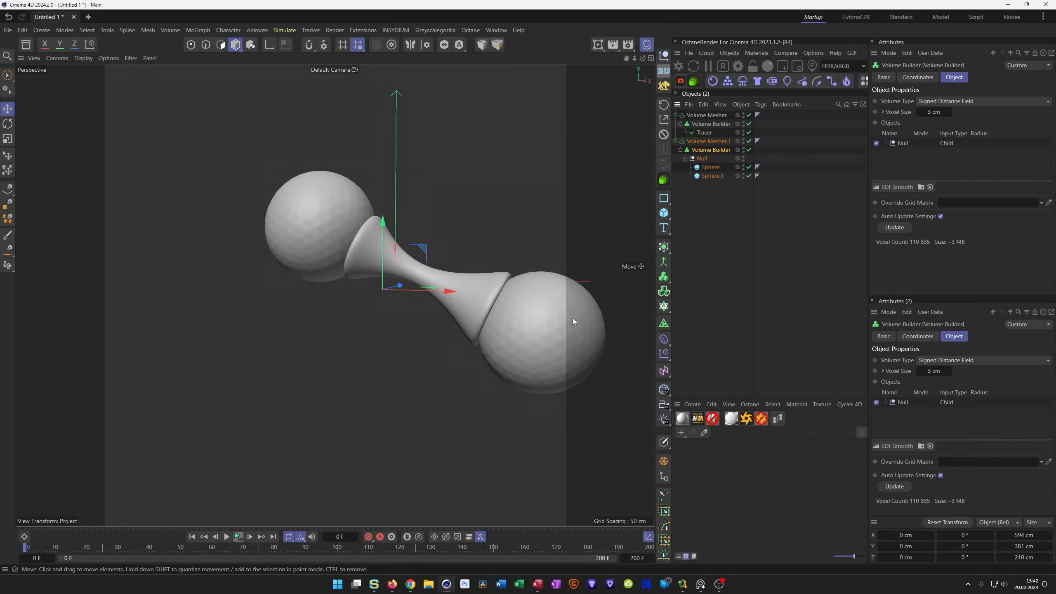
click(894, 187)
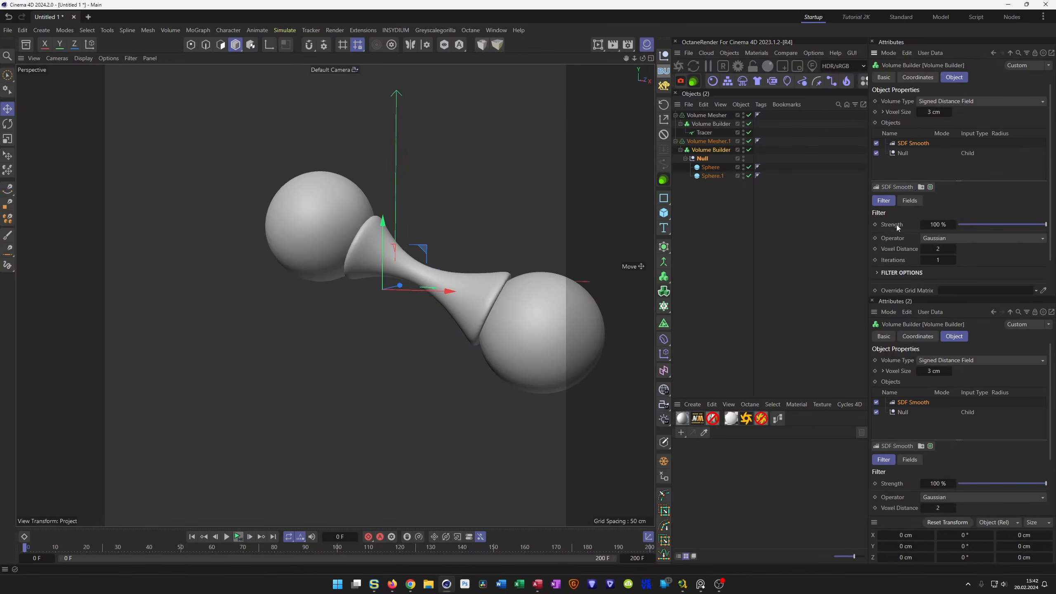
Move the first sphere to about X -190 cm, Y 152 cm to test how the connector stretches
alt+drag(358, 241, 339, 258)
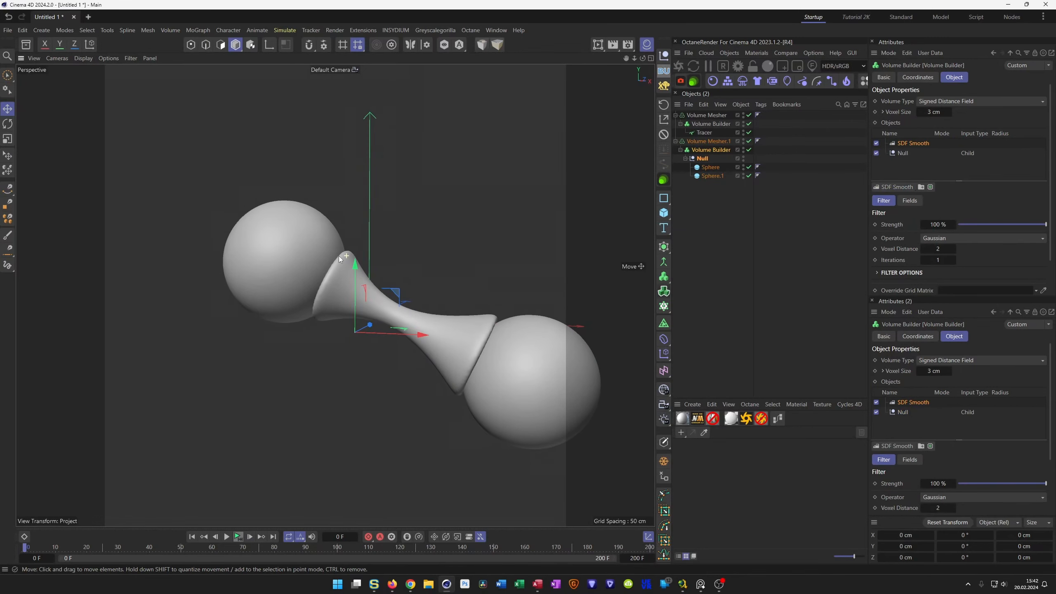
click(710, 167)
mouse_move(326, 218)
mouse_down()
mouse_move(457, 270)
mouse_move(500, 276)
mouse_move(535, 292)
mouse_move(556, 320)
mouse_move(526, 334)
mouse_move(485, 323)
mouse_move(440, 228)
mouse_move(275, 223)
mouse_move(338, 208)
mouse_up()
alt+drag(509, 342, 442, 335)
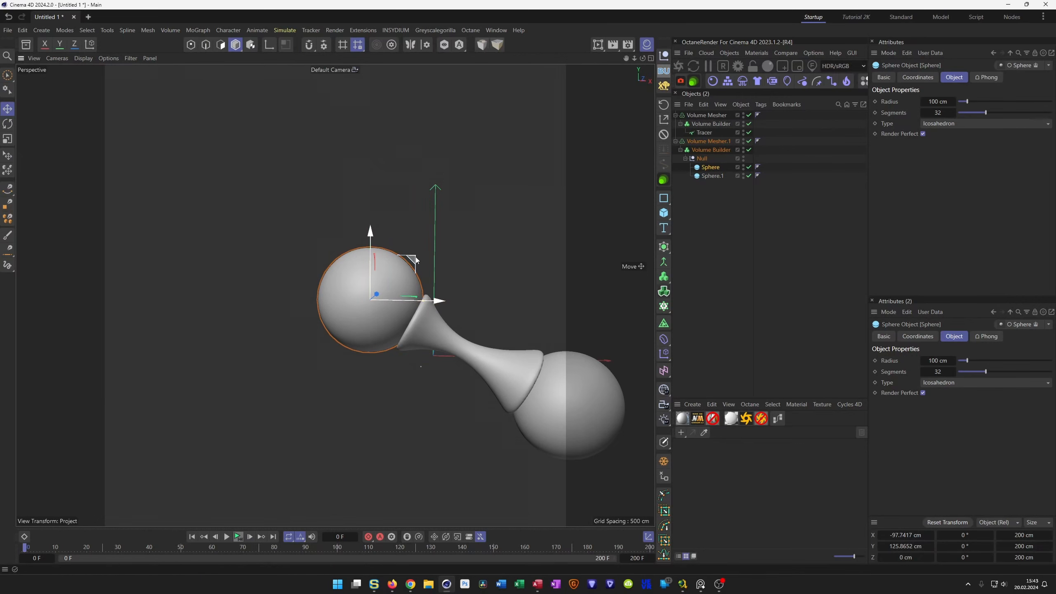
drag(399, 256, 359, 245)
alt+middle_drag(504, 355, 441, 350)
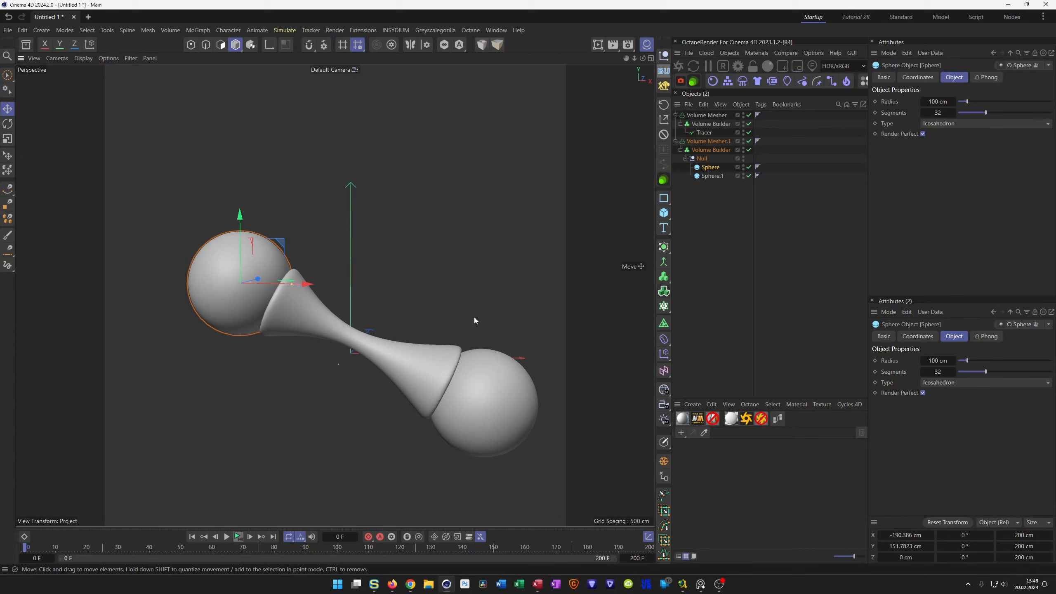
Select both spheres and add a Vibrate tag to each
click(712, 176)
ctrl+click(712, 167)
right_click(713, 166)
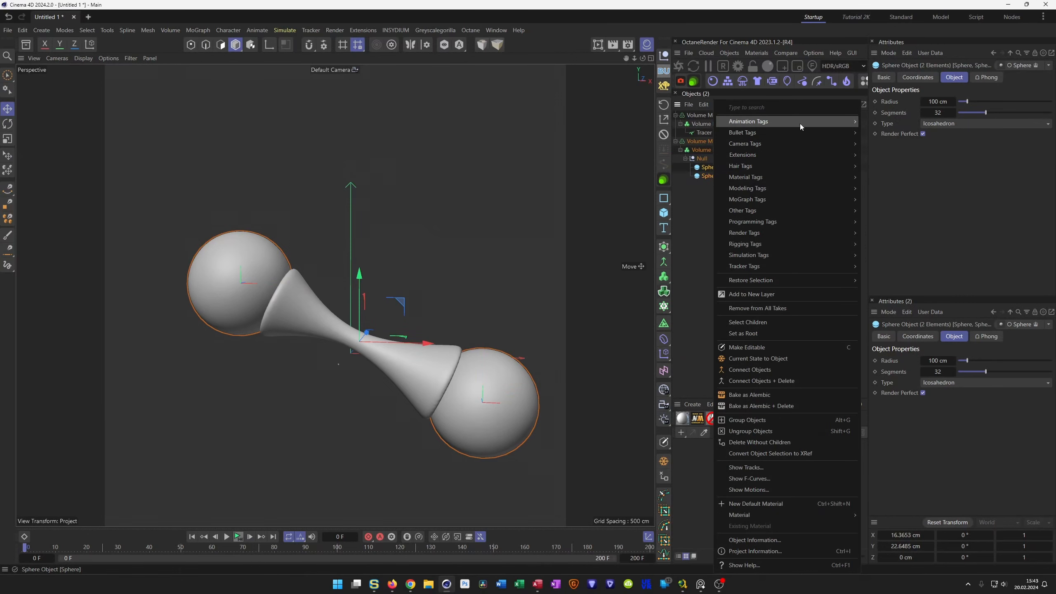
mouse_move(801, 122)
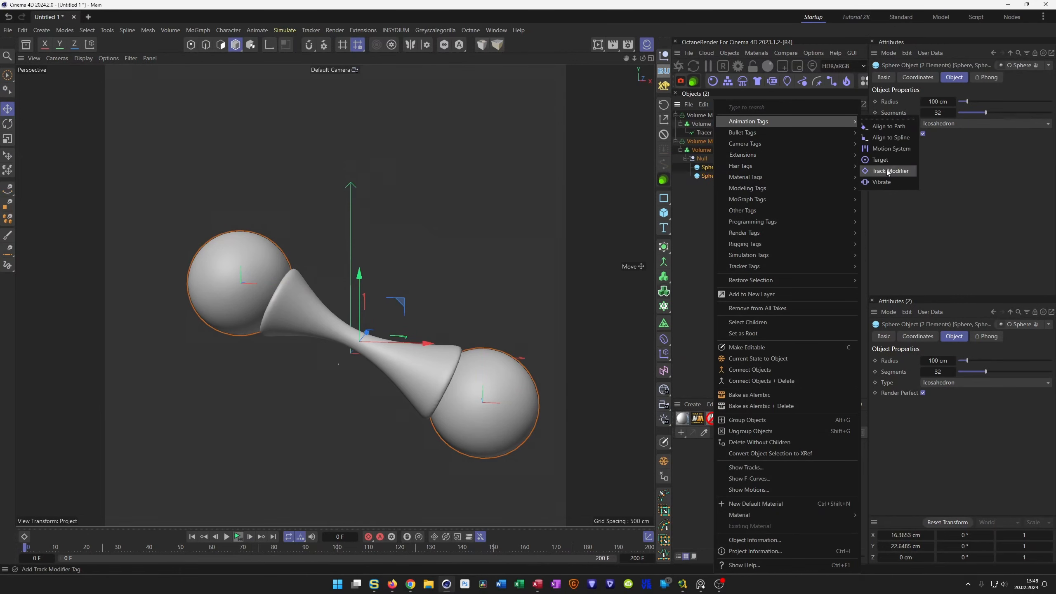
click(882, 182)
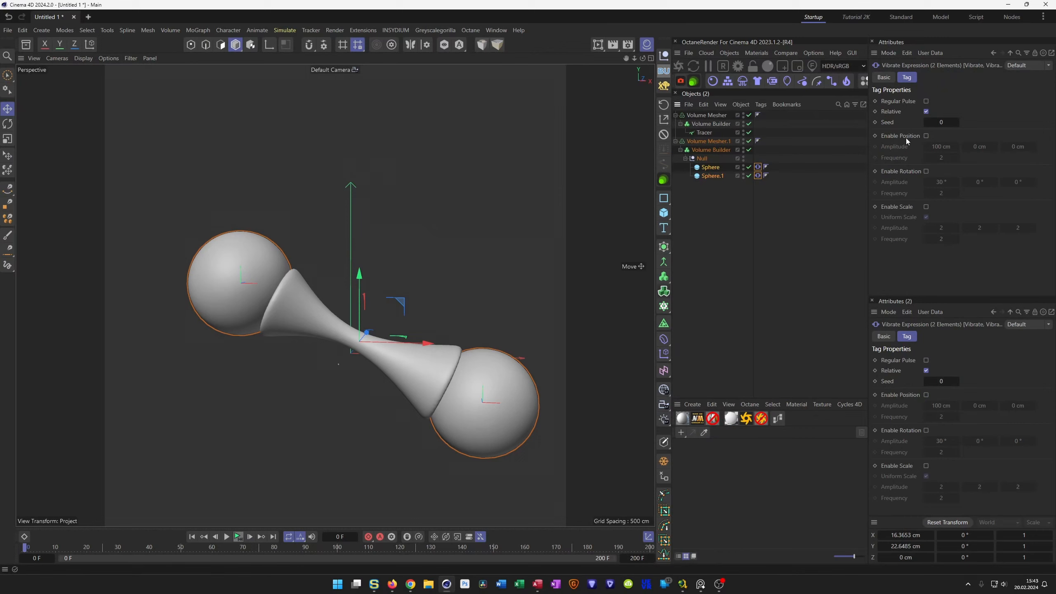
Enable position vibration on both Vibrate tags, with an amplitude of 100 cm on every axis and a frequency of 1
click(926, 136)
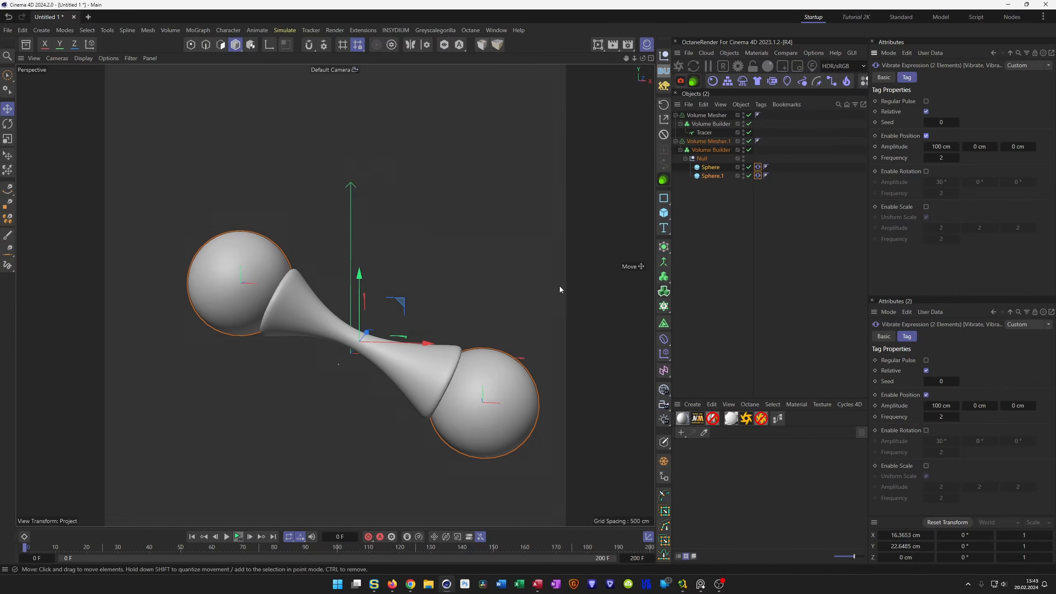
click(983, 149)
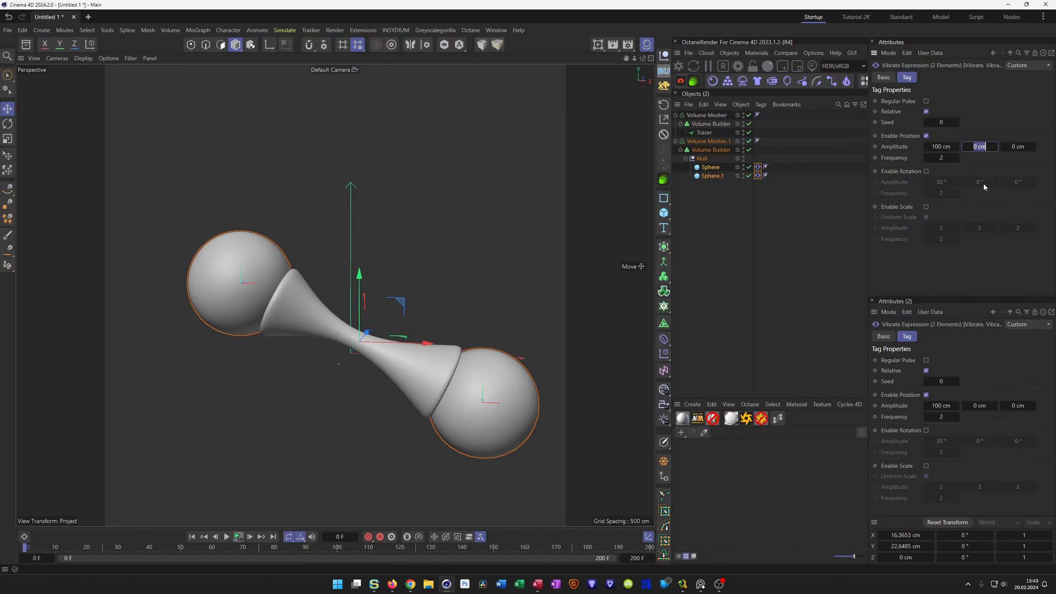
text(100)
key(Tab)
text(100)
key(Return)
text(1)
key(Return)
Set the first sphere's Vibrate seed to 1 and play the animation to check the connector's motion
click(239, 537)
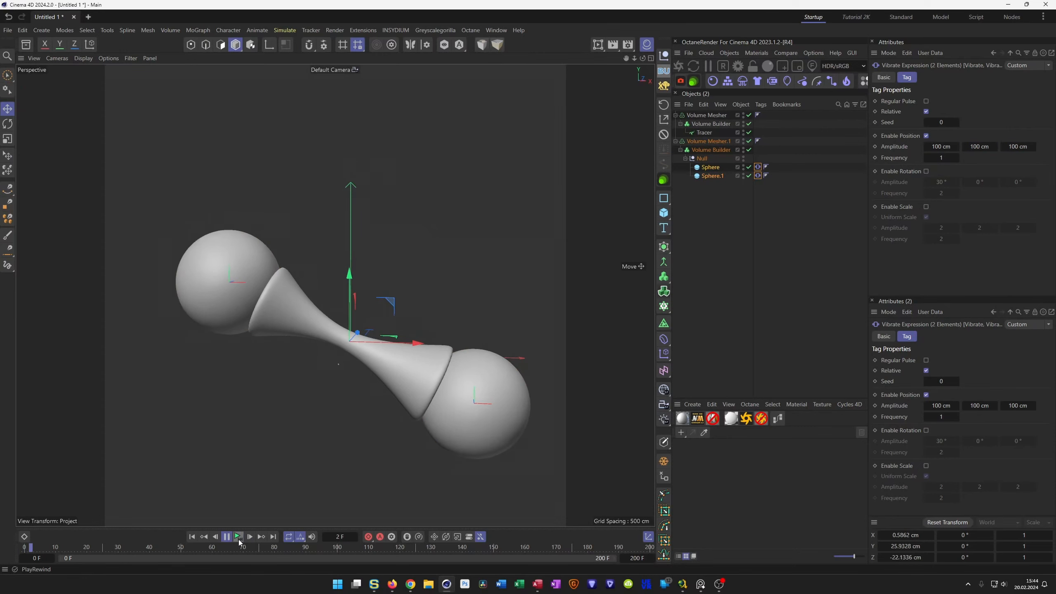
click(239, 539)
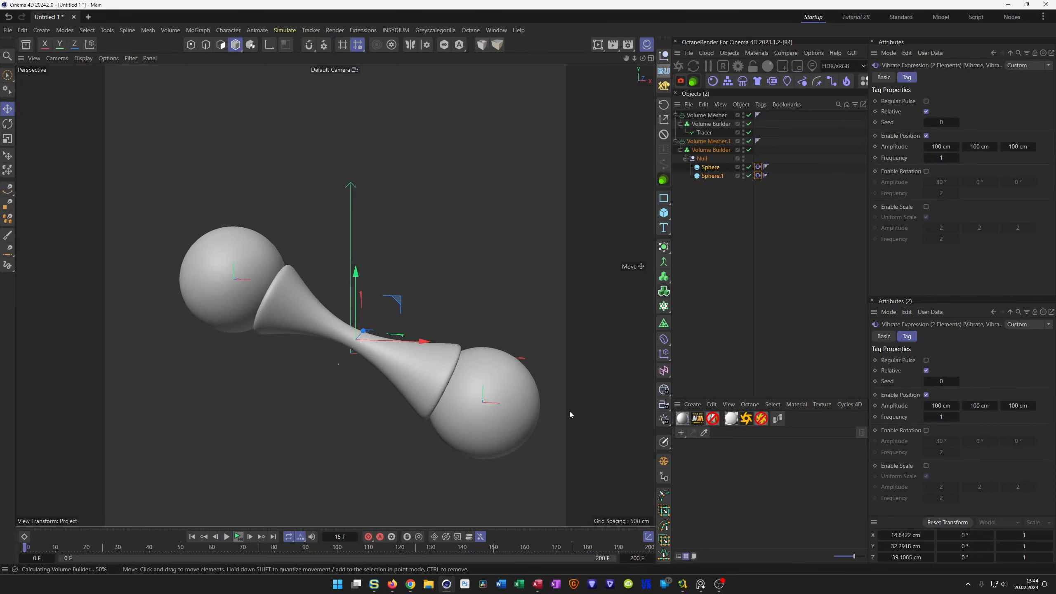
click(758, 167)
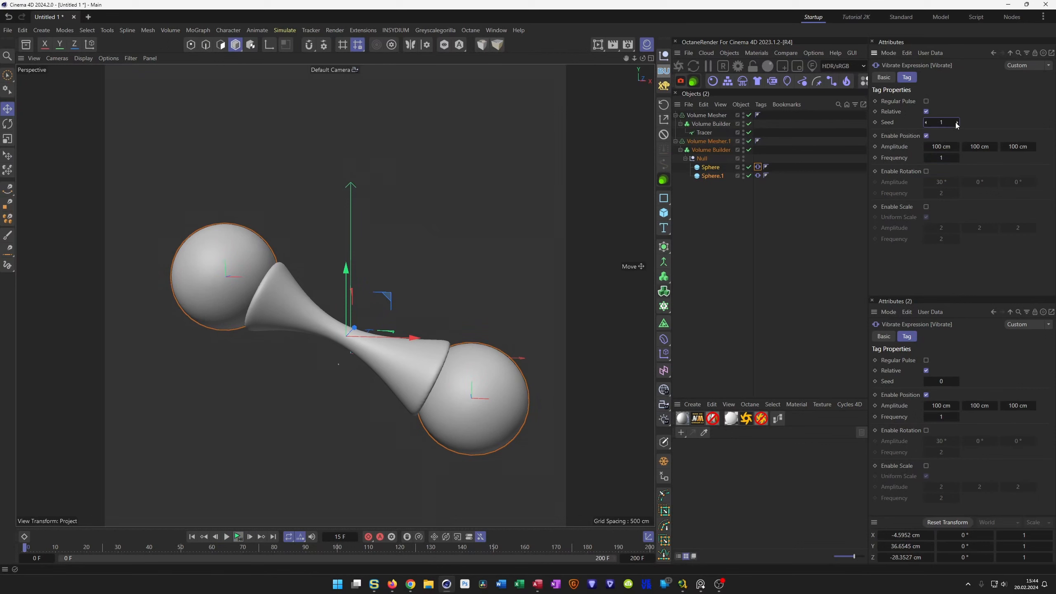
click(239, 537)
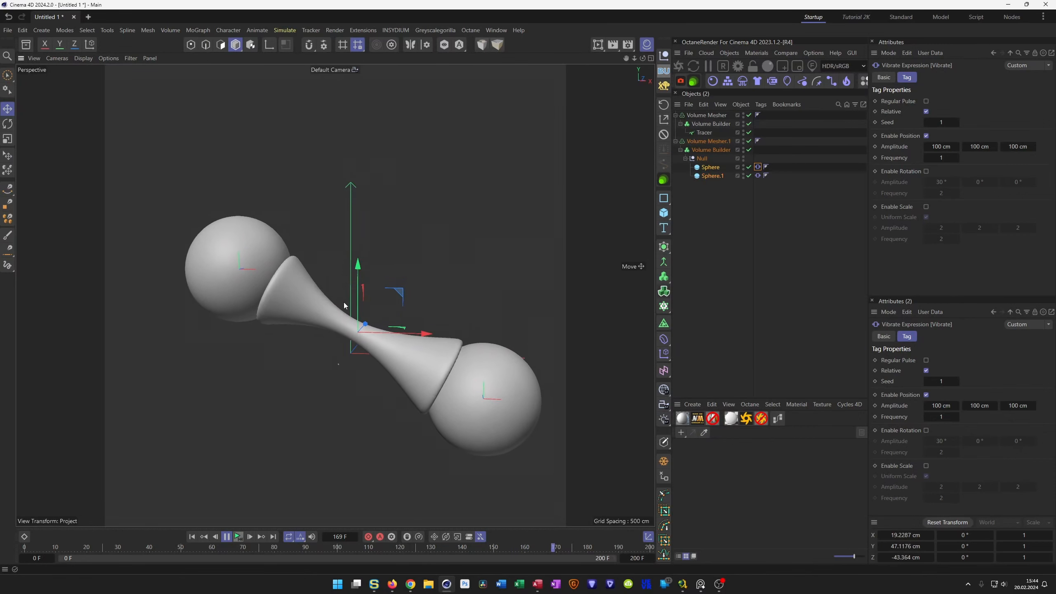
key(space)
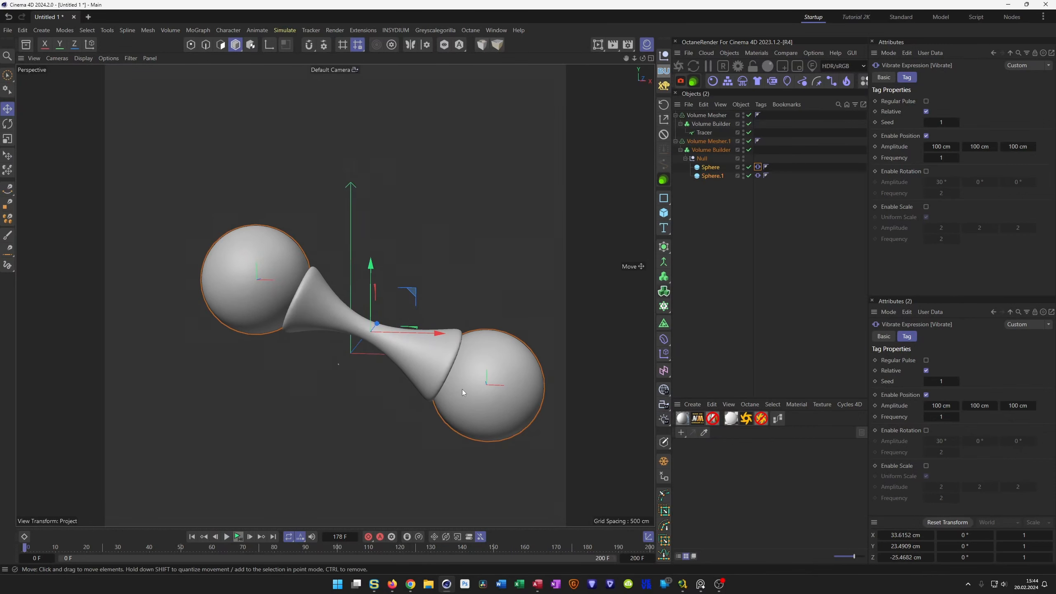
Delete the Vibrate tags from both spheres and select the two spheres
ctrl+click(758, 176)
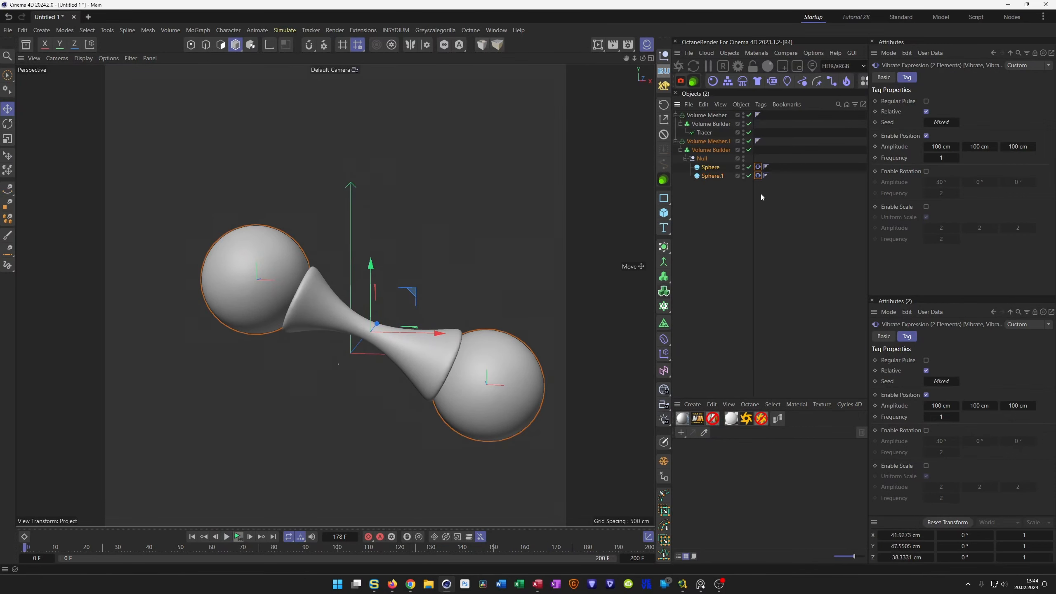
click(709, 167)
ctrl+click(708, 176)
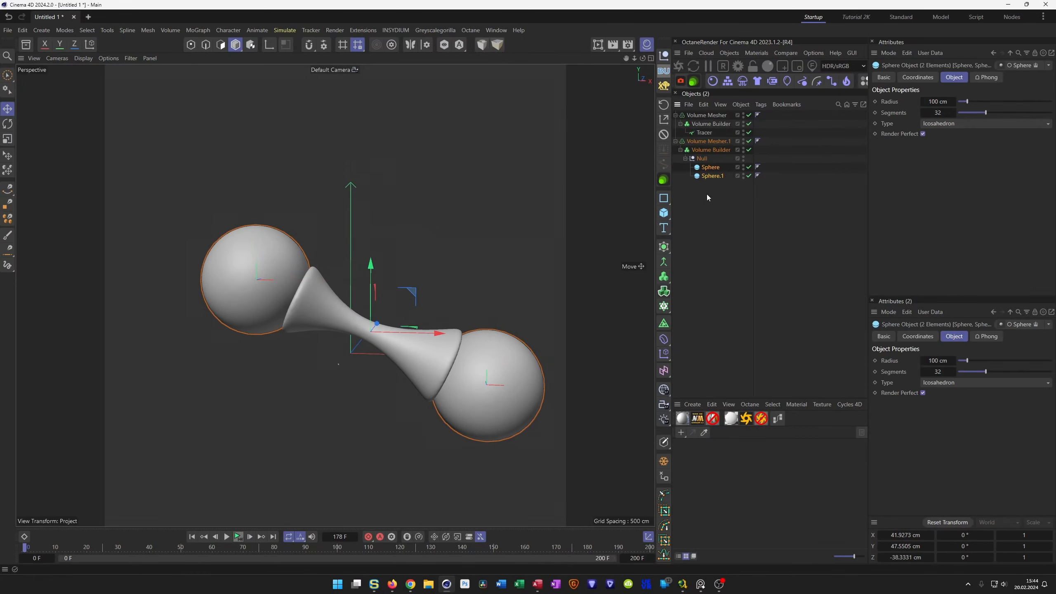
Reset the transforms of both spheres to the world origin and move them out of the null to the top hierarchy level
click(664, 105)
drag(445, 365, 589, 275)
drag(709, 179, 712, 179)
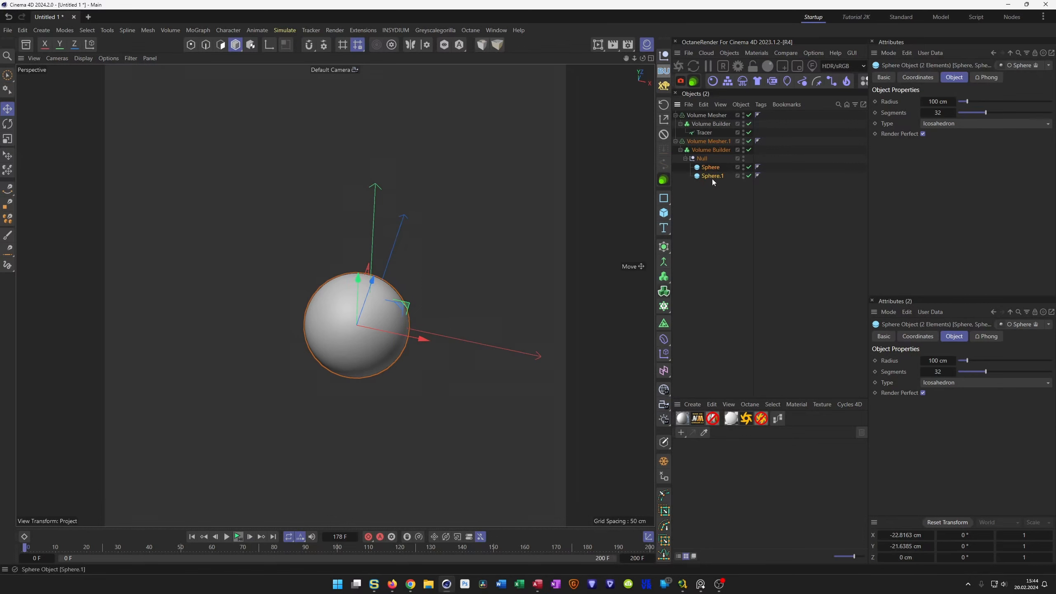
click(665, 120)
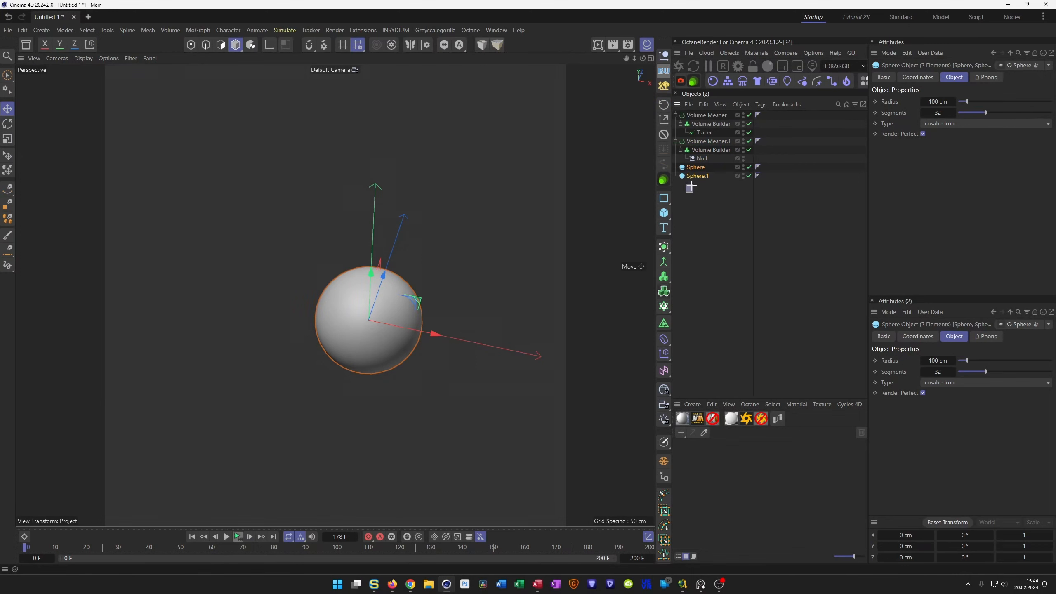
Reset the transform of the second Volume Mesher to the world origin and move both spheres back inside the null
click(699, 159)
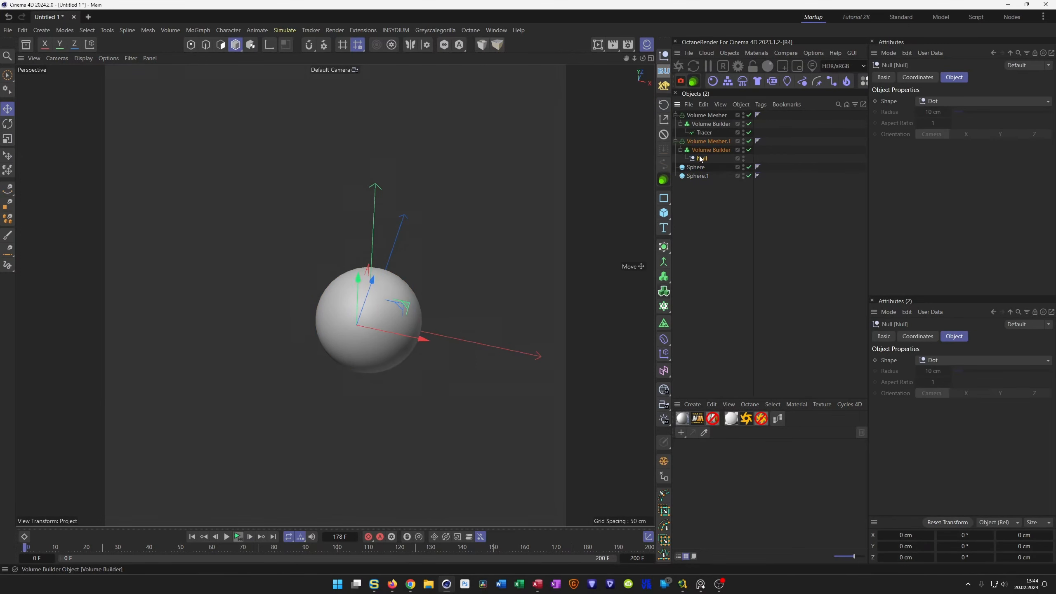
click(704, 142)
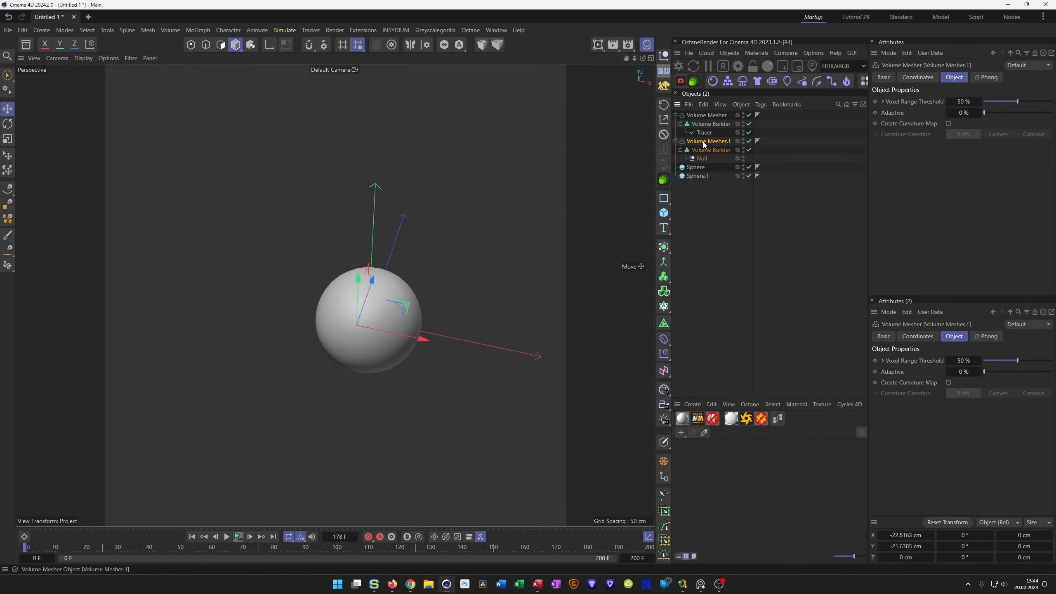
click(664, 106)
alt+drag(393, 281, 420, 303)
drag(688, 198, 702, 158)
mouse_move(374, 310)
alt+mouse_down()
mouse_move(345, 324)
mouse_move(385, 310)
mouse_move(369, 316)
alt+mouse_up()
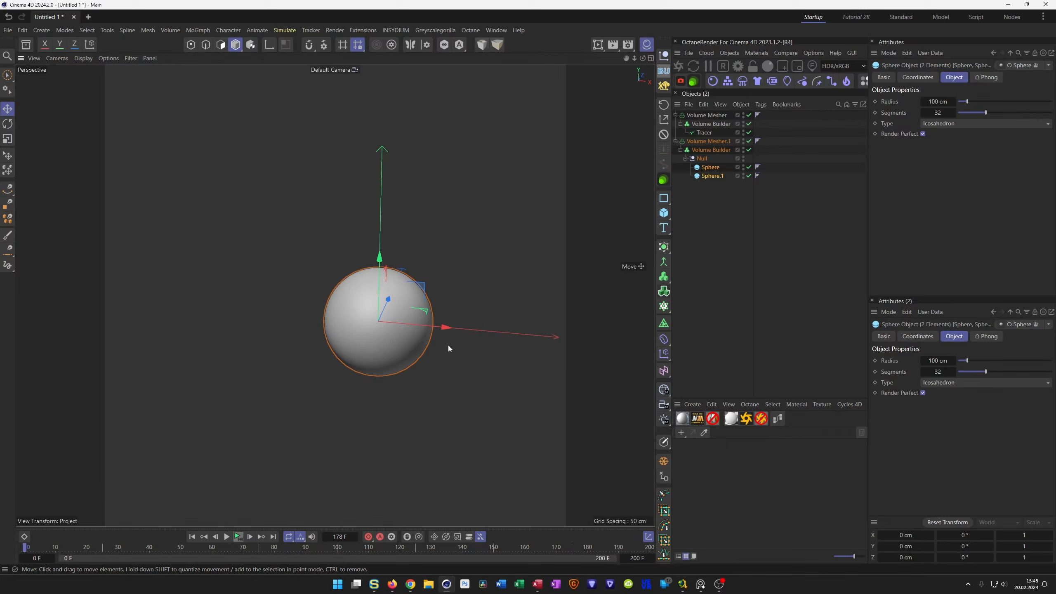
Disable both Volume Meshers along with their Volume Builders and add a new parametric sphere
drag(748, 149, 755, 143)
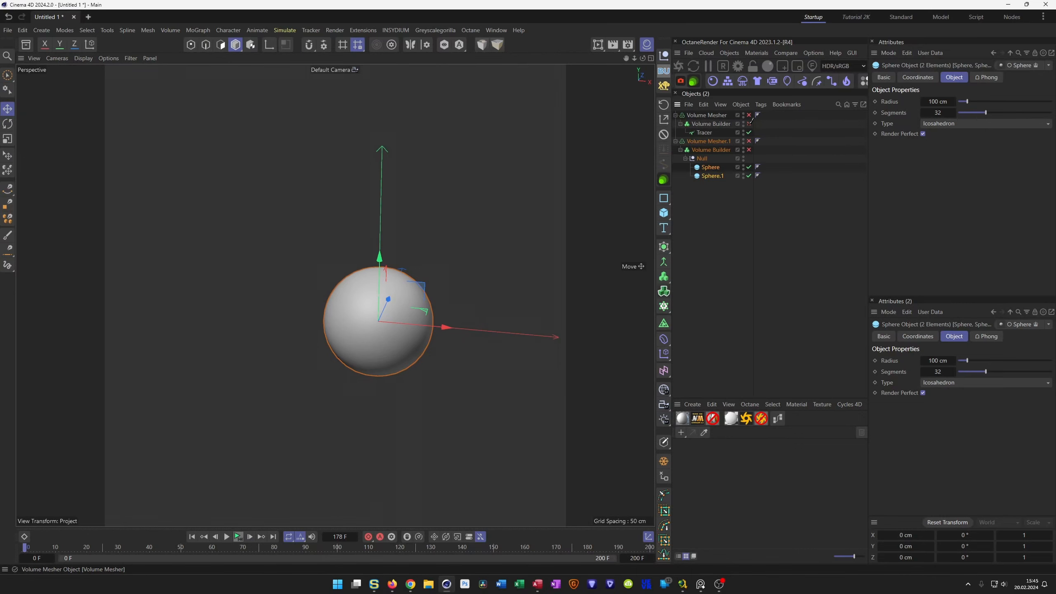
click(749, 123)
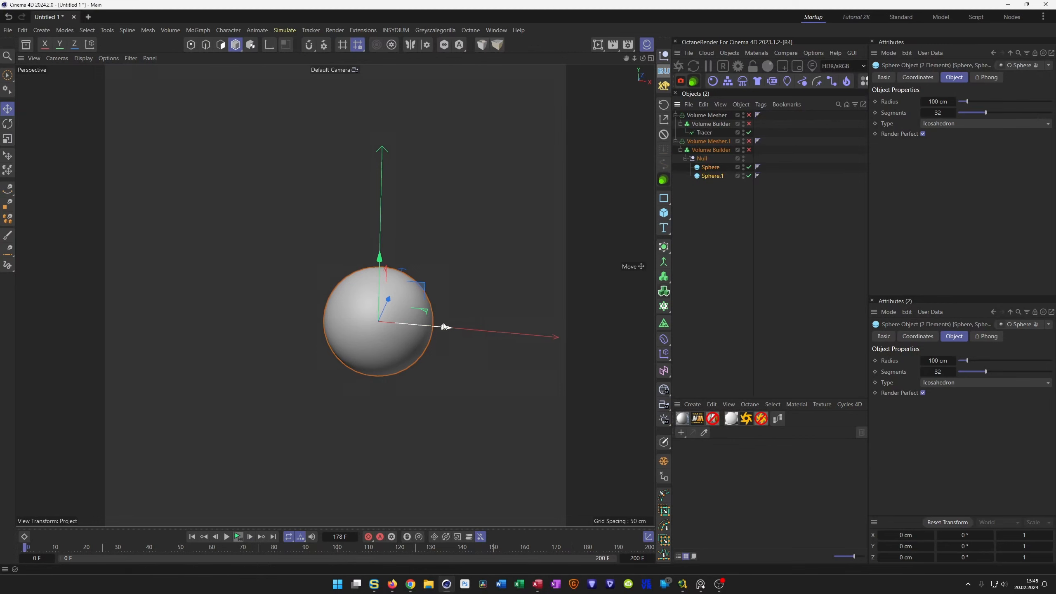
click(663, 213)
click(759, 256)
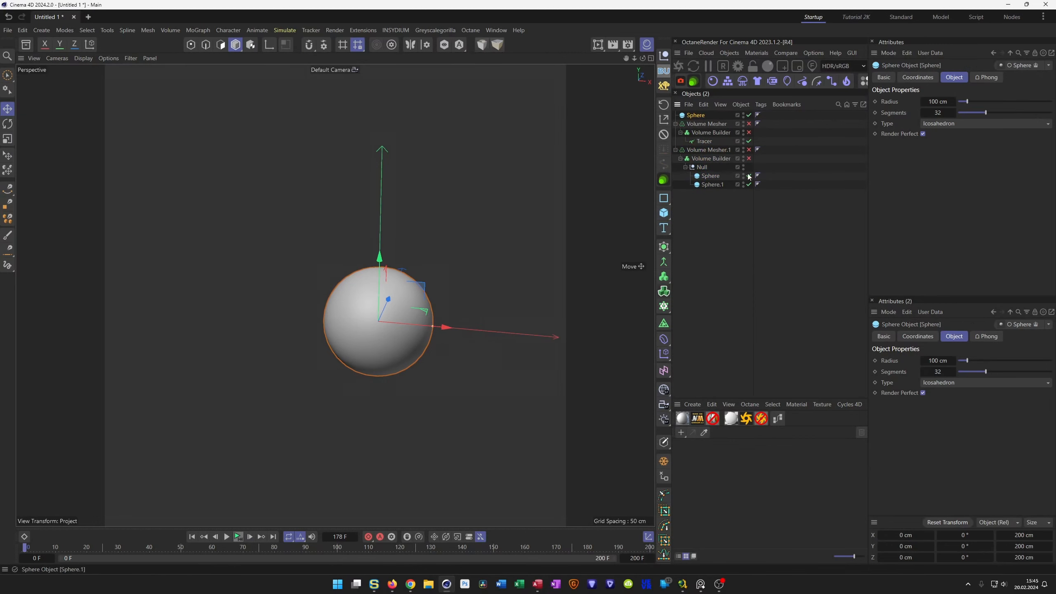
Set the new sphere's radius to 250 cm
scroll(500, 256, down, 1)
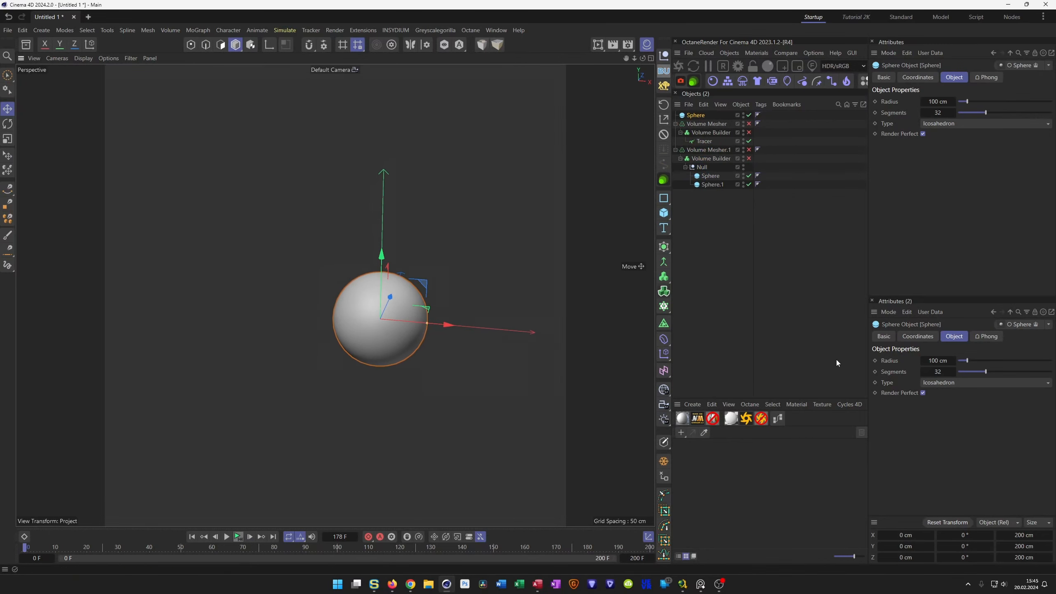
double_click(938, 102)
text(200)
key(Return)
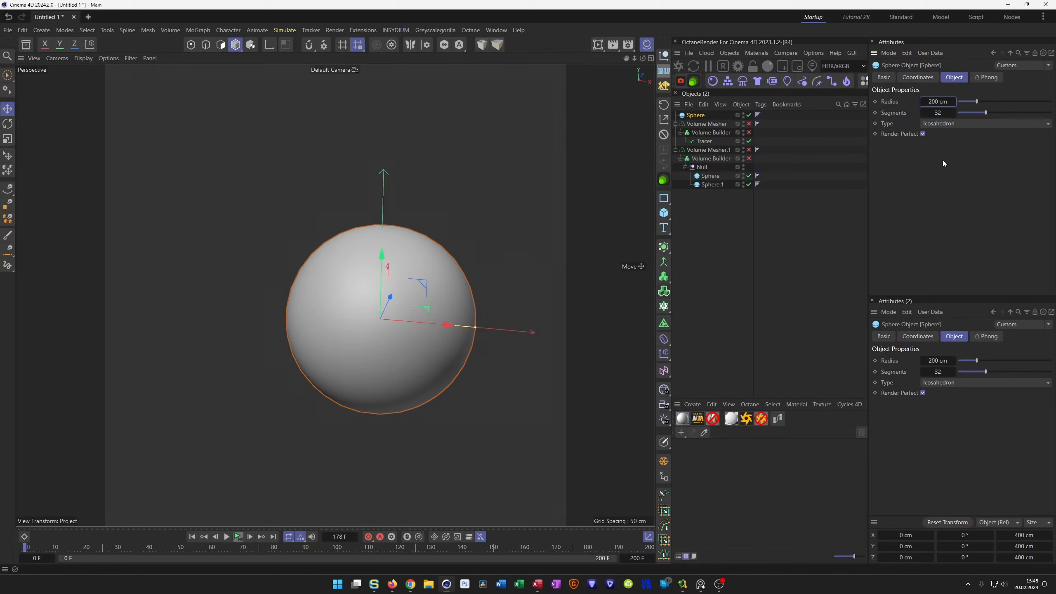
double_click(938, 101)
text(250)
key(Return)
scroll(323, 311, down, 2)
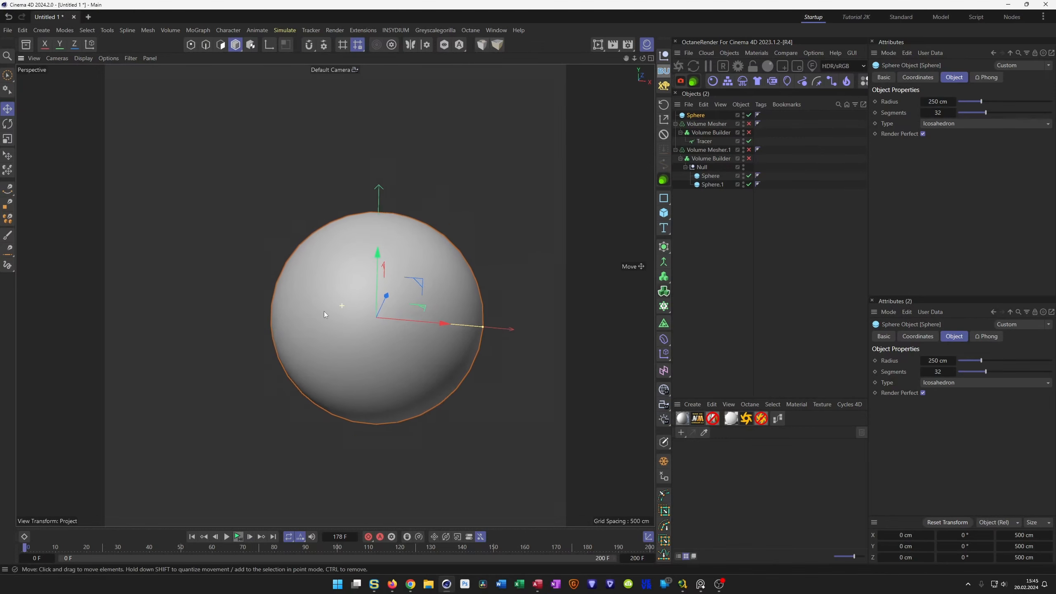
Switch the viewport shading to show wireframe lines on the shaded objects
alt+middle_drag(341, 319, 376, 333)
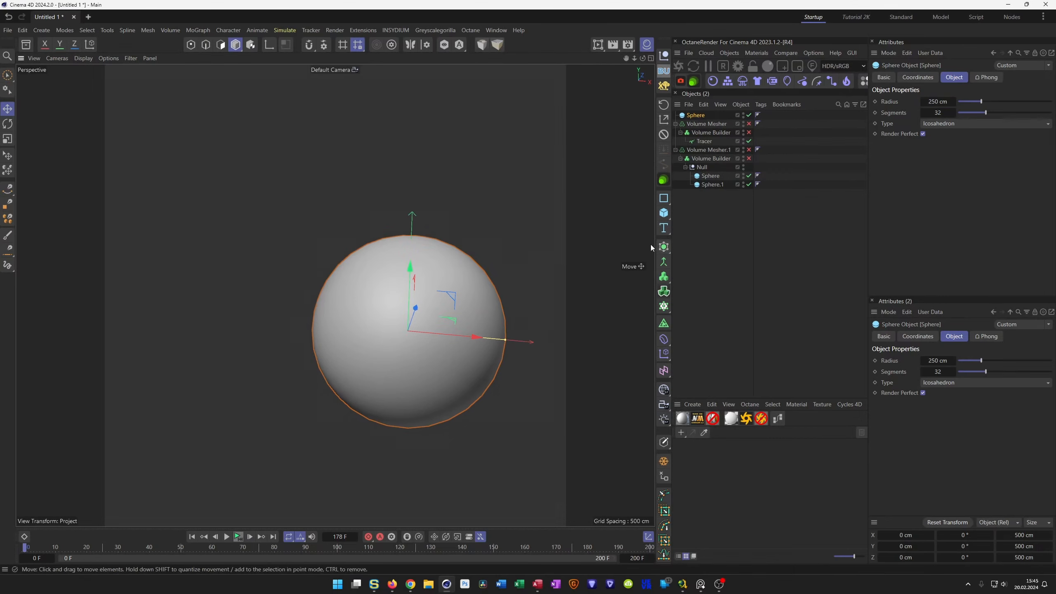
key(n)
key(b)
alt+drag(396, 243, 419, 255)
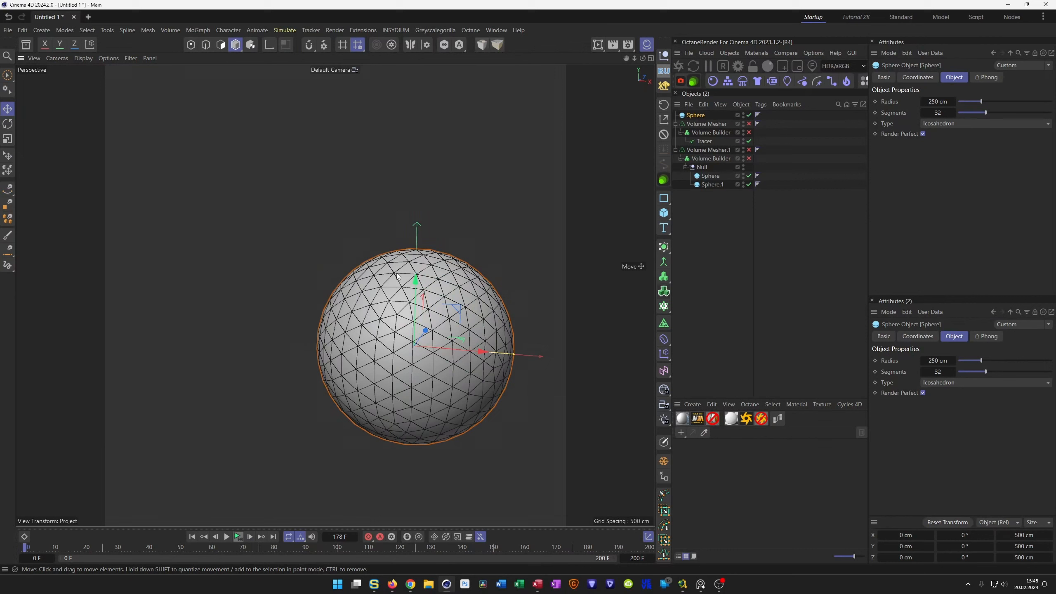
scroll(397, 276, down, 1)
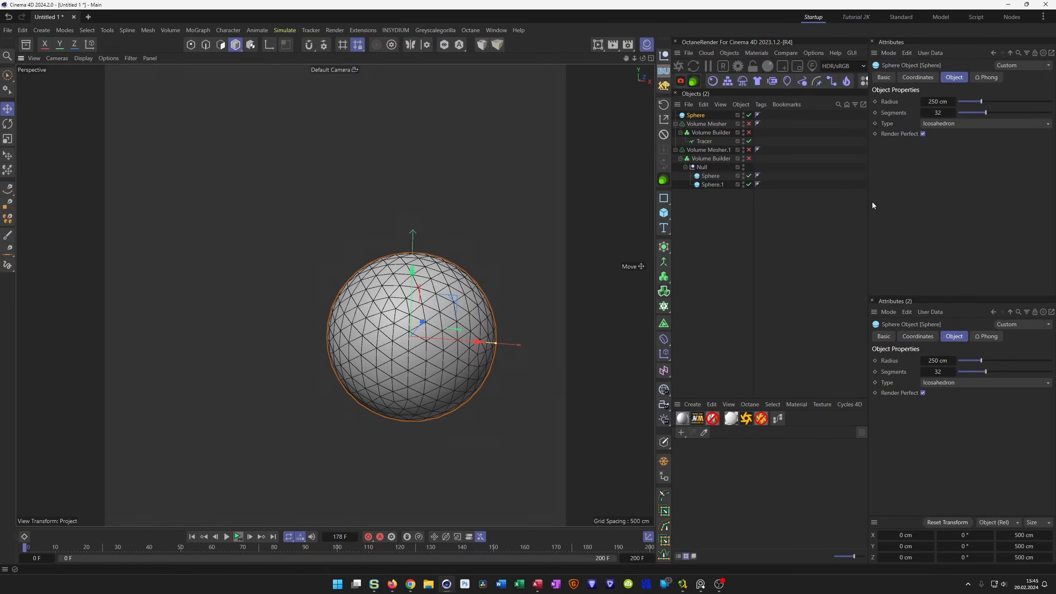
Set the large sphere's type to Standard and check the polygon layout at its pole
click(949, 123)
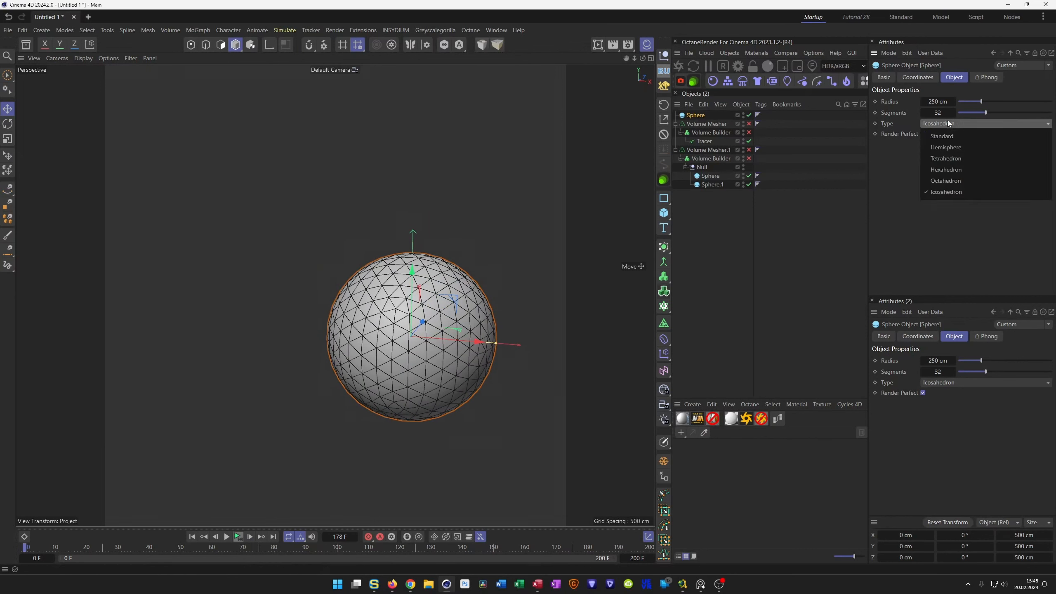
click(963, 140)
alt+drag(406, 226, 420, 273)
scroll(406, 229, up, 6)
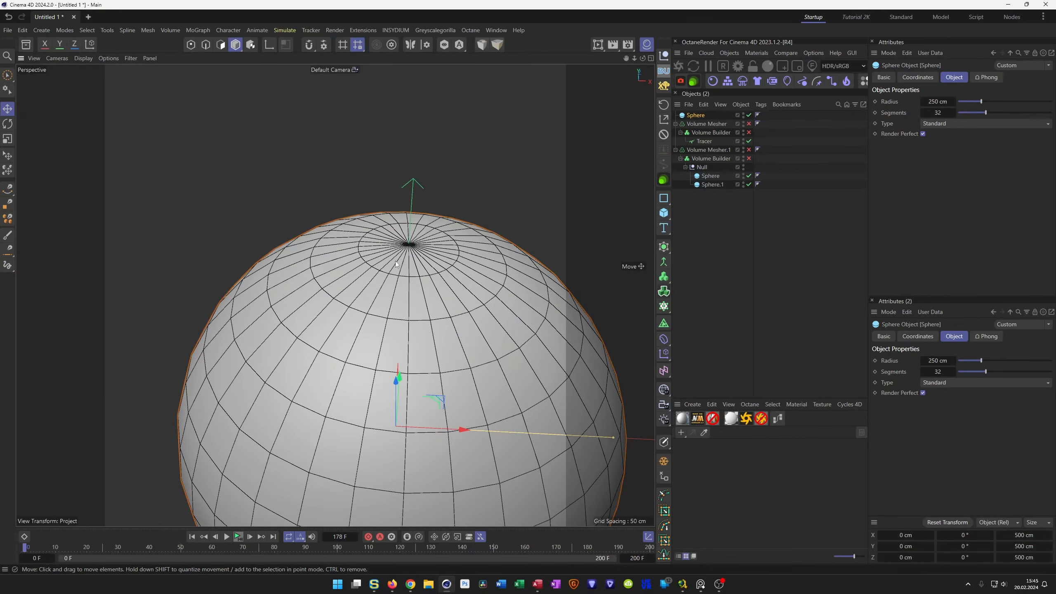
scroll(410, 244, down, 6)
alt+drag(372, 375, 390, 326)
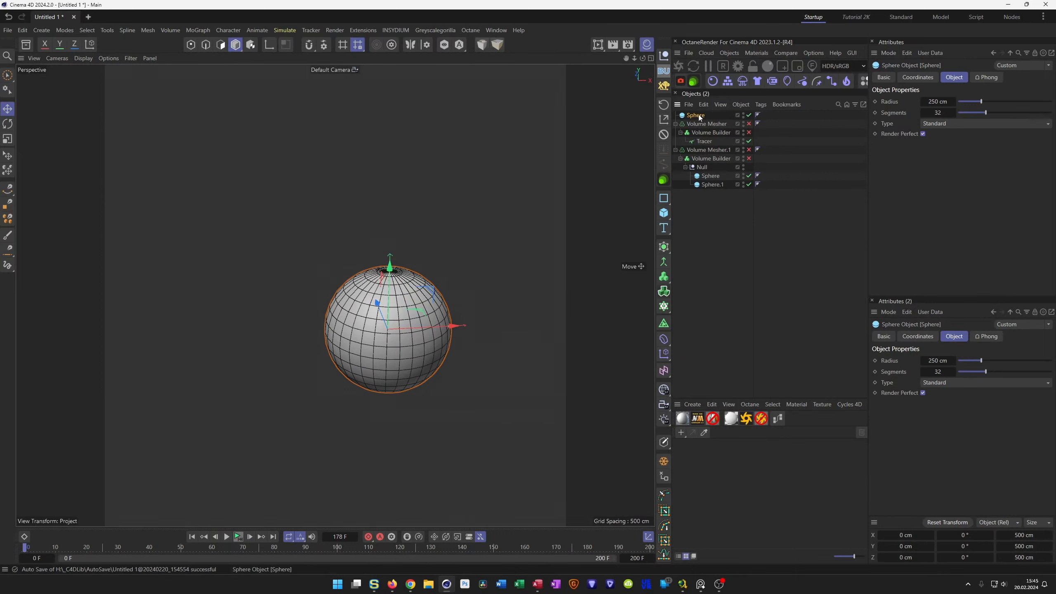
Duplicate the large sphere, make the copy editable and switch to point mode
ctrl+drag(698, 116, 692, 122)
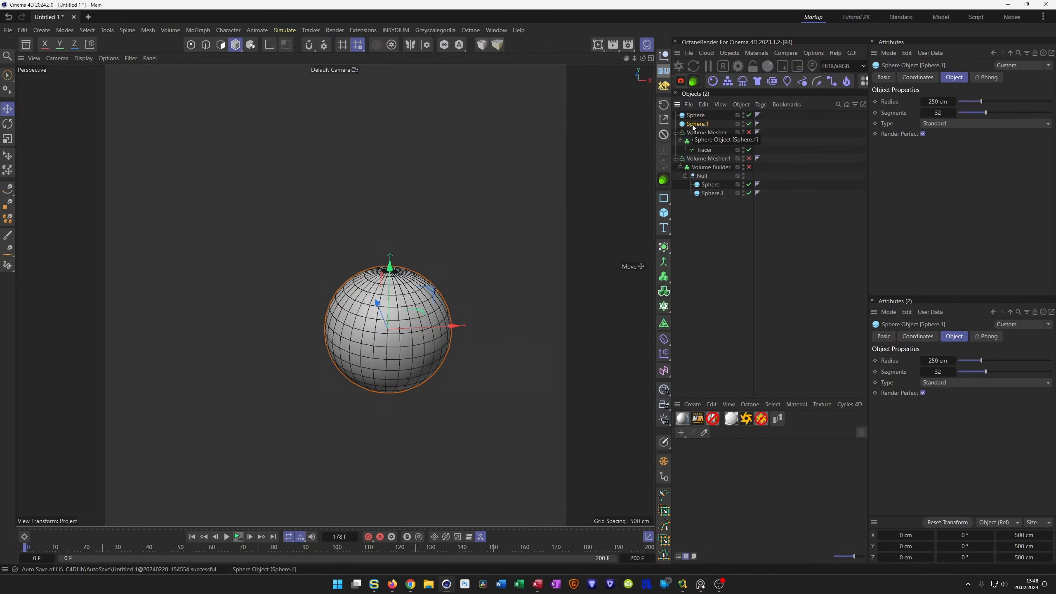
key(c)
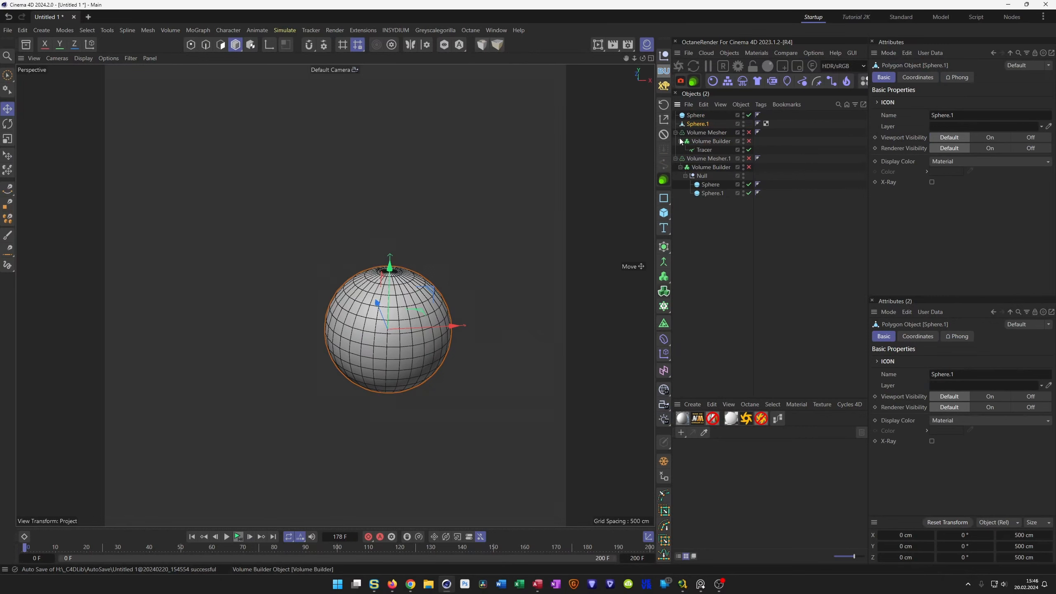
key(Return)
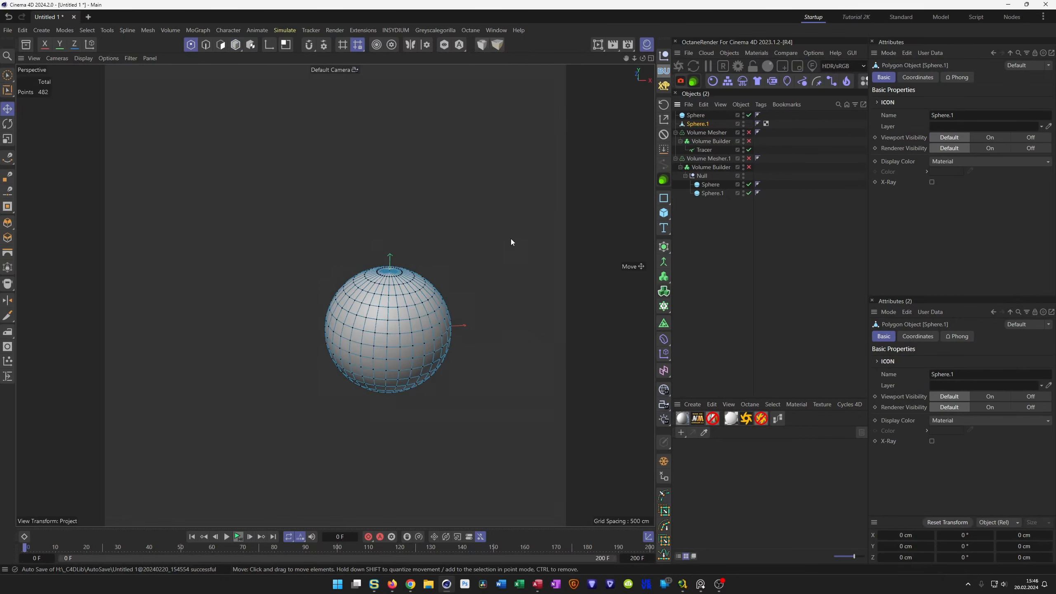
Select the two pole points of the editable sphere copy with Brush Selection
key(9)
scroll(392, 270, up, 3)
click(394, 275)
alt+drag(377, 406, 393, 433)
shift+click(399, 422)
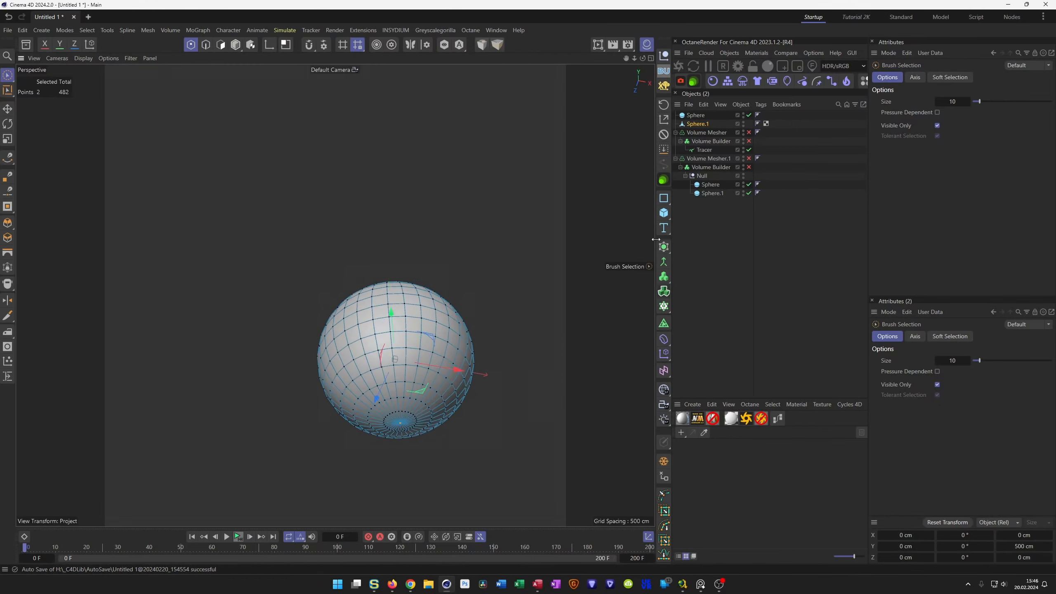
Store the two selected pole points as a point selection tag on the editable sphere
click(664, 149)
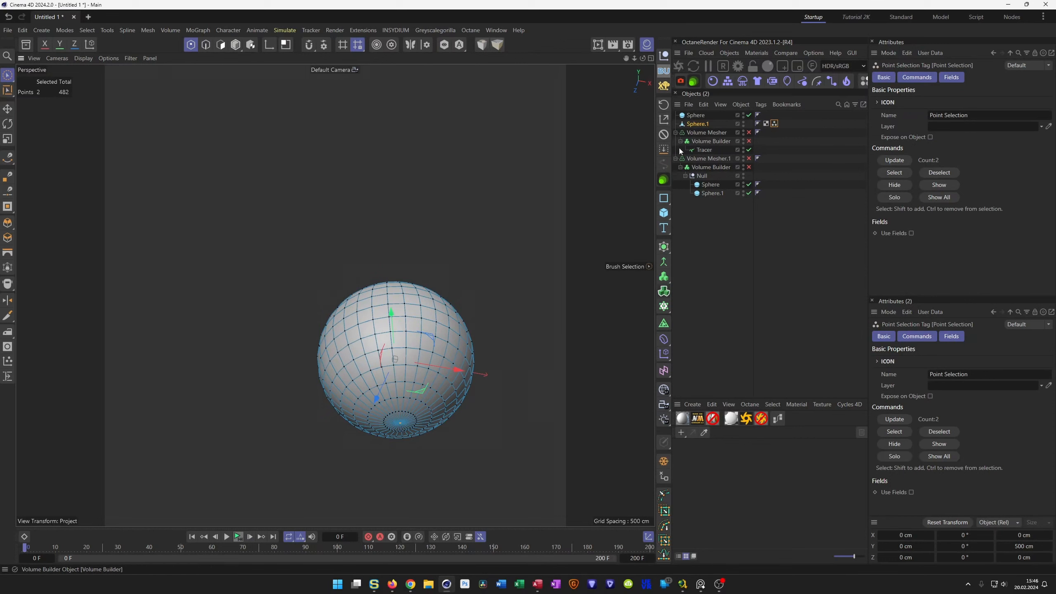
click(86, 30)
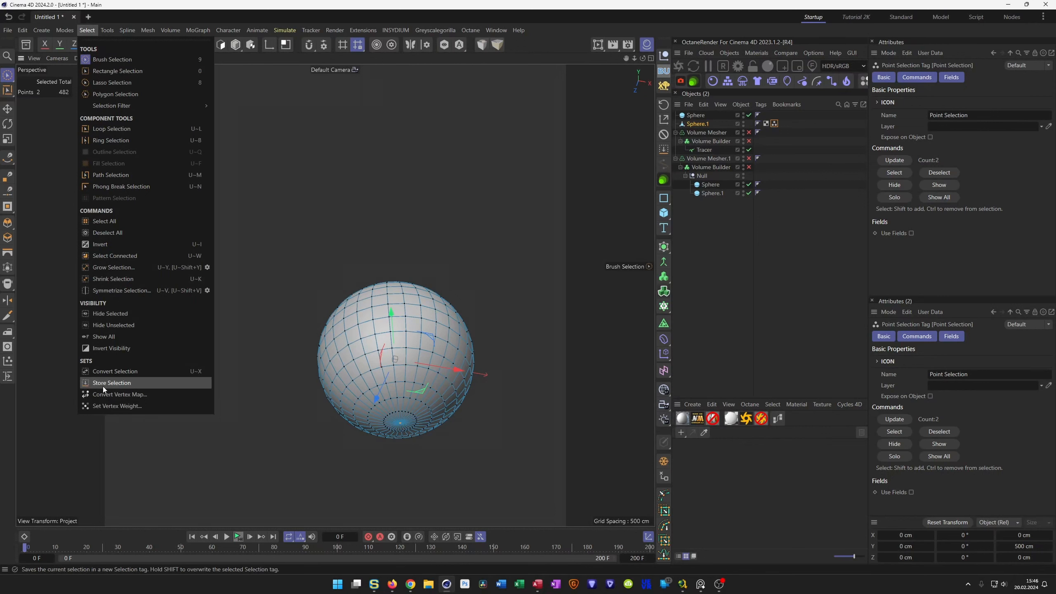
click(564, 11)
Move the point selection tag onto the large parametric sphere and delete the editable copy
alt+middle_drag(397, 359, 388, 333)
alt+drag(388, 333, 410, 236)
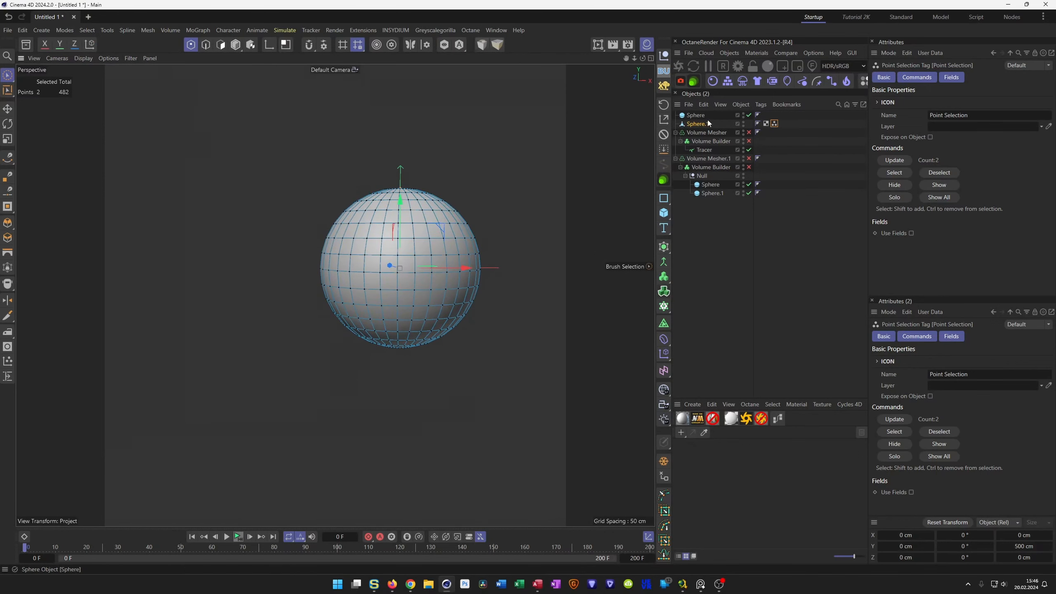
drag(774, 127, 767, 115)
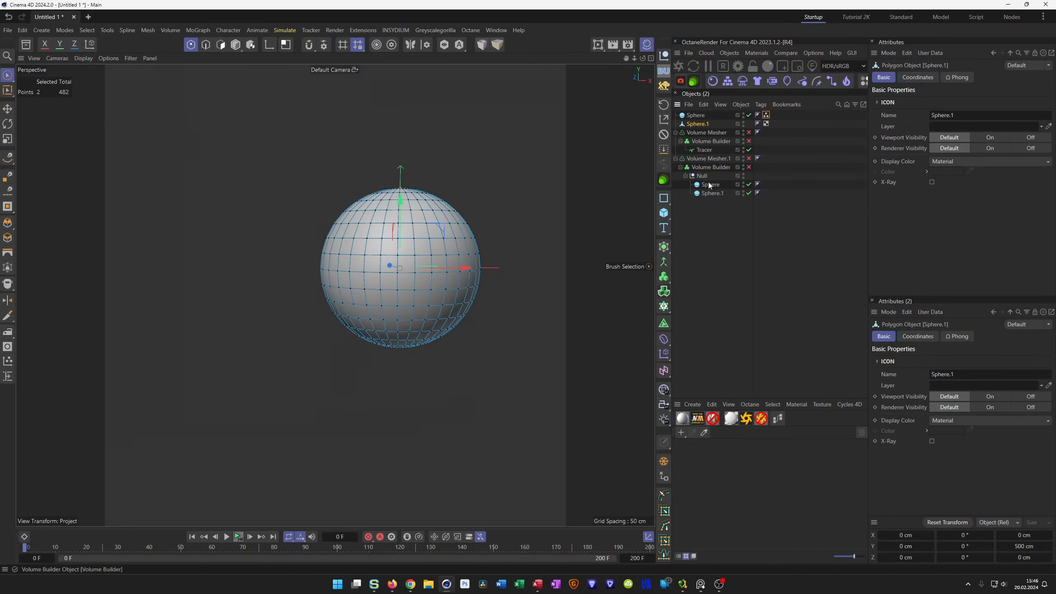
key(Delete)
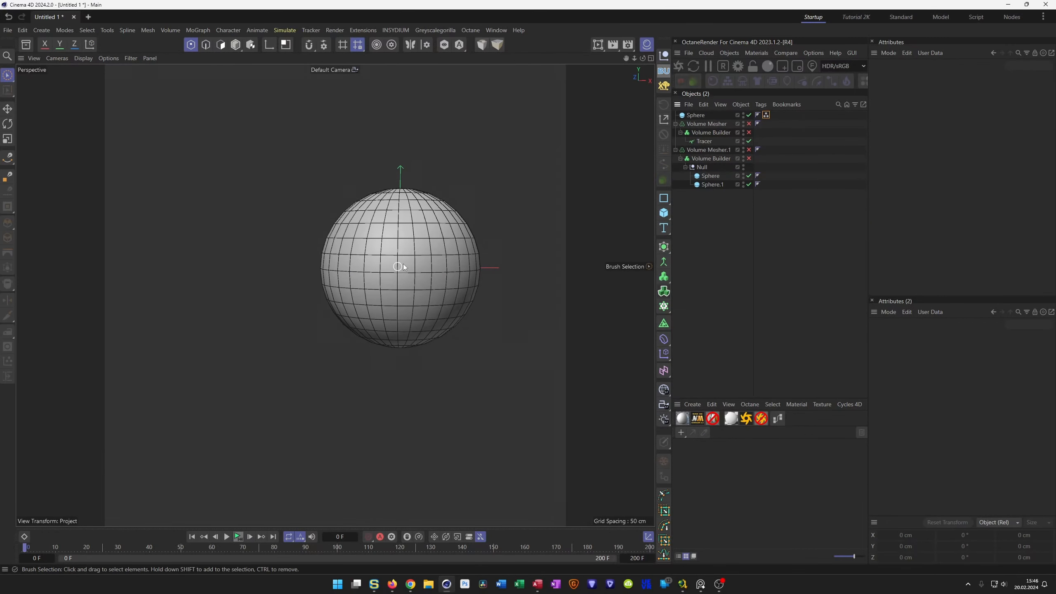
alt+middle_drag(399, 268, 368, 325)
mouse_move(371, 308)
alt+mouse_down()
mouse_move(370, 346)
mouse_move(369, 323)
alt+mouse_up()
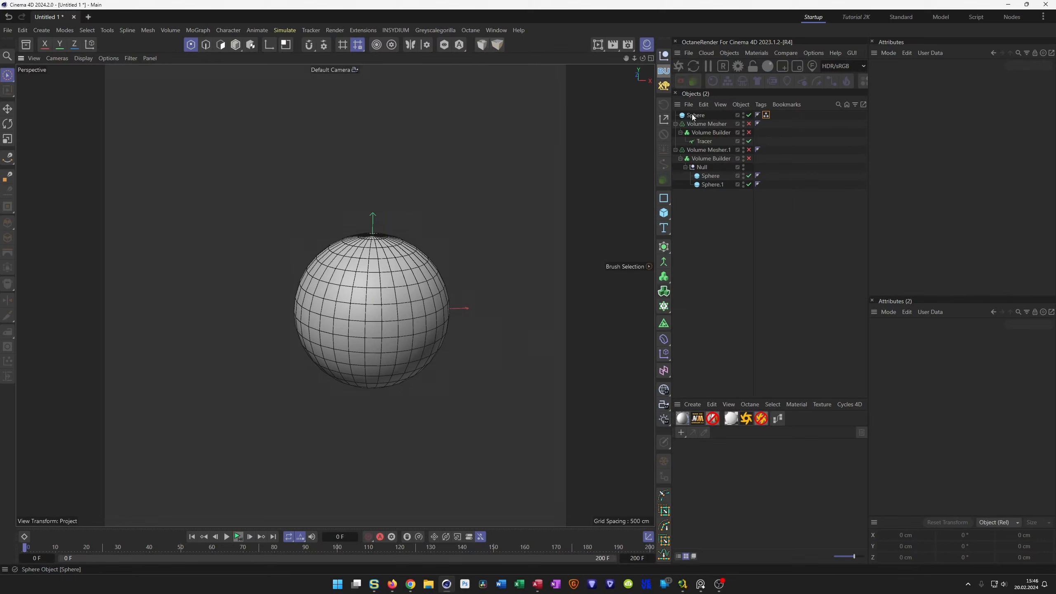
alt+drag(376, 339, 395, 357)
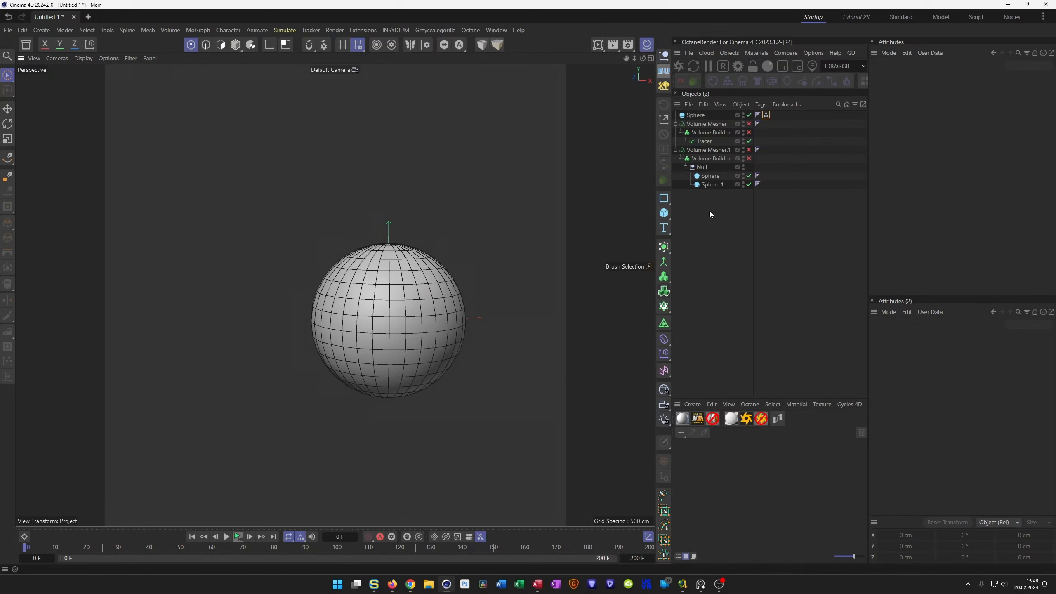
Add a Cloner and place it inside the second Volume Builder, above the null
click(664, 307)
drag(698, 116, 704, 171)
click(702, 176)
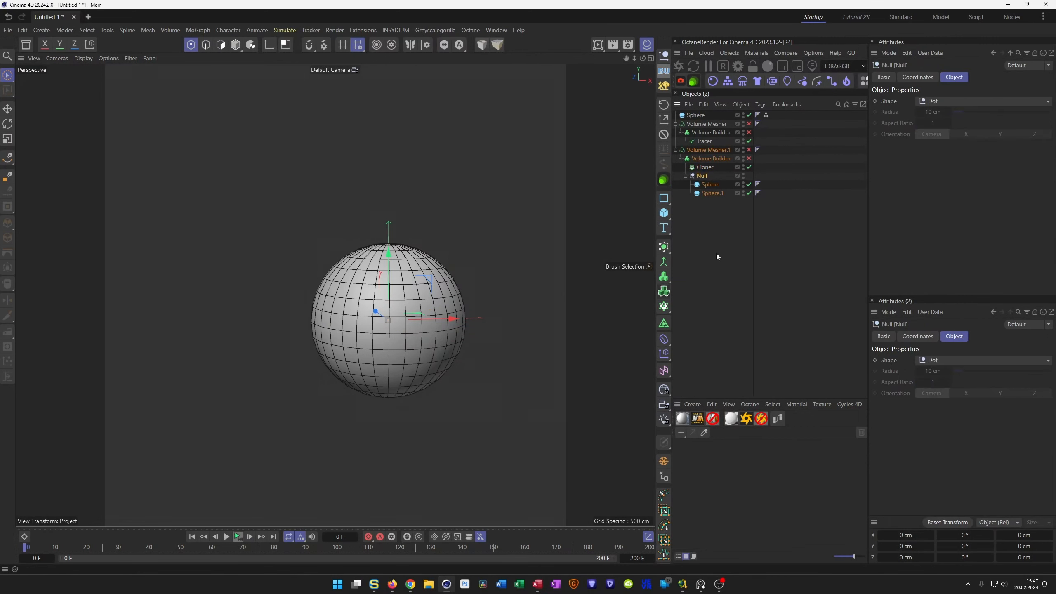
key(Delete)
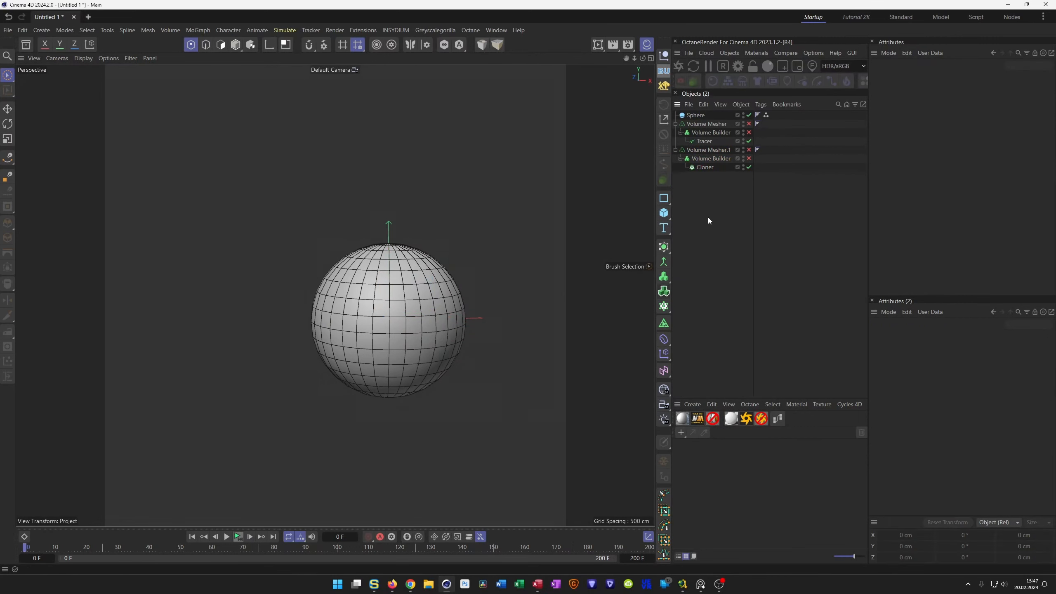
key(ctrl+z)
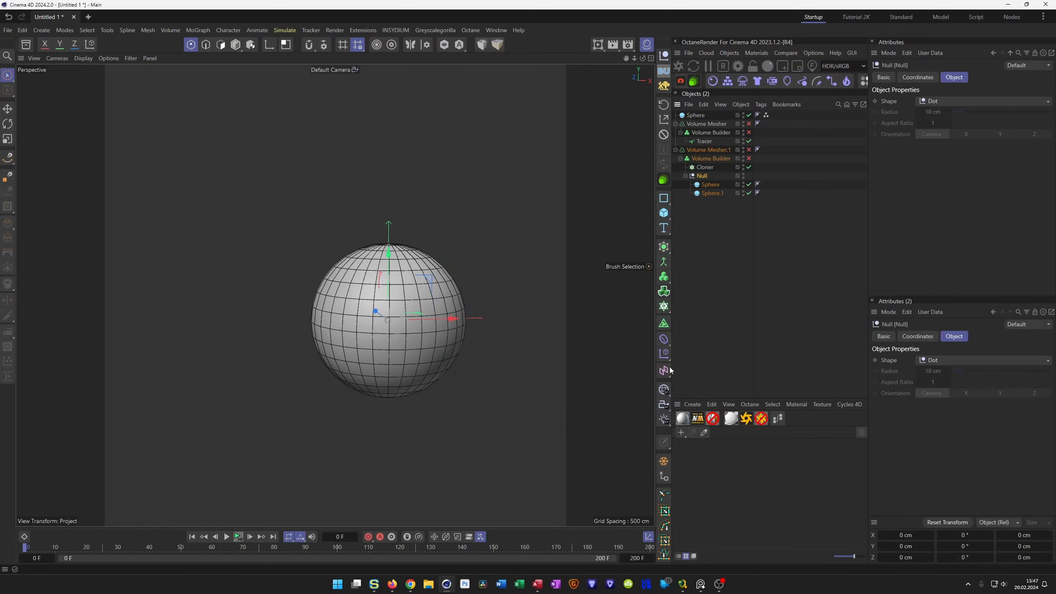
Remove the null and move its two spheres into the Cloner
click(664, 480)
drag(705, 190, 703, 169)
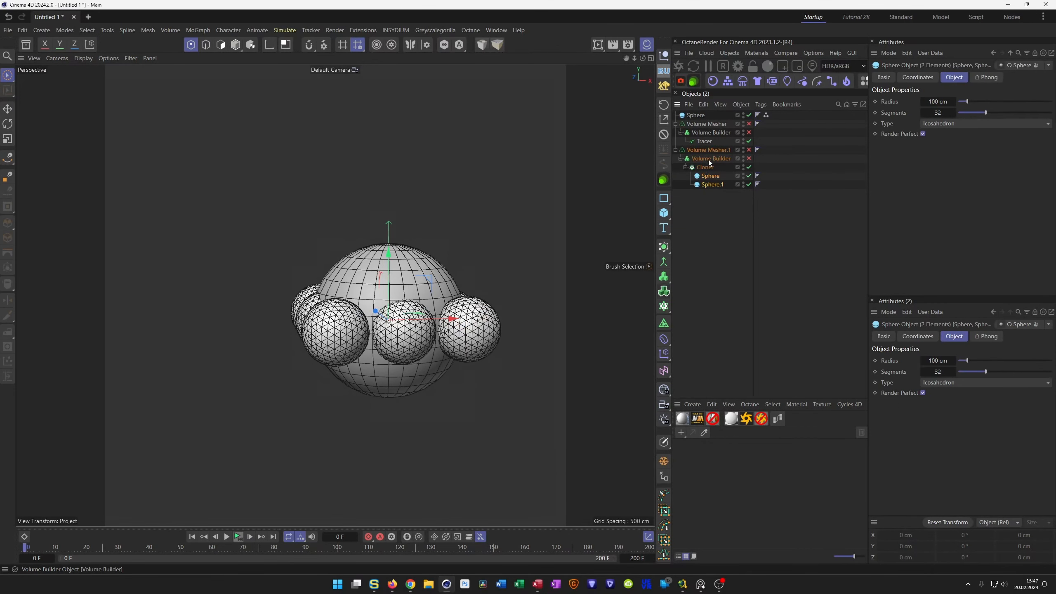
Reorder the second Volume Builder's object list so that SDF Smooth sits above the Cloner
click(710, 158)
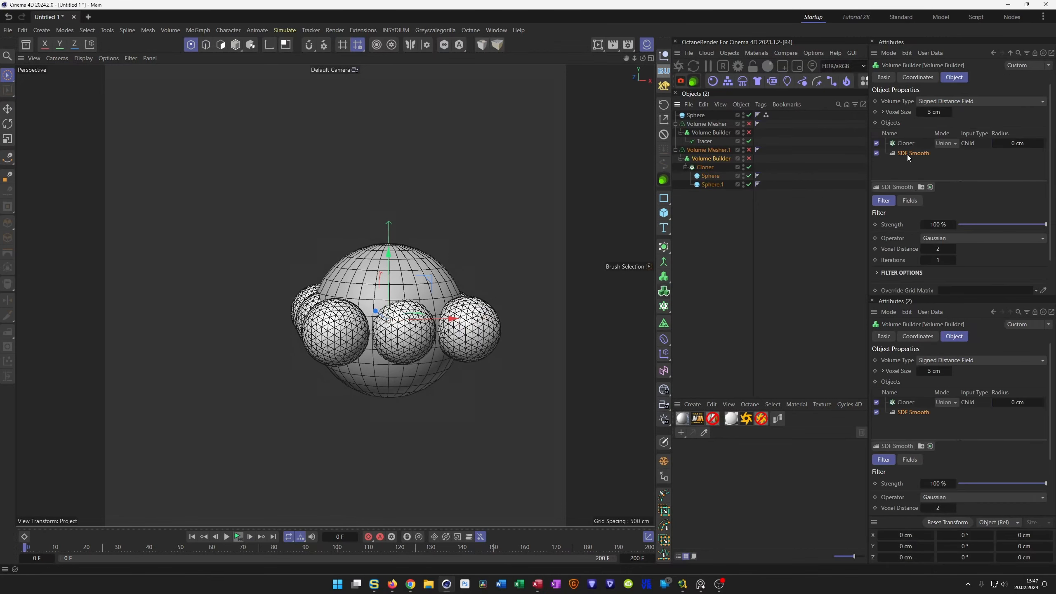
drag(904, 142, 903, 158)
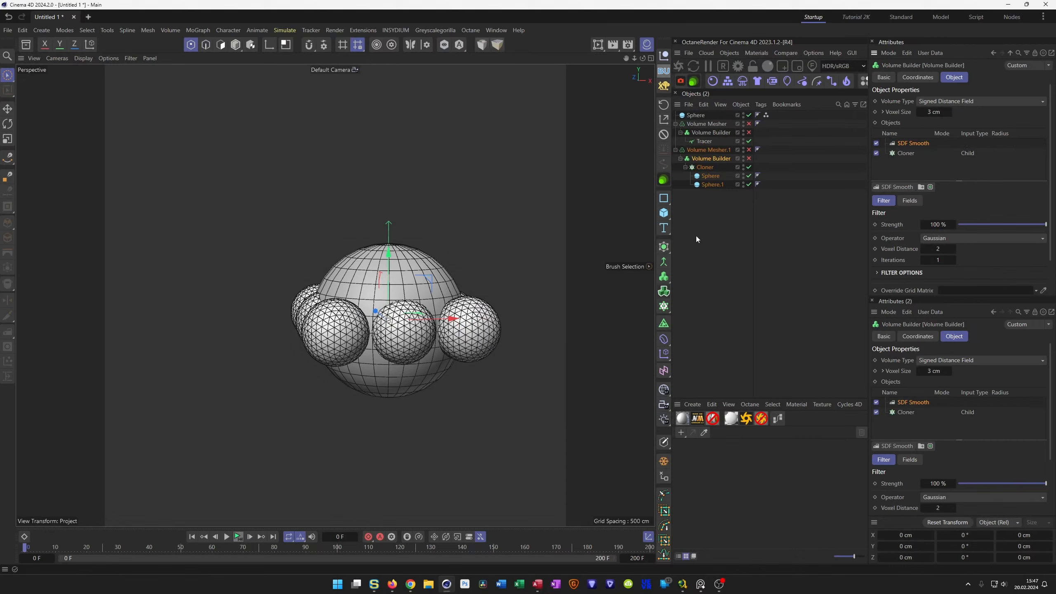
alt+drag(406, 312, 424, 366)
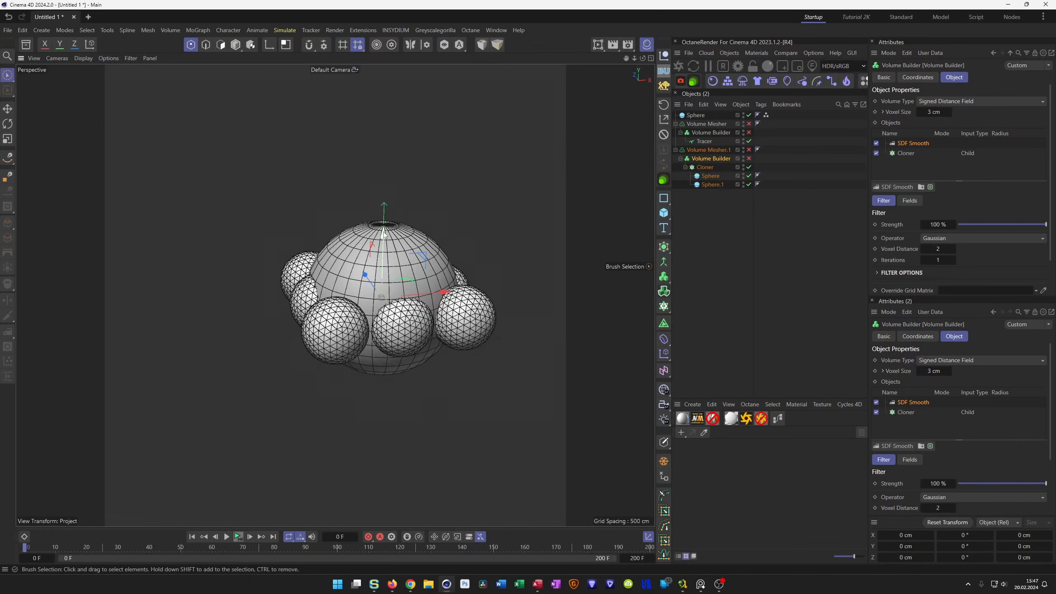
Set the Cloner's mode to Object and assign the large top-level sphere as its object
click(706, 167)
click(961, 101)
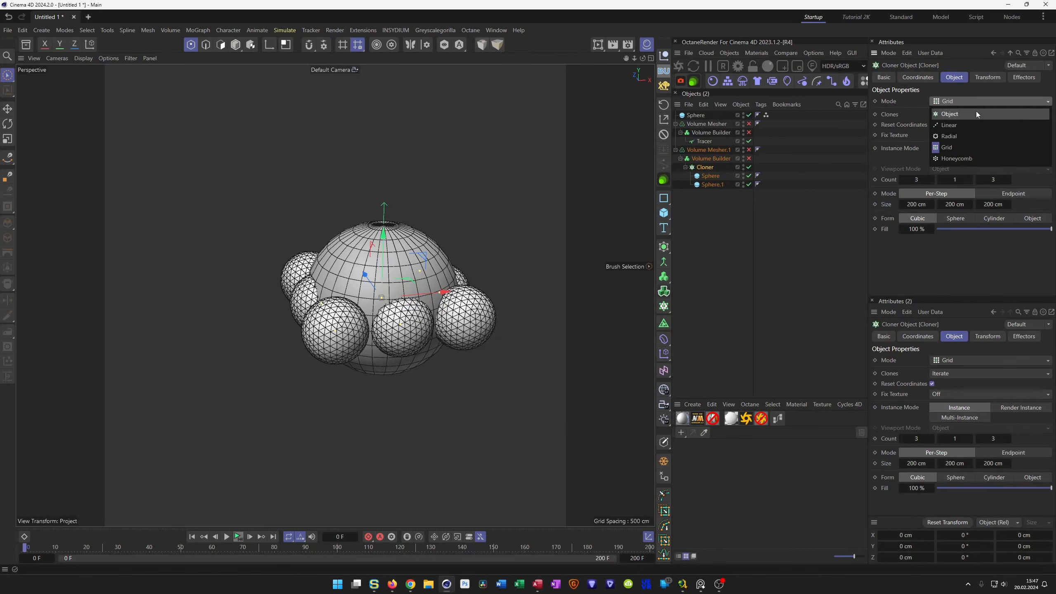
click(977, 113)
drag(696, 115, 949, 186)
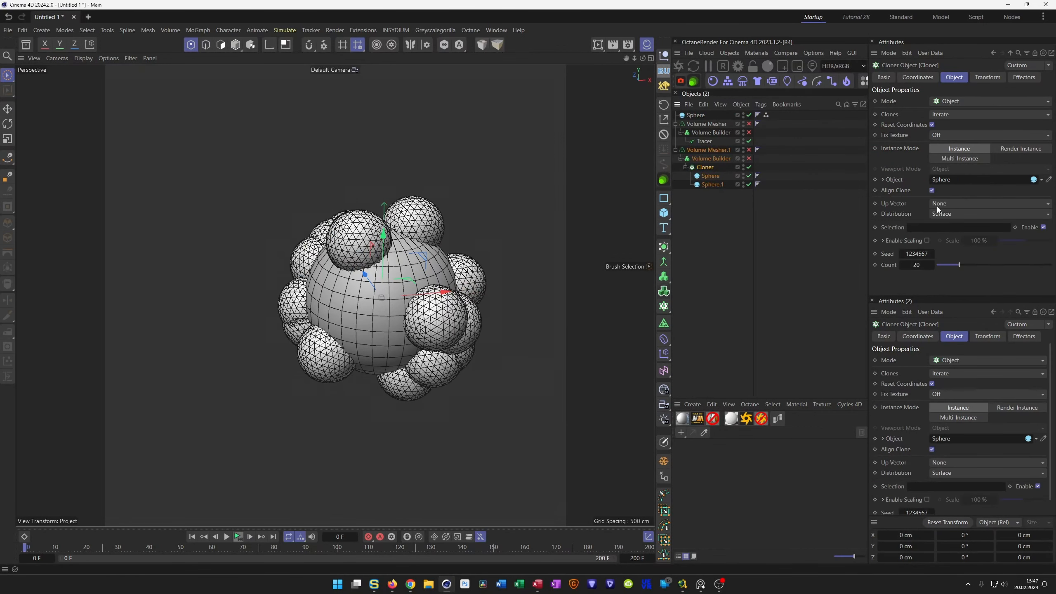
Distribute the Cloner's clones by Vertex, limited to the large sphere's stored point selection, with the instance mode set to Instance
click(965, 159)
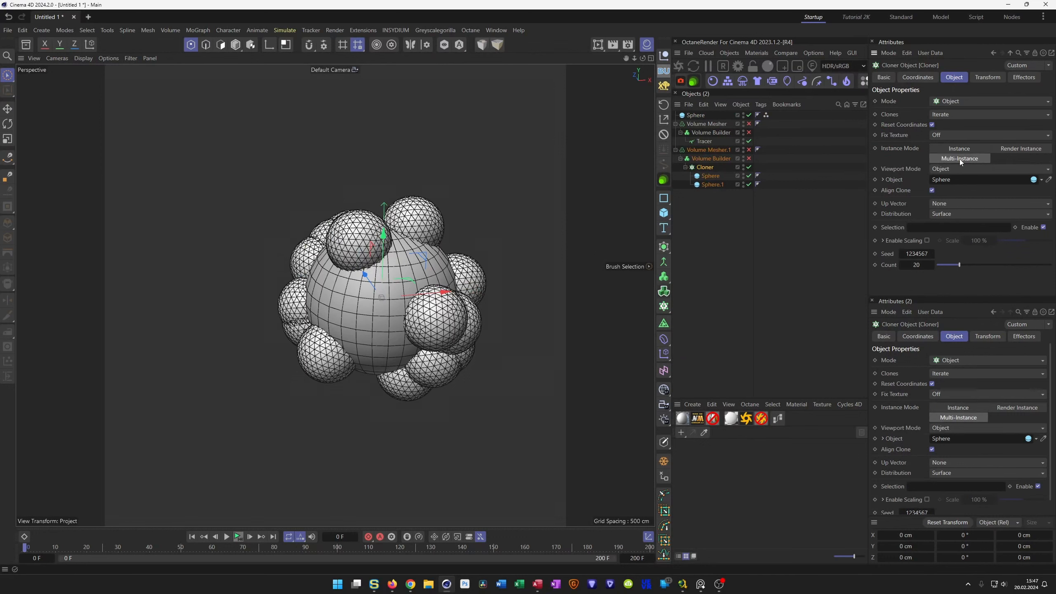
click(941, 214)
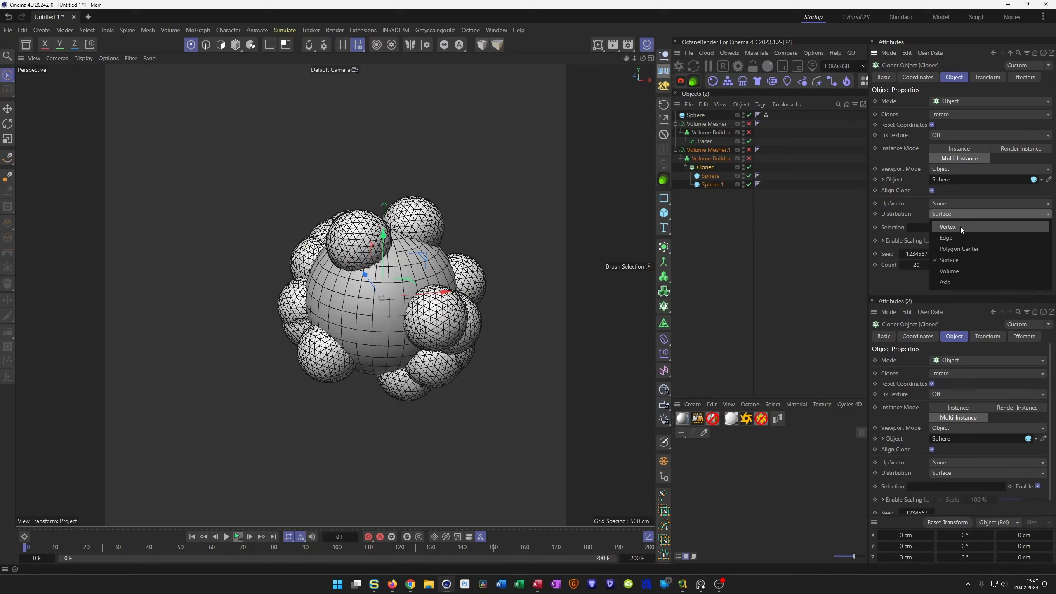
click(961, 226)
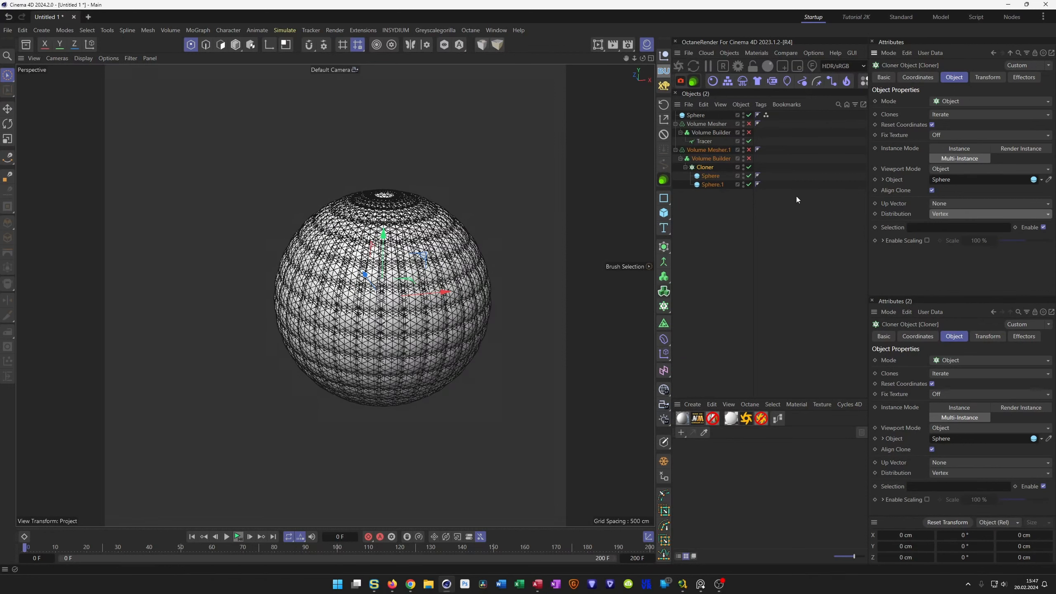
drag(766, 115, 917, 228)
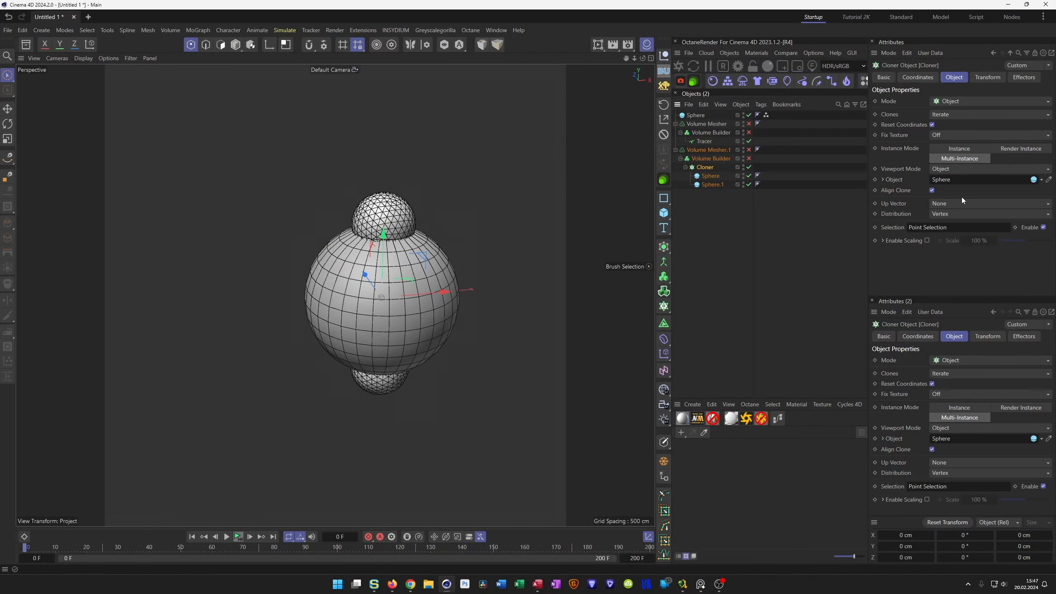
click(954, 148)
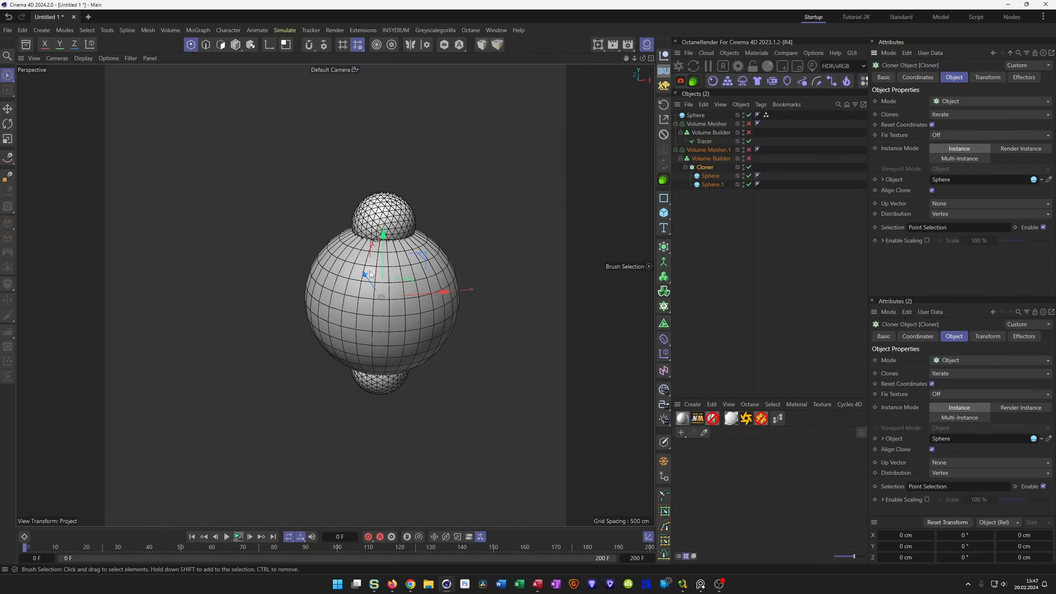
Reduce the large sphere's radius to 171 cm and hide it in both the editor and the renderer
alt+drag(387, 252, 349, 323)
alt+drag(342, 305, 368, 318)
click(695, 115)
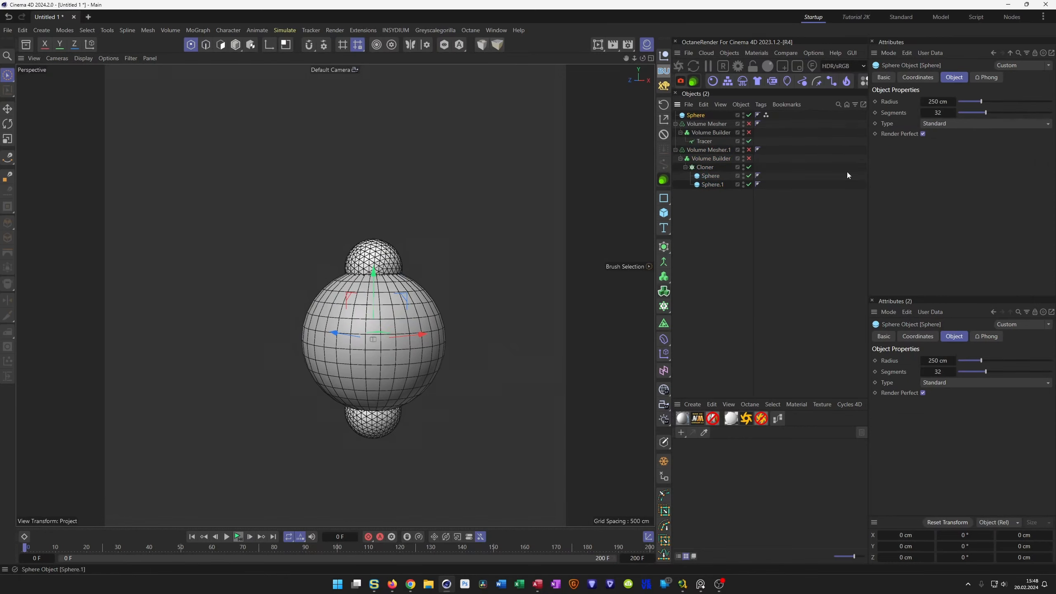
mouse_move(954, 102)
mouse_down()
mouse_move(925, 101)
mouse_move(969, 101)
mouse_move(898, 102)
mouse_move(972, 101)
mouse_move(960, 101)
mouse_up()
alt+click(742, 116)
alt+click(742, 116)
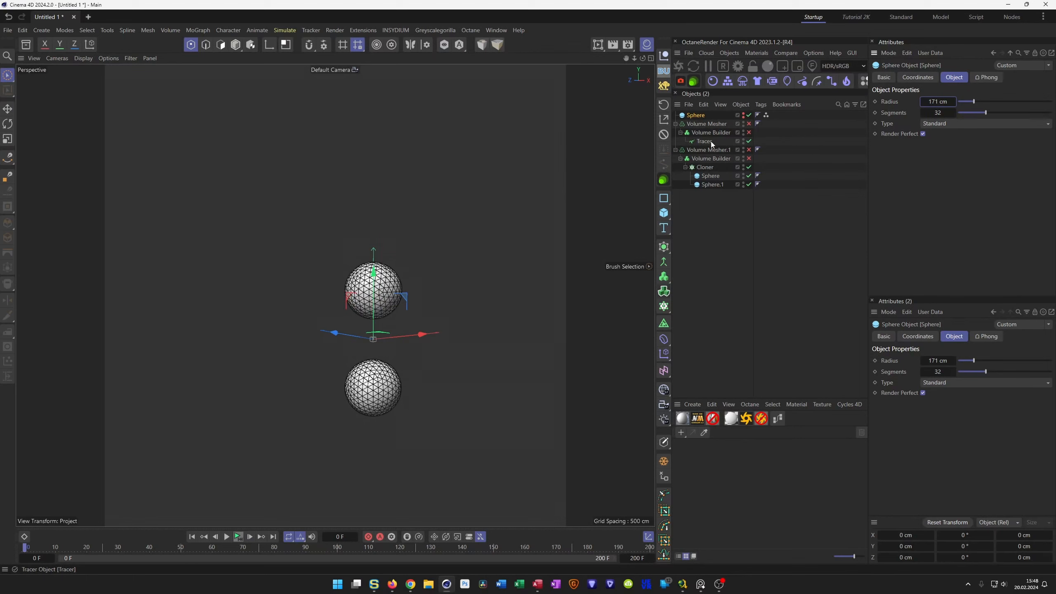
Turn off clone alignment in the Cloner and set the large sphere's radius to 196 cm
click(705, 167)
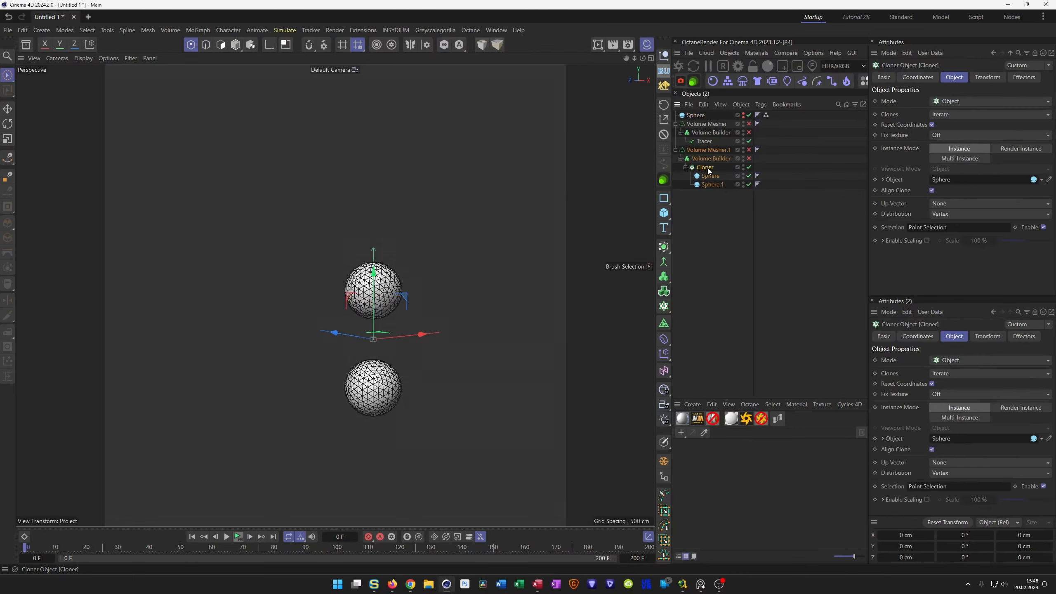
click(932, 190)
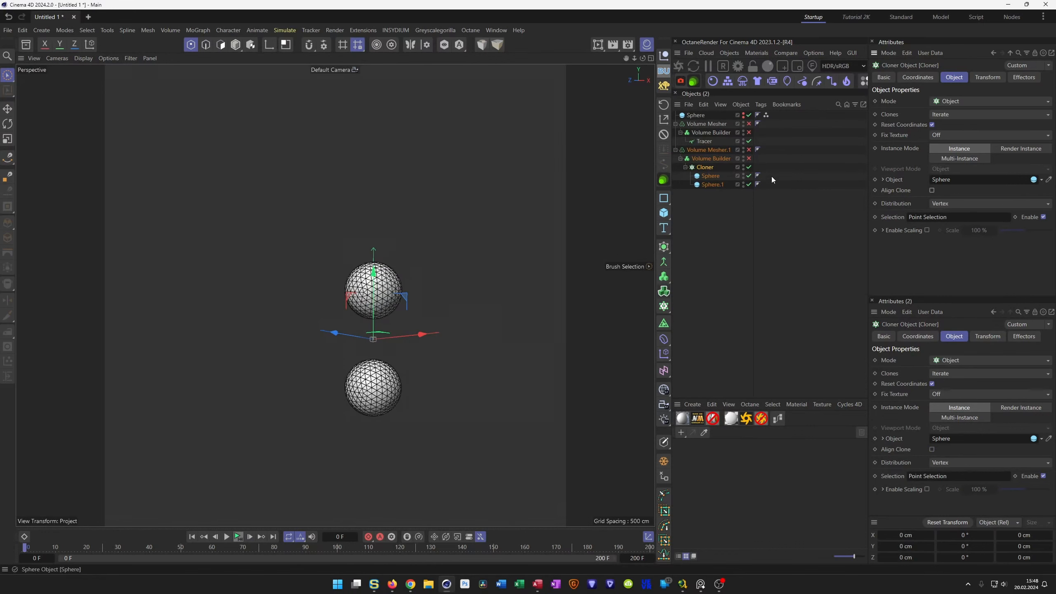
click(703, 116)
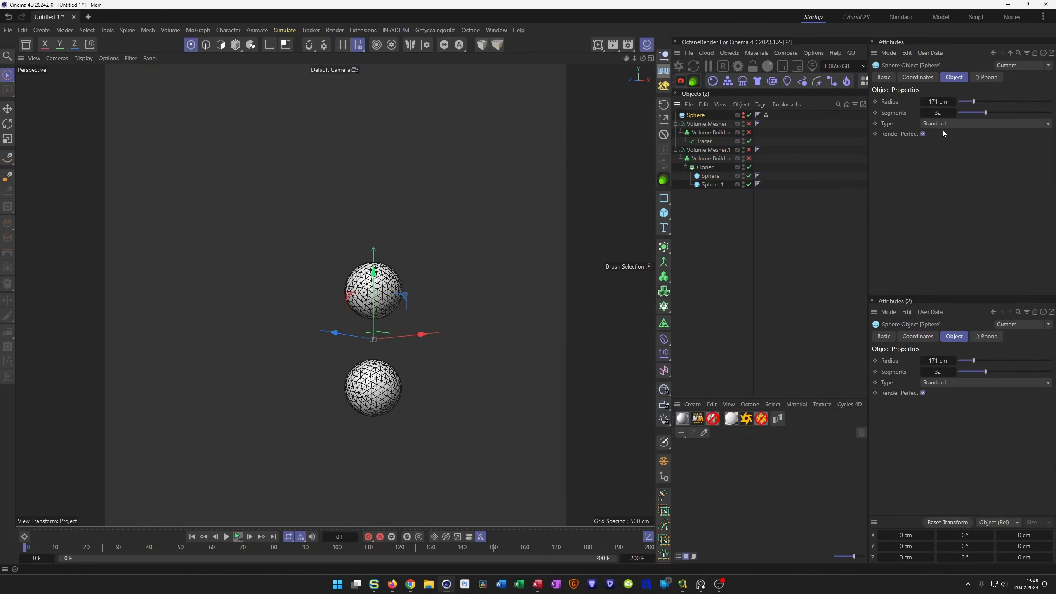
mouse_move(938, 101)
mouse_down()
mouse_move(926, 101)
mouse_move(954, 101)
mouse_move(913, 102)
mouse_move(945, 101)
mouse_up()
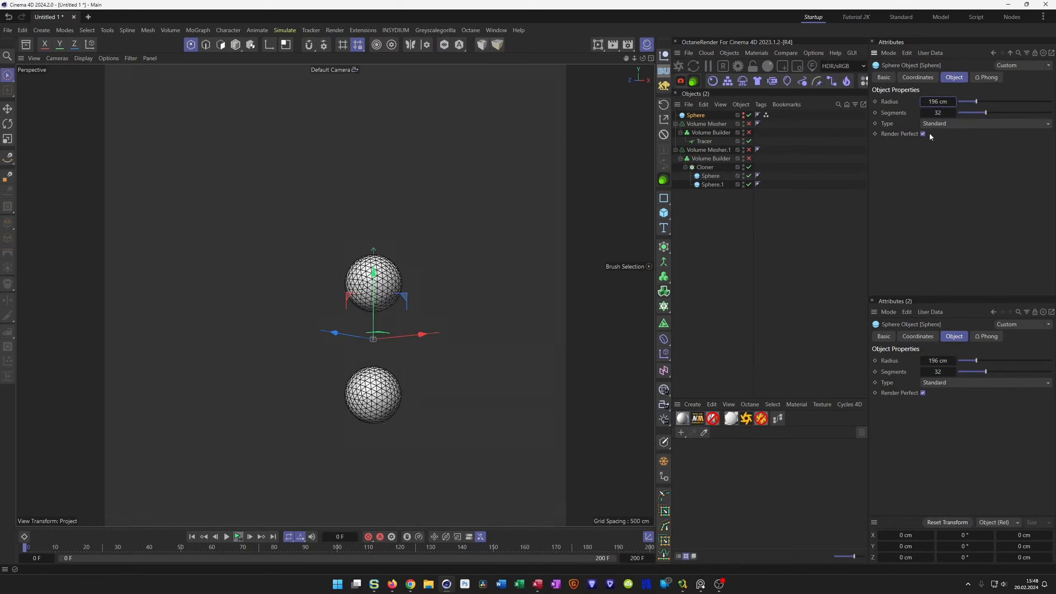
Save the scene as ConnectedSpheres_Tutorial in the _Temp folder
key(ctrl+s)
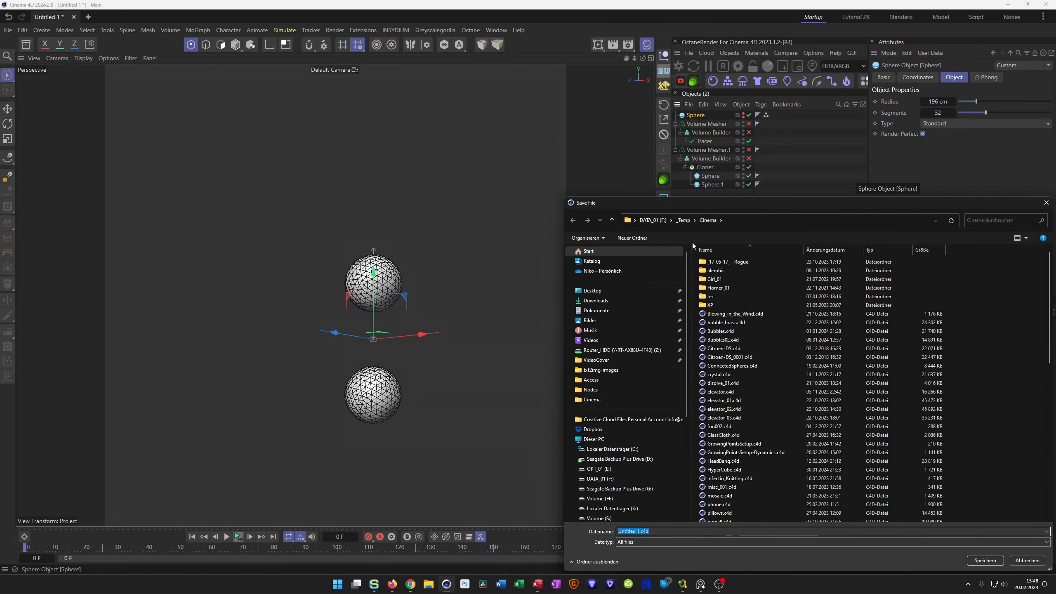
click(684, 220)
drag(689, 205, 572, 154)
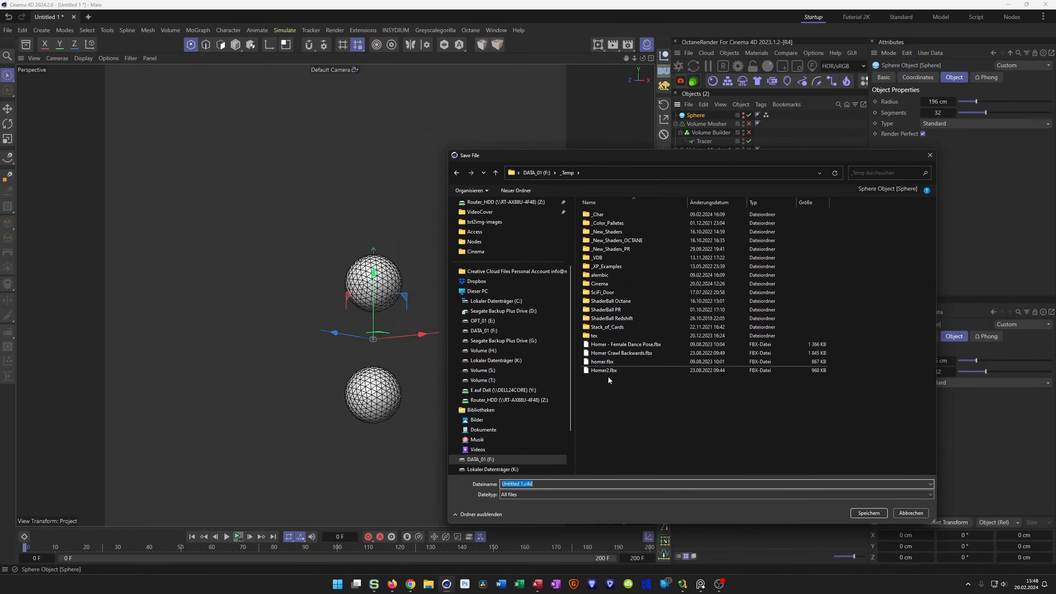
text(Connected )
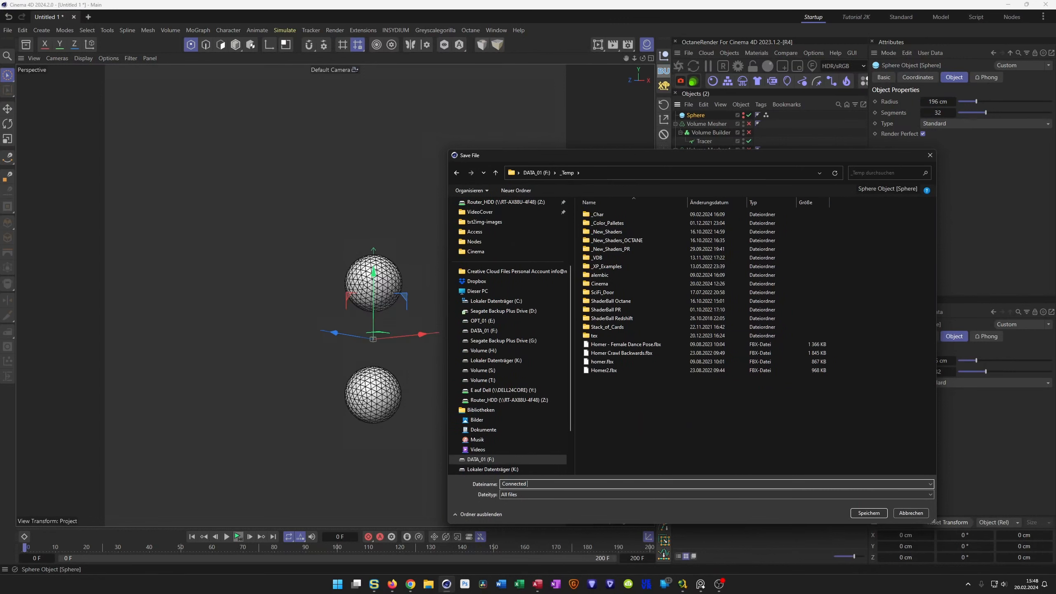
text(Spheres_Tutorial)
key(Return)
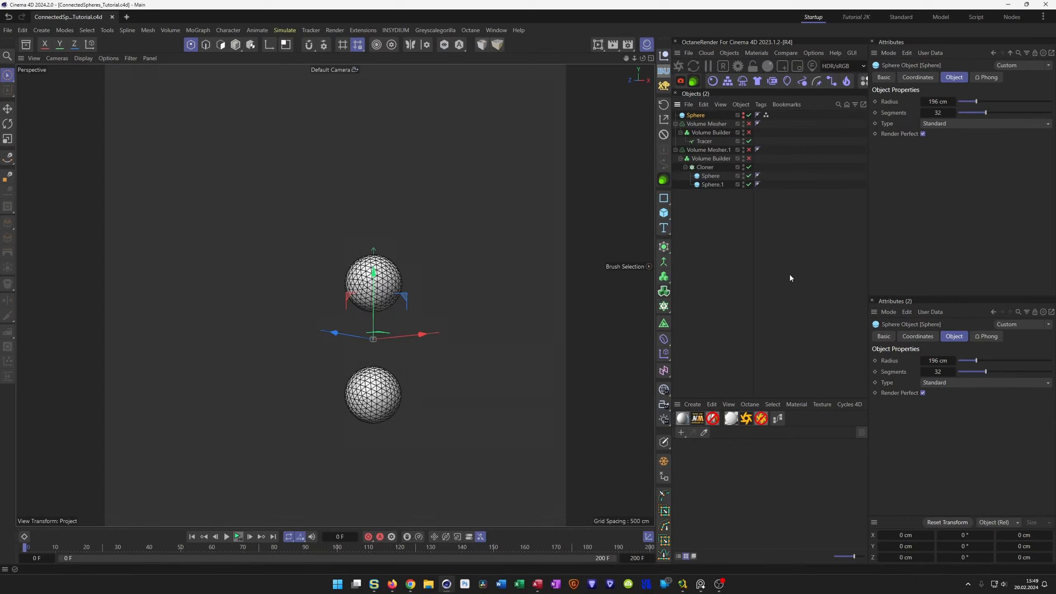
Add a Plain effector as a child of the large sphere and set its deformation to Object
click(698, 116)
shift+click(665, 353)
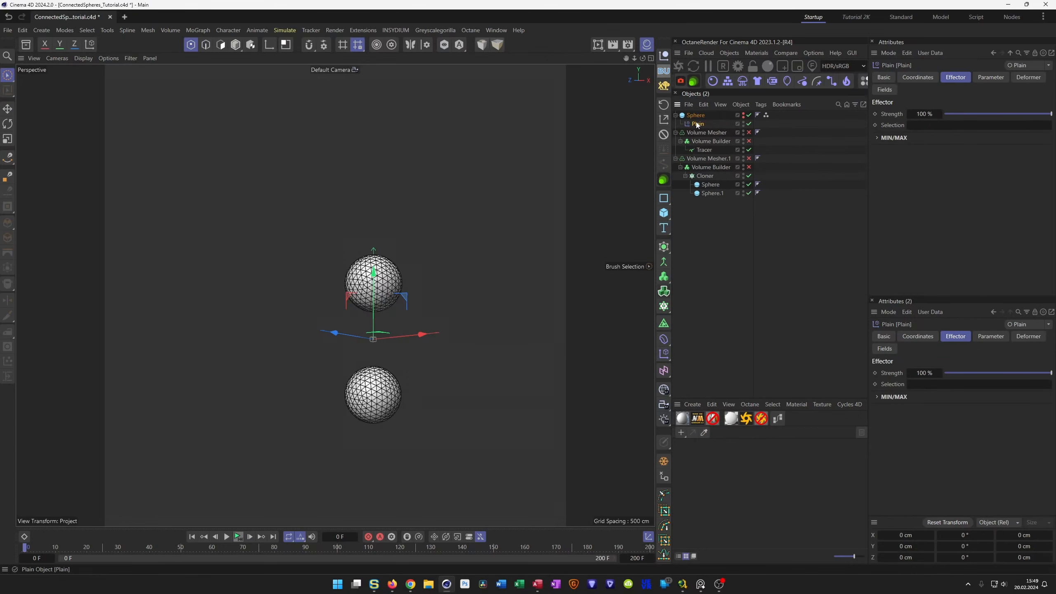
click(1014, 78)
click(969, 114)
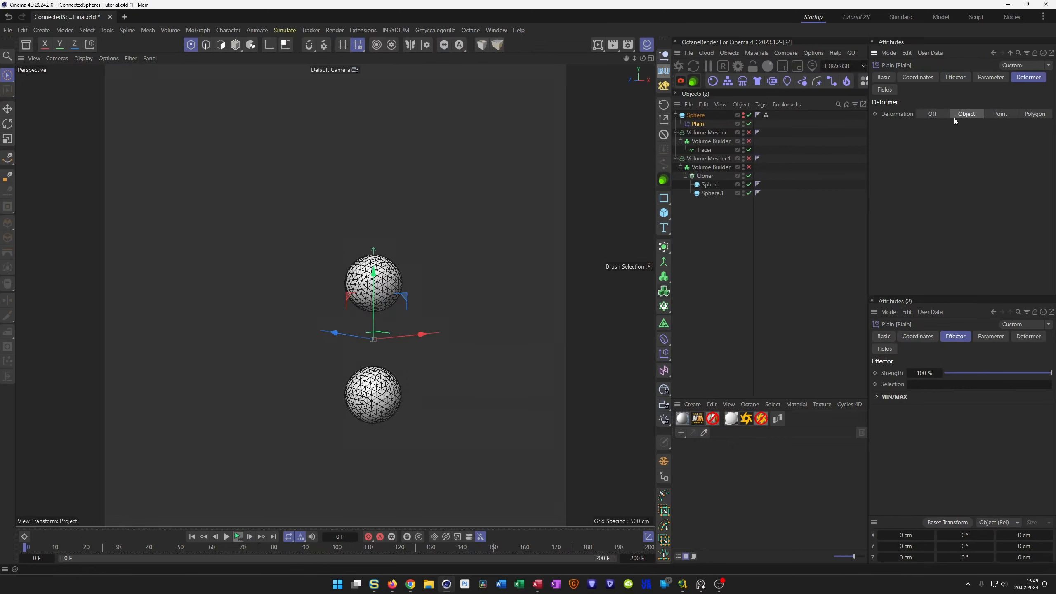
Give the Plain effector a uniform, absolute scale of 0.32 and make the large sphere visible again
click(991, 78)
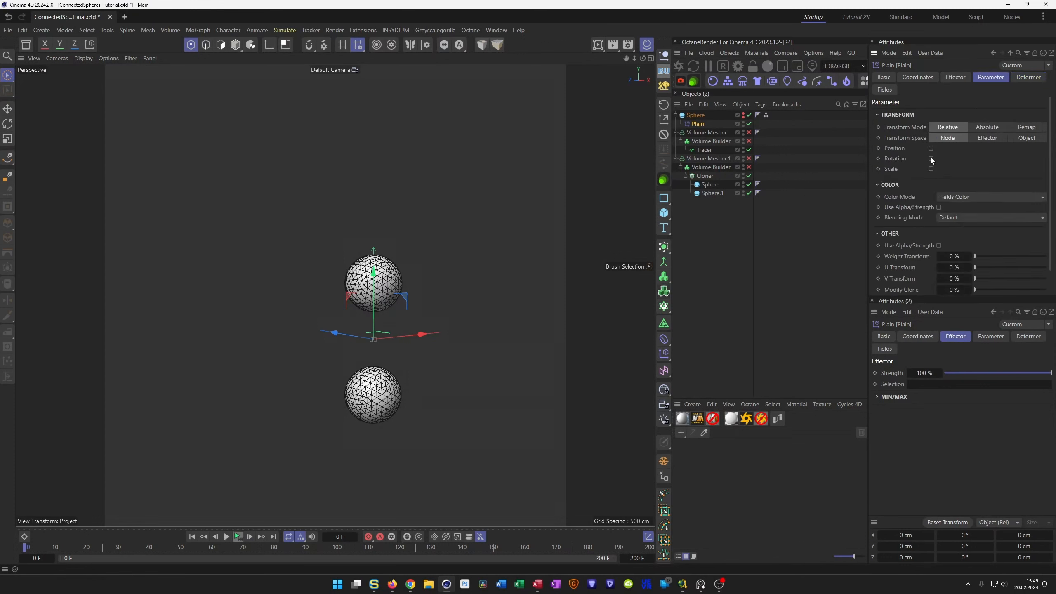
click(931, 159)
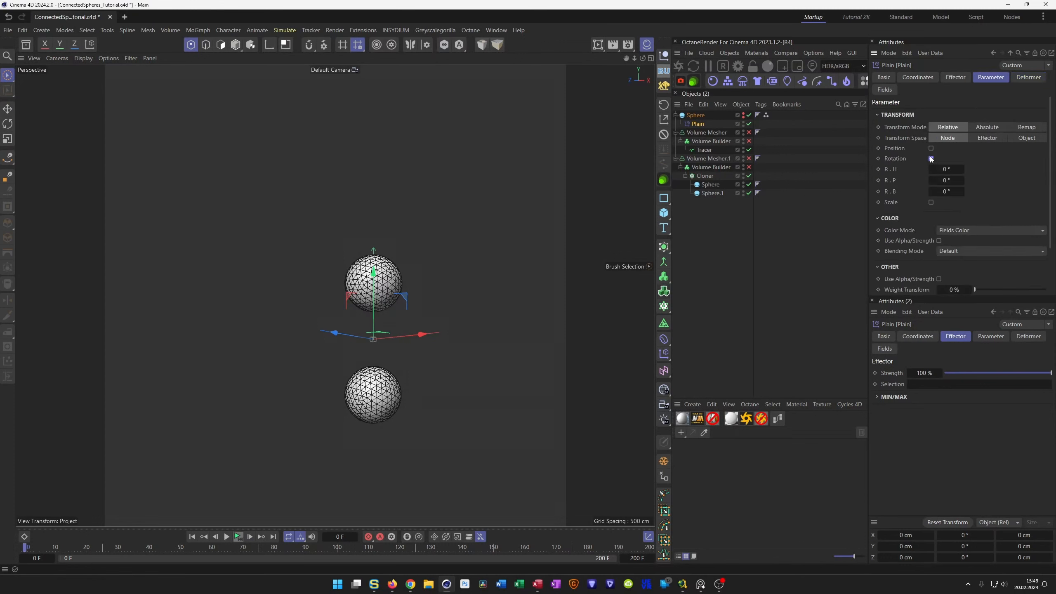
click(931, 158)
click(931, 169)
click(931, 179)
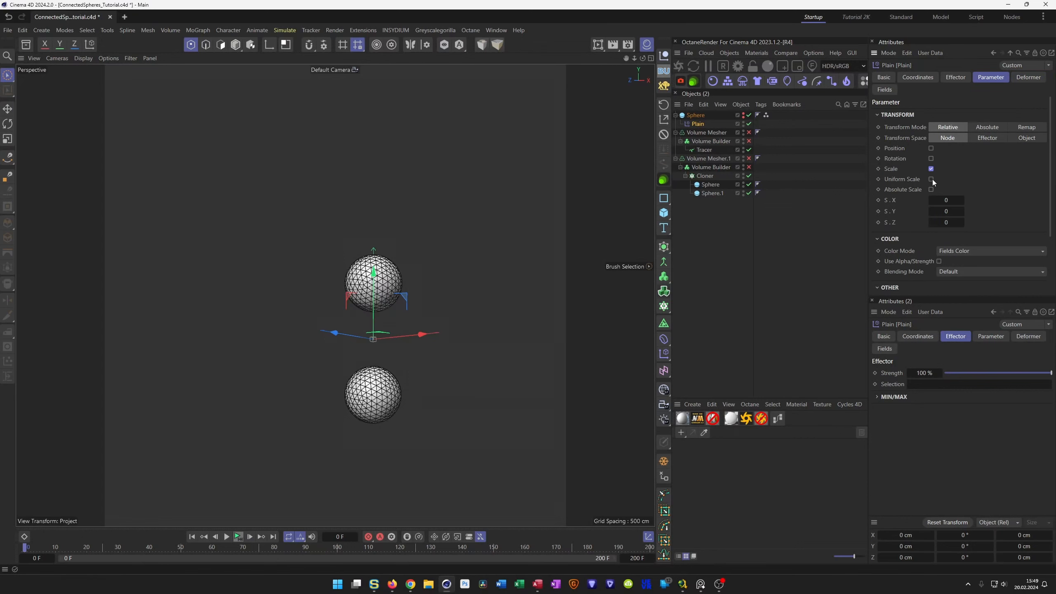
click(931, 189)
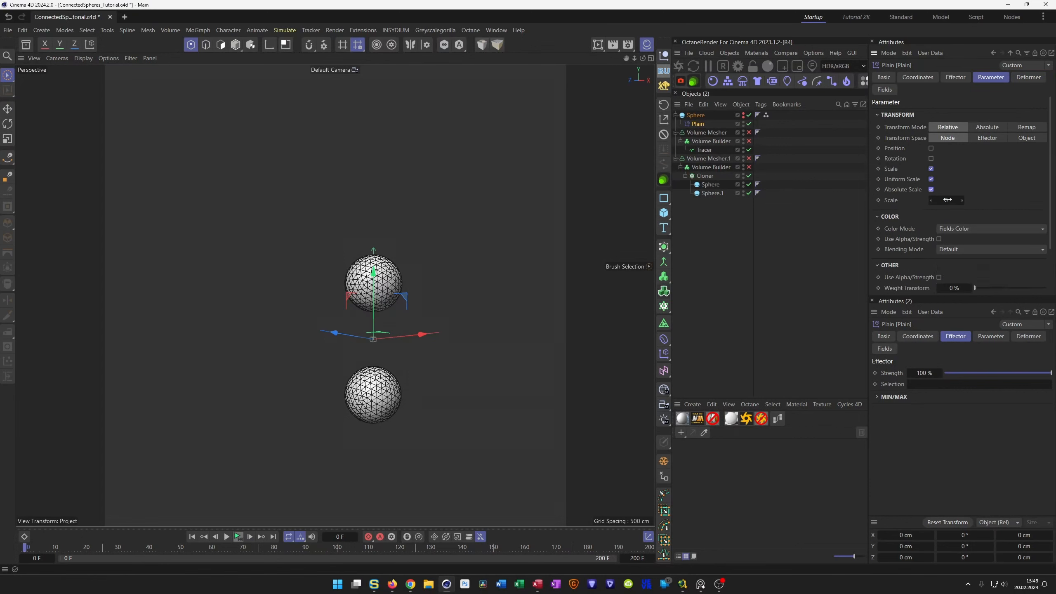
mouse_move(944, 203)
mouse_down()
mouse_move(923, 203)
mouse_move(940, 203)
mouse_up()
alt+click(743, 116)
alt+click(743, 116)
alt+click(743, 115)
alt+click(743, 115)
drag(946, 199, 950, 199)
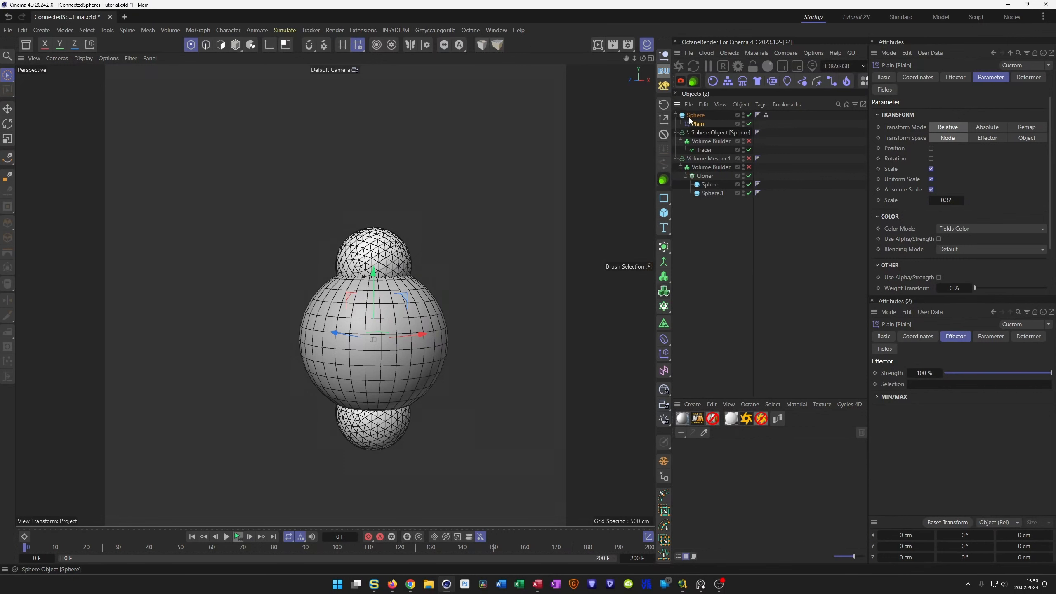
Delete the Plain effector and set the large sphere's radius to 200 cm
key(Delete)
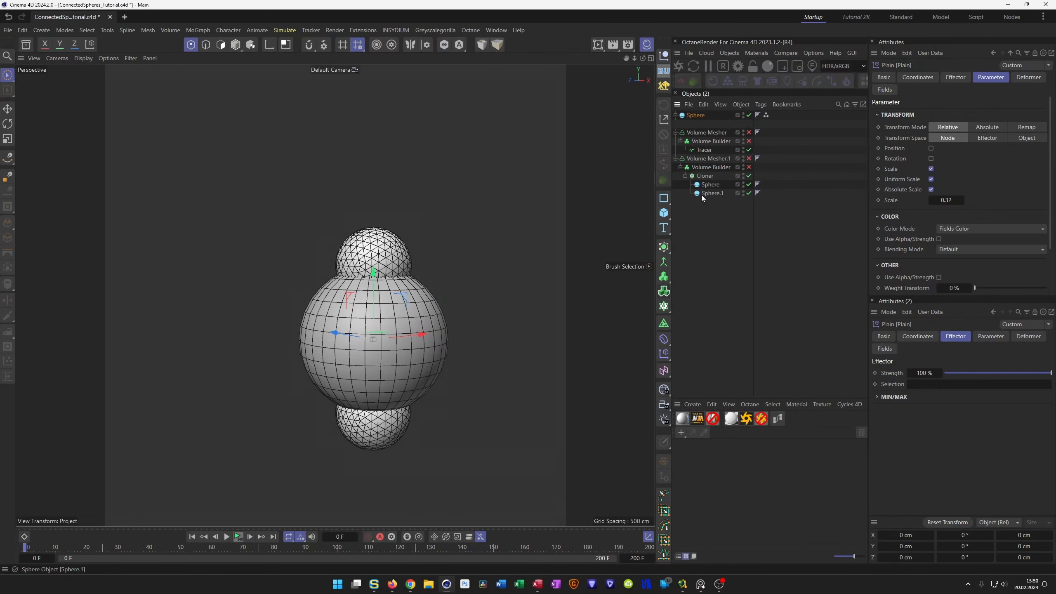
click(700, 115)
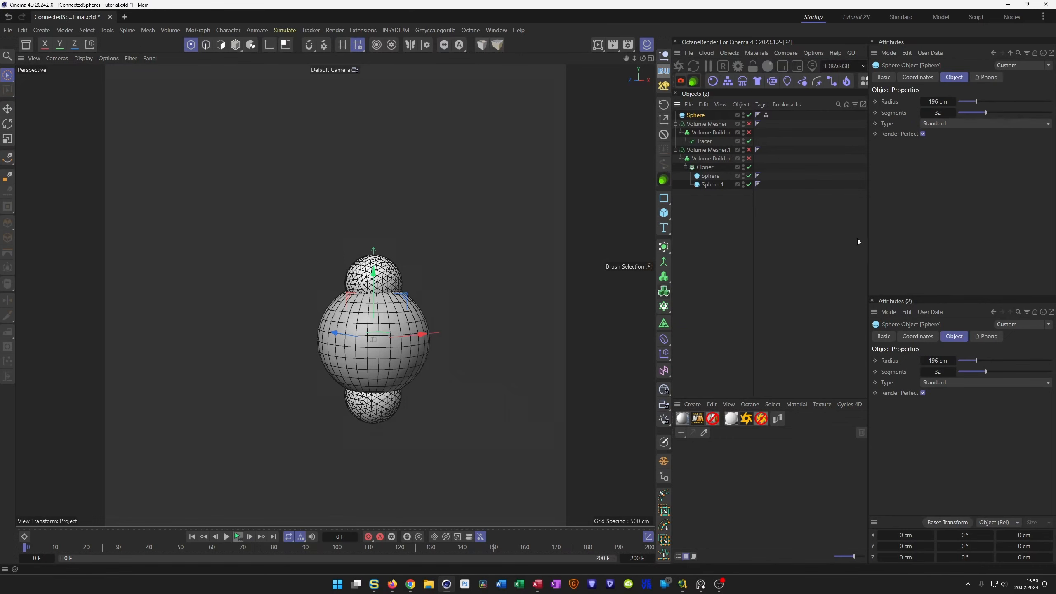
scroll(377, 353, up, 5)
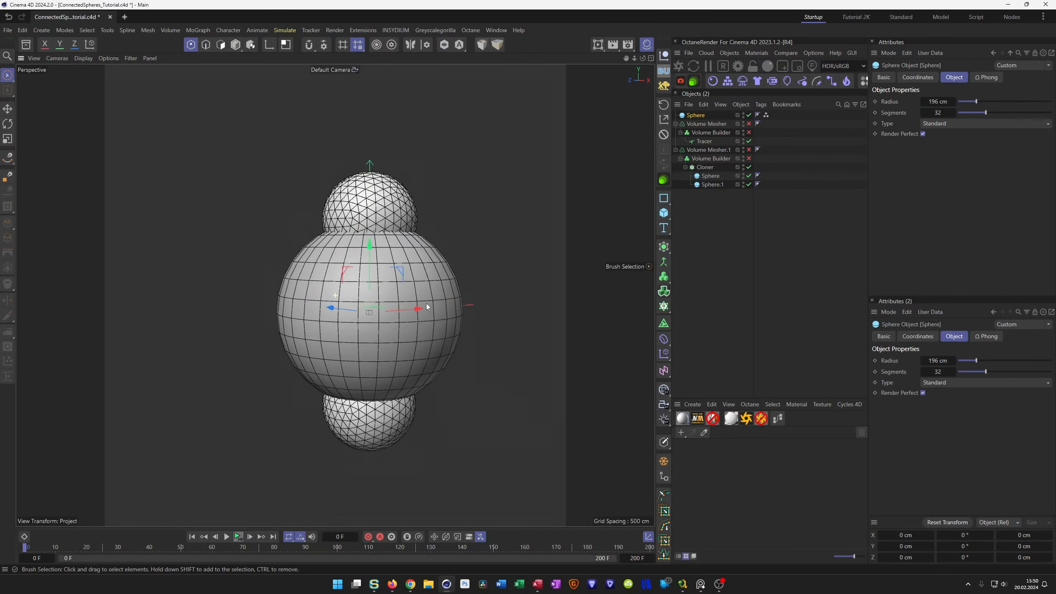
mouse_move(429, 307)
alt+mouse_down()
mouse_move(431, 318)
mouse_move(425, 297)
alt+mouse_up()
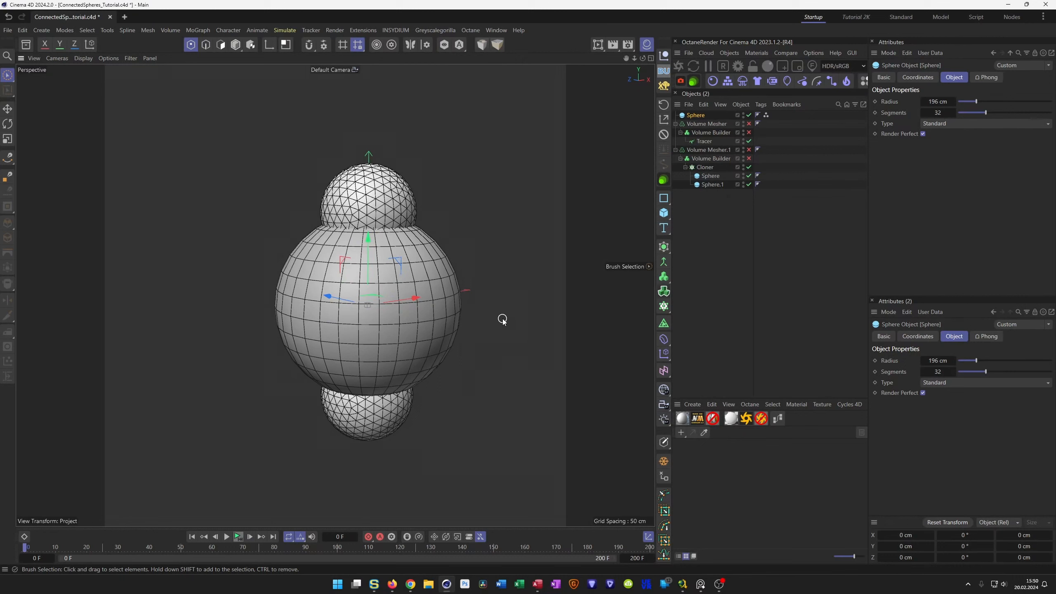
click(938, 101)
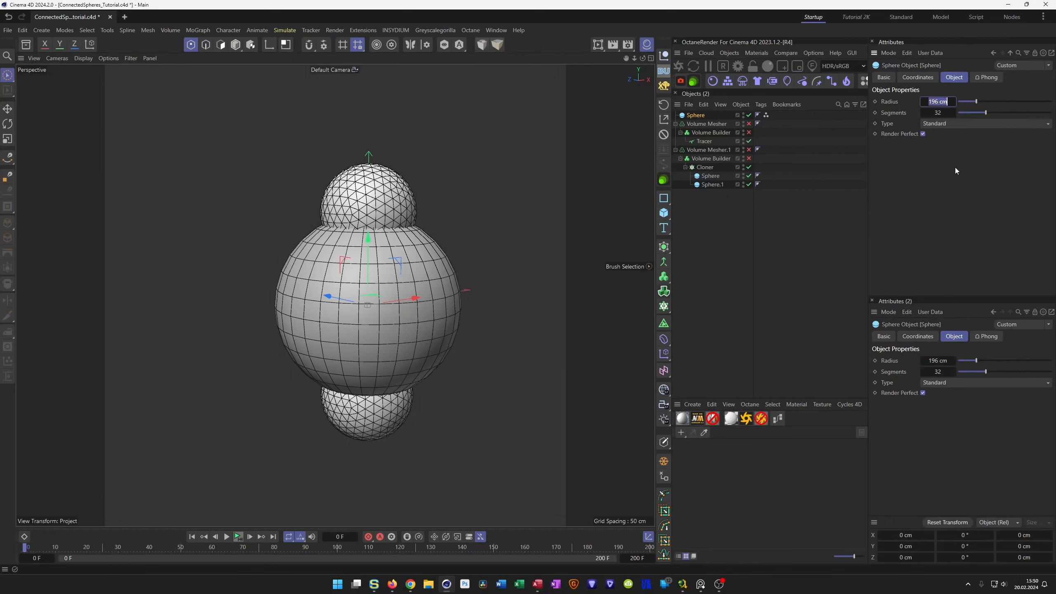
text(20)
key(Return)
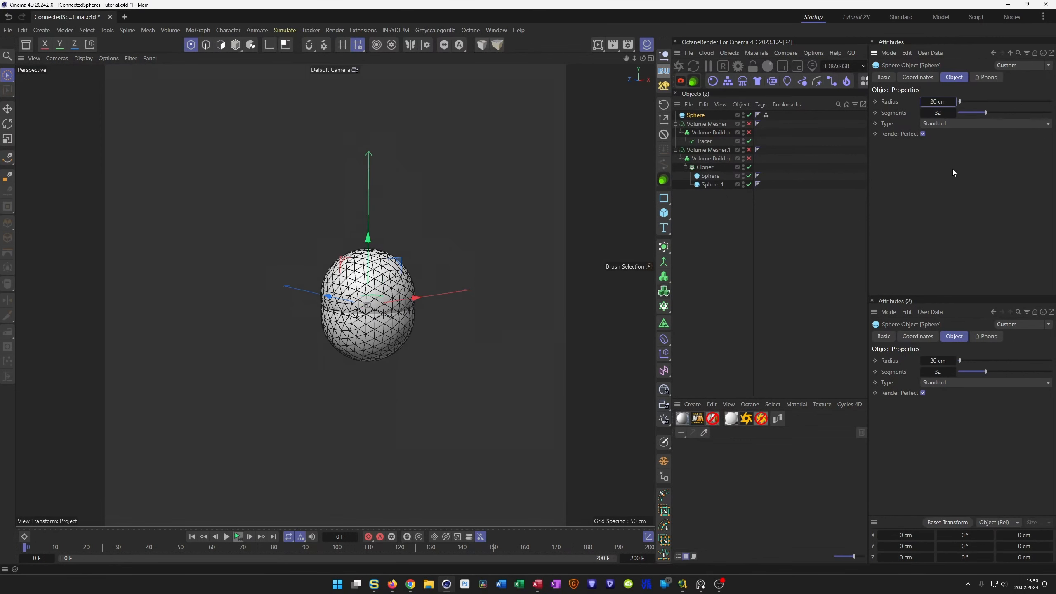
click(930, 102)
text(200)
key(Return)
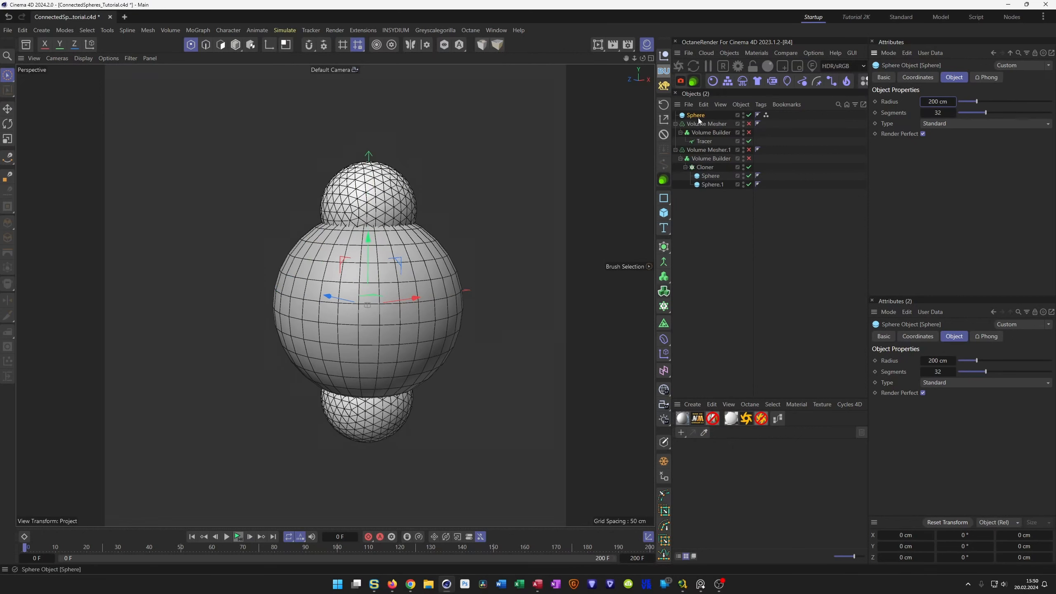
Add a Shader effector and assign a Noise shader to its Custom Shader channel
click(667, 354)
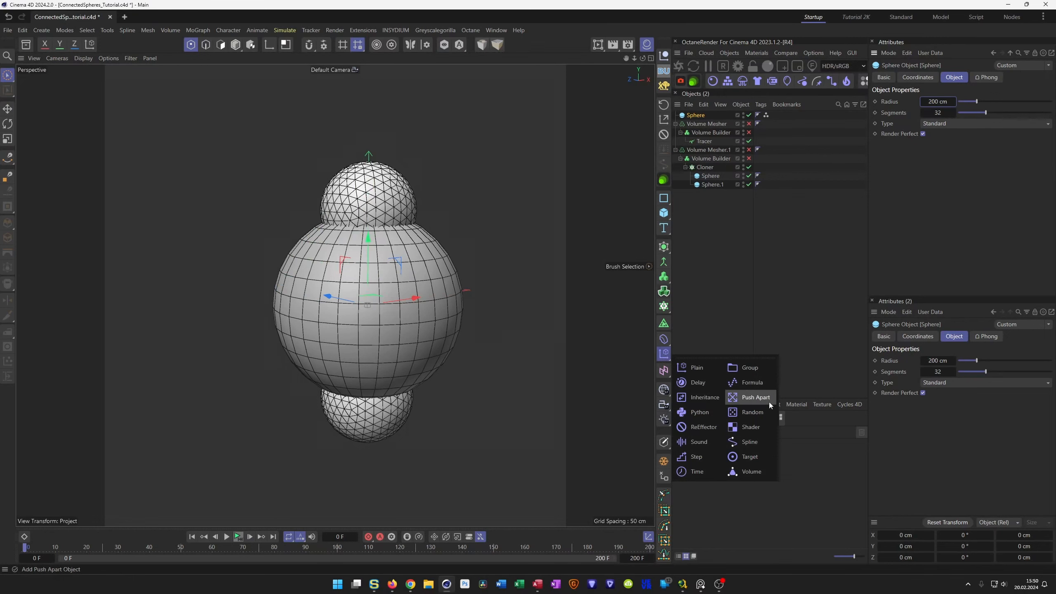
click(751, 427)
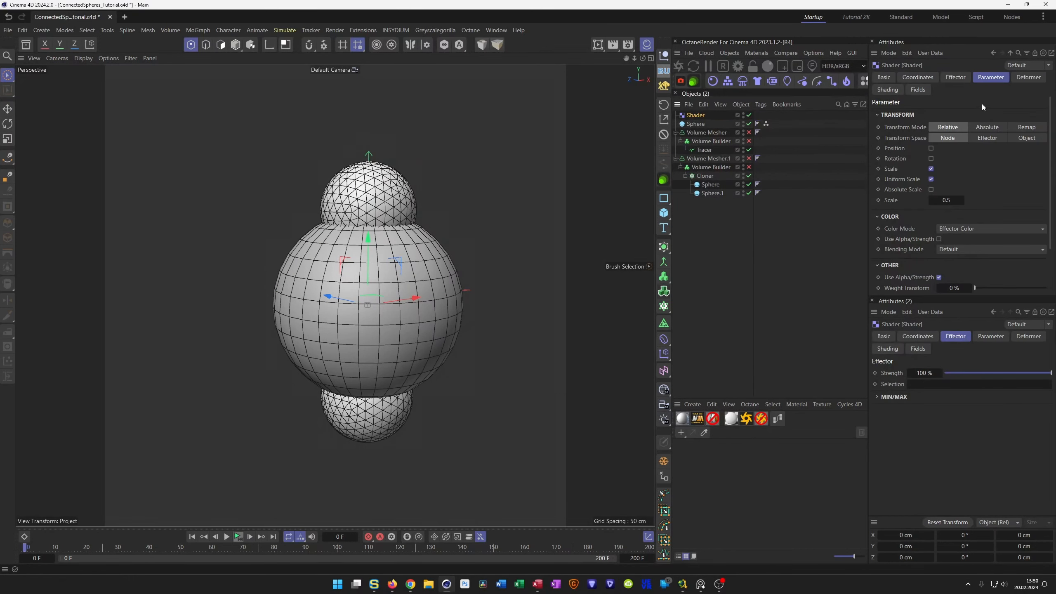
click(890, 91)
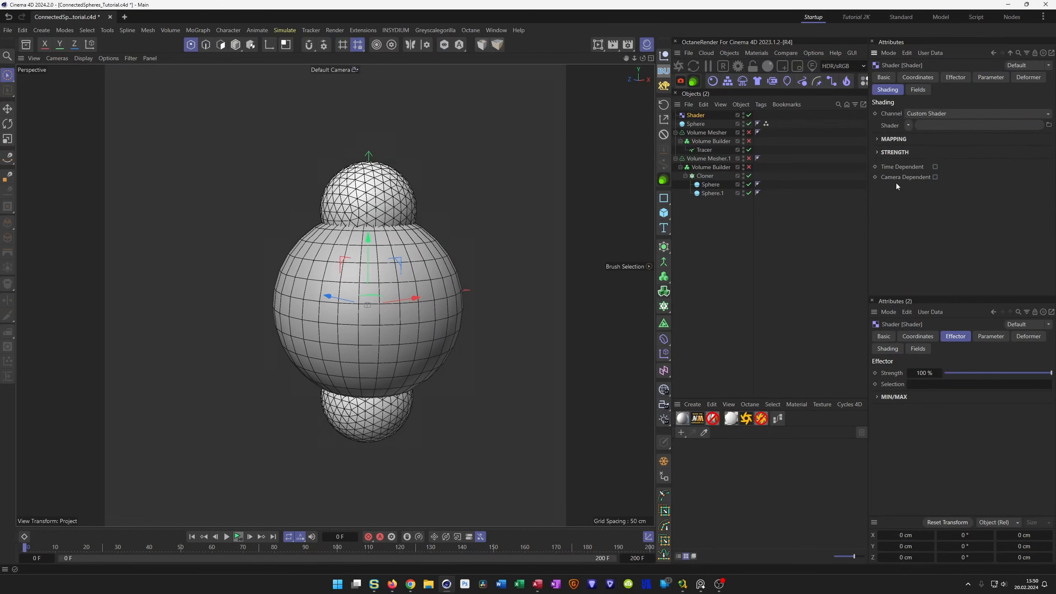
click(908, 127)
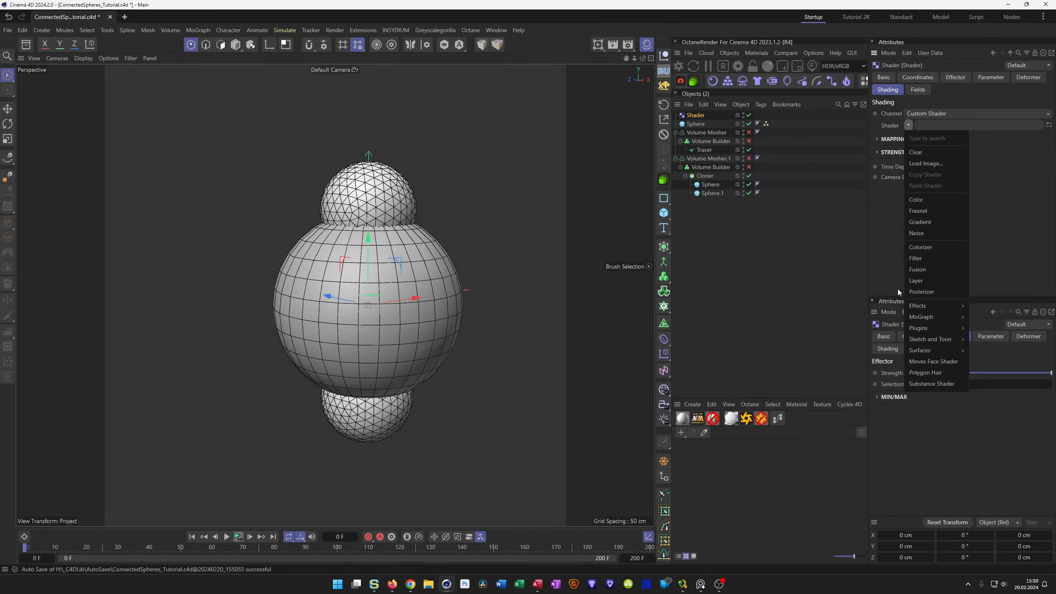
click(930, 232)
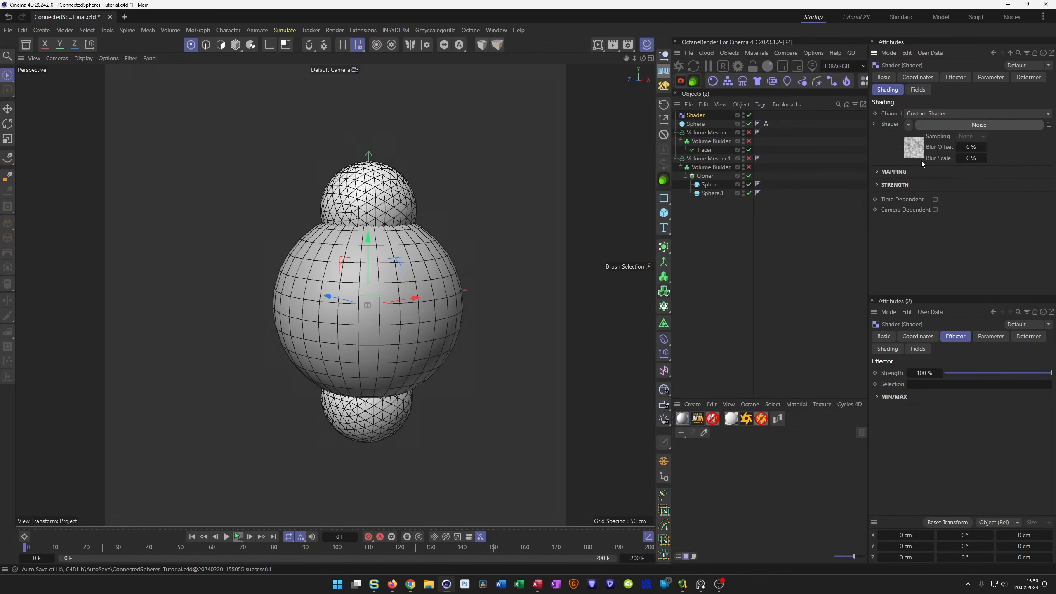
Set the Noise shader's space to World and its global scale to 500%
click(915, 149)
scroll(915, 241, down, 2)
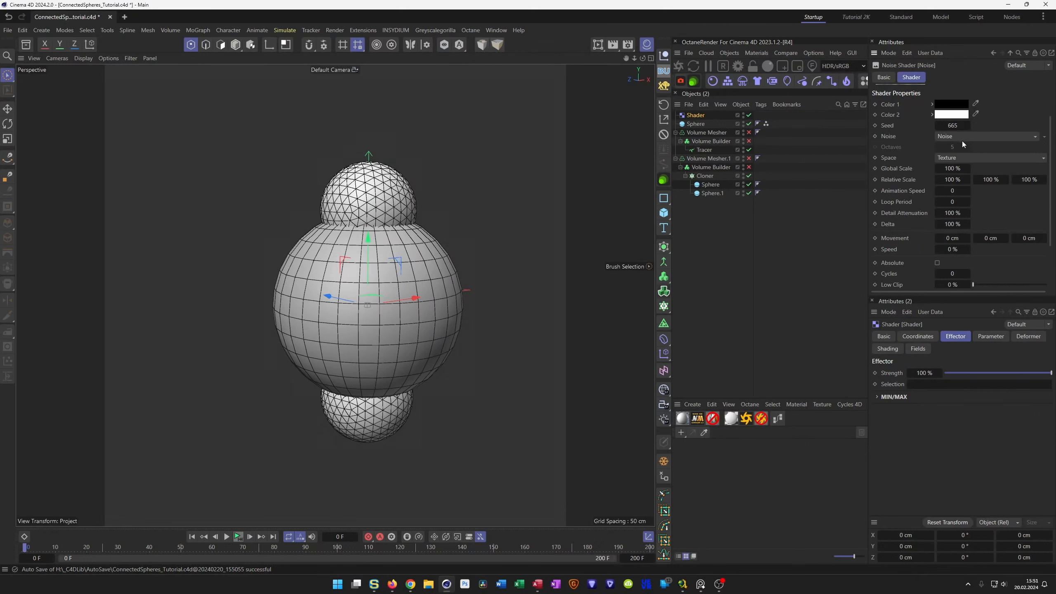
click(963, 158)
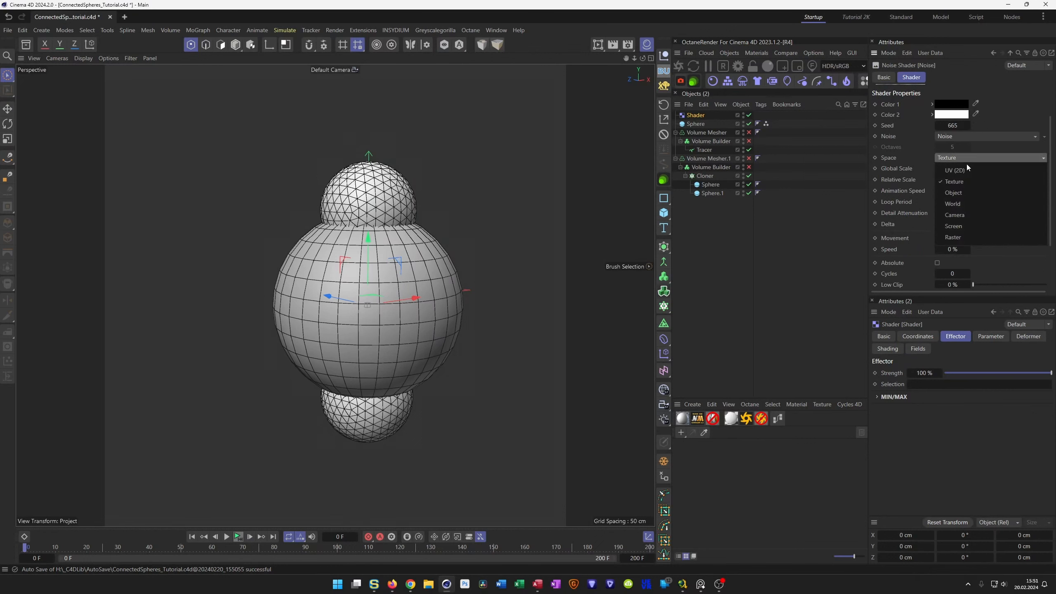
click(958, 204)
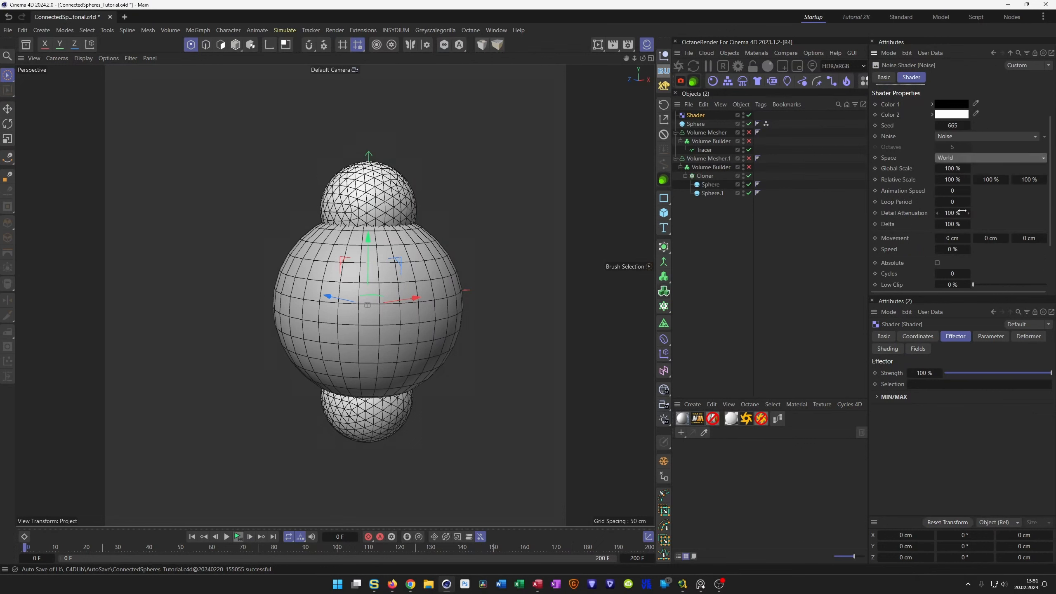
click(952, 168)
text(500)
key(Return)
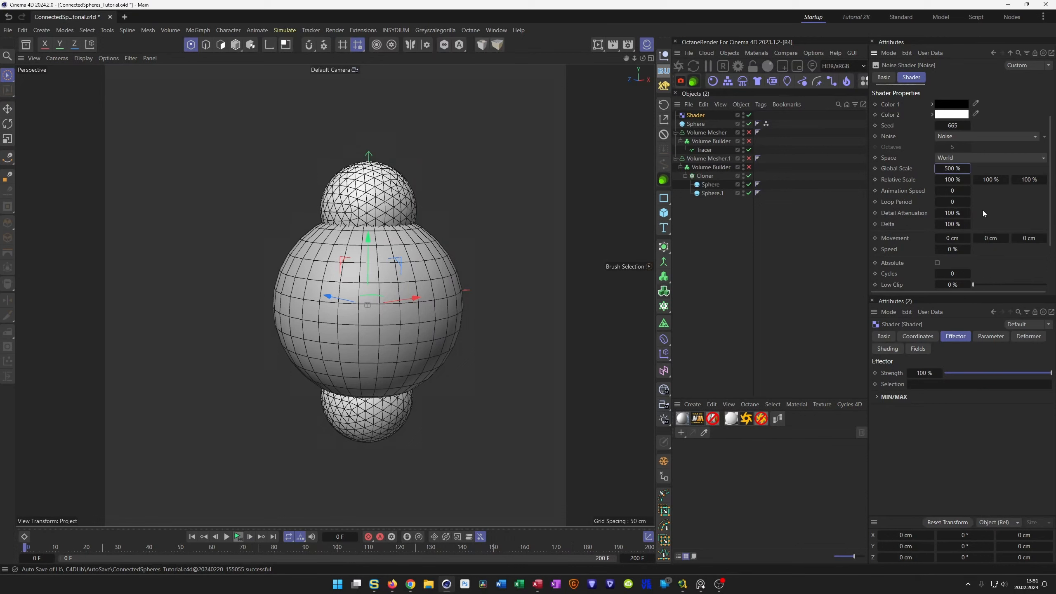
Give the Noise shader an animation speed of 0.5 and a loop period of 8, and save the project
click(952, 191)
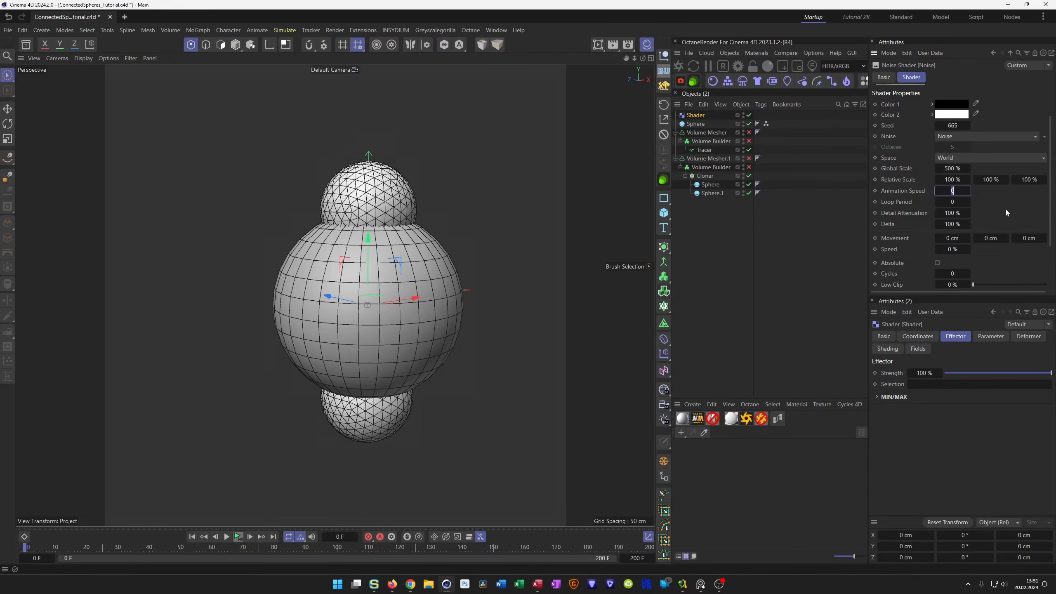
key(Tab)
key(ctrl+s)
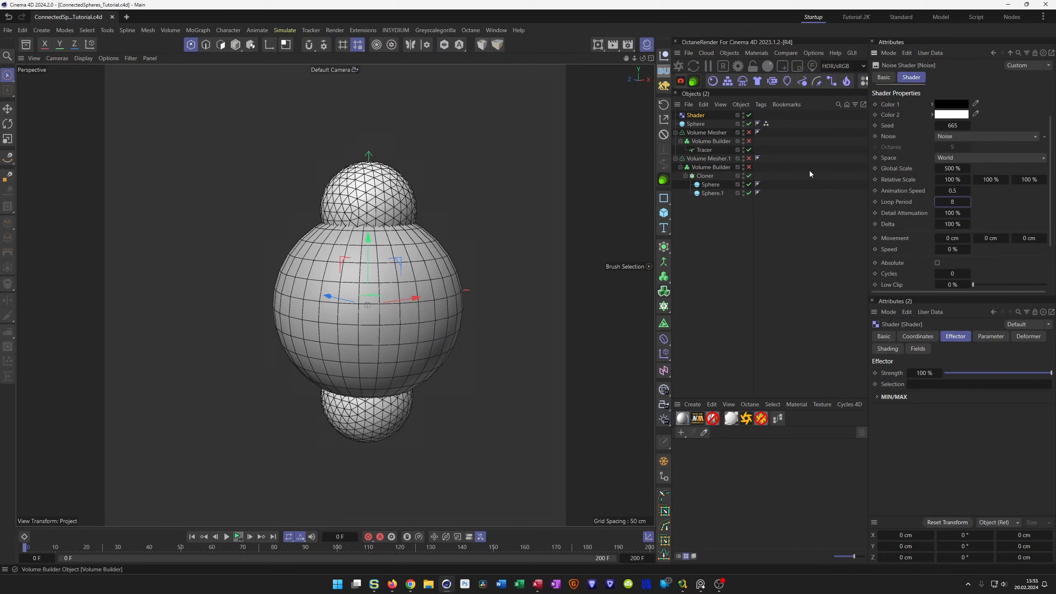
Add an XPresso tag to the large sphere and enlarge its node editor window
click(694, 124)
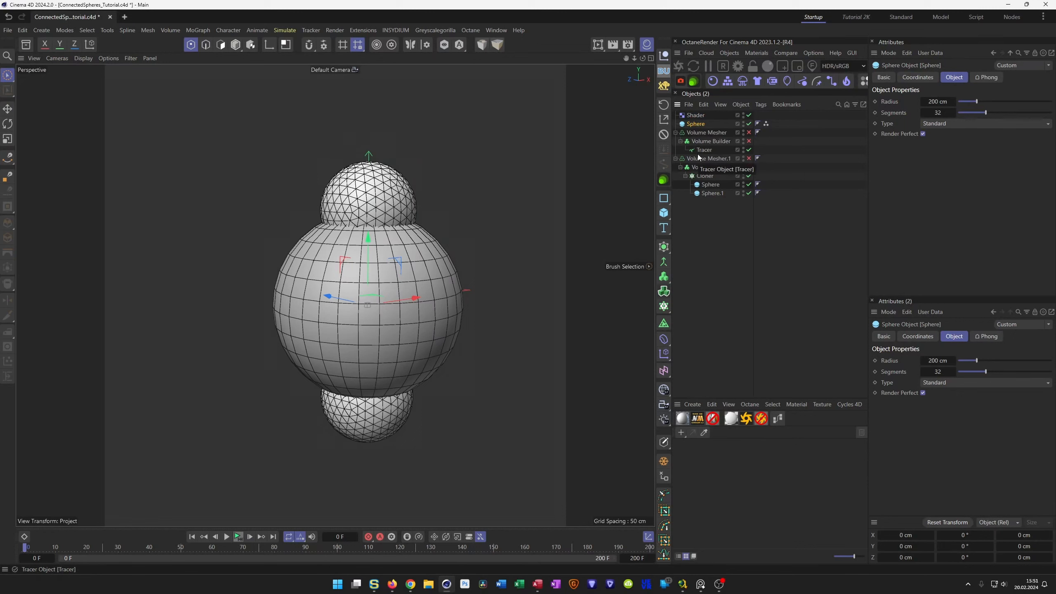
key(shift+c)
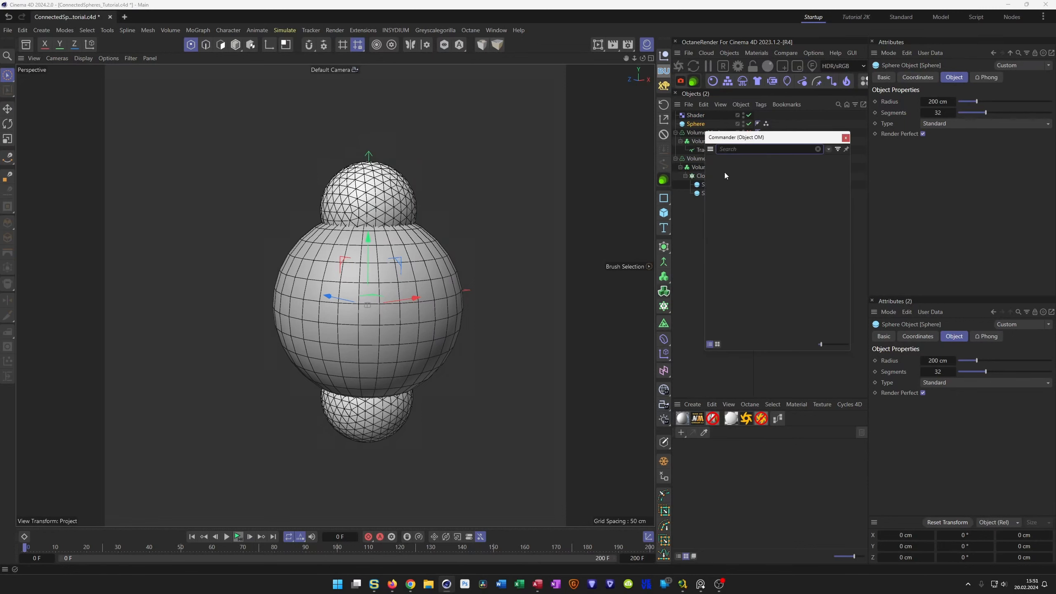
text(xpres)
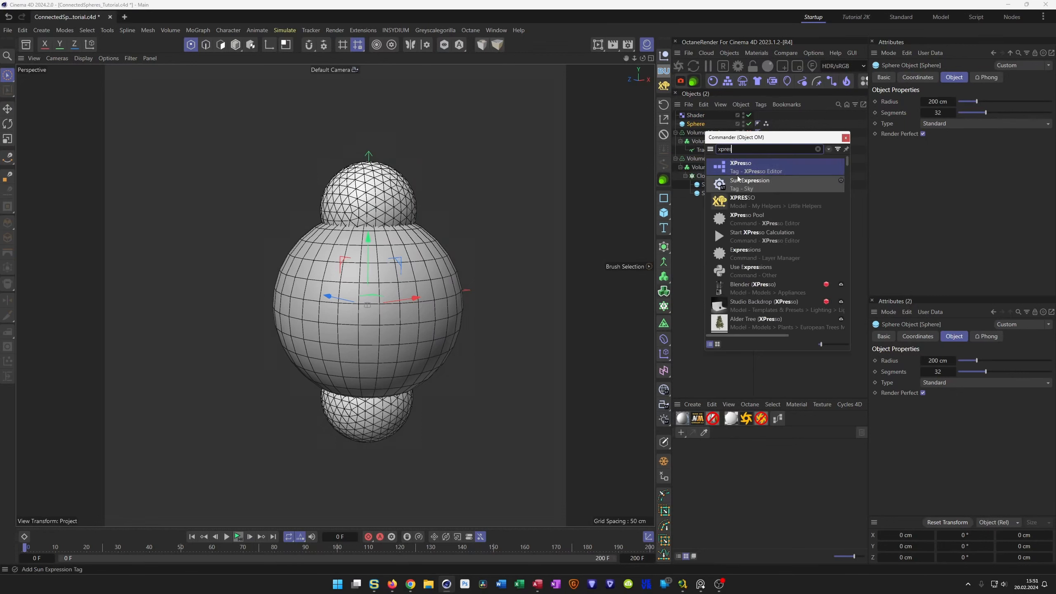
click(748, 168)
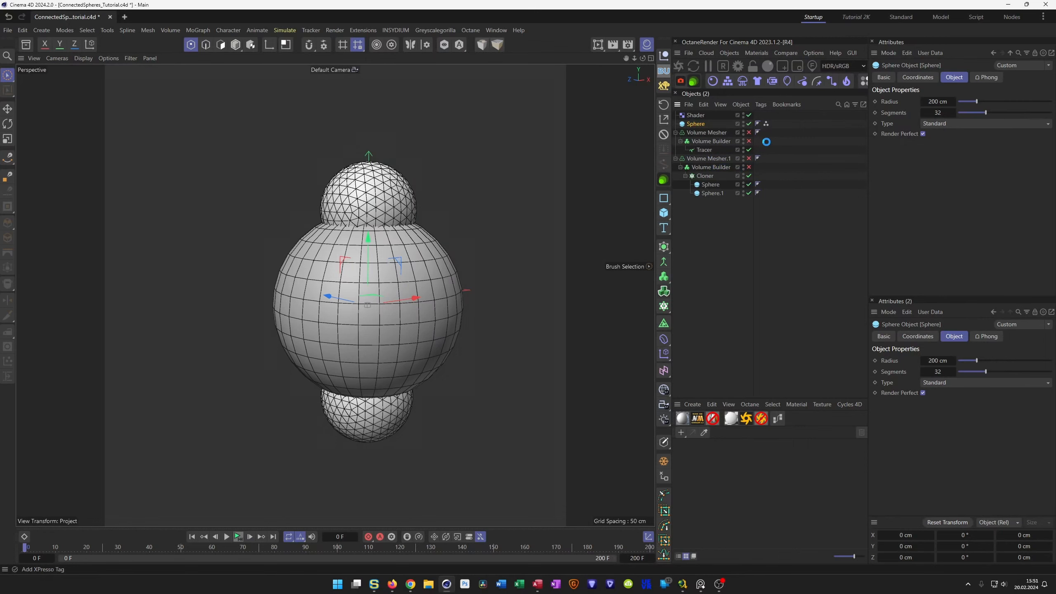
drag(795, 159, 564, 252)
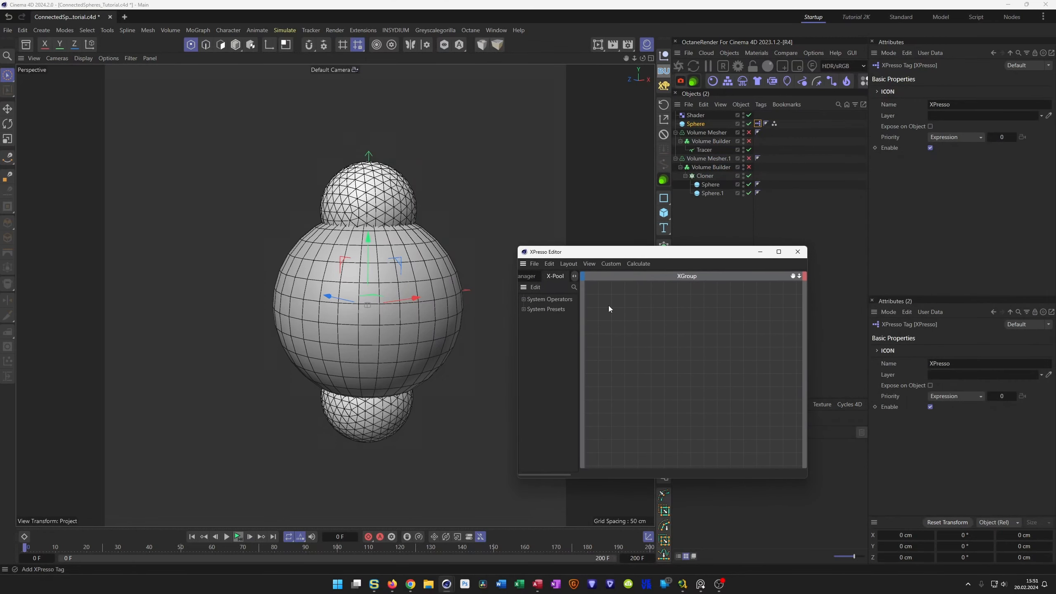
drag(804, 480, 917, 521)
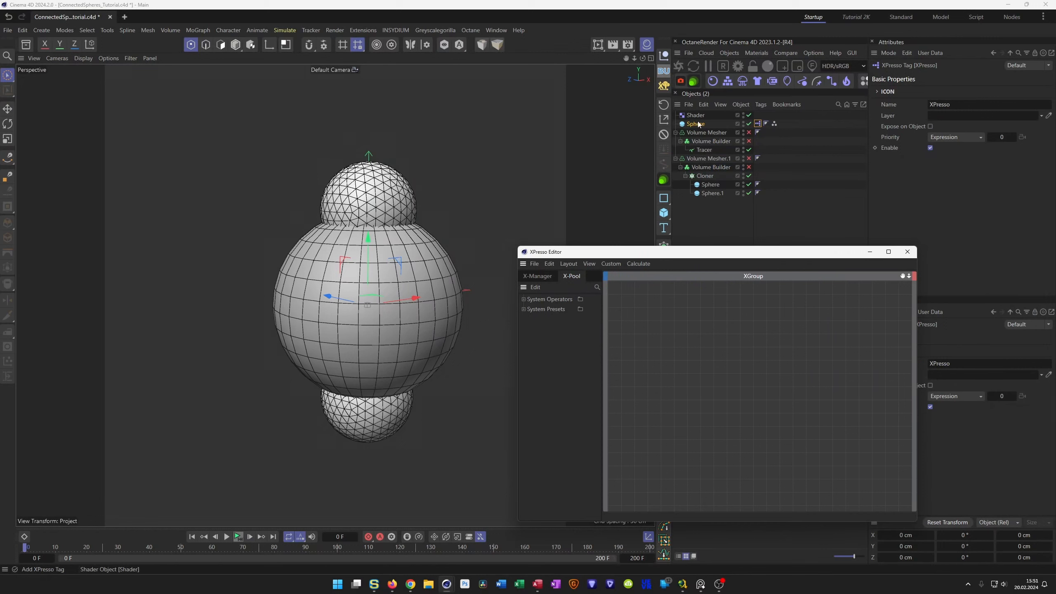
Add the Shader effector and a Motion Graphics Sample node to the XPresso graph
drag(695, 115, 644, 328)
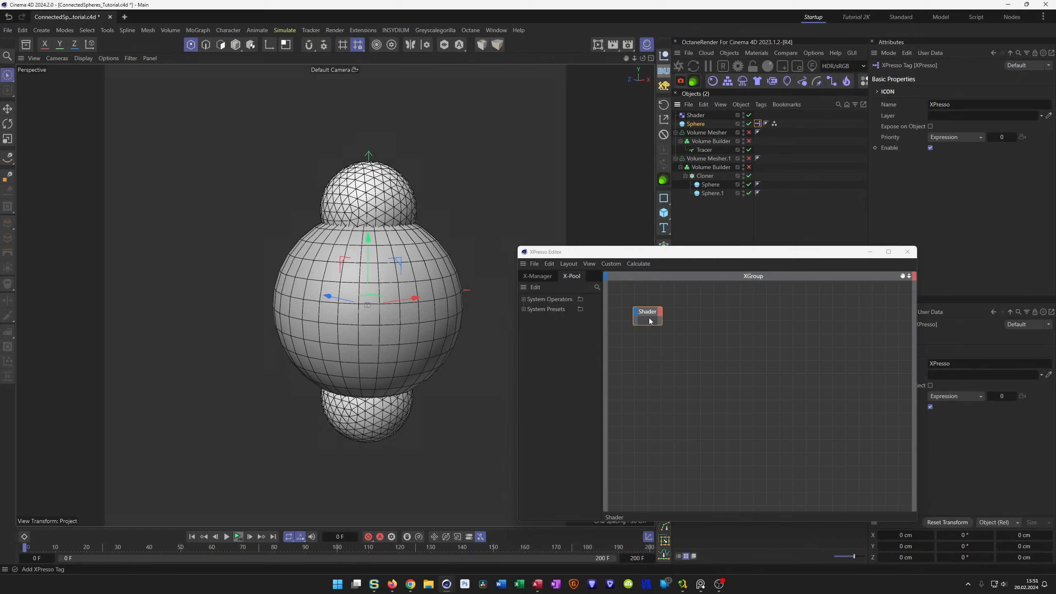
click(598, 287)
text(sampl)
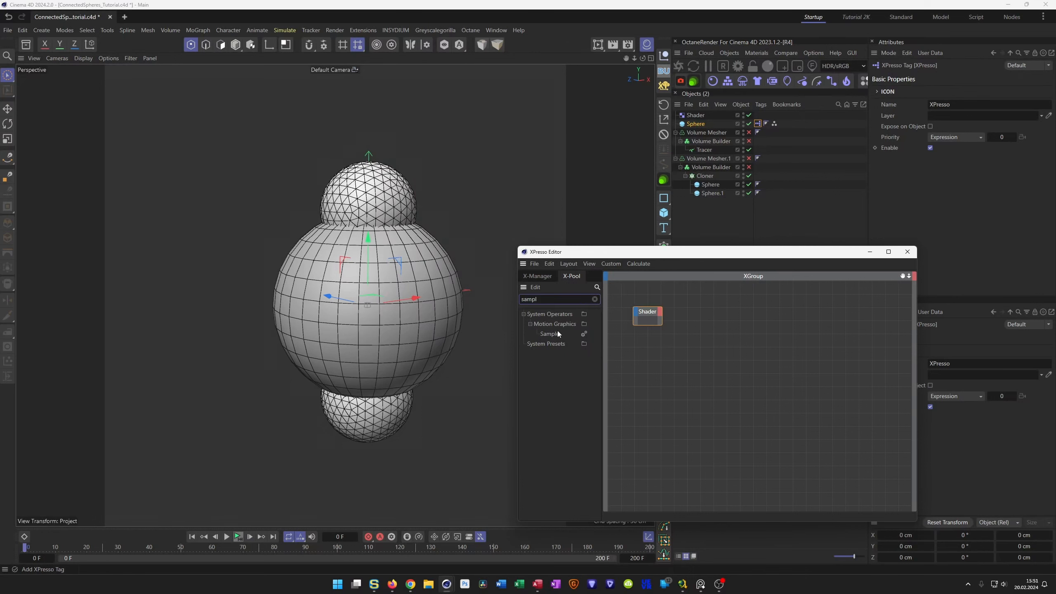
click(550, 335)
drag(550, 336, 663, 382)
drag(707, 346, 746, 318)
Connect the Shader node's Object output to the Sample node's Effector input and add a Weight output to Sample
drag(661, 312, 663, 314)
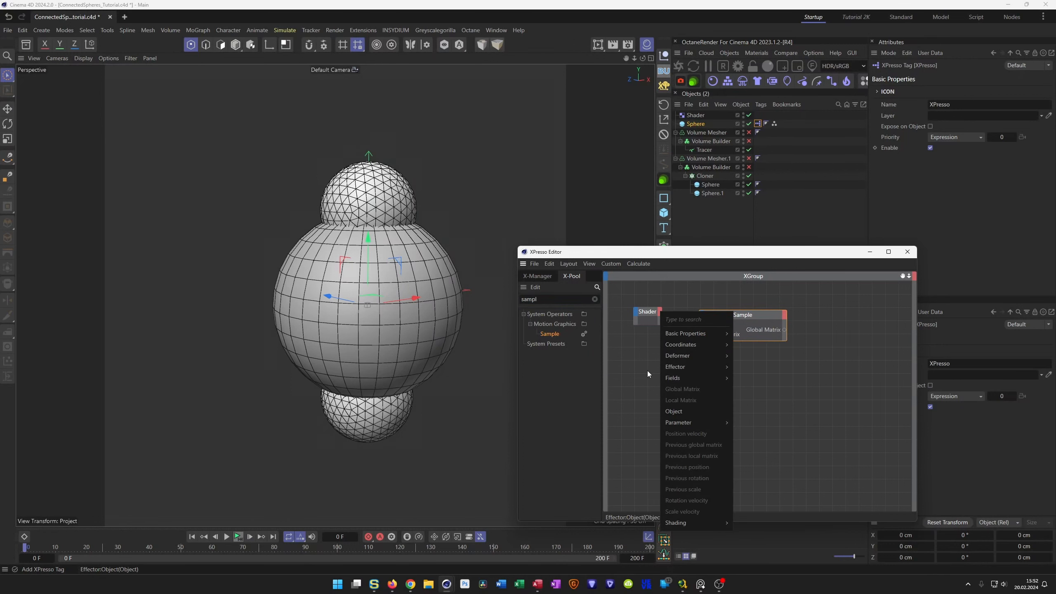
click(672, 411)
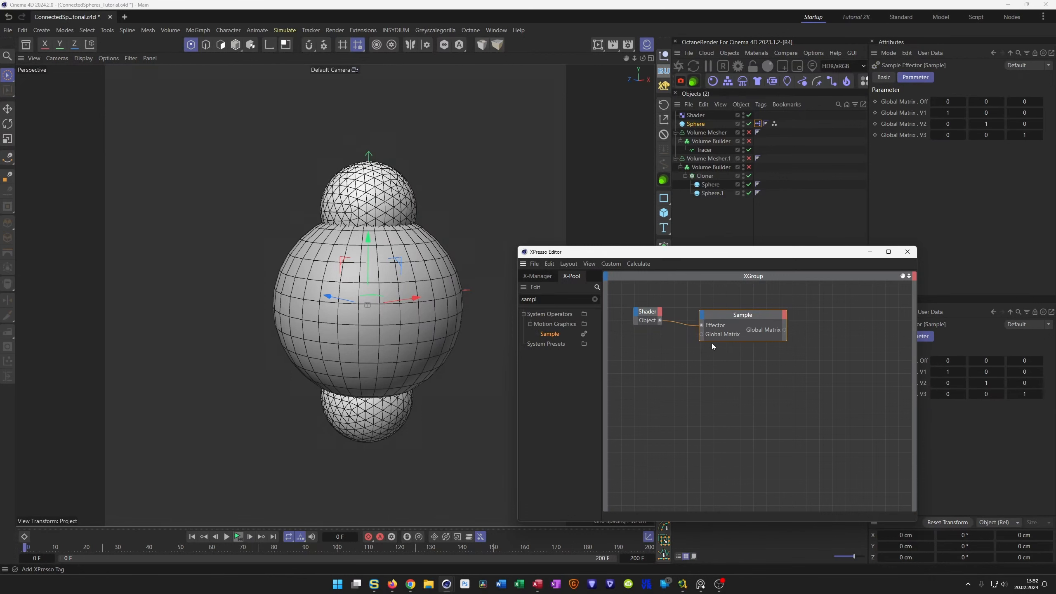
drag(726, 315, 711, 327)
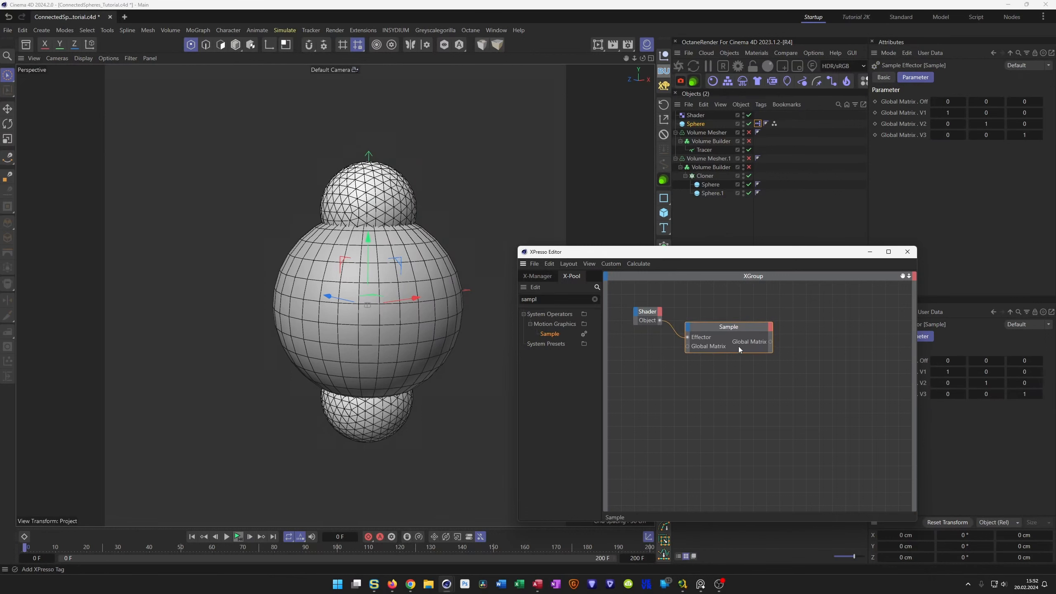
click(771, 331)
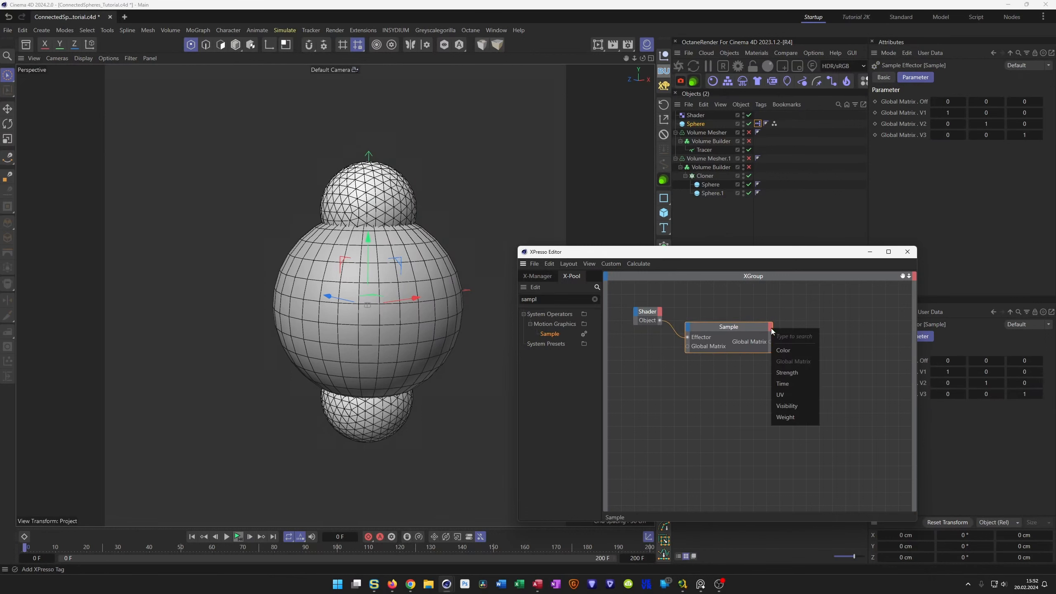
click(807, 417)
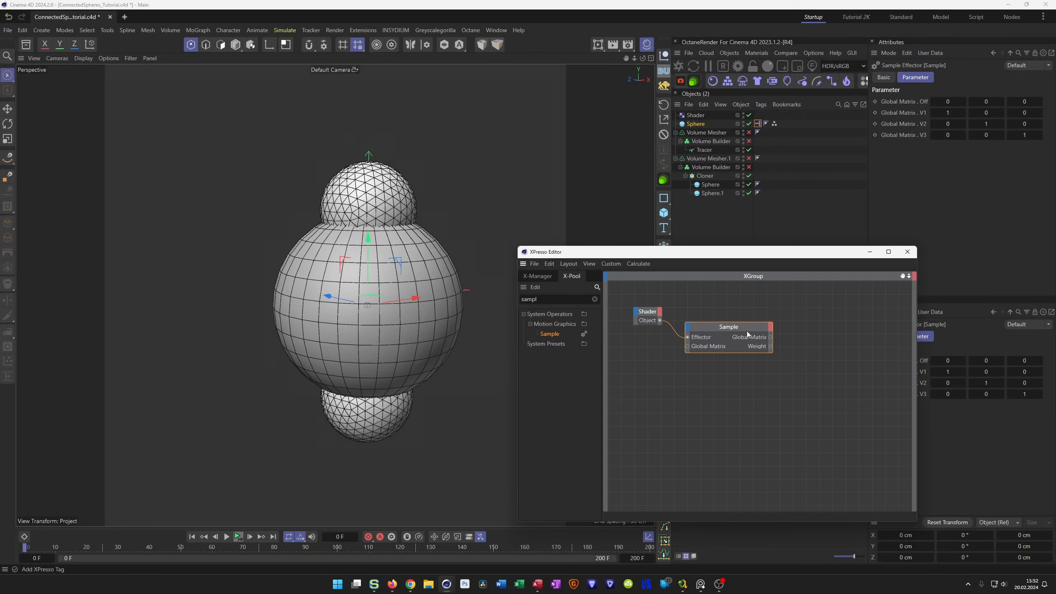
drag(747, 332, 749, 334)
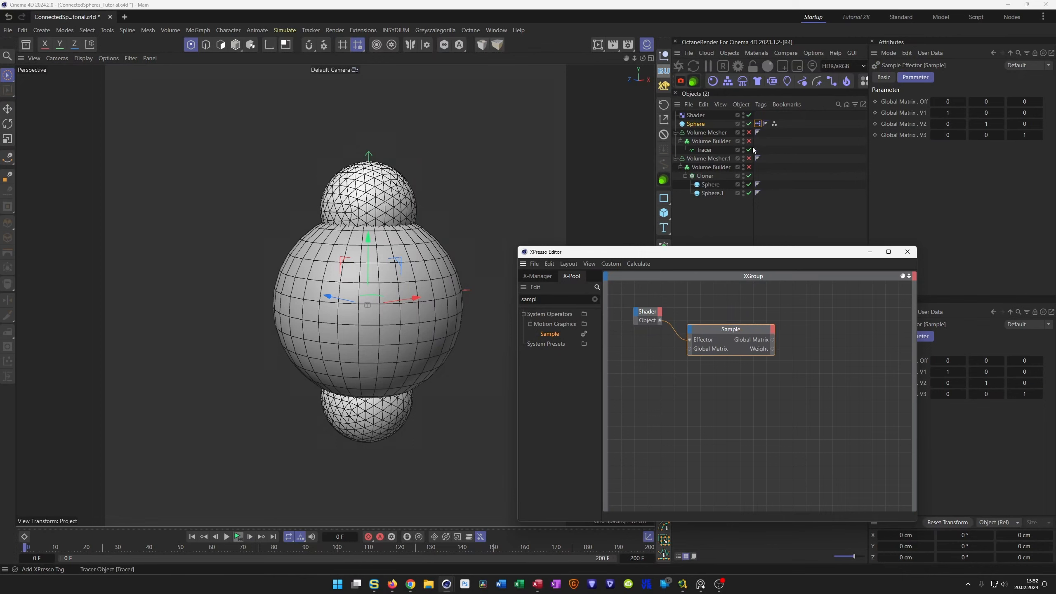
Set the Shader effector's Weight Transform to 100%
click(703, 115)
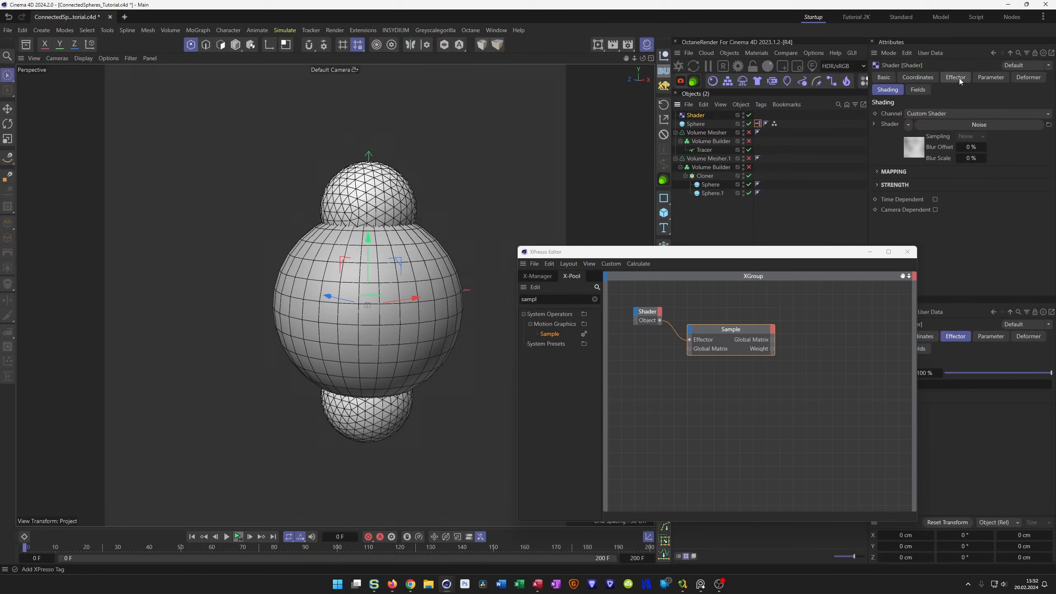
click(990, 79)
drag(833, 256, 785, 250)
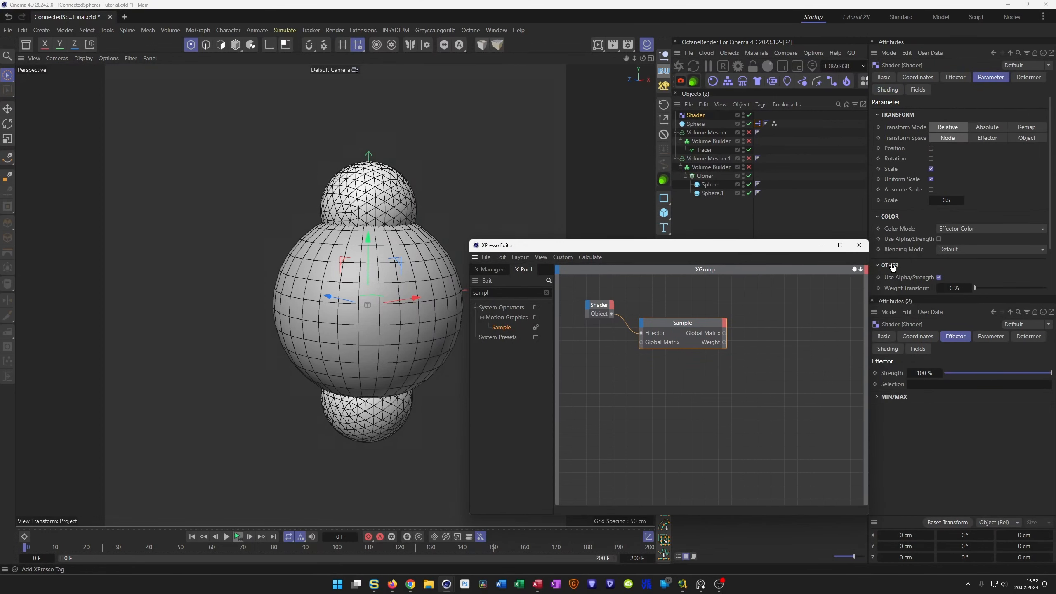
scroll(902, 264, down, 3)
click(953, 230)
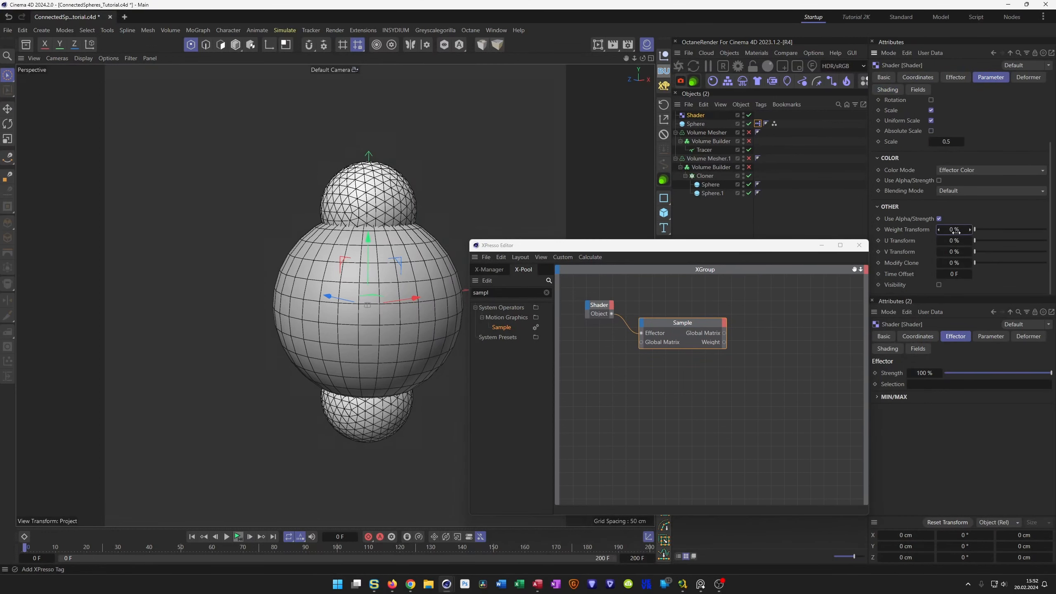
text(100)
key(Return)
Add the large sphere to the XPresso graph with a Radius input and place its node beyond the Sample node
drag(747, 248, 735, 268)
click(701, 125)
drag(778, 326, 773, 324)
click(696, 124)
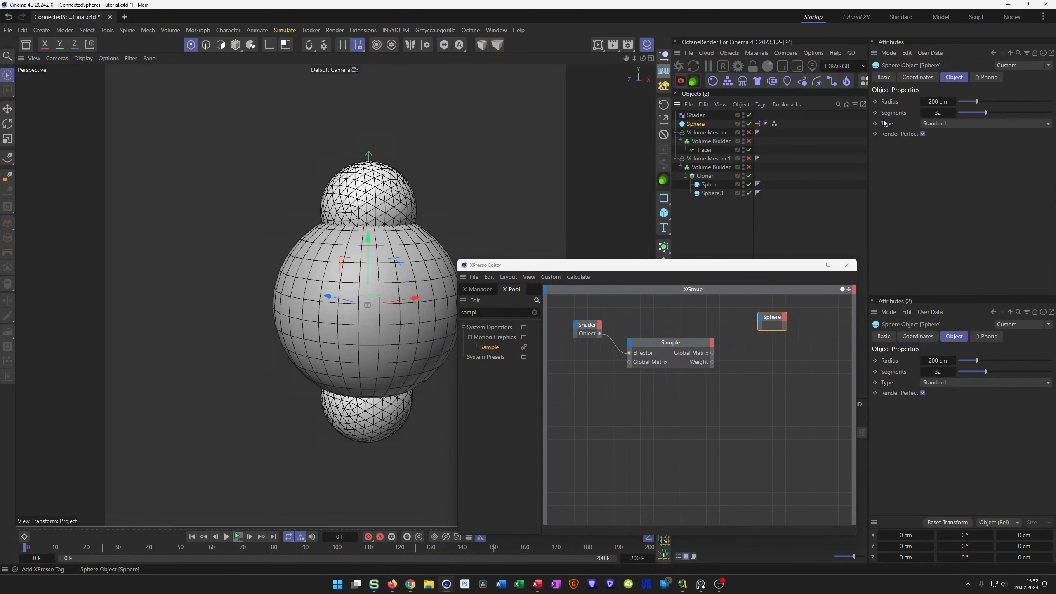
drag(764, 318, 789, 321)
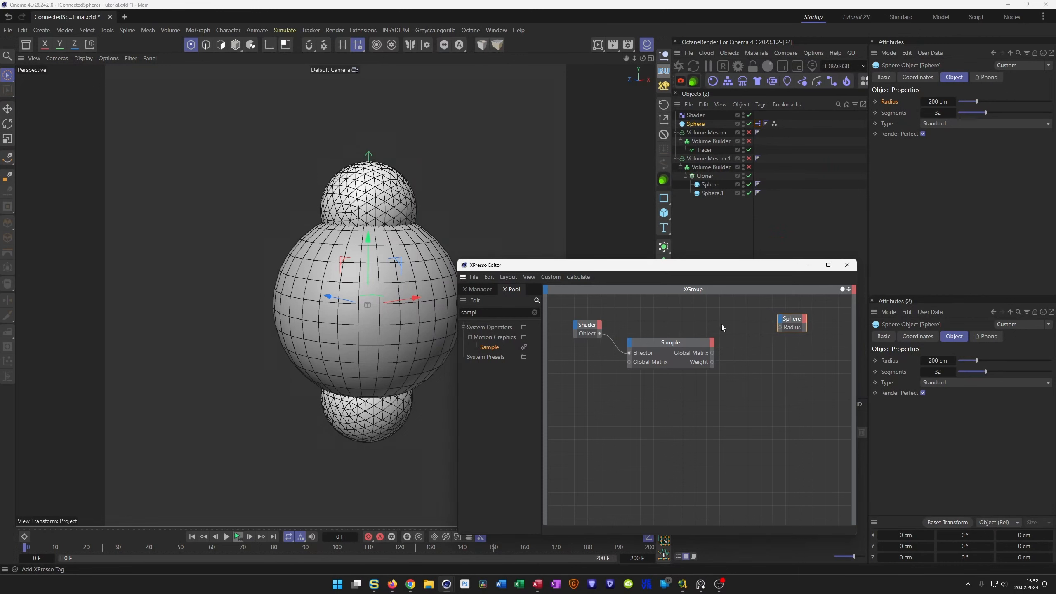
click(701, 115)
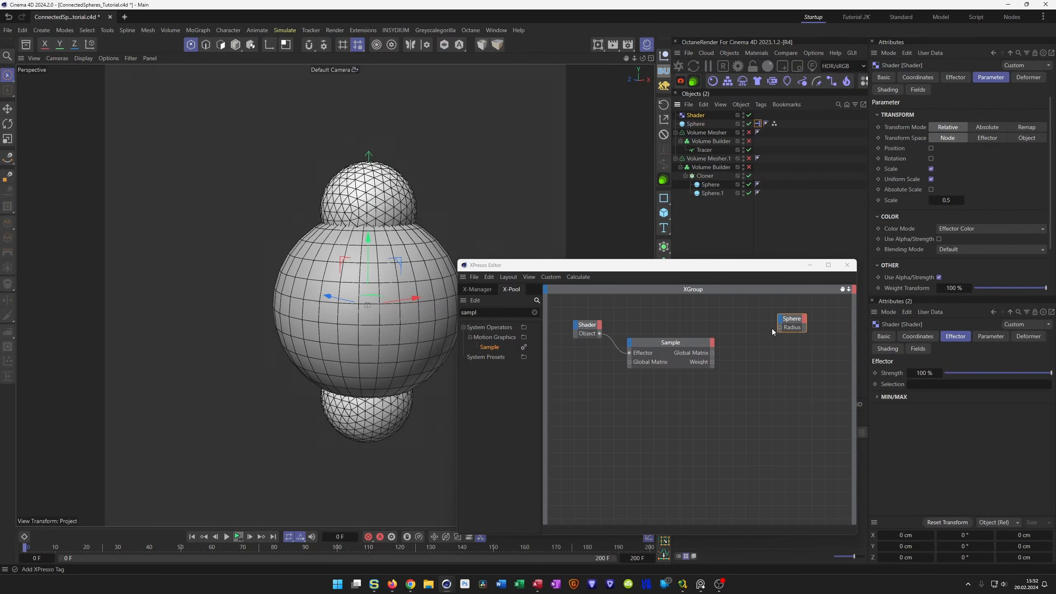
click(800, 319)
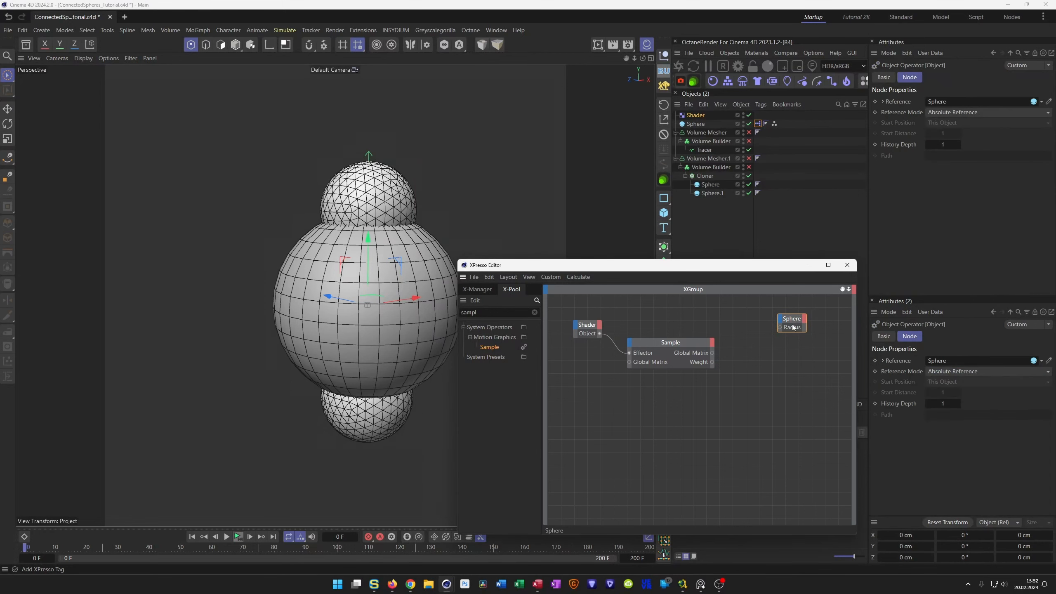
drag(793, 327, 807, 330)
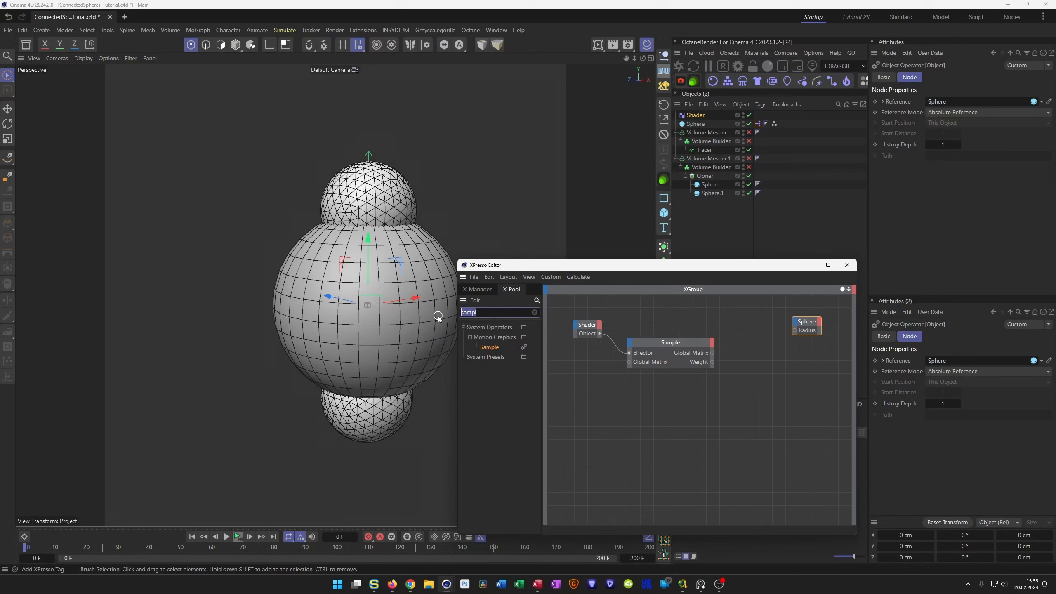
Add a Range Mapper node between the Sample and Sphere nodes
text(range)
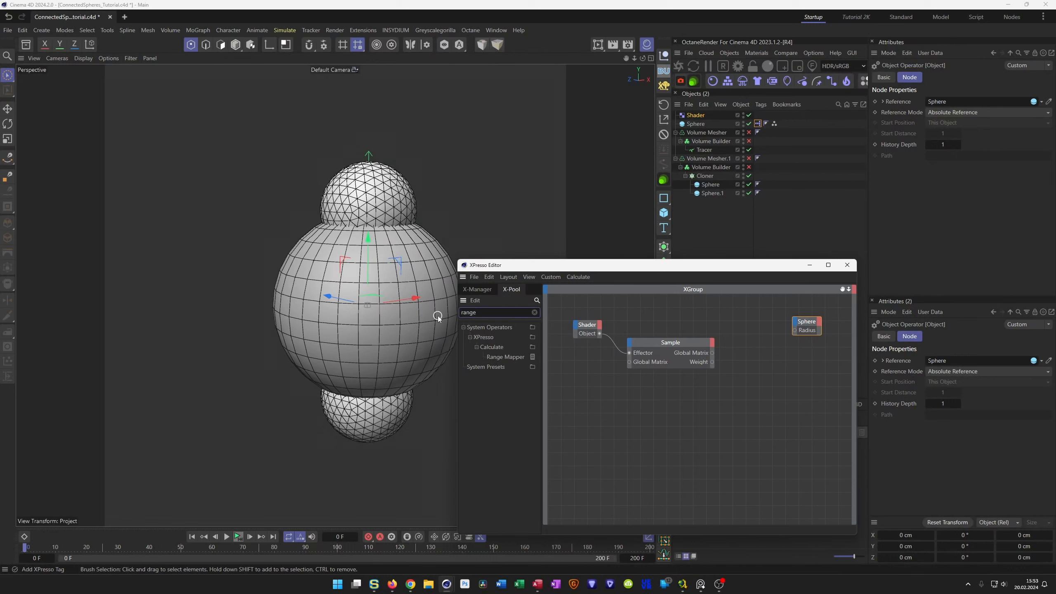
drag(500, 356, 523, 356)
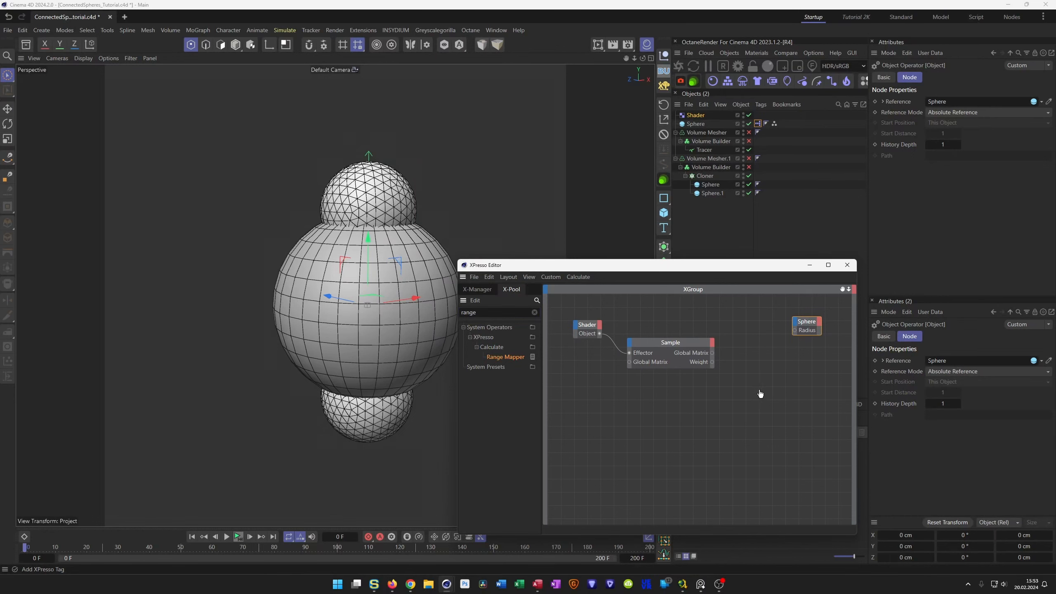
drag(760, 393, 760, 373)
drag(806, 323, 816, 323)
click(759, 366)
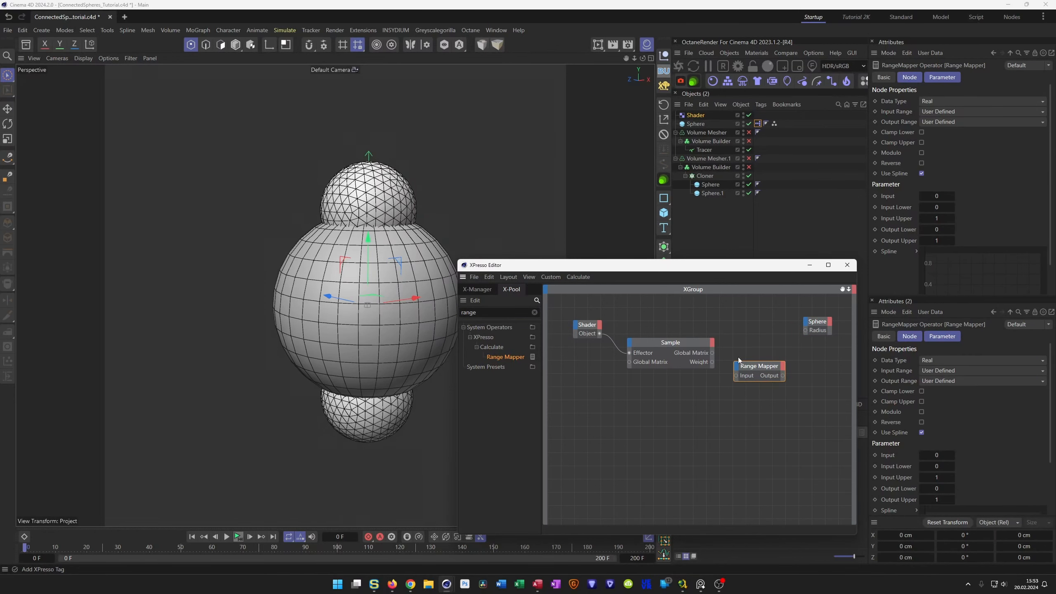
Set the Range Mapper's input range to Percent and connect the Sample node's Weight output to its input
click(958, 370)
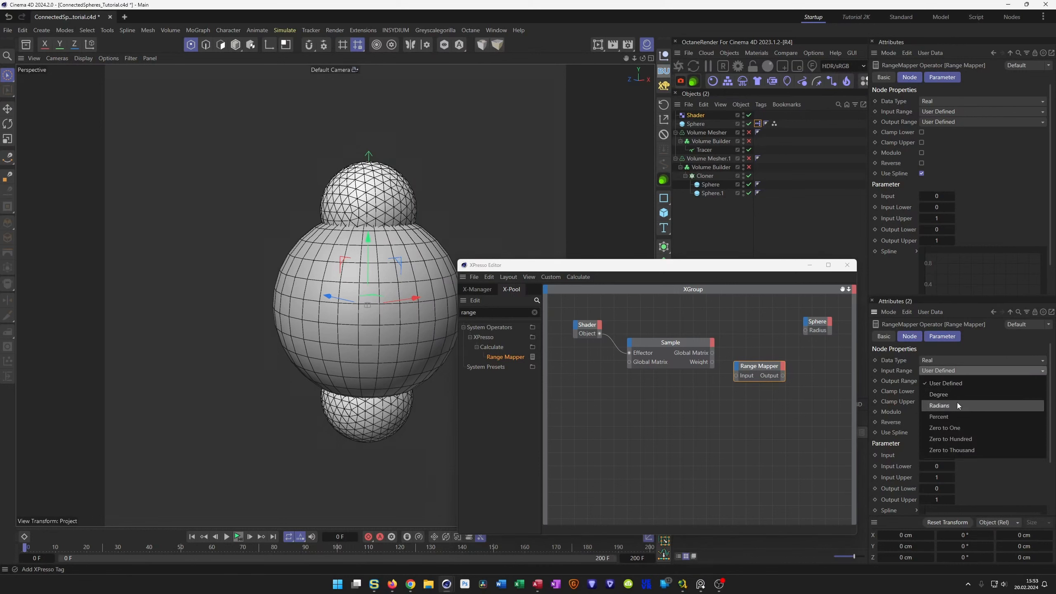
click(951, 416)
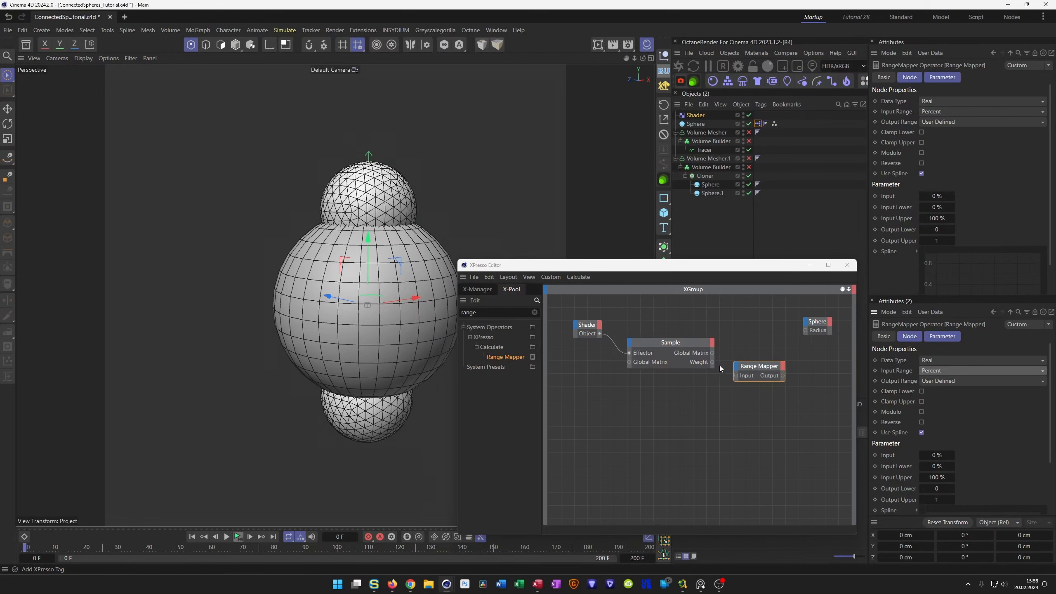
drag(711, 362, 737, 376)
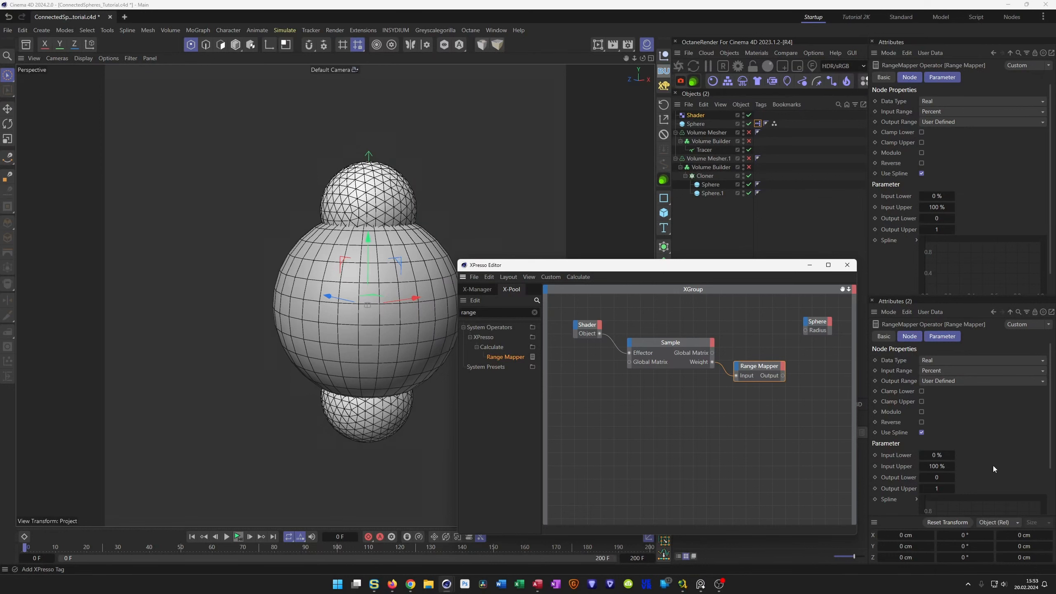
scroll(993, 466, down, 2)
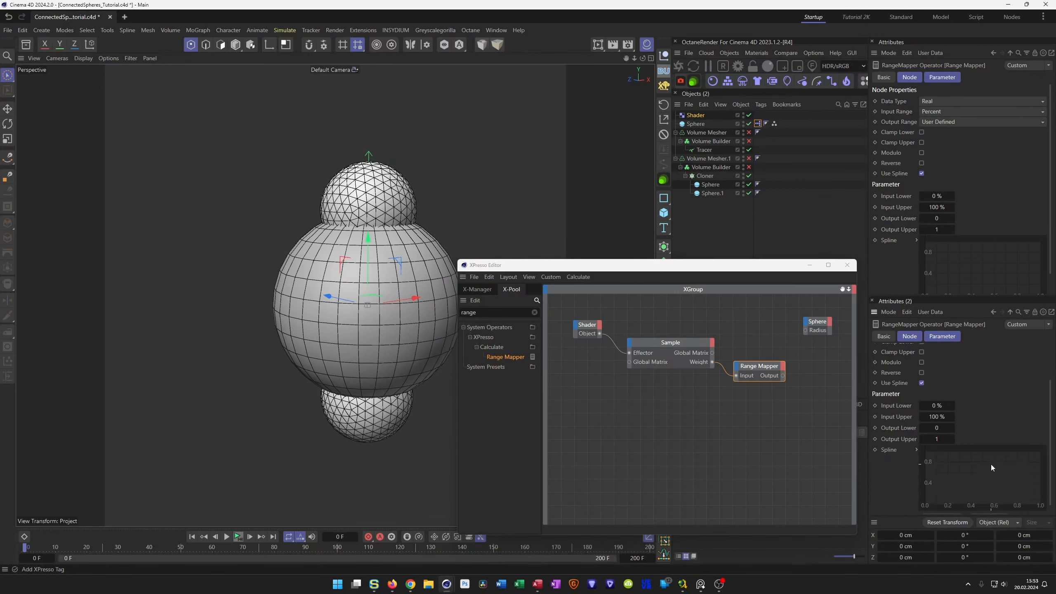
Set the Range Mapper's Output Upper to 200 and connect its output to the Sphere node's Radius input
click(937, 440)
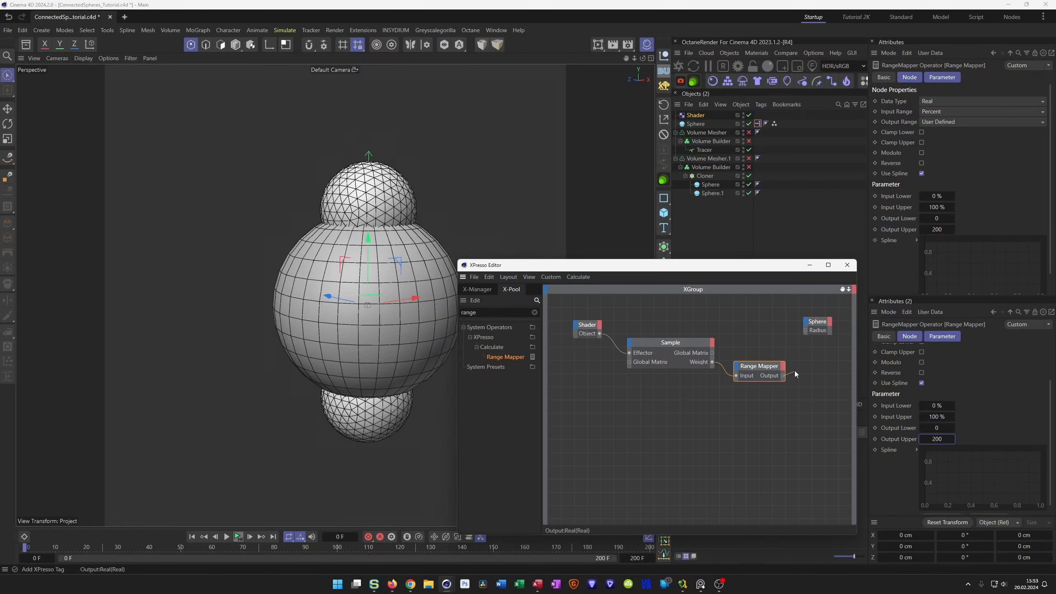
drag(807, 333, 806, 330)
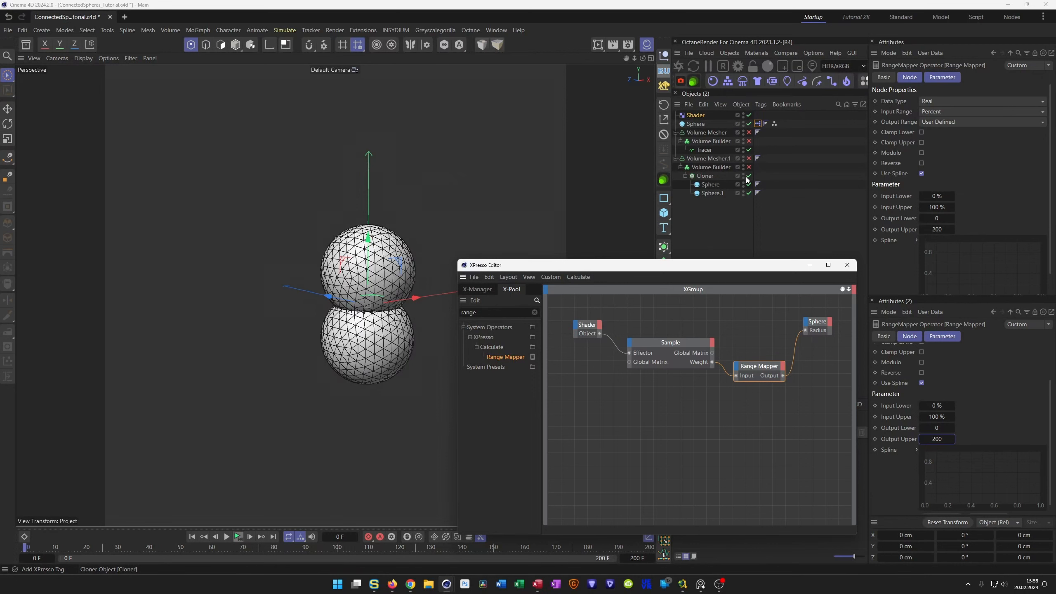
Hide Volume Mesher.1 in the viewport and play the animation to check the large sphere's changing radius
click(744, 160)
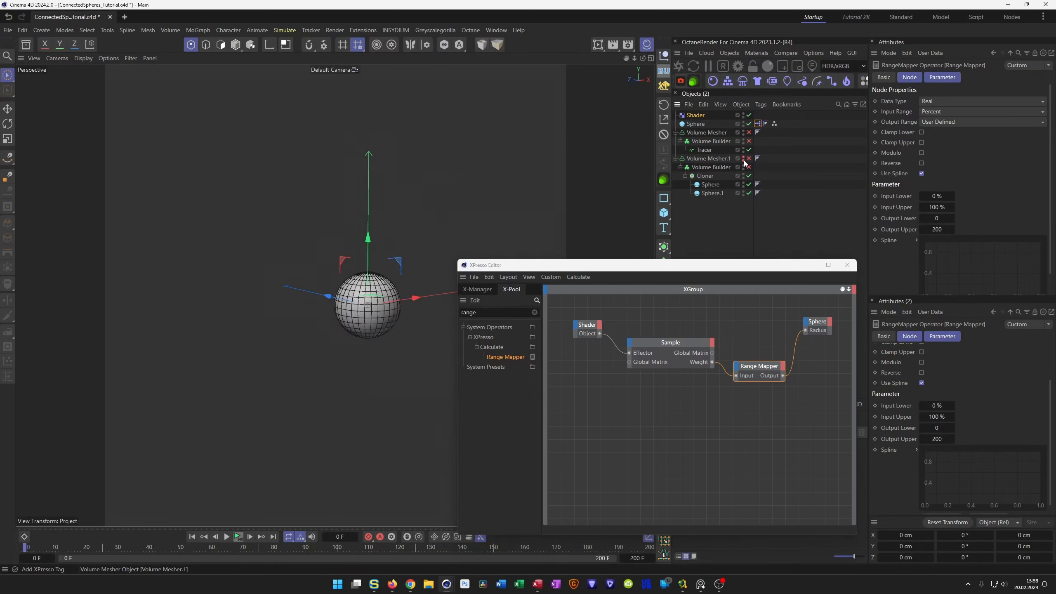
click(695, 123)
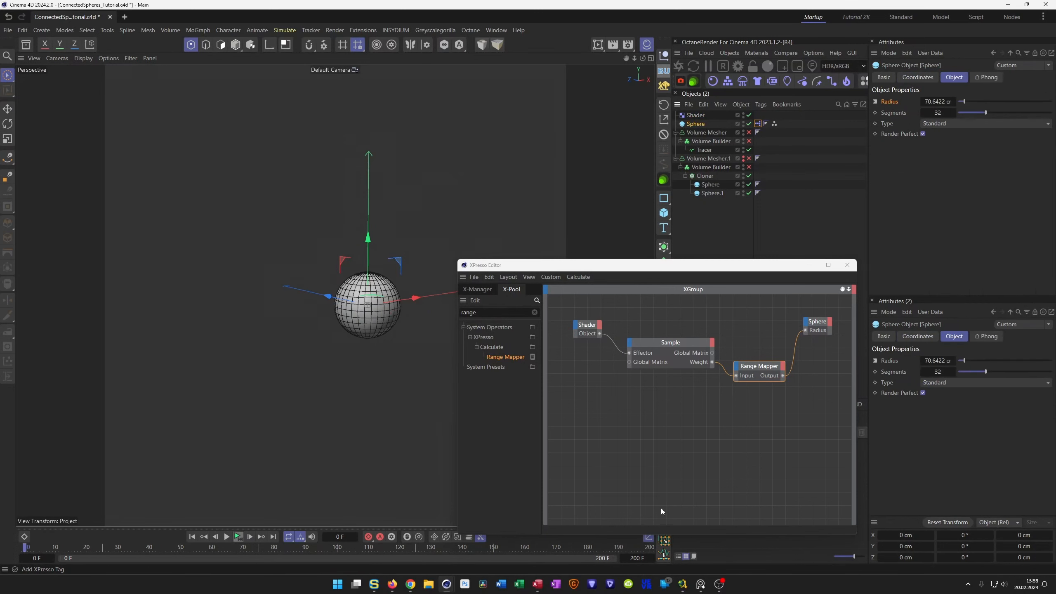
click(240, 538)
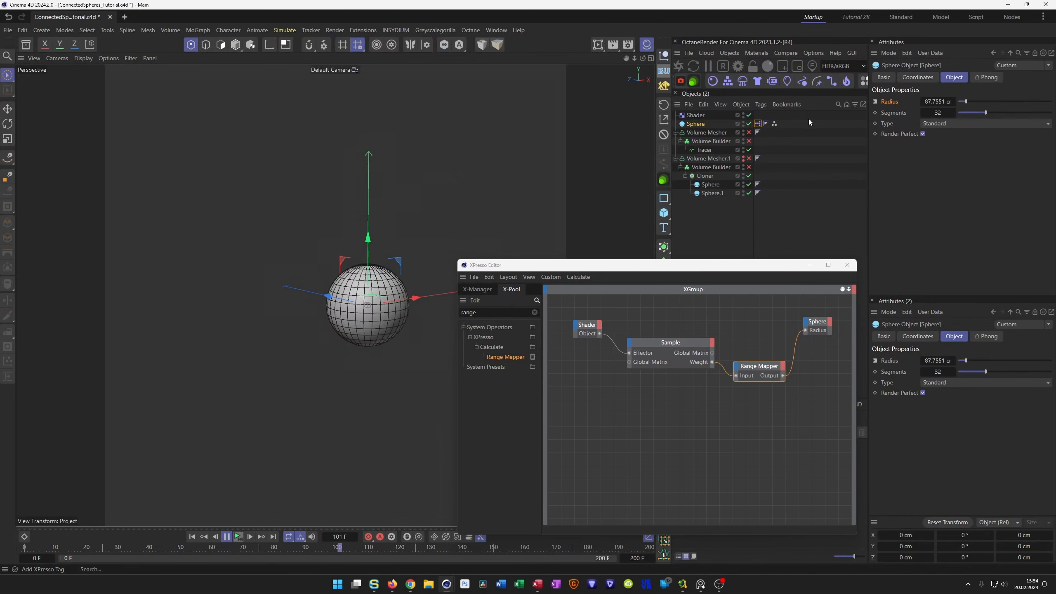
Try a Maximum of 200% and a Minimum of -200% for the Shader effector's strength range
click(695, 116)
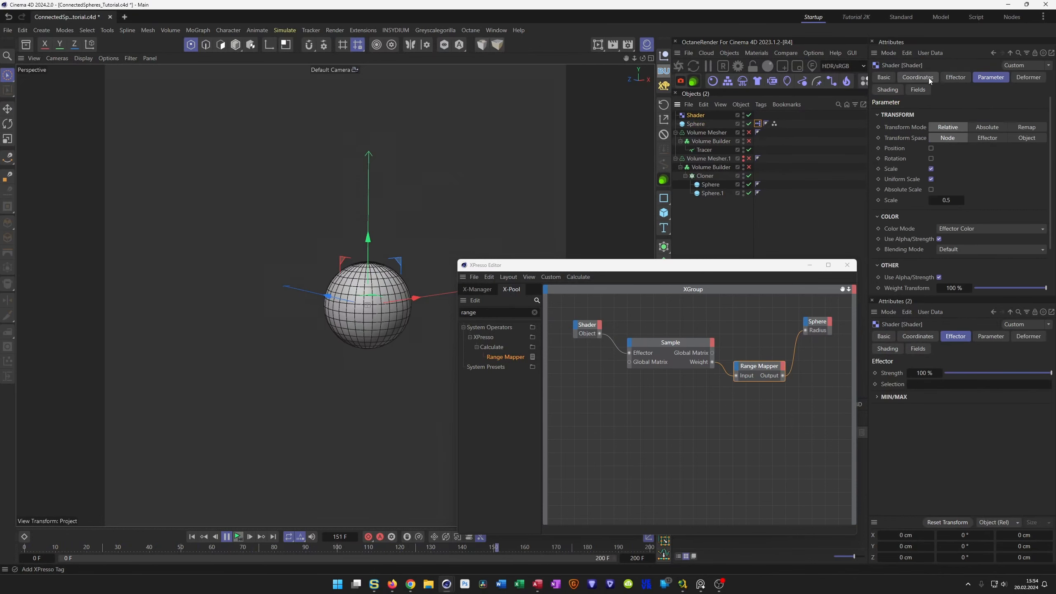
click(953, 78)
click(890, 139)
click(930, 151)
text(10)
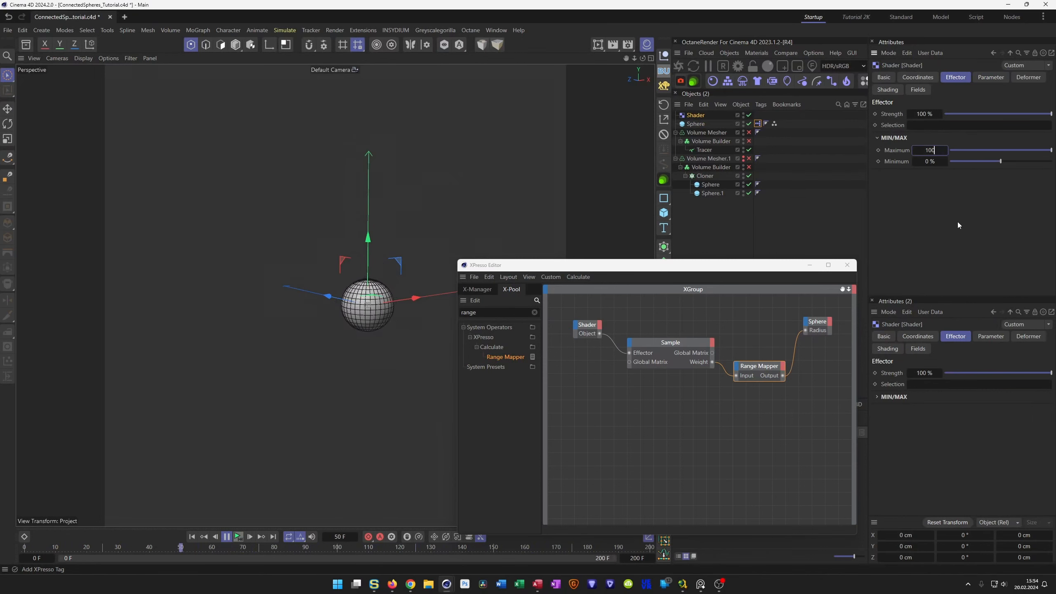
text(0)
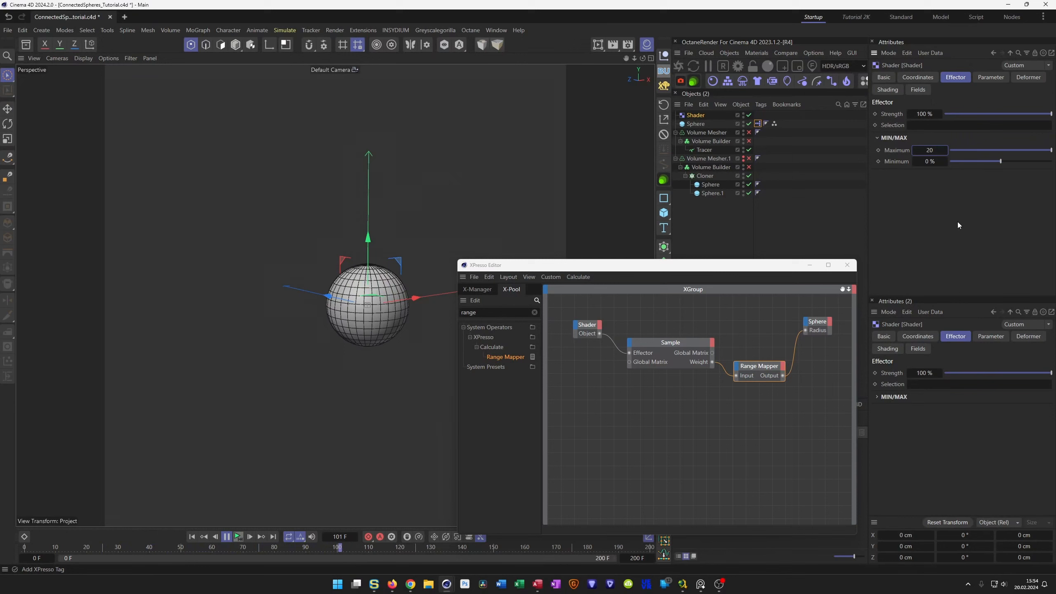
key(Tab)
text(-200)
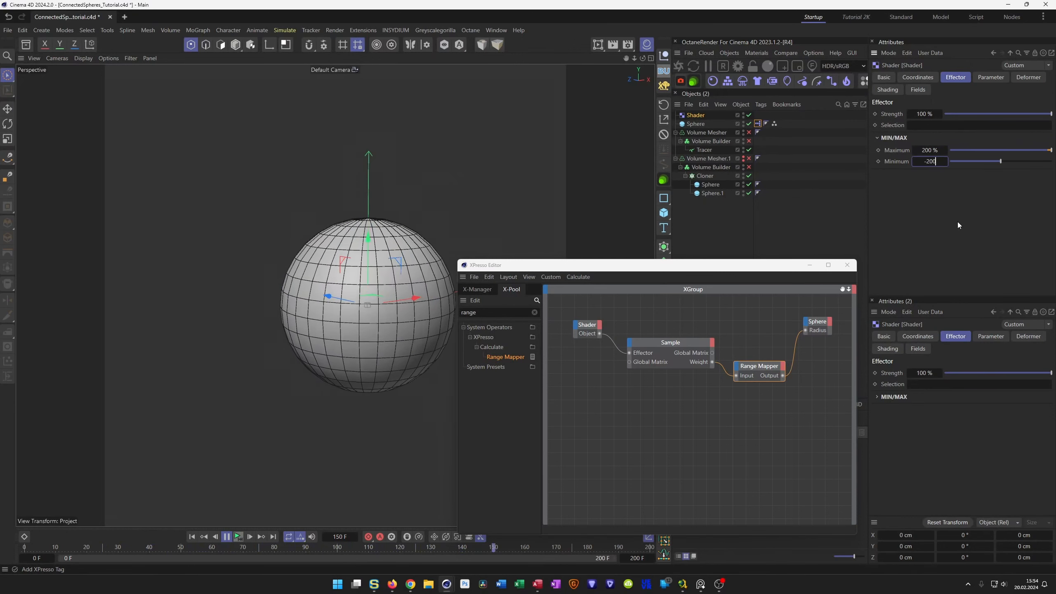
key(Return)
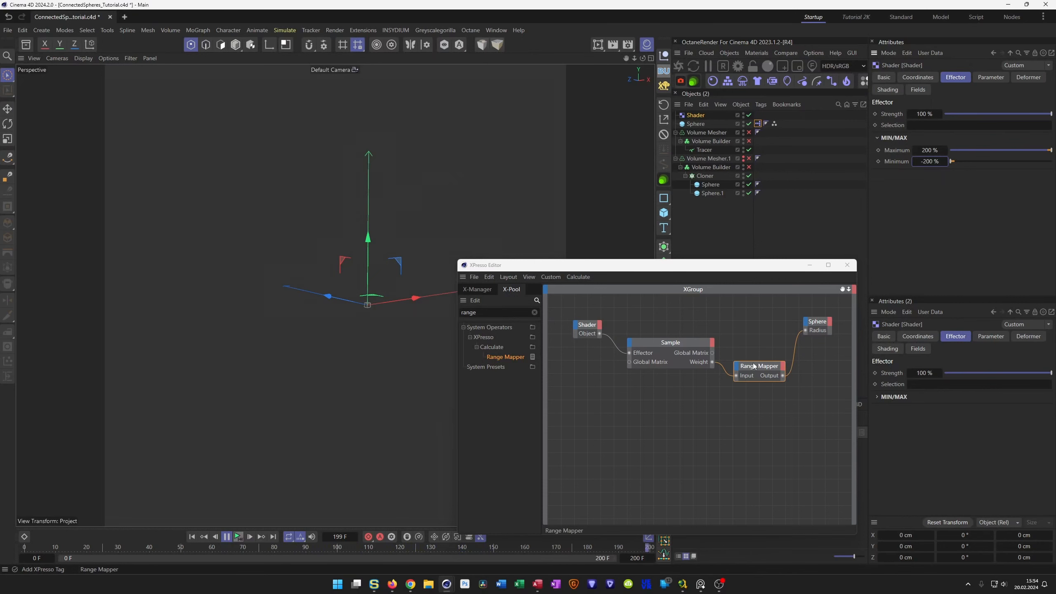
Set the Range Mapper's Output Upper to 400
click(739, 366)
click(939, 490)
text(400)
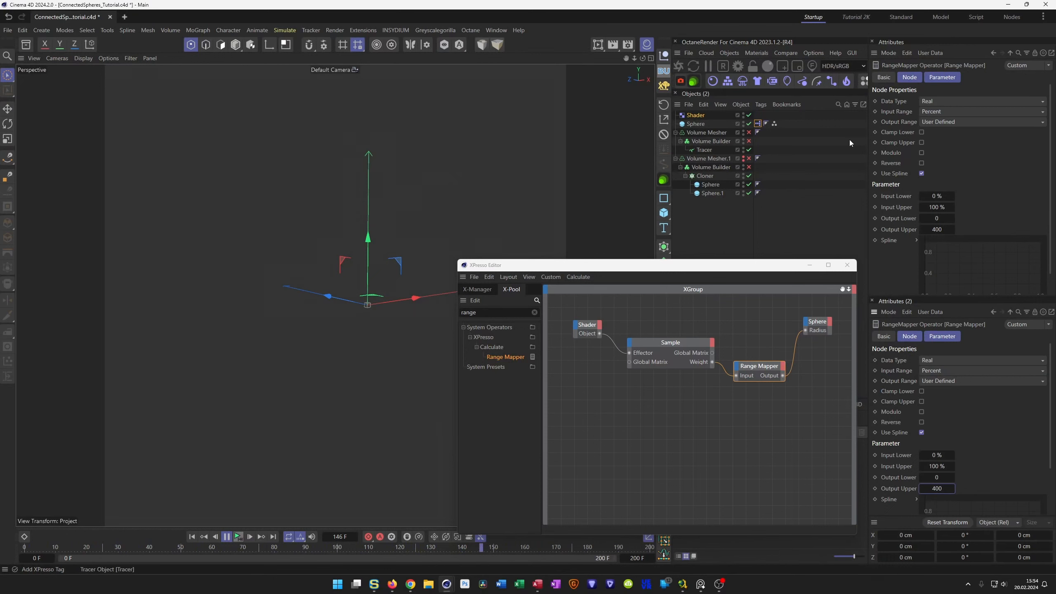
Return the Shader effector's Maximum to 100%, try a Minimum of -100% and set it back to 0%
click(701, 117)
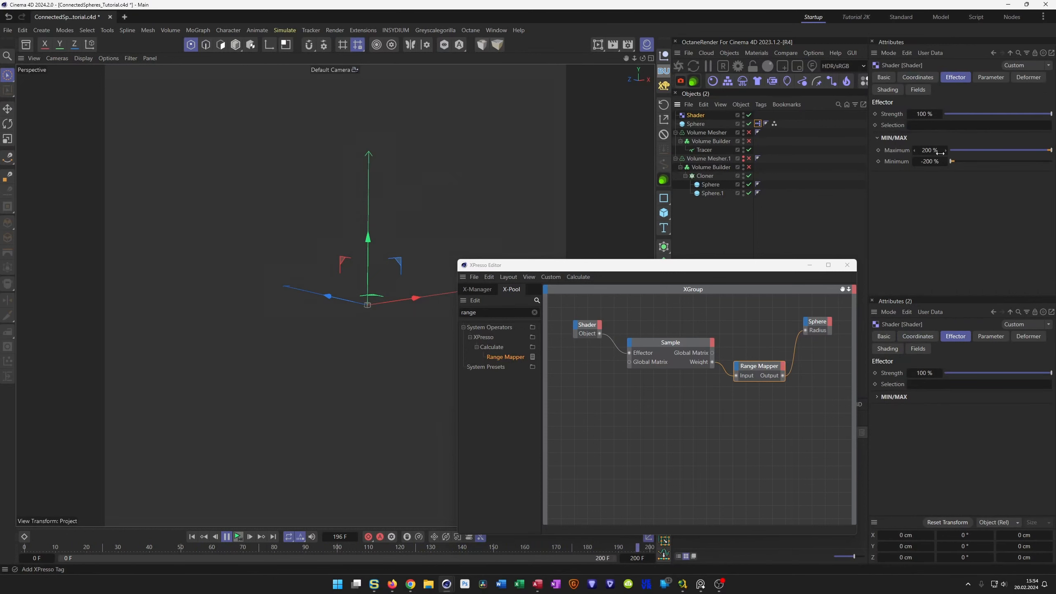
click(930, 150)
text(100)
key(Tab)
text(-100)
key(Return)
text(0)
key(Return)
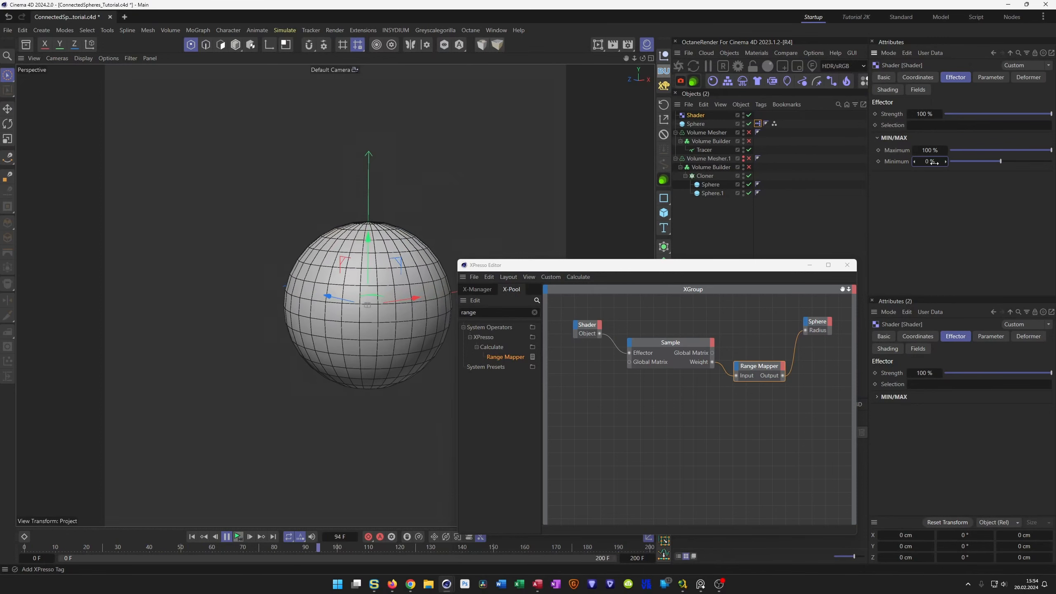
Tune the Shader effector's strength range during playback to a Maximum of 164% and a Minimum of -51%
drag(933, 162, 913, 162)
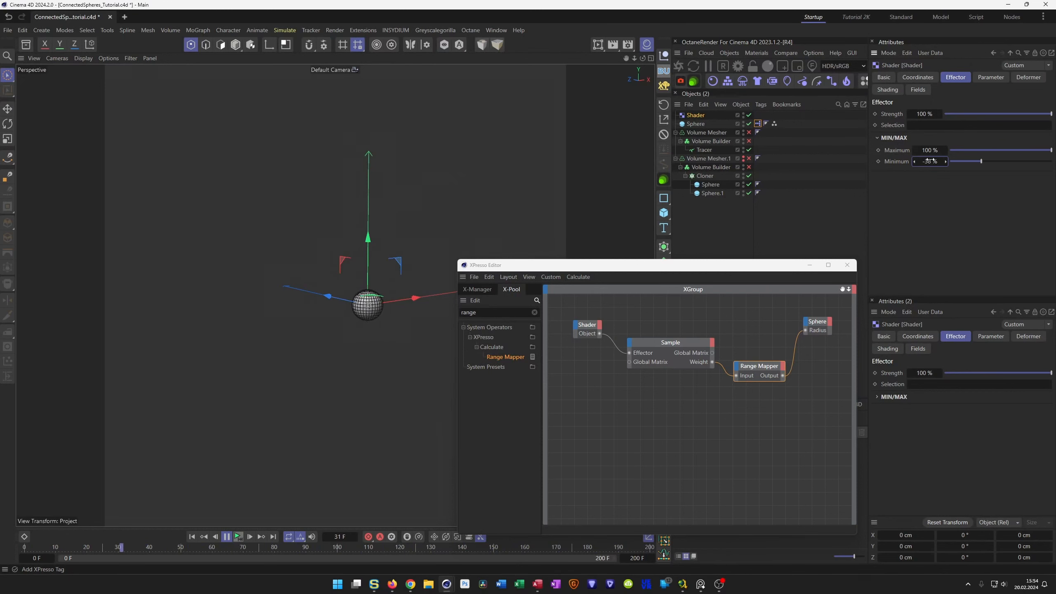
drag(930, 161, 925, 161)
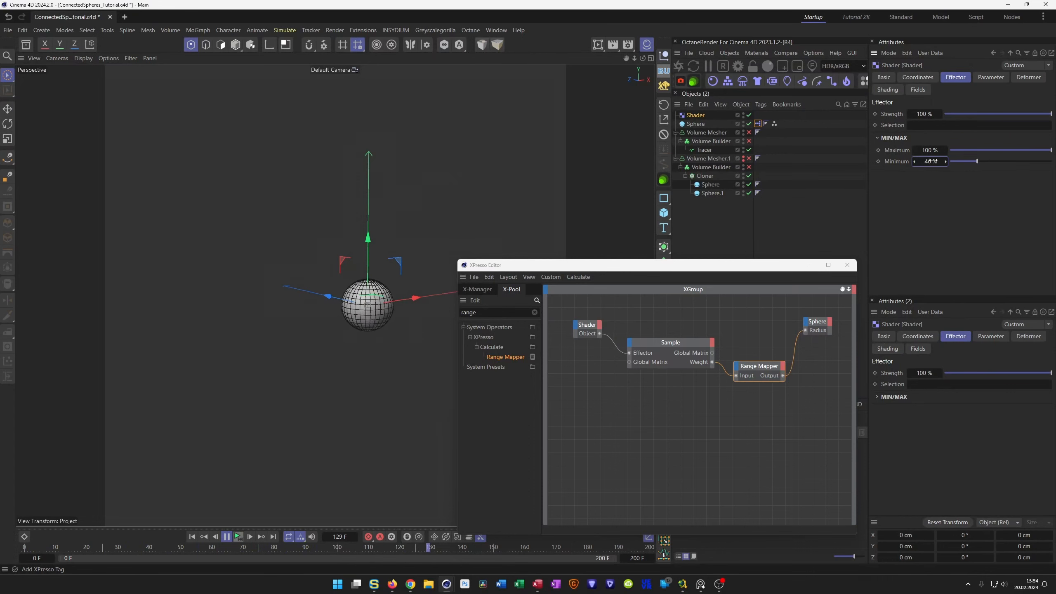
drag(932, 161, 933, 161)
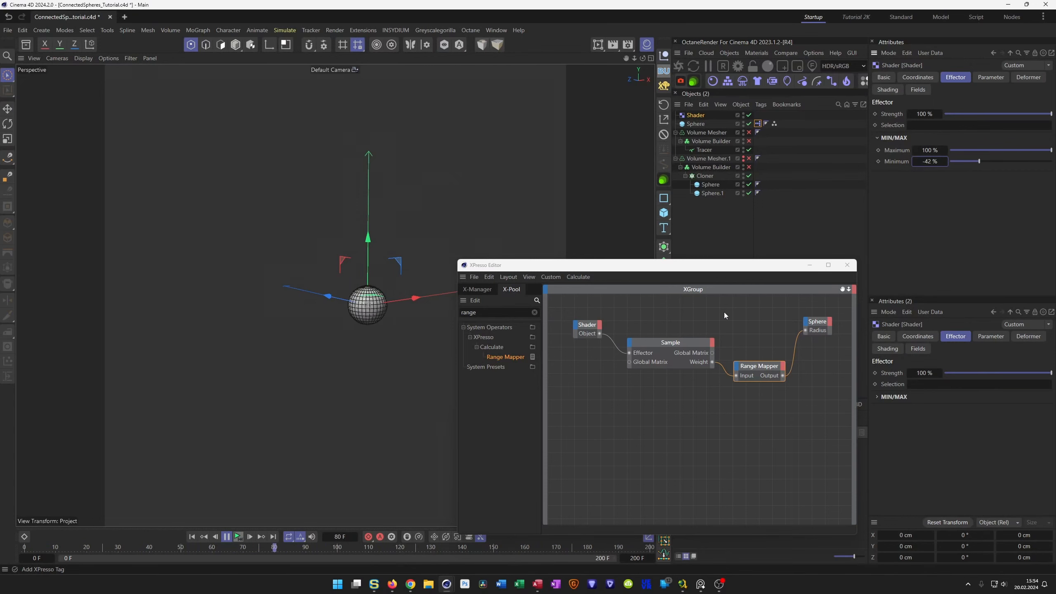
scroll(932, 161, up, 4)
scroll(922, 162, up, 11)
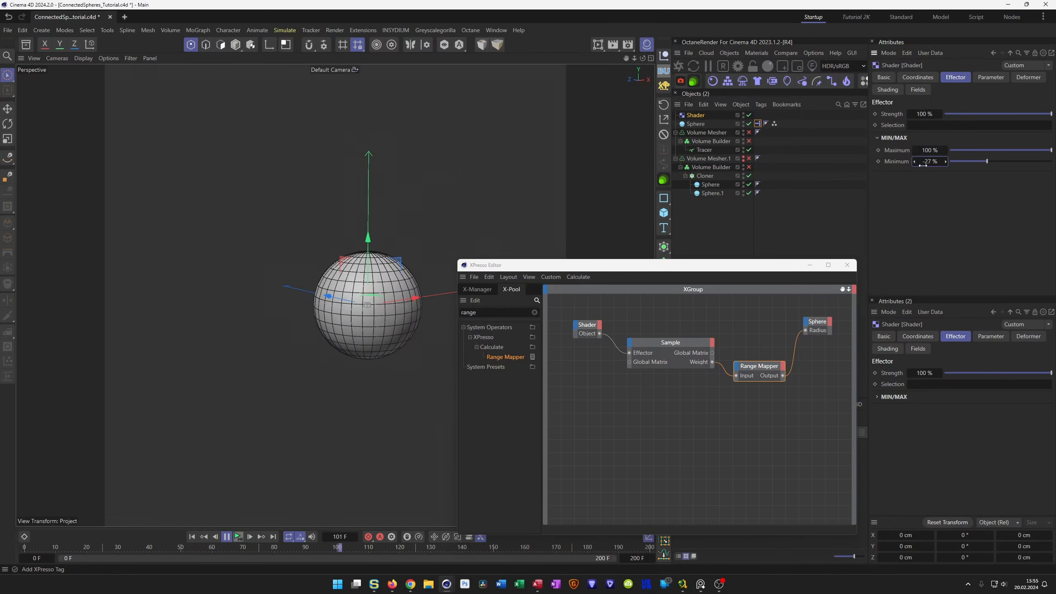
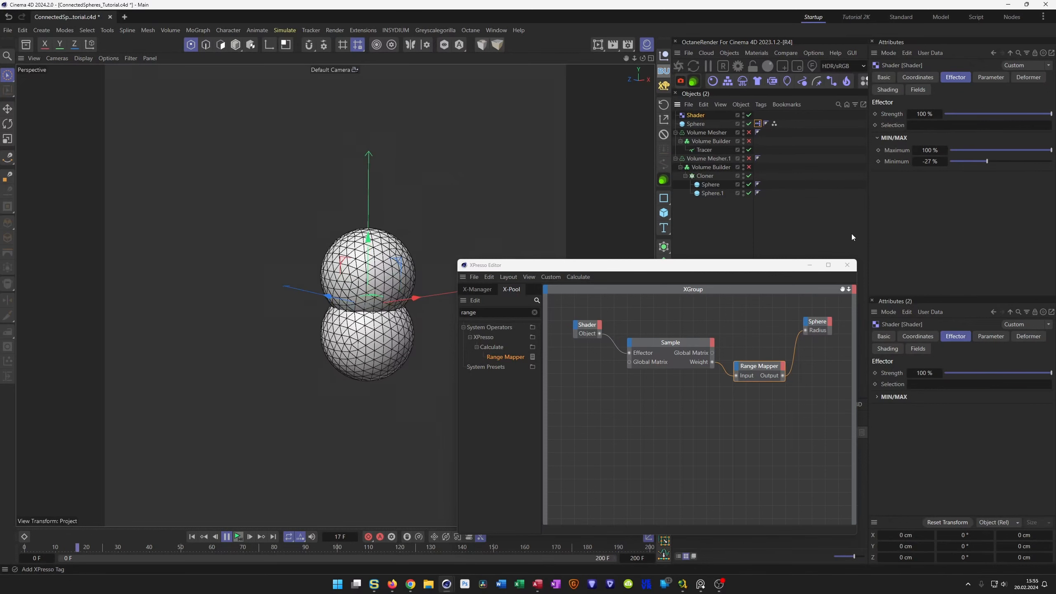
drag(946, 150, 975, 150)
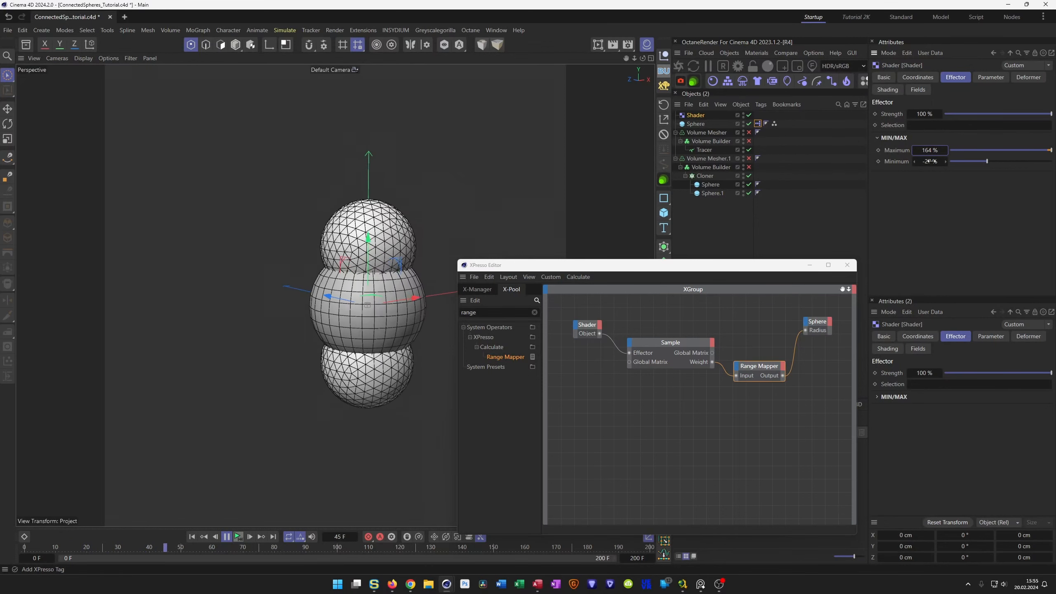
drag(930, 161, 913, 162)
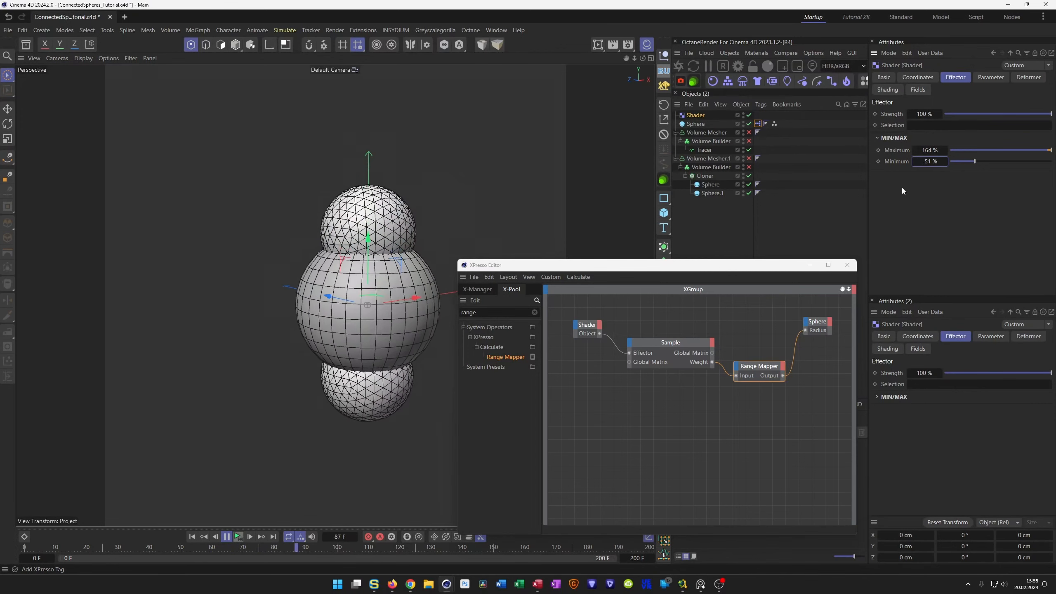
Close the XPresso Editor, stop playback at the start of the timeline and save the project
click(847, 264)
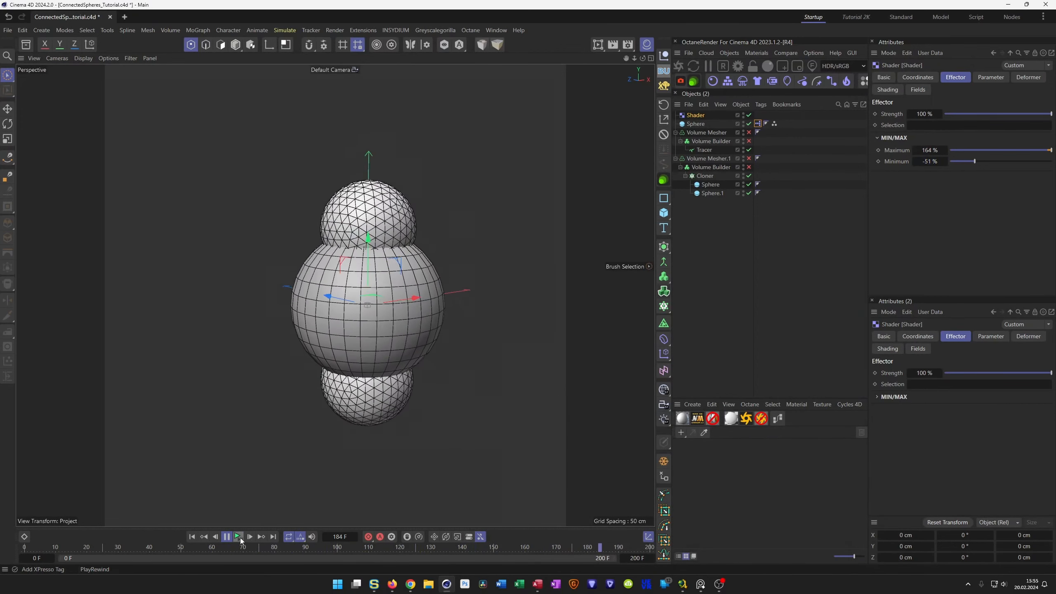
click(238, 537)
key(ctrl+s)
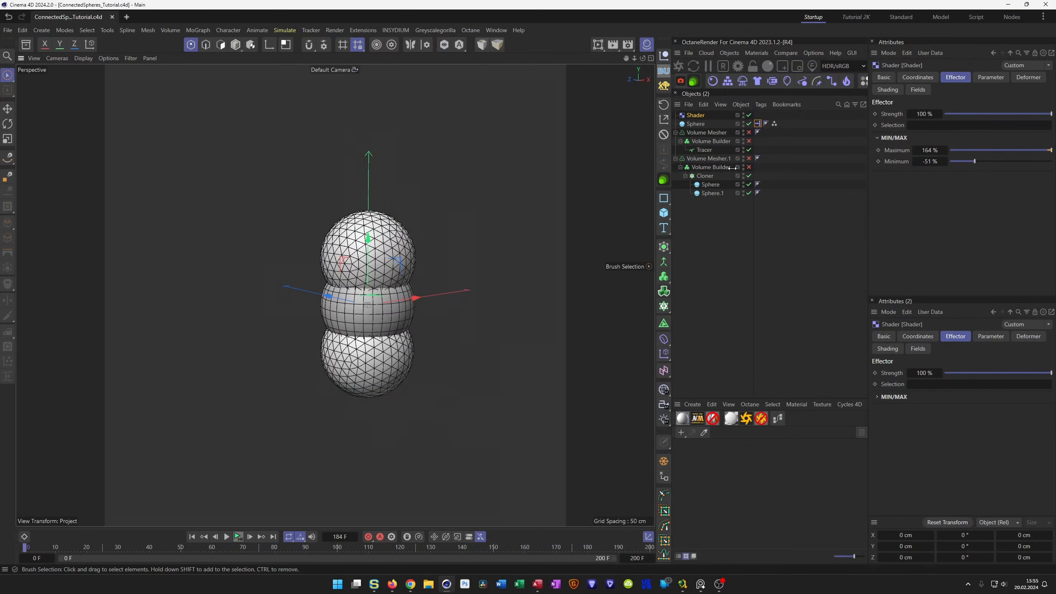
Hide the large sphere and enable both Volume Meshers together with their Volume Builders
click(744, 123)
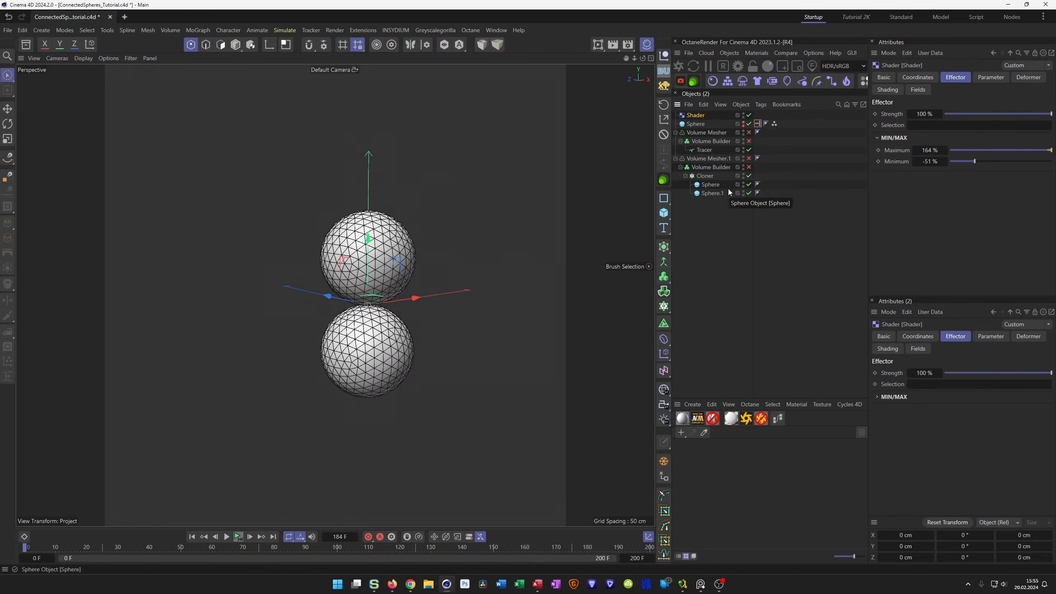
click(749, 167)
click(749, 158)
click(749, 142)
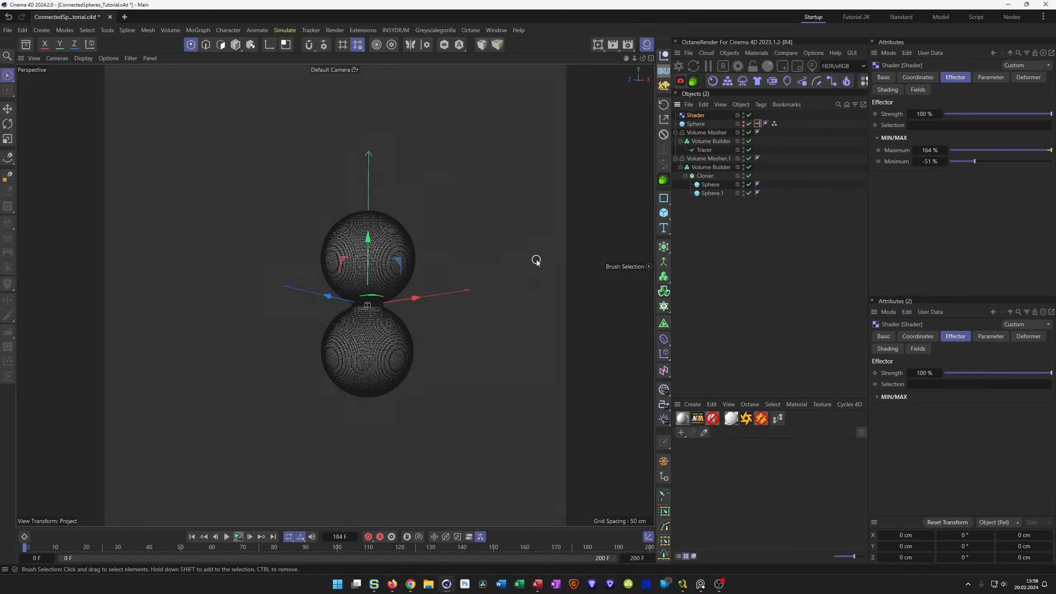
Add the Cloner to the Tracer's Volume Builder in Subtract mode and play the animation to check it
click(719, 141)
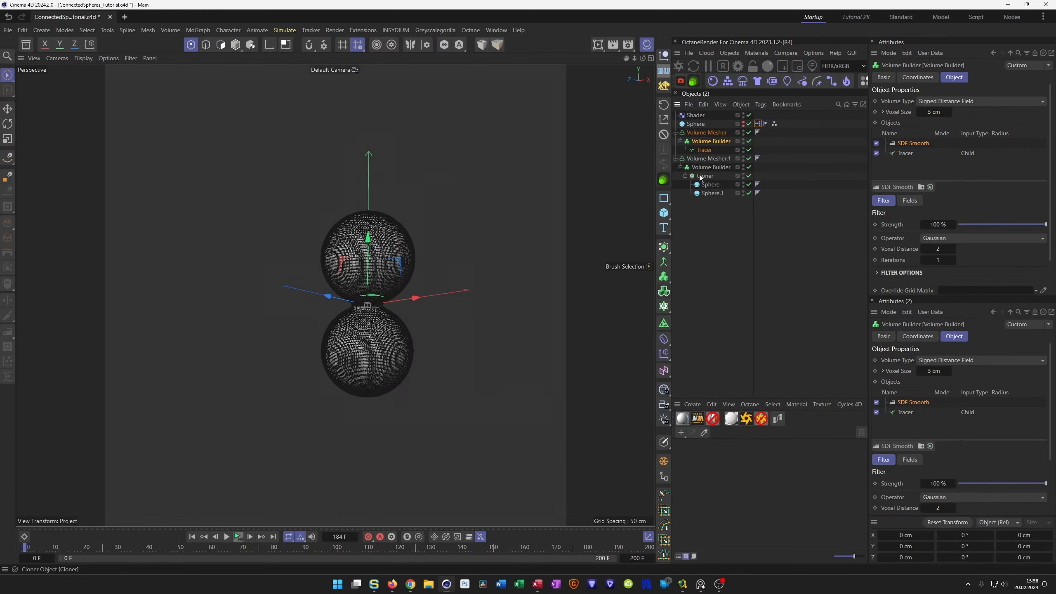
drag(902, 152, 908, 150)
click(953, 154)
click(950, 177)
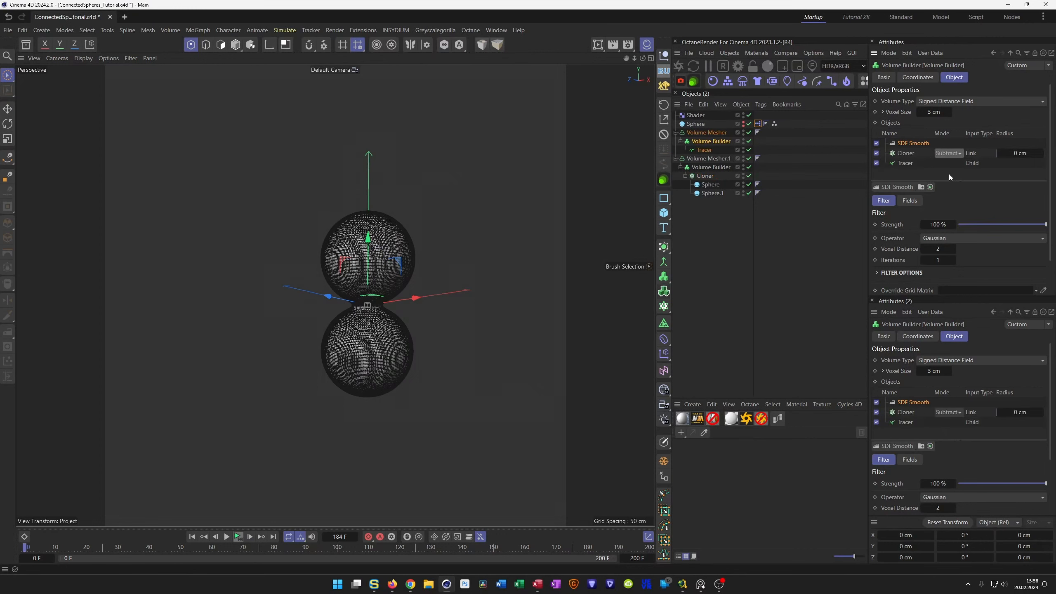
click(236, 538)
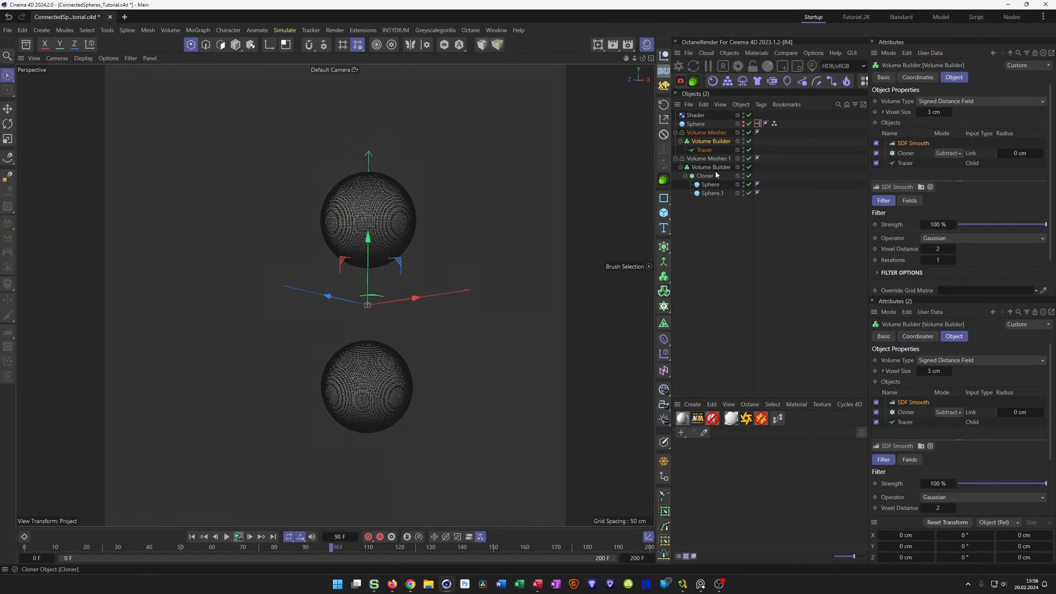
Replace the two spheres in the Tracer's Trace Link list with the Cloner
click(707, 150)
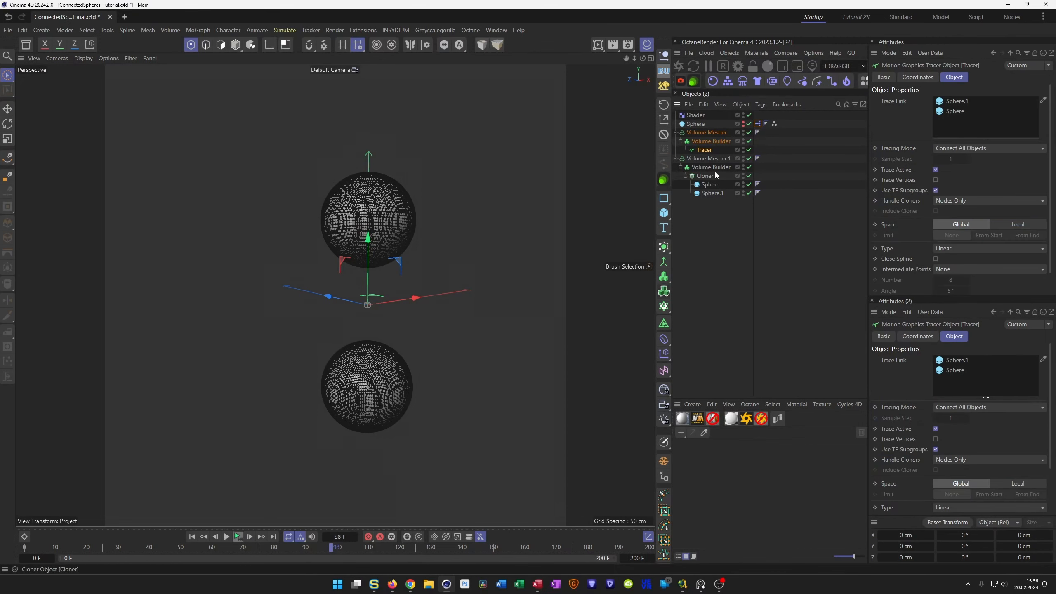
drag(942, 122, 964, 92)
drag(959, 120, 970, 116)
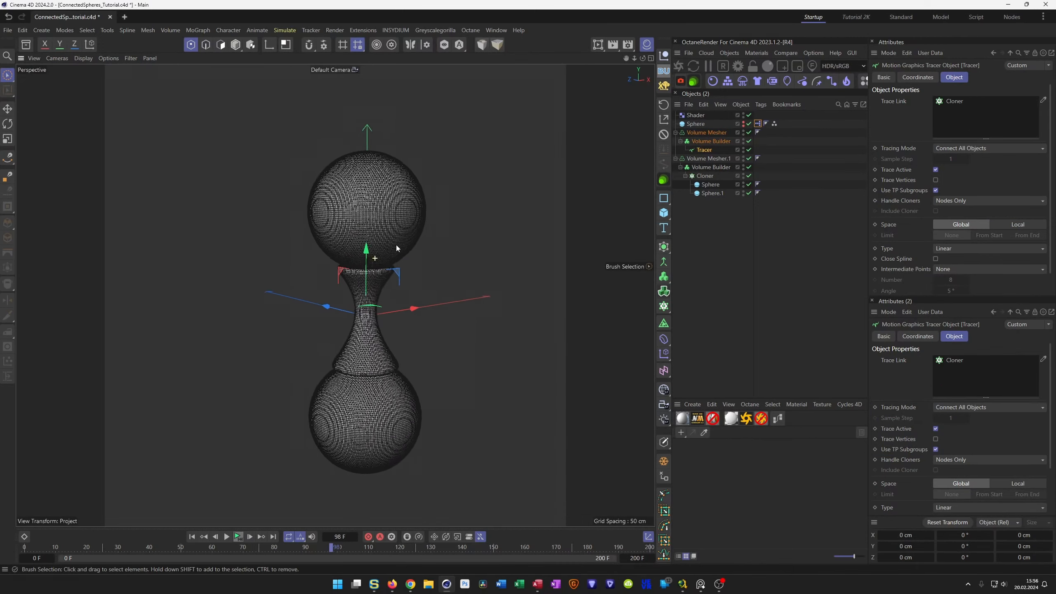
Switch the viewport to Gouraud Shading without wireframes and play the animation of the connected spheres
scroll(407, 239, up, 2)
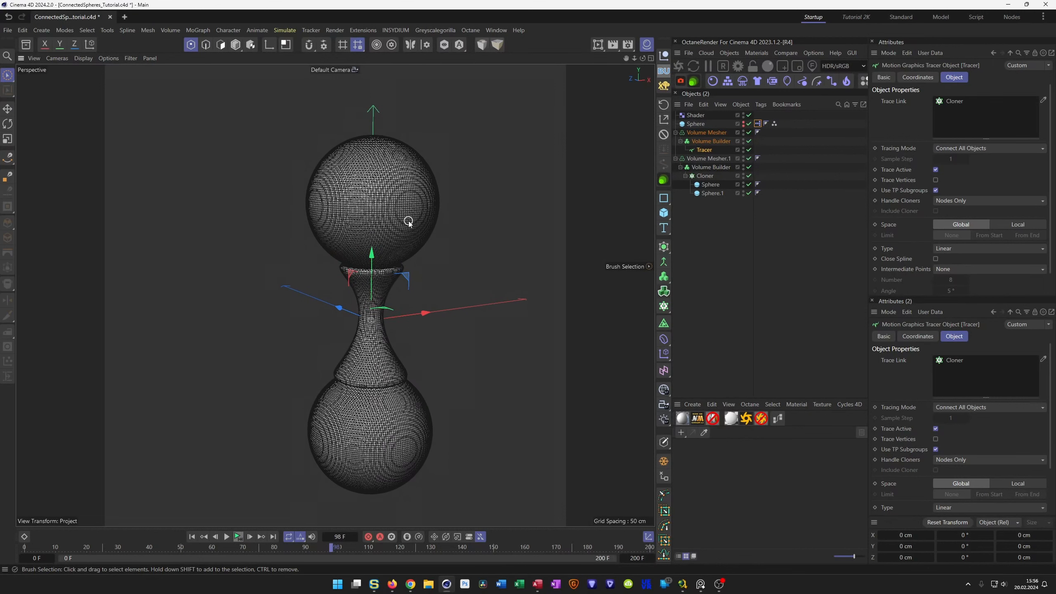
key(n)
key(a)
scroll(366, 291, down, 4)
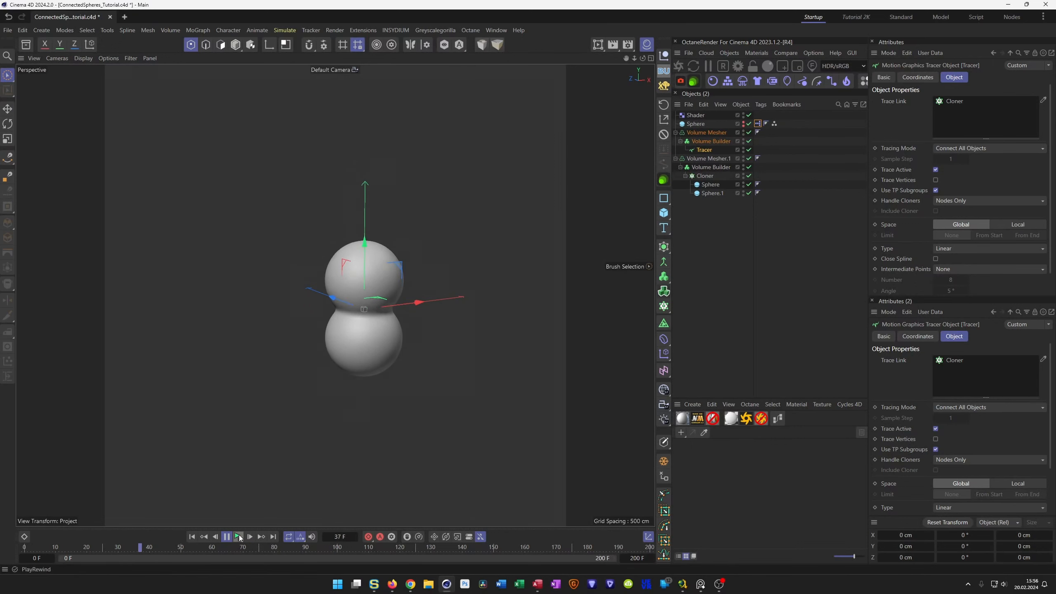
click(238, 537)
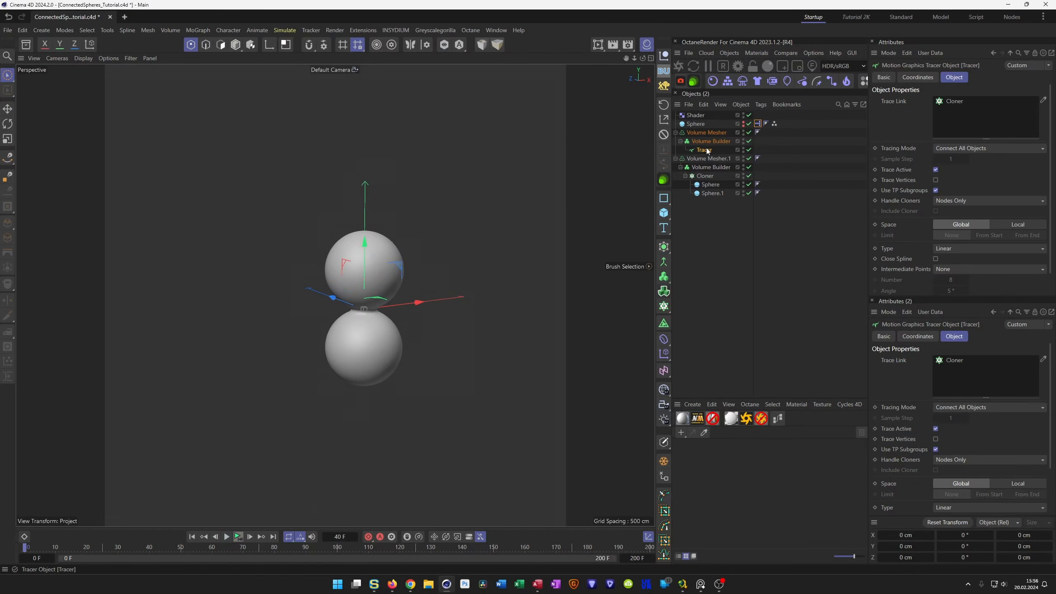
Set the Seed of the Shader effector's Noise shader to 666
click(699, 116)
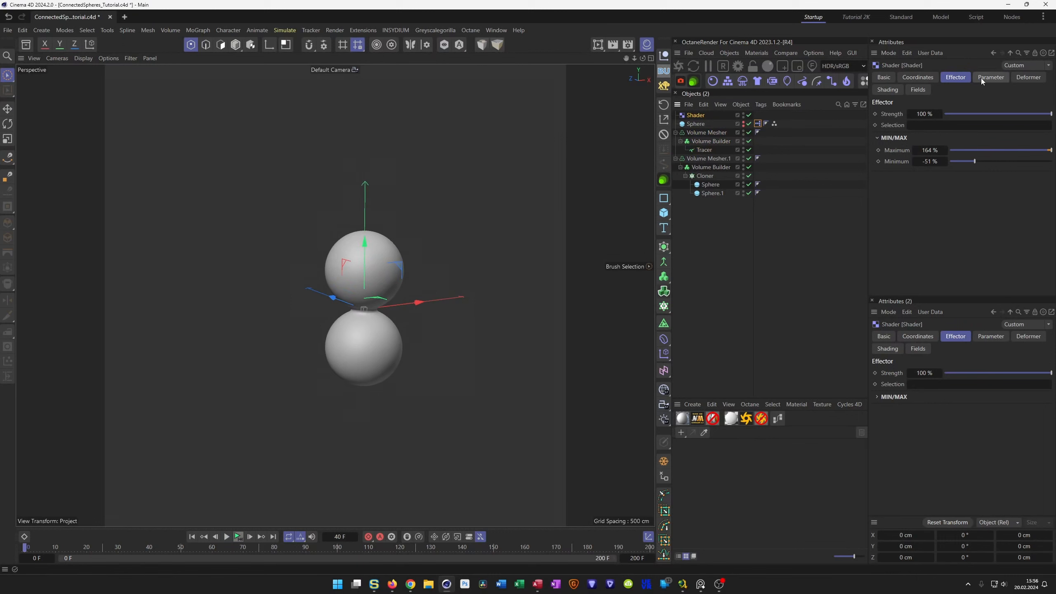
click(896, 90)
click(913, 151)
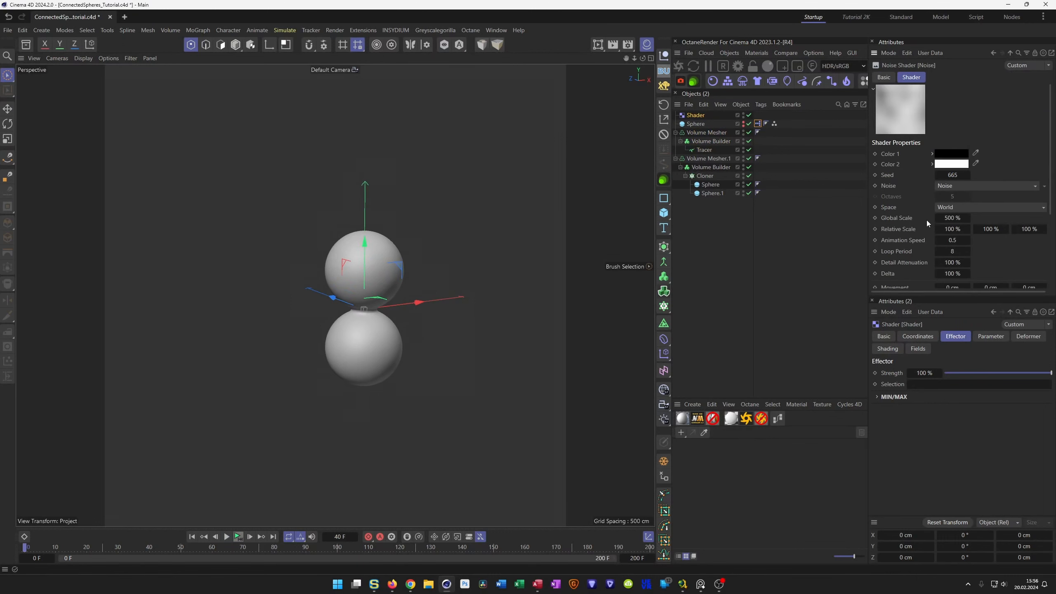
click(970, 175)
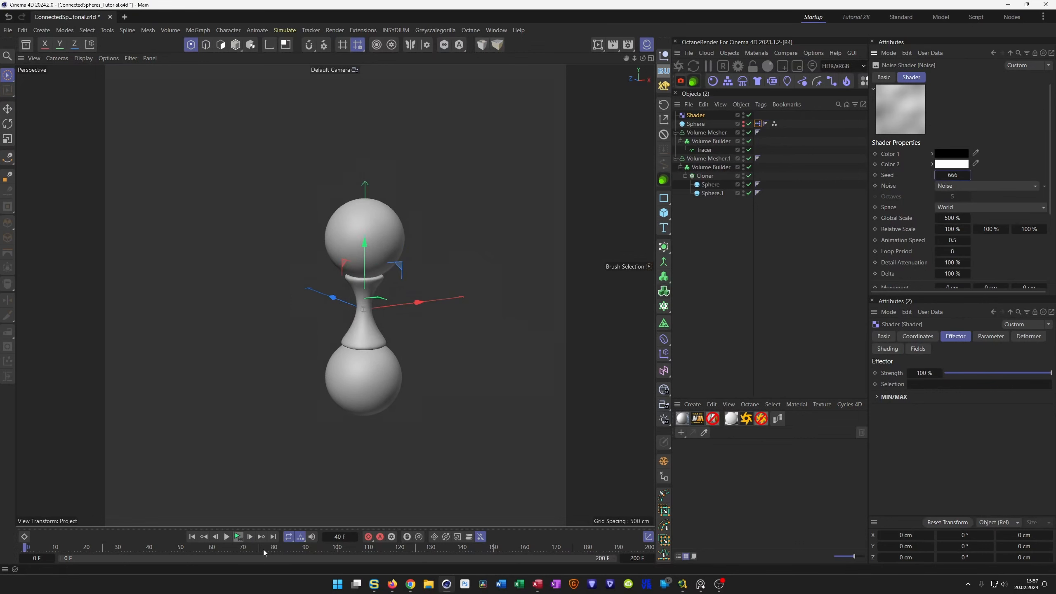
Check the motion in playback and set the Shader effector's Maximum to 141 %
click(239, 537)
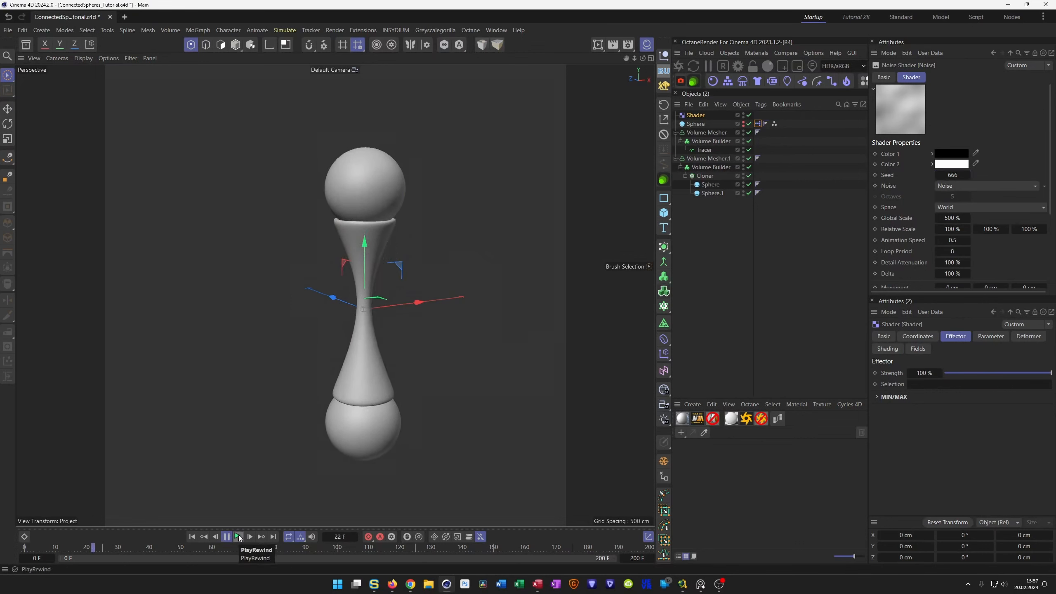
click(239, 538)
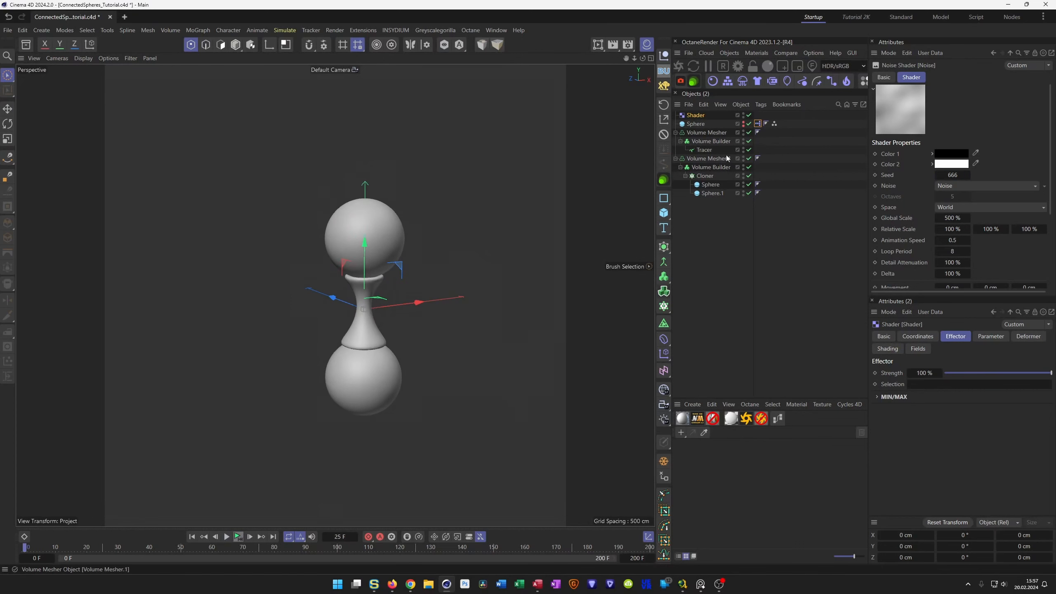
click(695, 115)
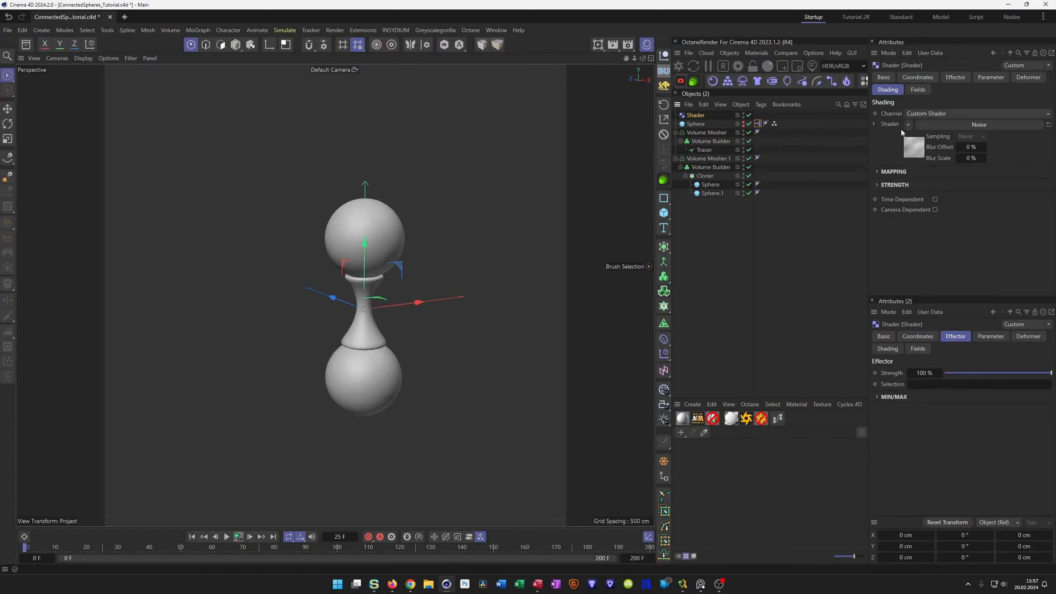
click(956, 77)
drag(931, 151, 919, 151)
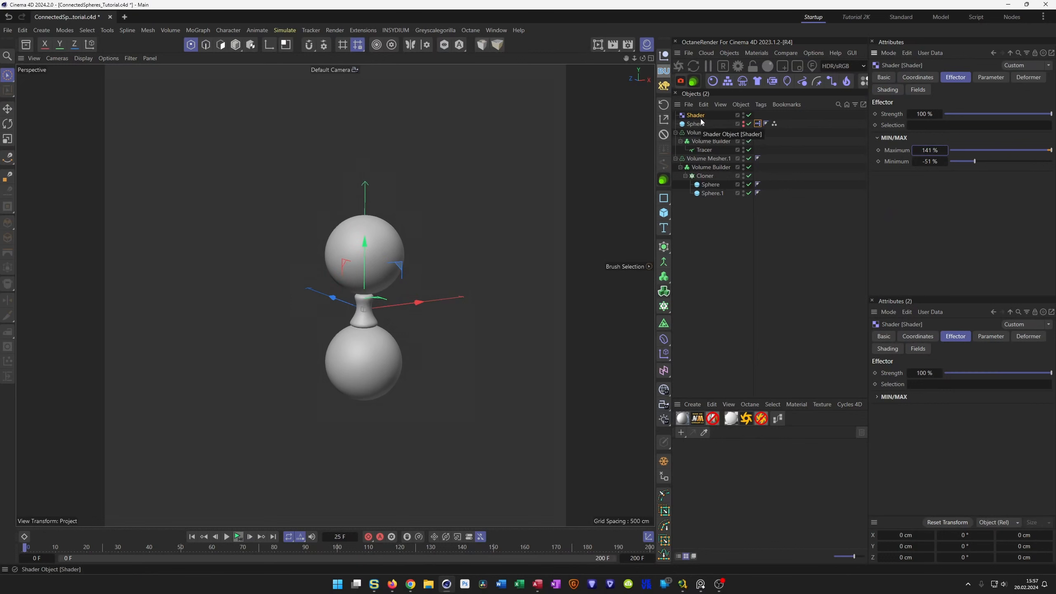
Move the middle point of the Tracer's Scale Along curve in its Volume Builder to X 0.5 and play the animation
click(704, 150)
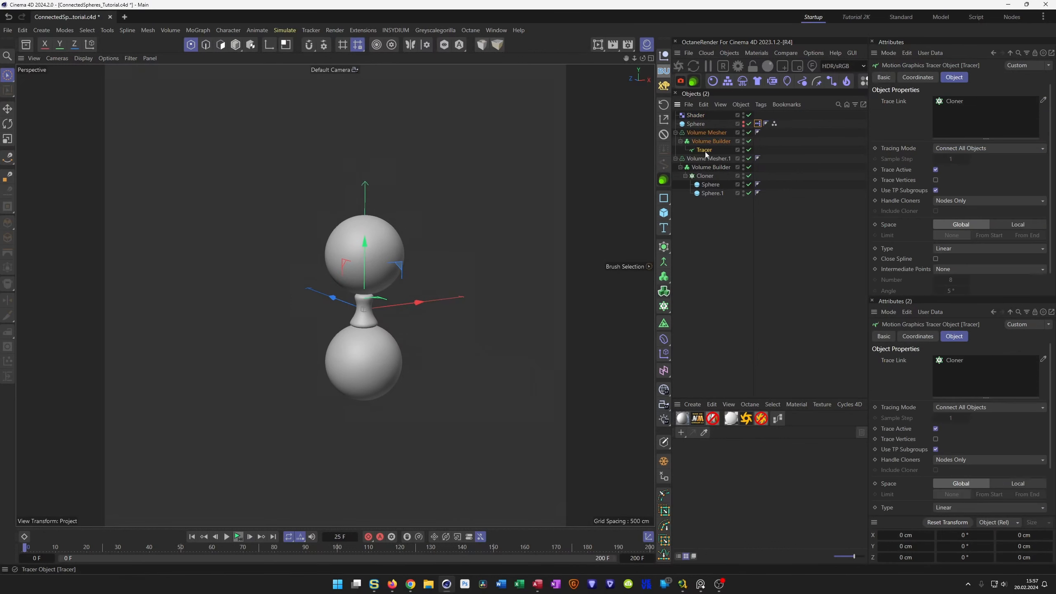
click(708, 142)
click(907, 163)
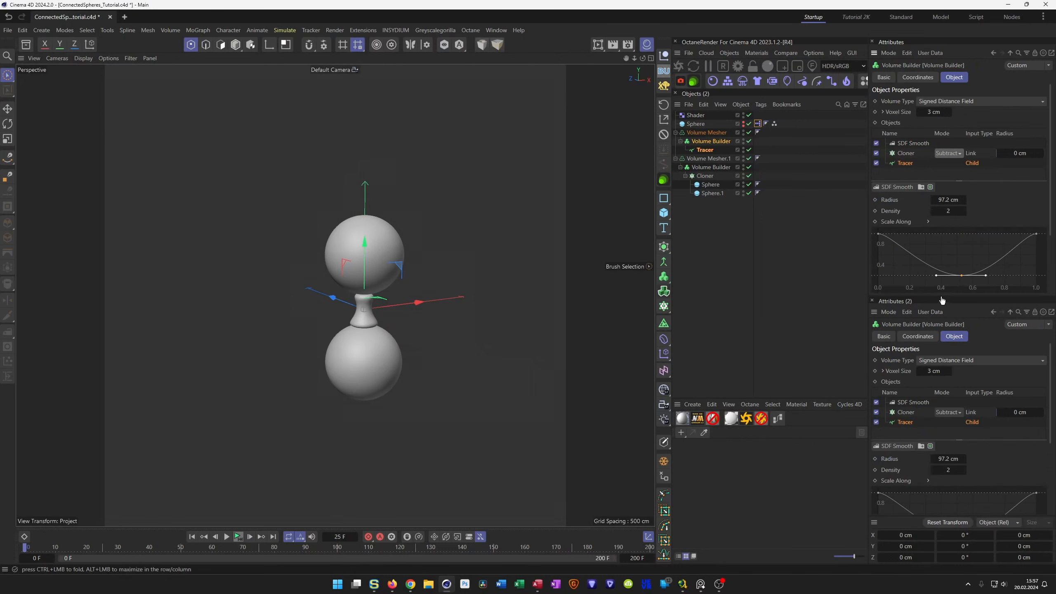
drag(942, 300, 941, 371)
scroll(894, 303, down, 1)
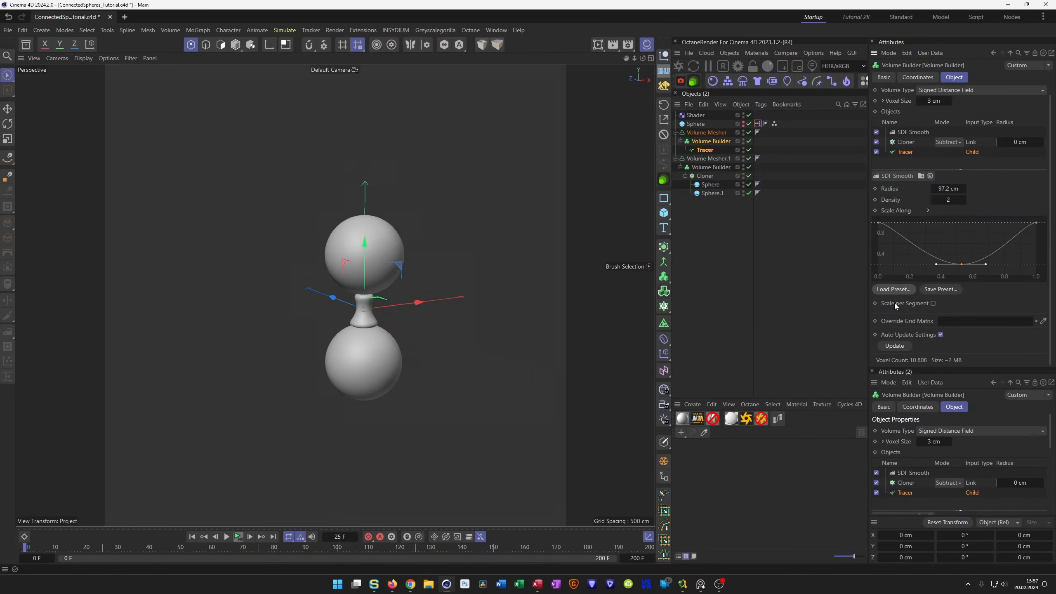
click(928, 210)
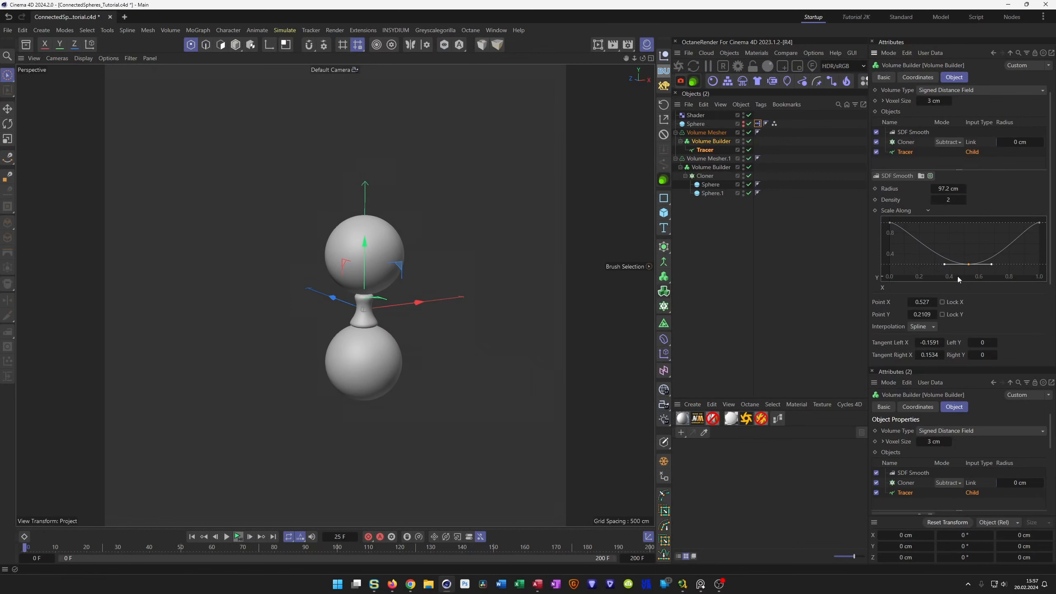
click(920, 302)
text(.5)
key(Return)
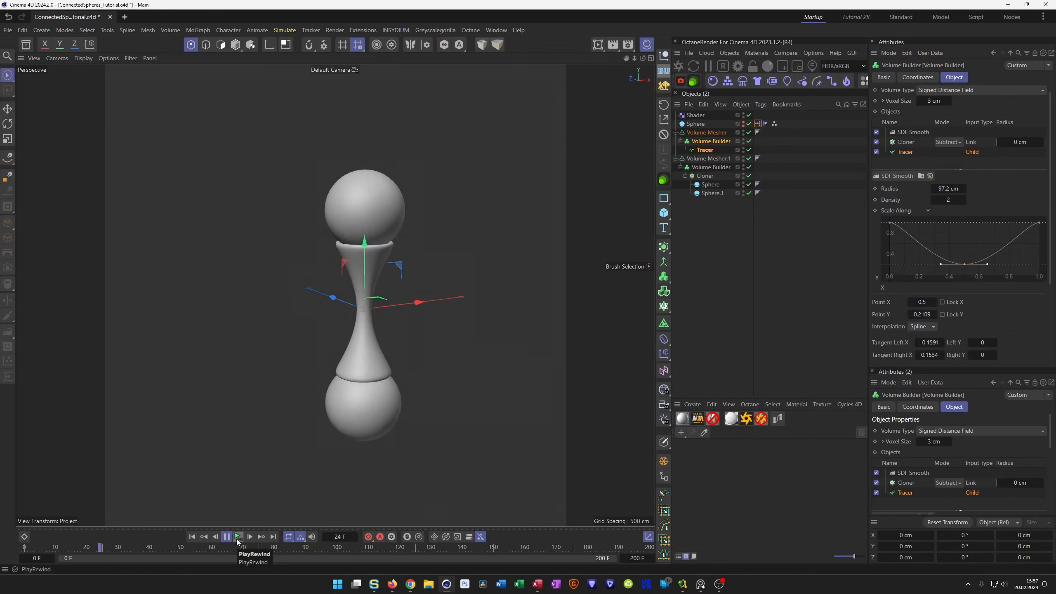
click(237, 539)
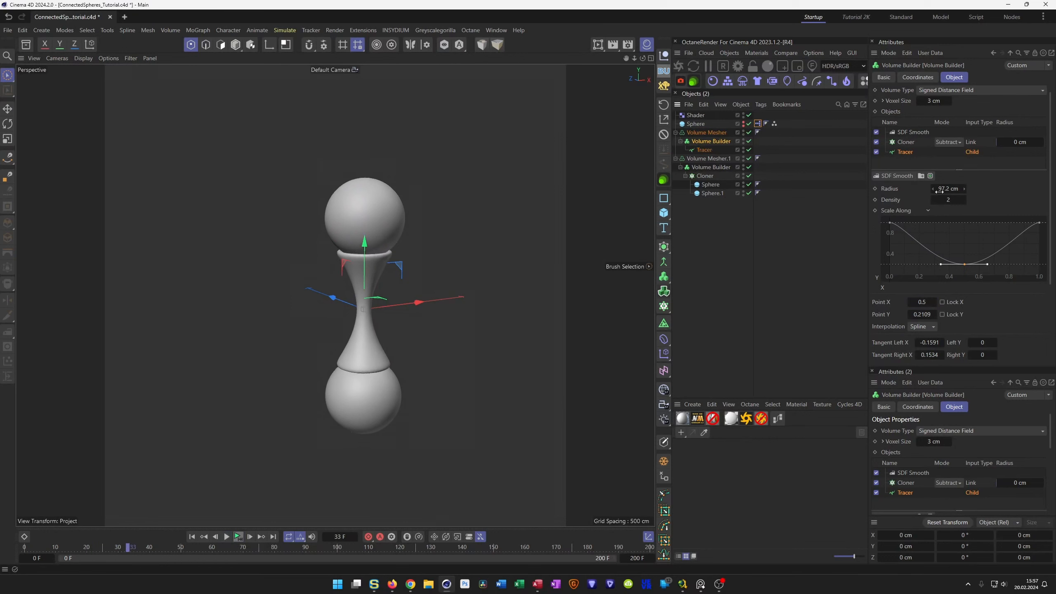
Set the Tracer's Radius in the Volume Builder to 105.9 cm and inspect the rim around the upper sphere
drag(947, 189, 951, 189)
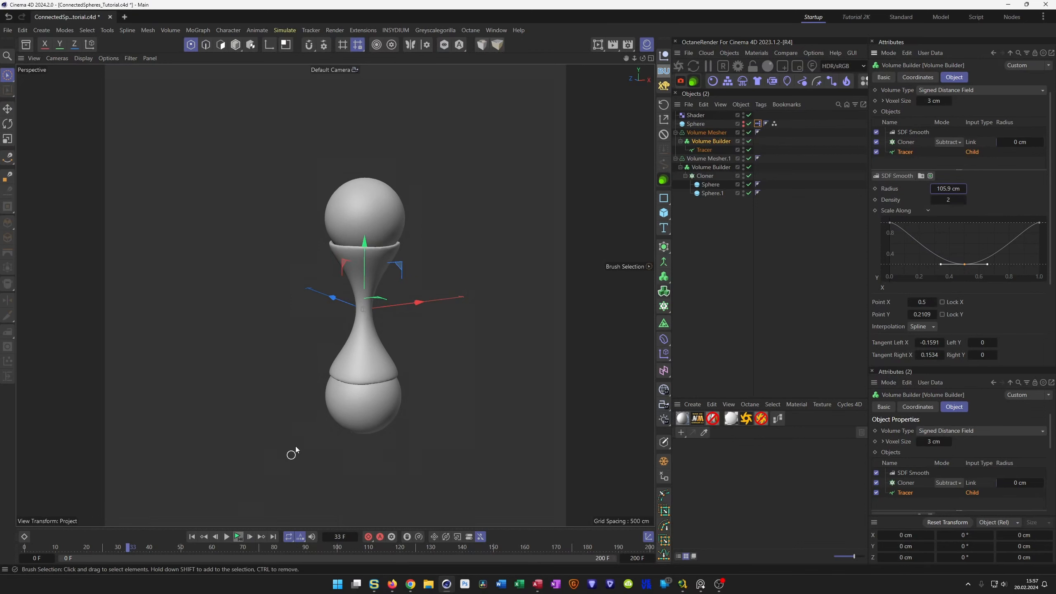
scroll(423, 229, up, 2)
alt+drag(422, 311, 442, 298)
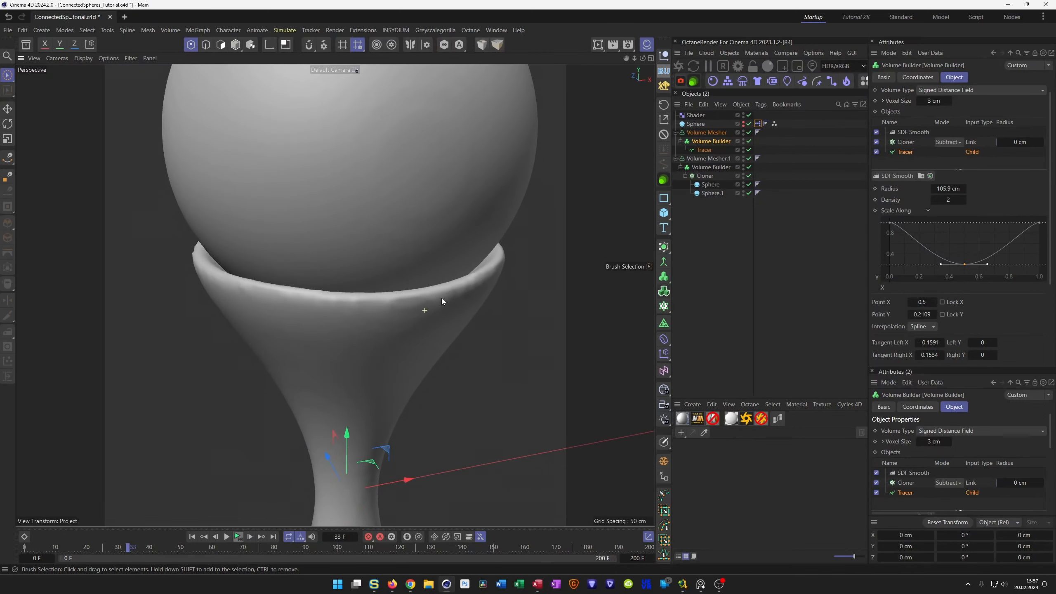
Try a Voxel Distance of 4 on the SDF Smooth filter and set it back to 2
click(911, 132)
click(938, 251)
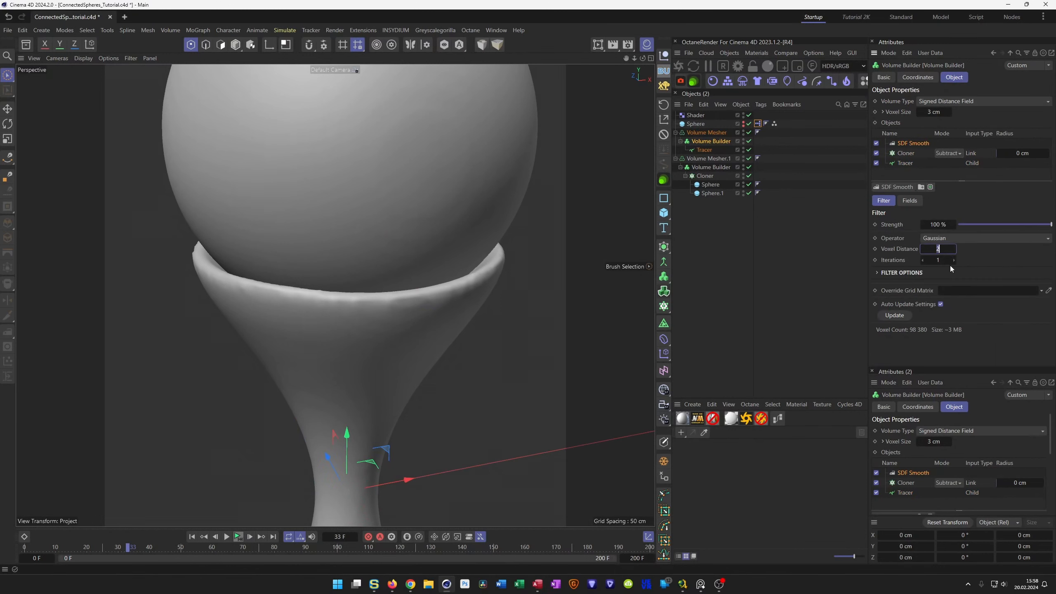
text(4)
key(Return)
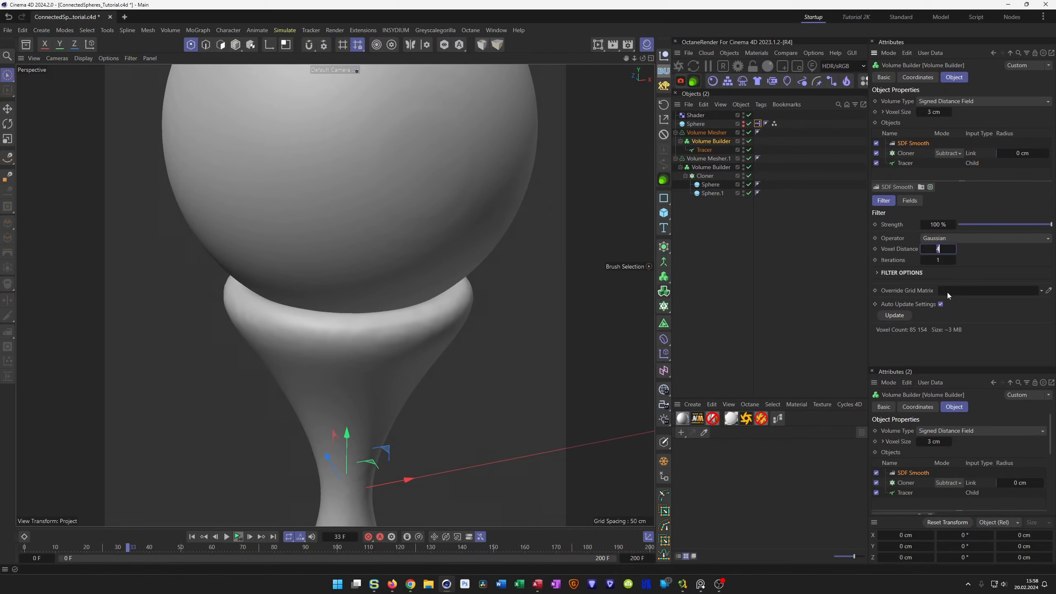
text(2)
key(Return)
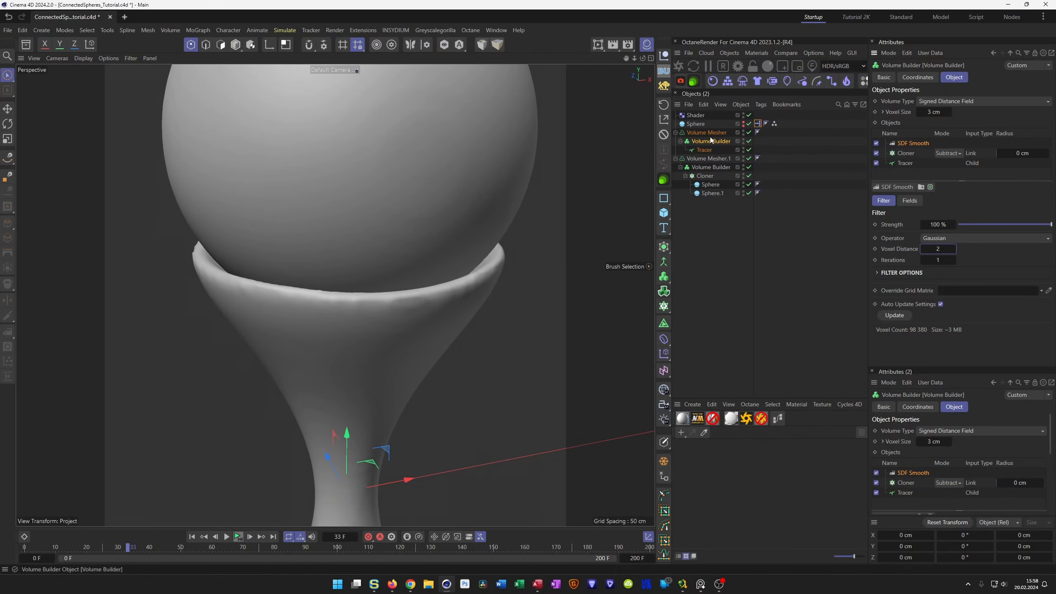
Add a Smoothing deformer under the Tracer's Volume Mesher and set its Iterations to 10
click(706, 133)
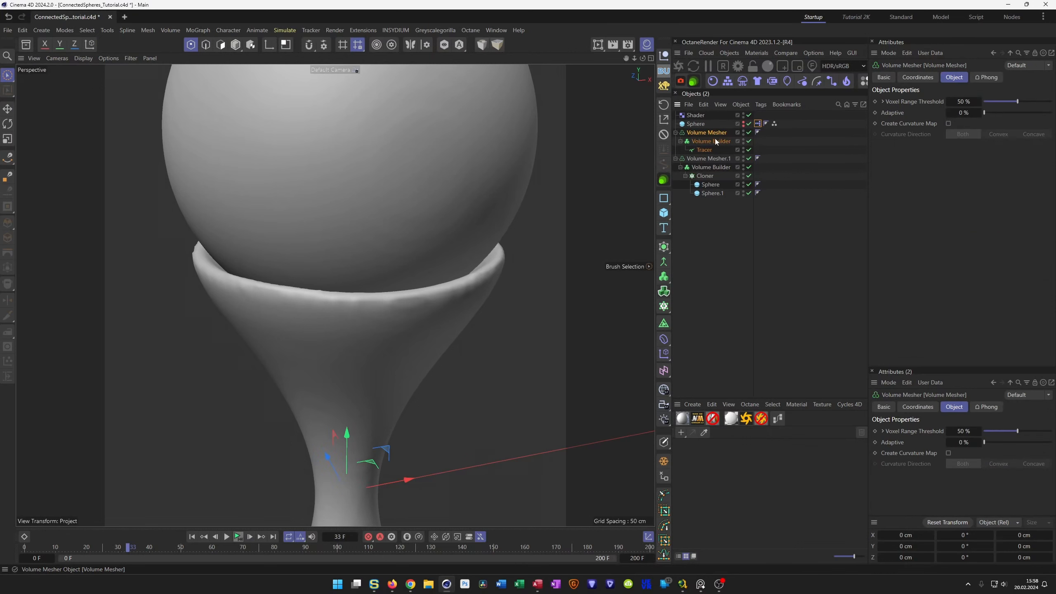
click(664, 340)
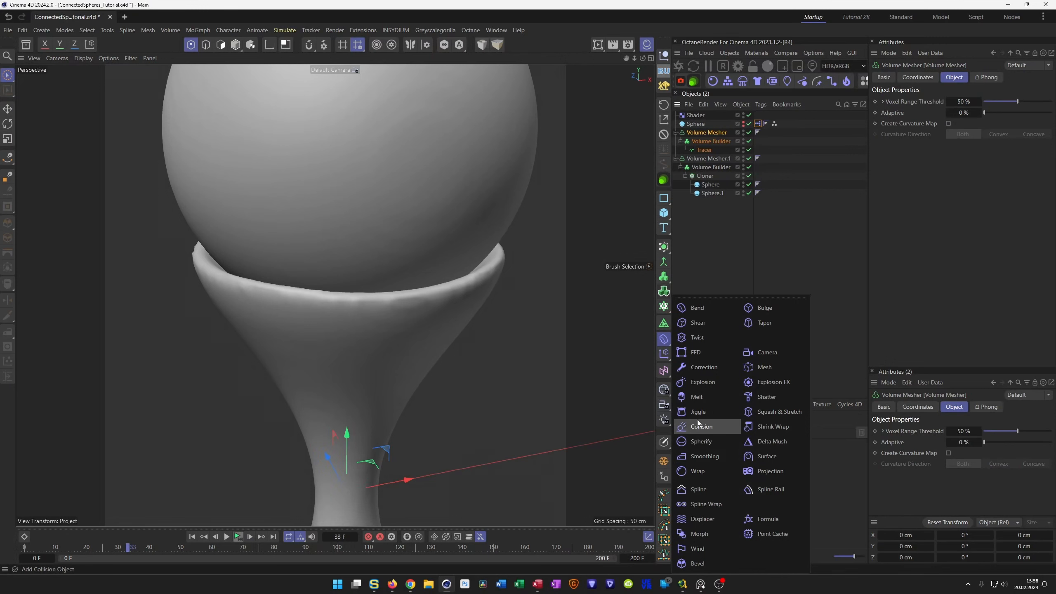
click(694, 457)
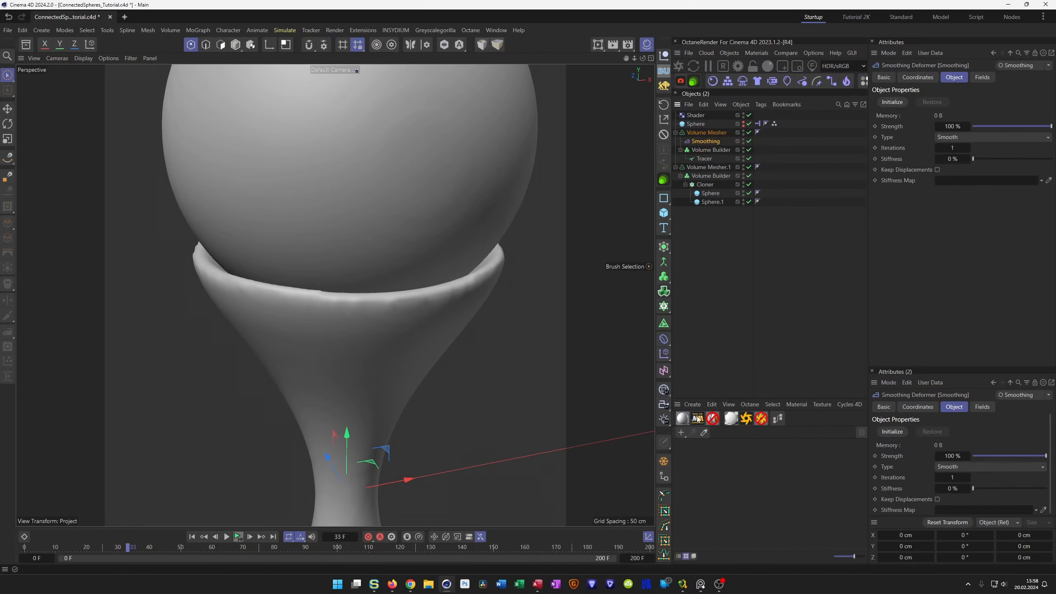
click(956, 148)
text(10)
key(Return)
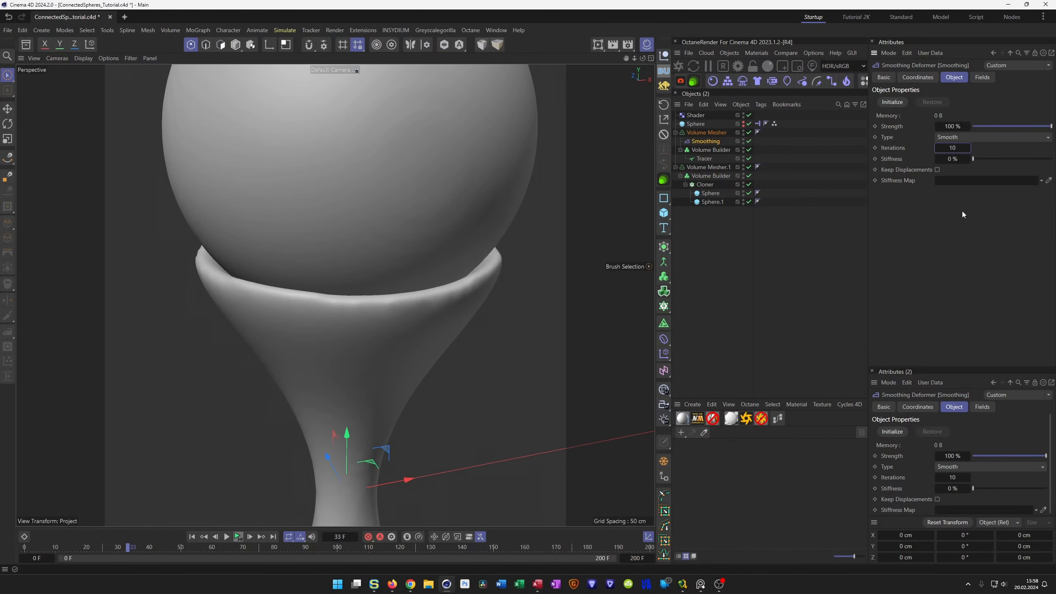
Set the Smoothing deformer's Iterations to 20 and inspect the connection's edges at both spheres
scroll(403, 329, down, 5)
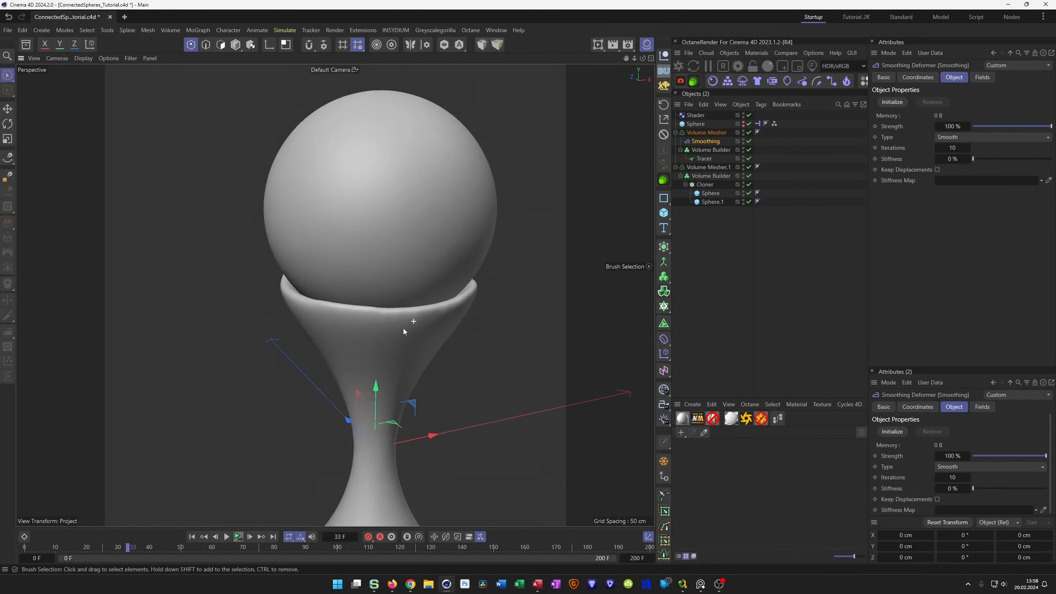
scroll(376, 349, up, 5)
click(959, 150)
text(20)
key(Return)
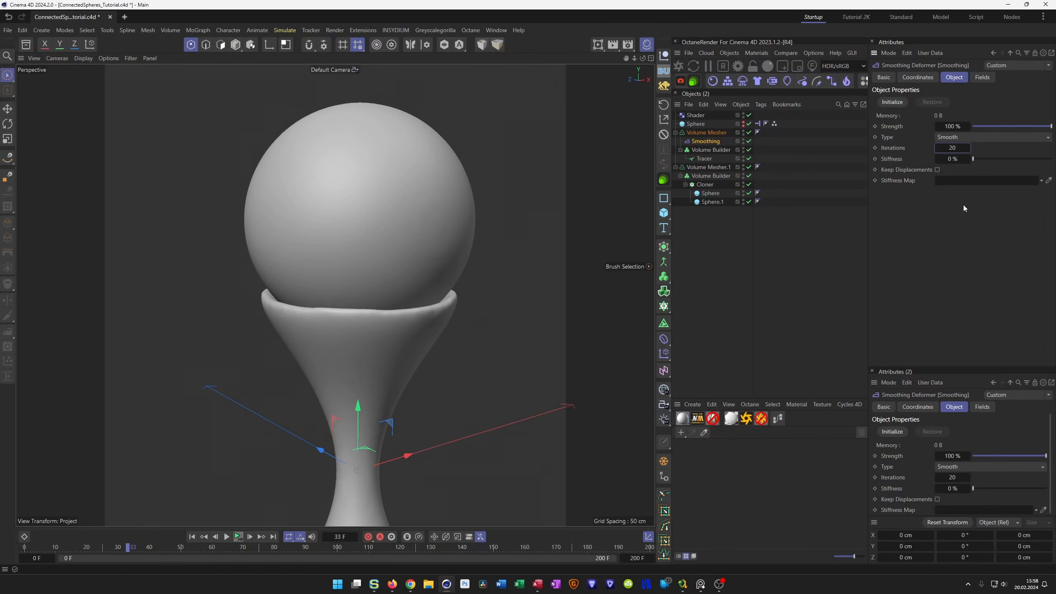
scroll(457, 316, down, 5)
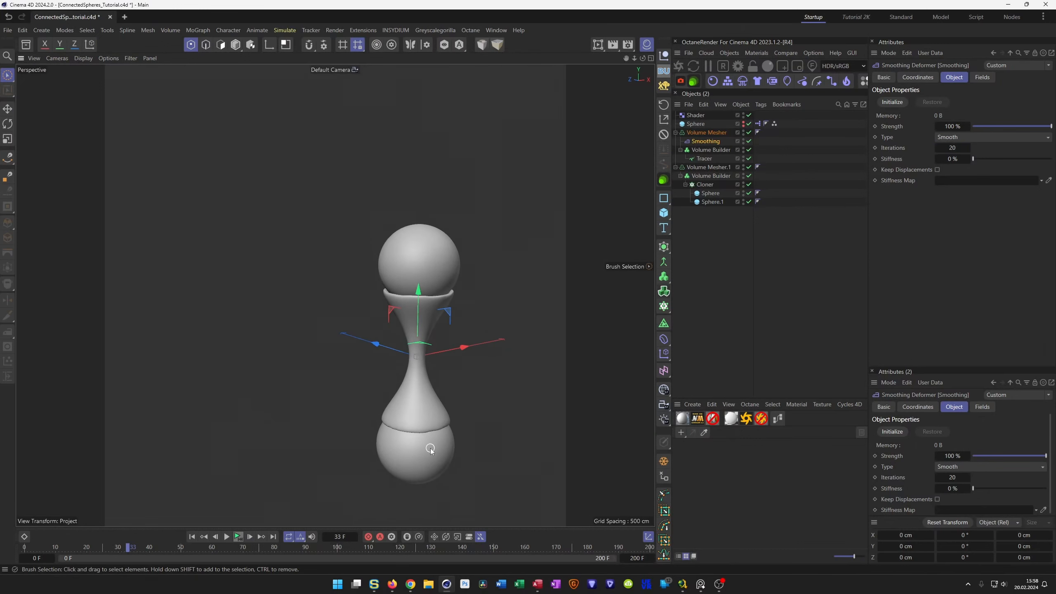
scroll(431, 450, up, 6)
scroll(459, 365, down, 2)
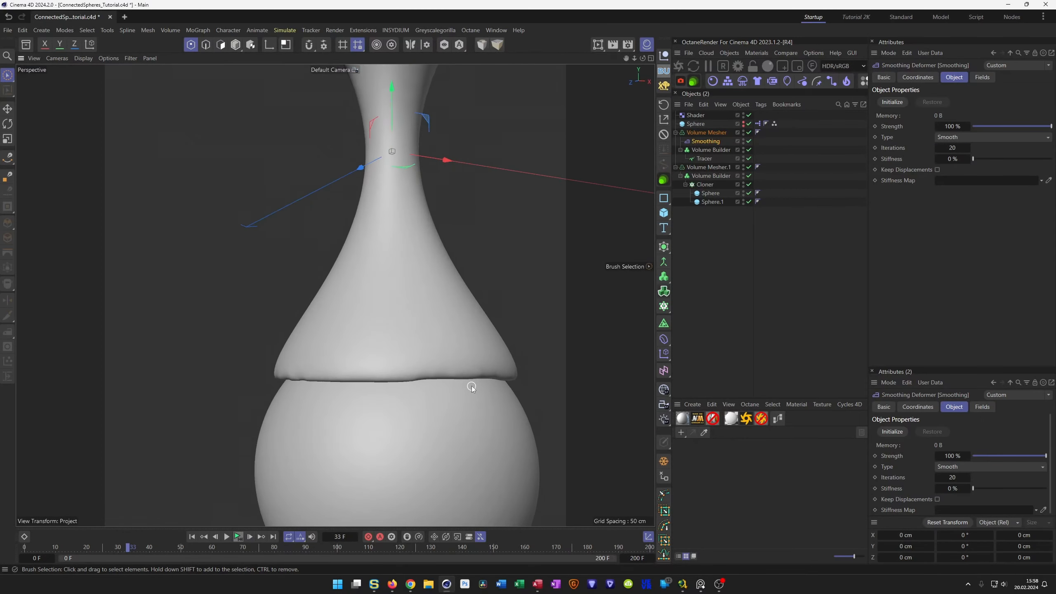
Set the Voxel Size of the Tracer's Volume Builder to 2 cm
click(711, 150)
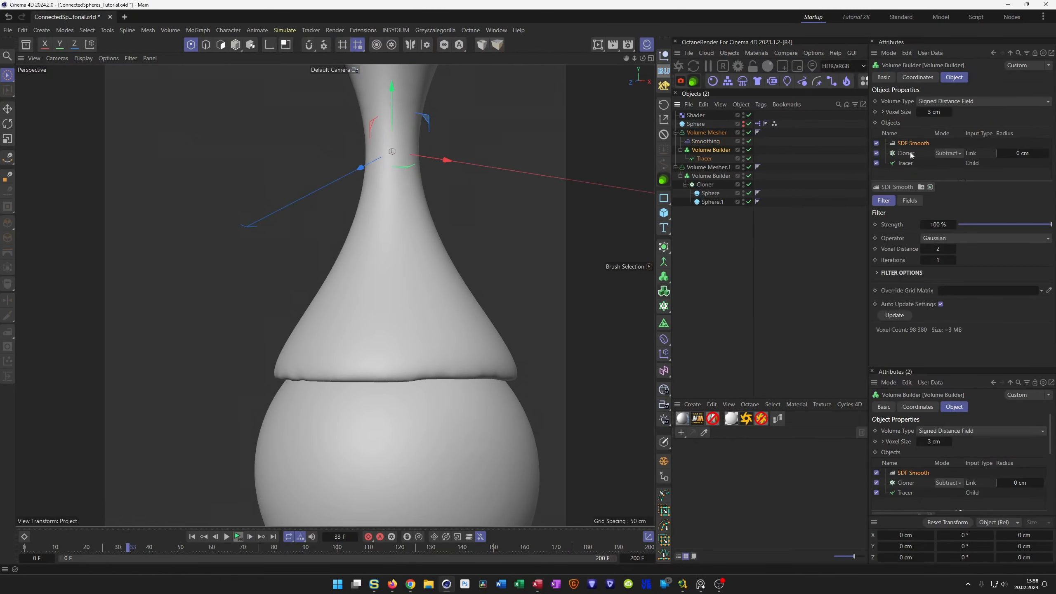
click(939, 113)
text(2)
key(Return)
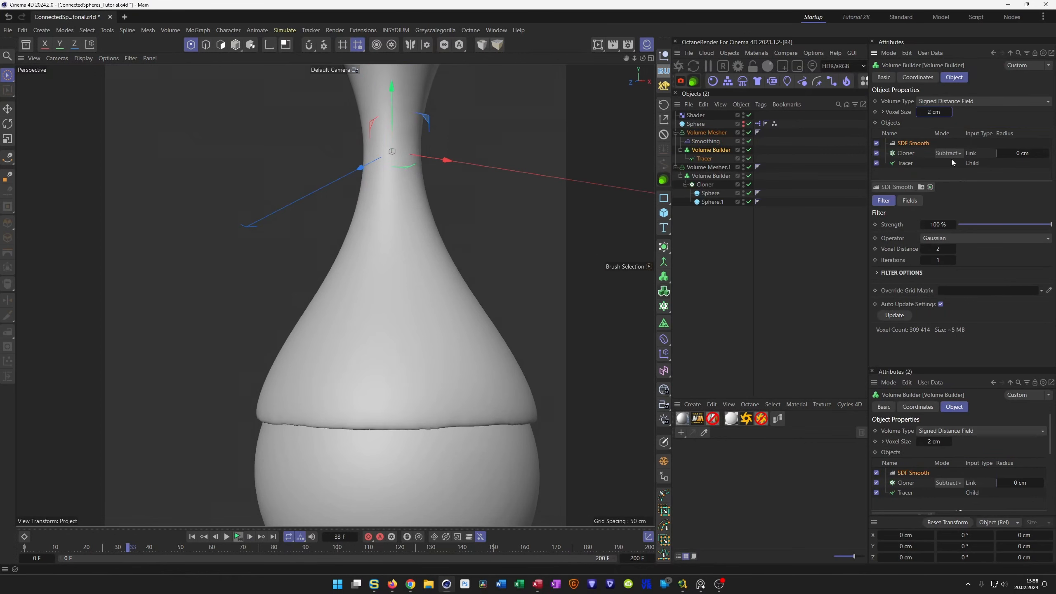
scroll(494, 421, down, 2)
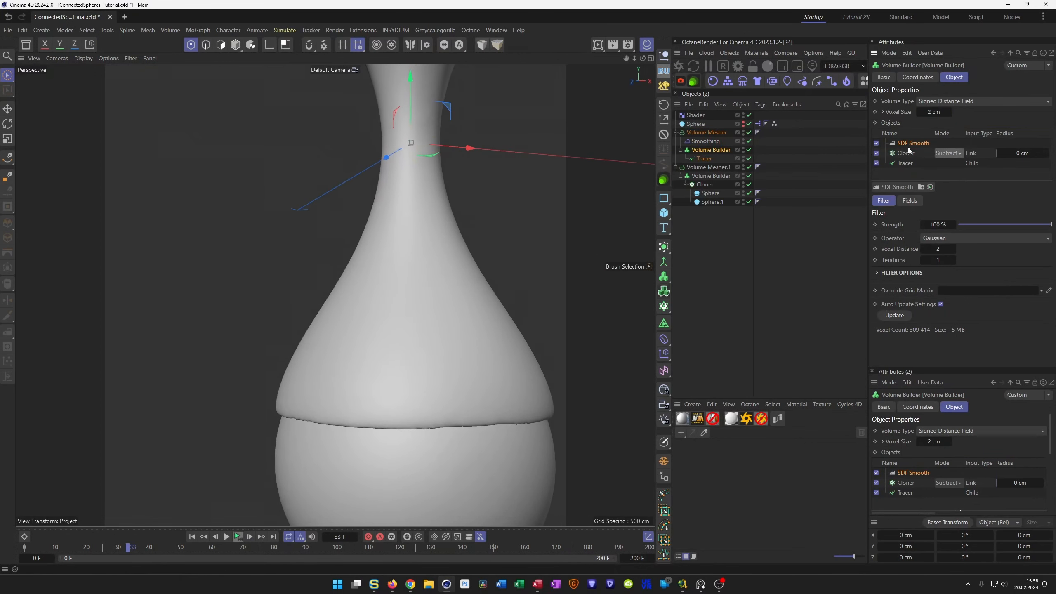
Set the SDF Smooth filter's Voxel Distance to 3 and its Iterations to 2
click(940, 249)
text(3)
key(Return)
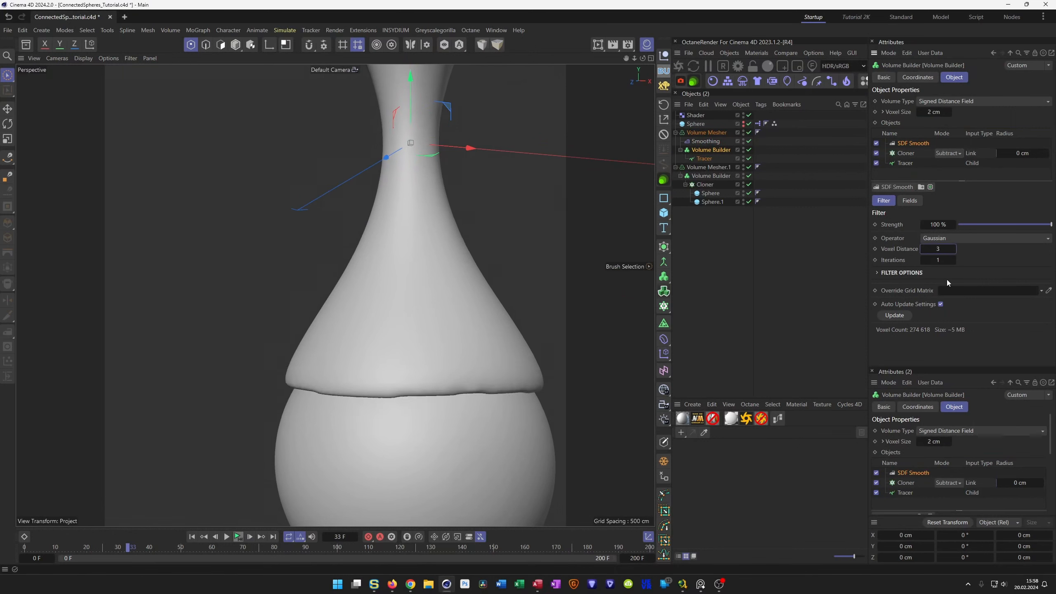
click(935, 260)
text(2)
key(Return)
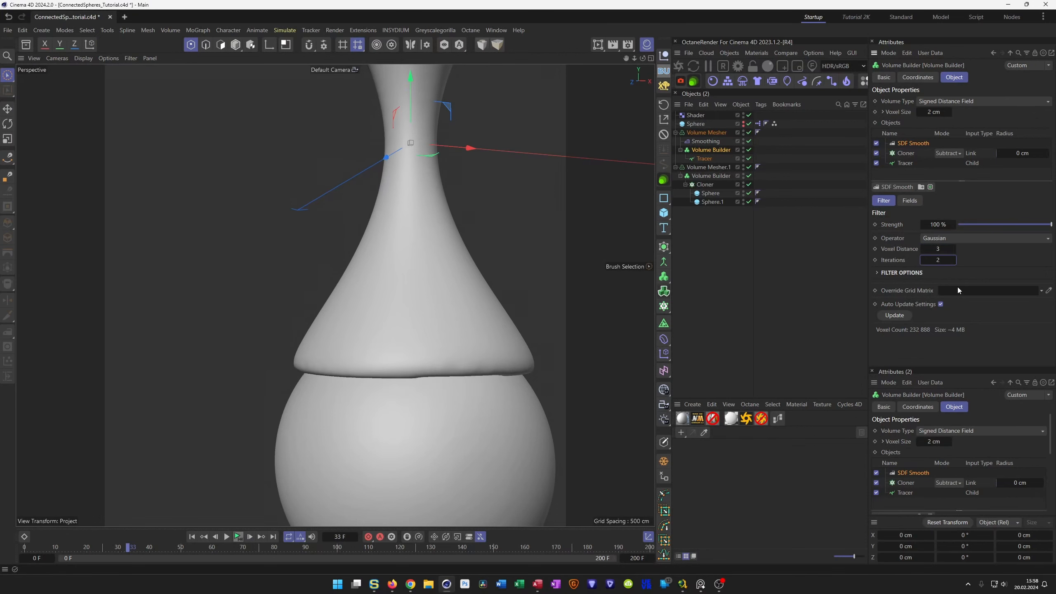
Inspect the whole connection between the spheres and set the SDF Smooth filter's Voxel Distance to 2
scroll(300, 443, down, 5)
alt+drag(349, 454, 396, 404)
scroll(396, 404, up, 3)
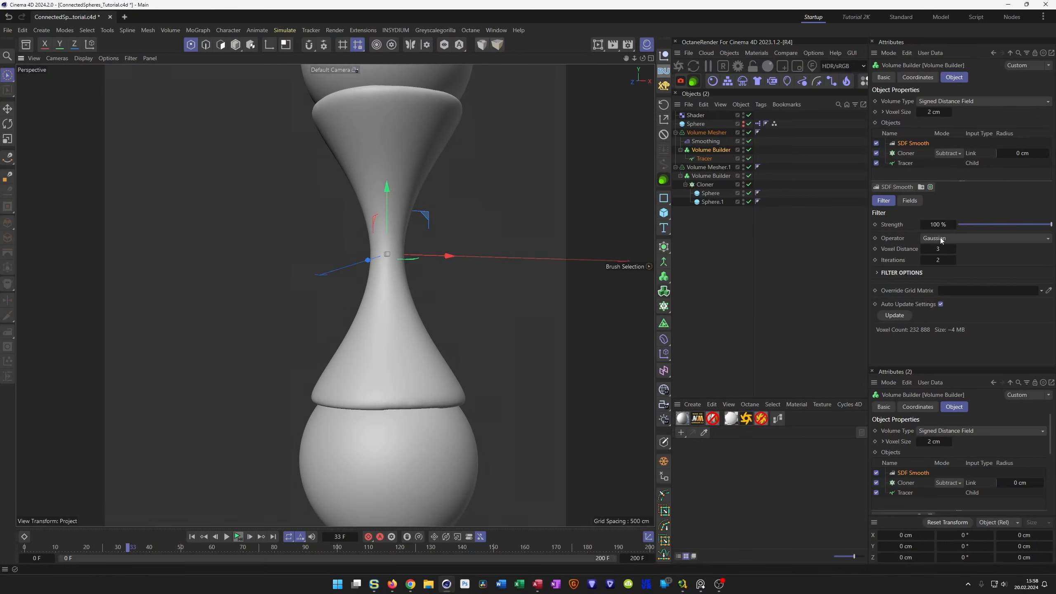
click(936, 249)
text(2)
key(Return)
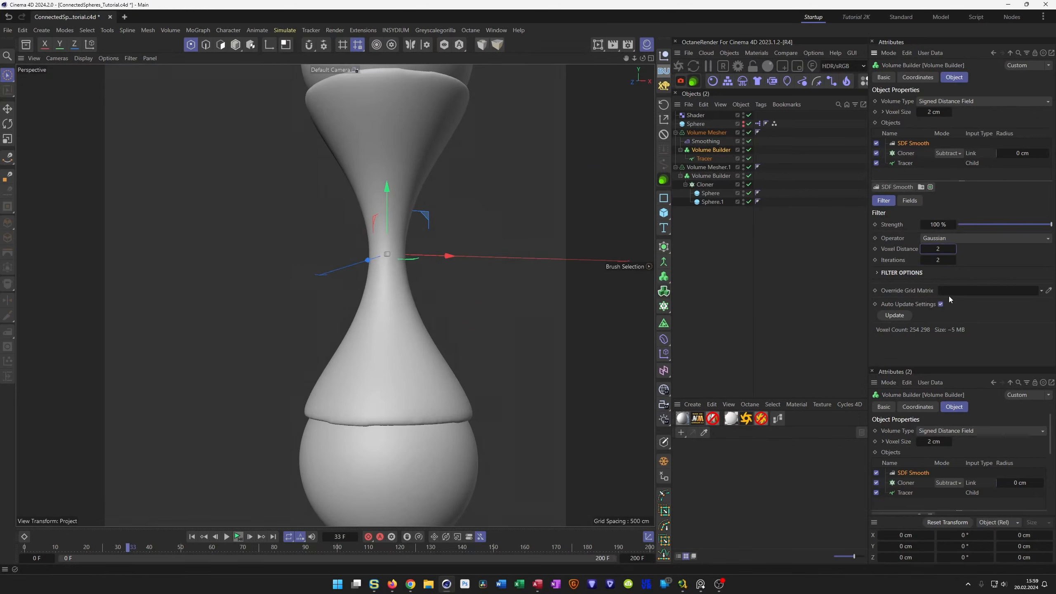
Raise the Smoothing deformer's Iterations to 30 and on to 44, and inspect the rim around the upper sphere
click(706, 141)
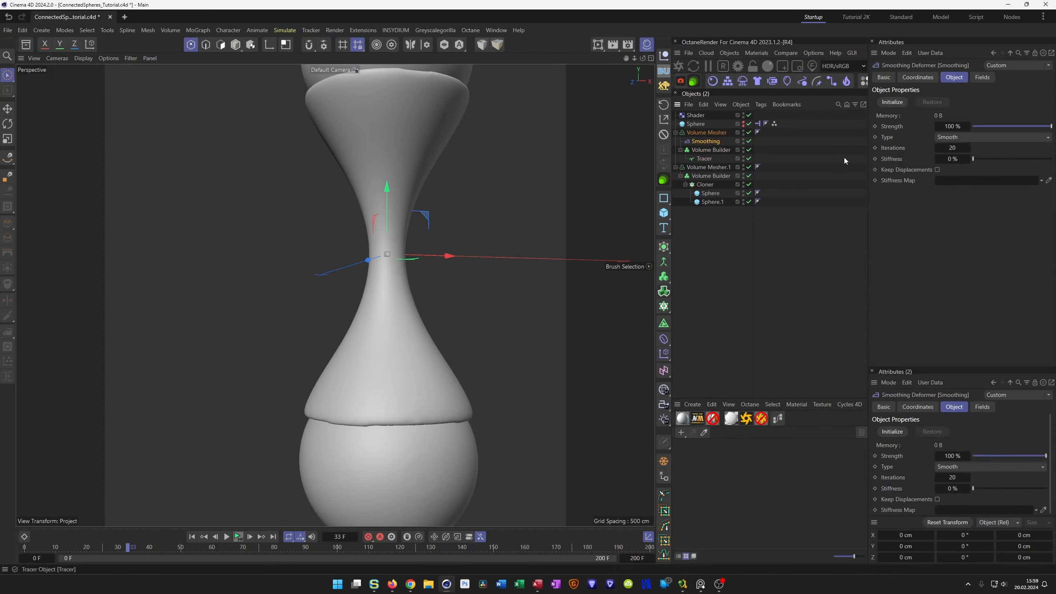
click(954, 147)
text(30)
key(Return)
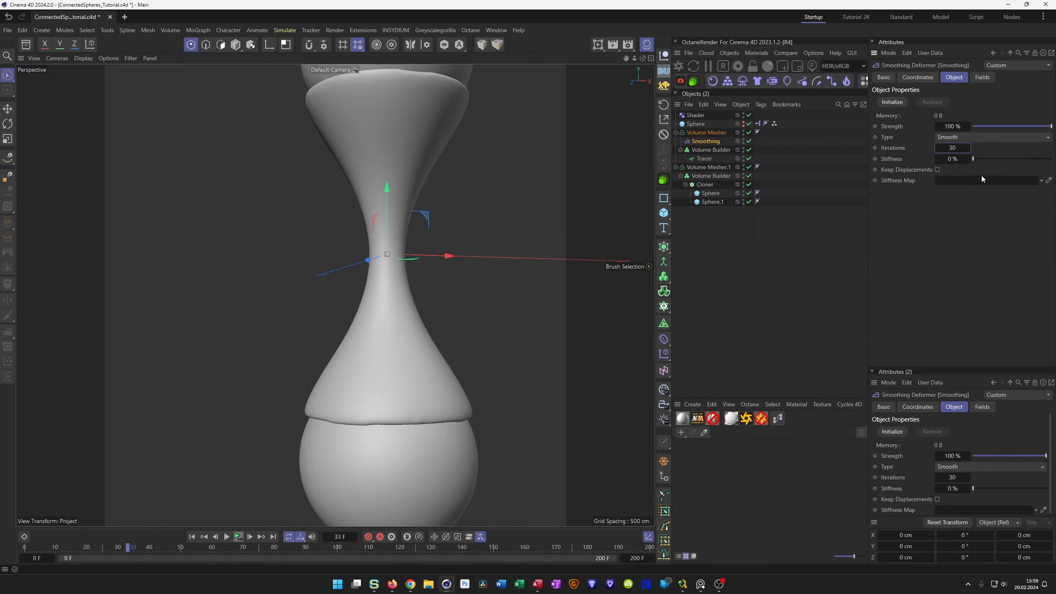
drag(968, 148, 974, 148)
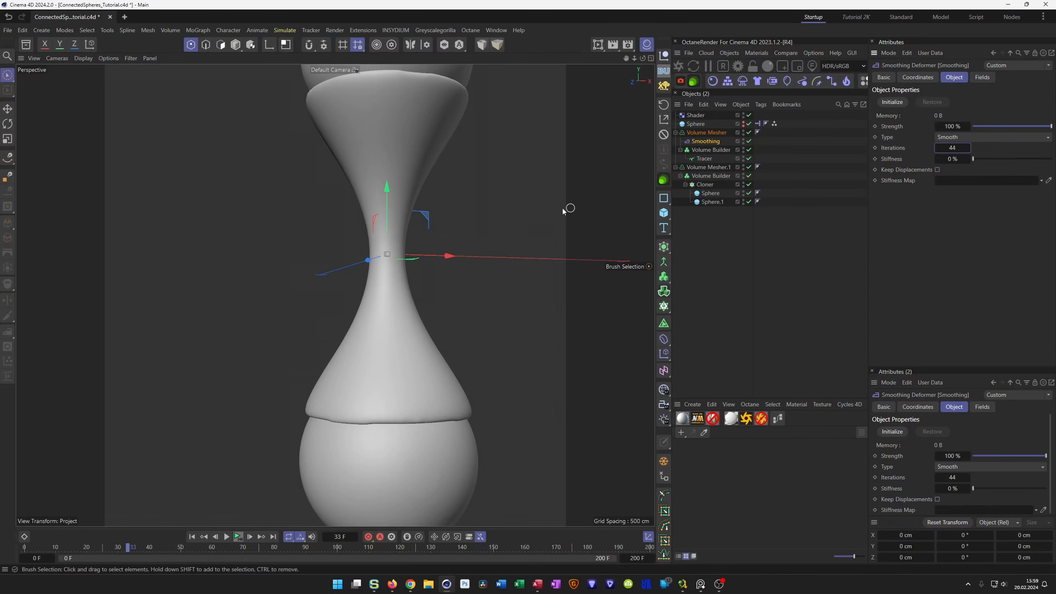
scroll(428, 229, down, 4)
alt+middle_drag(405, 163, 400, 350)
scroll(412, 287, up, 8)
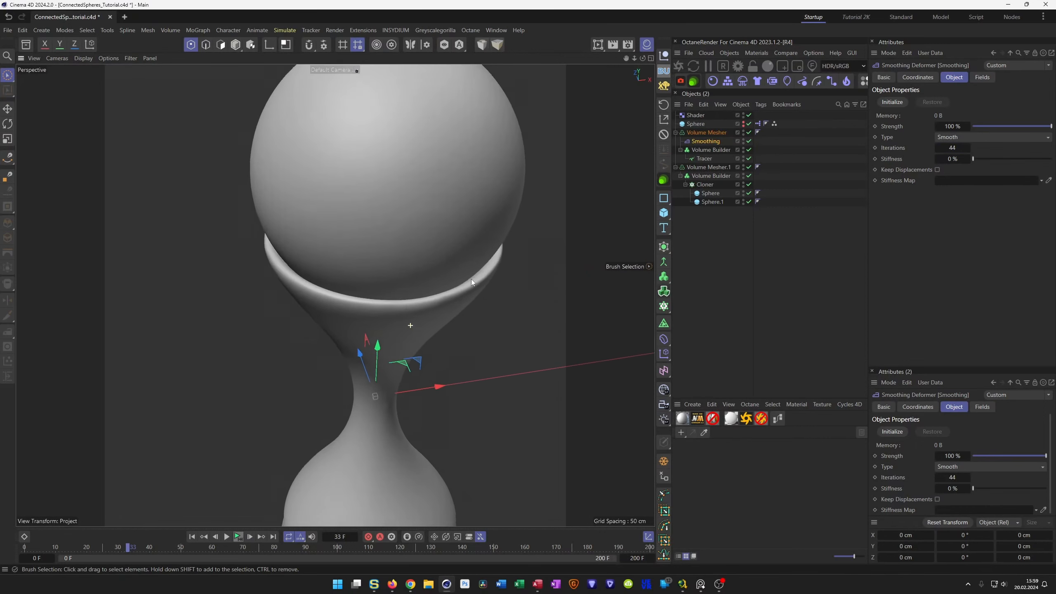
scroll(447, 306, down, 6)
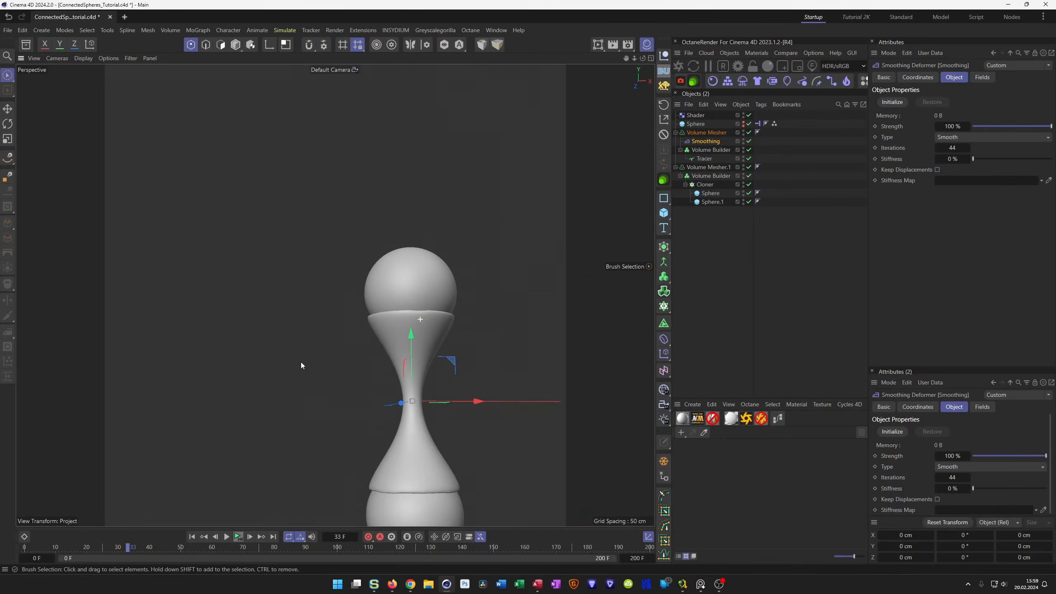
Play the animation from the start with both spheres in view to check the smoothed connection, and stop playback
alt+middle_drag(302, 363, 335, 295)
alt+drag(423, 285, 413, 272)
scroll(394, 280, down, 1)
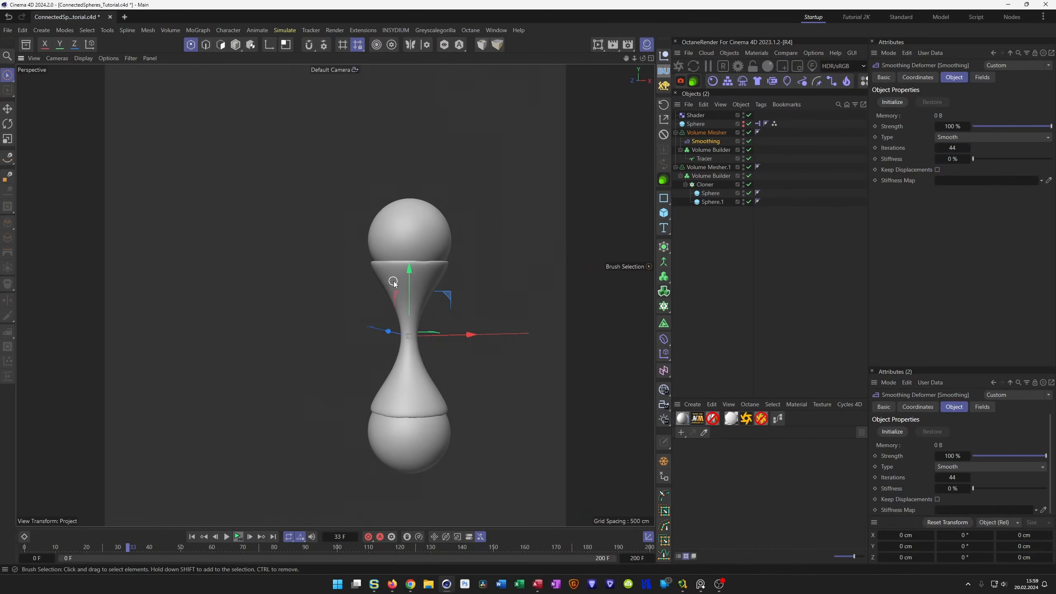
alt+middle_drag(394, 280, 350, 254)
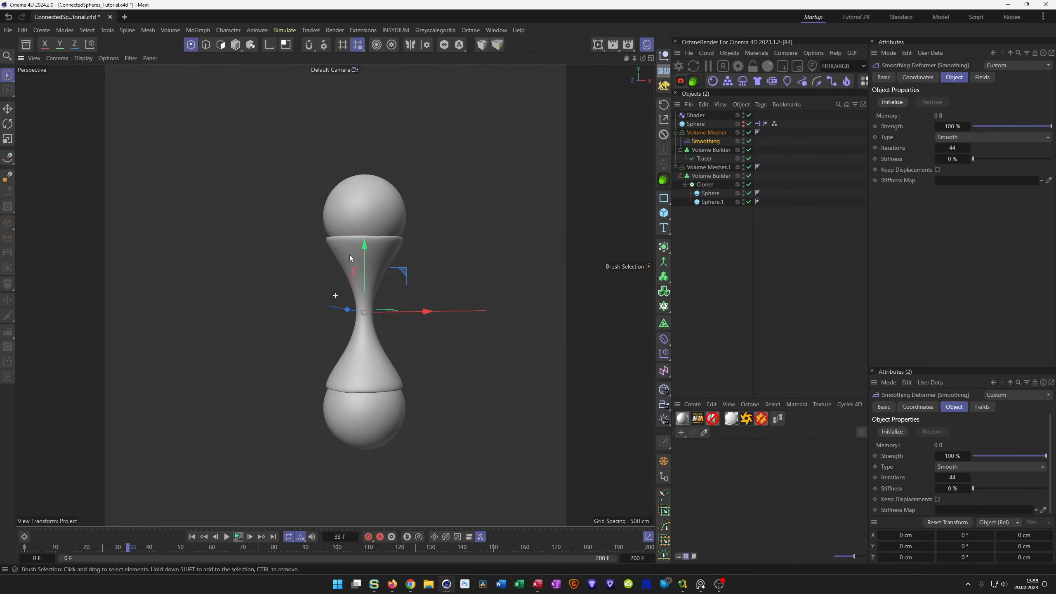
click(235, 536)
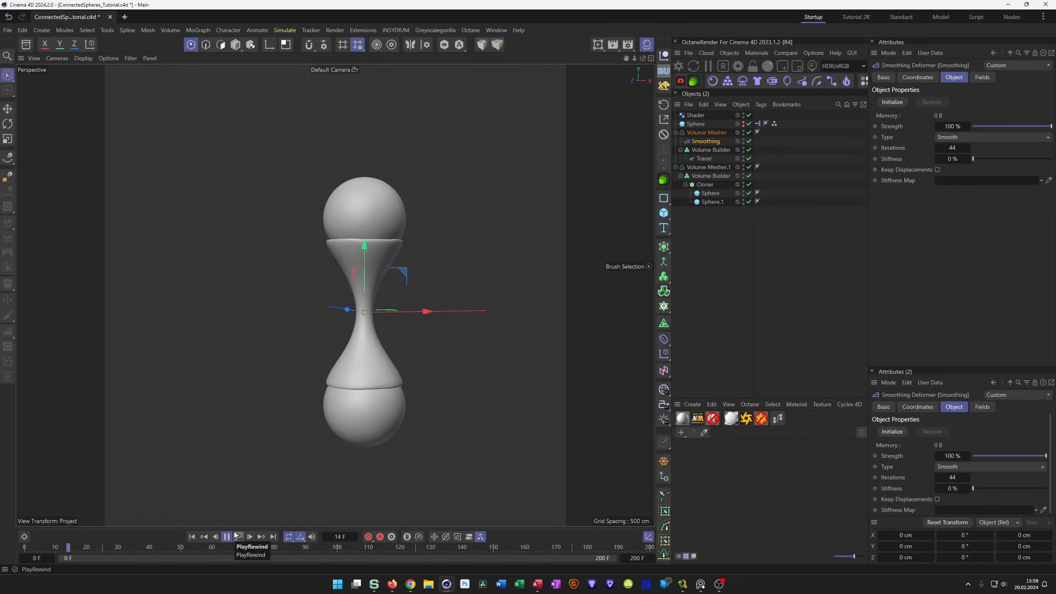
click(235, 537)
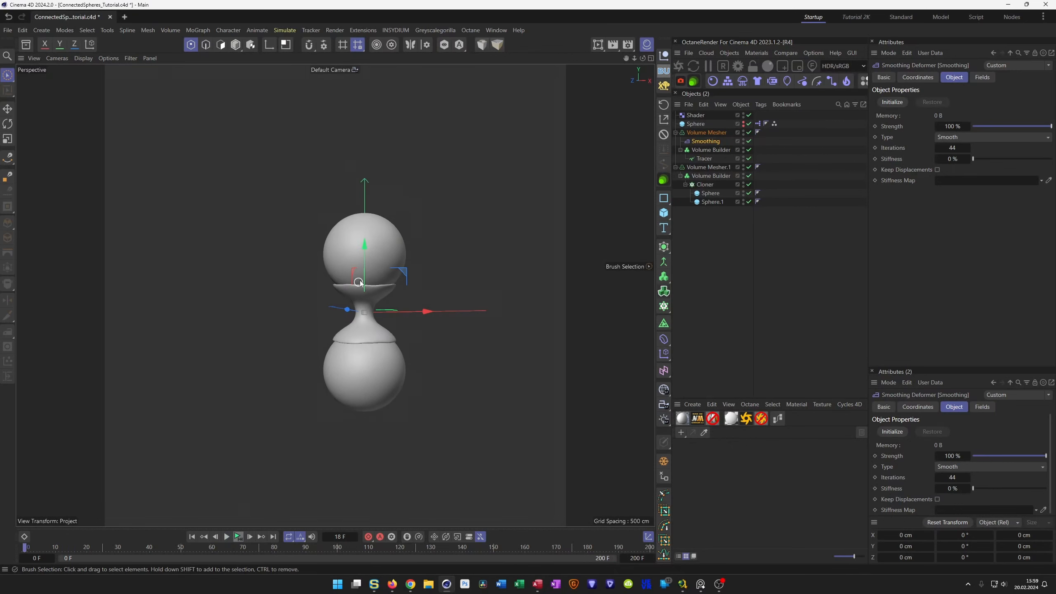
Examine the connection's rim around the upper sphere and open the settings of the Cloner's Volume Builder
scroll(478, 234, up, 5)
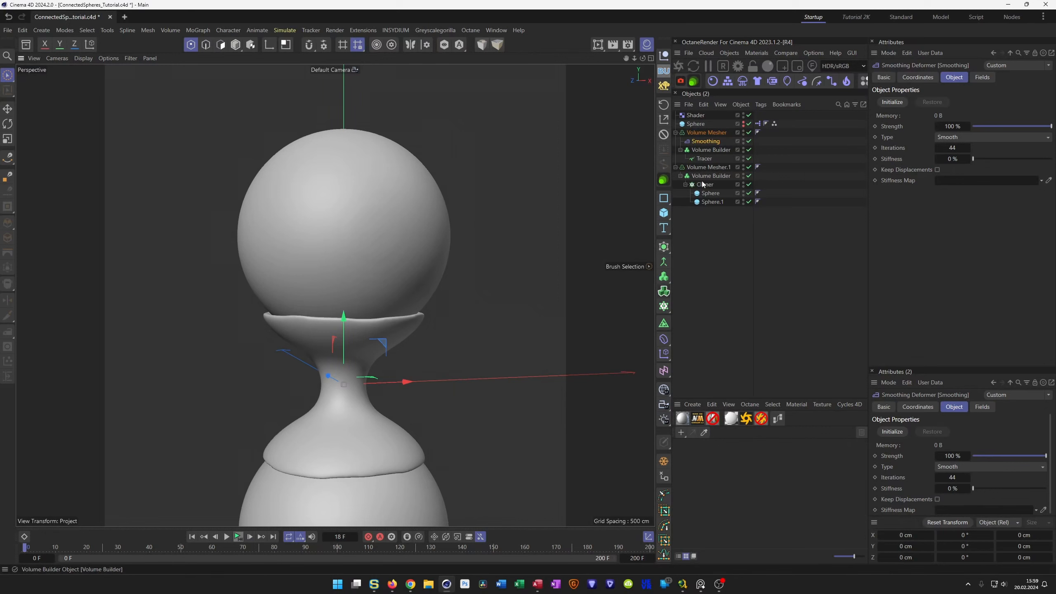
click(712, 176)
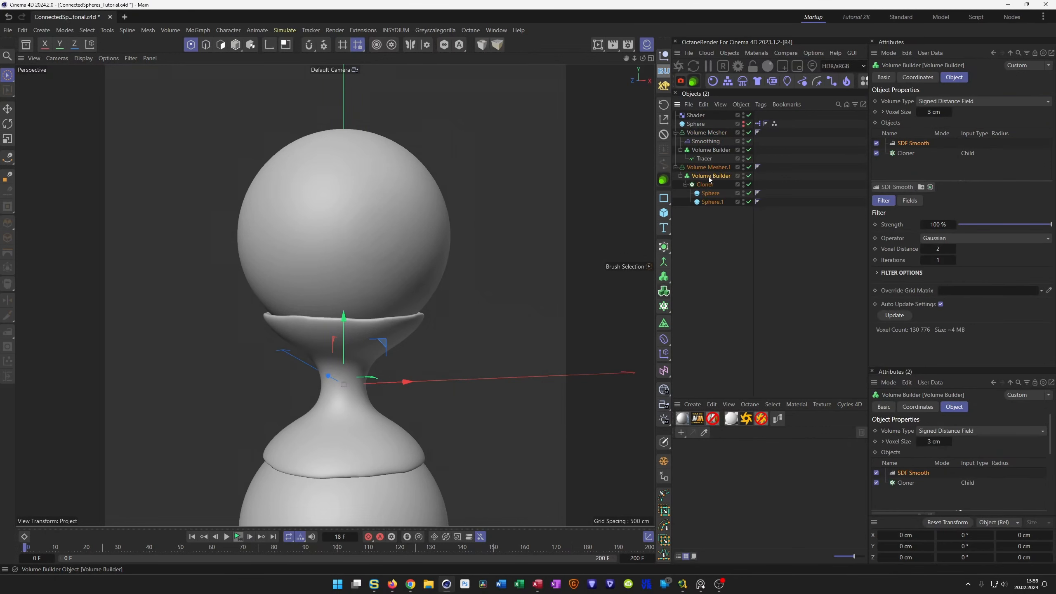
Set the voxel size of the Volume Builder containing the Cloner to 2 cm
click(936, 112)
text(2)
key(Return)
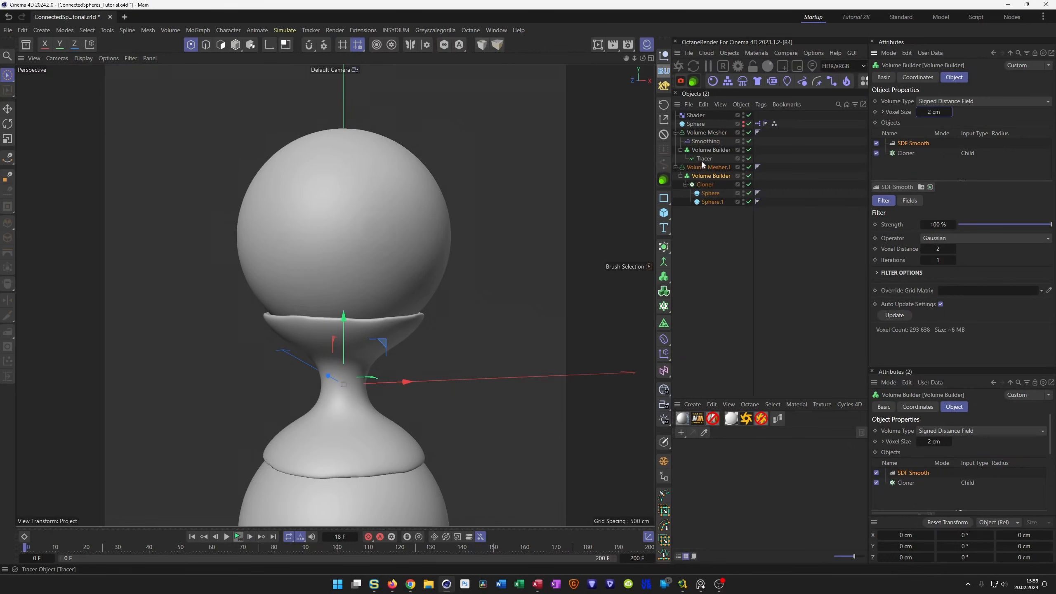
Try voxel sizes of 1 cm and 1.5 cm on the Volume Builder containing the Tracer
click(703, 149)
text(1)
key(Return)
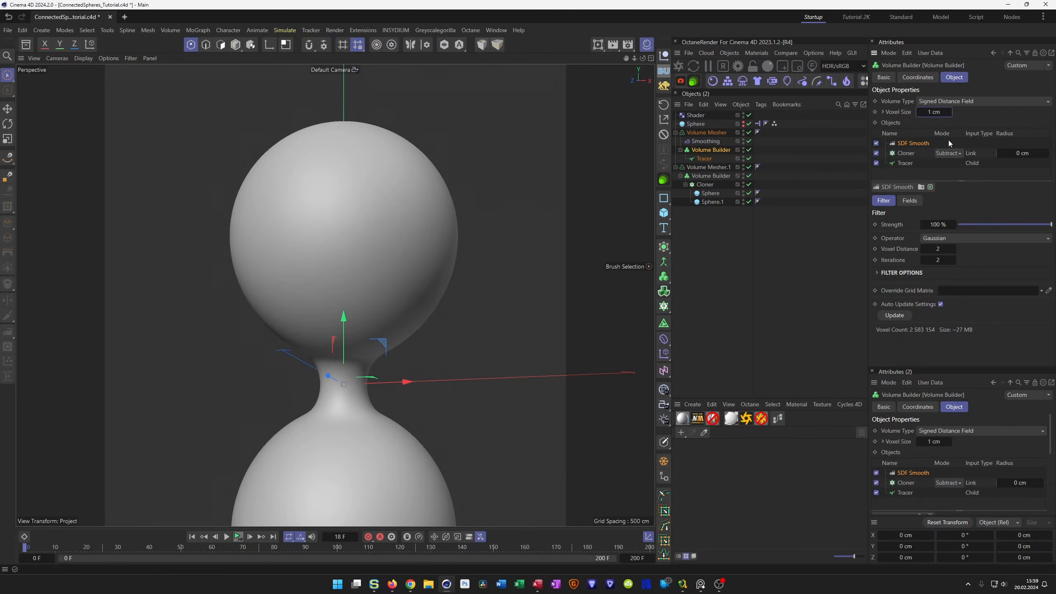
click(935, 112)
text(1.5)
key(Return)
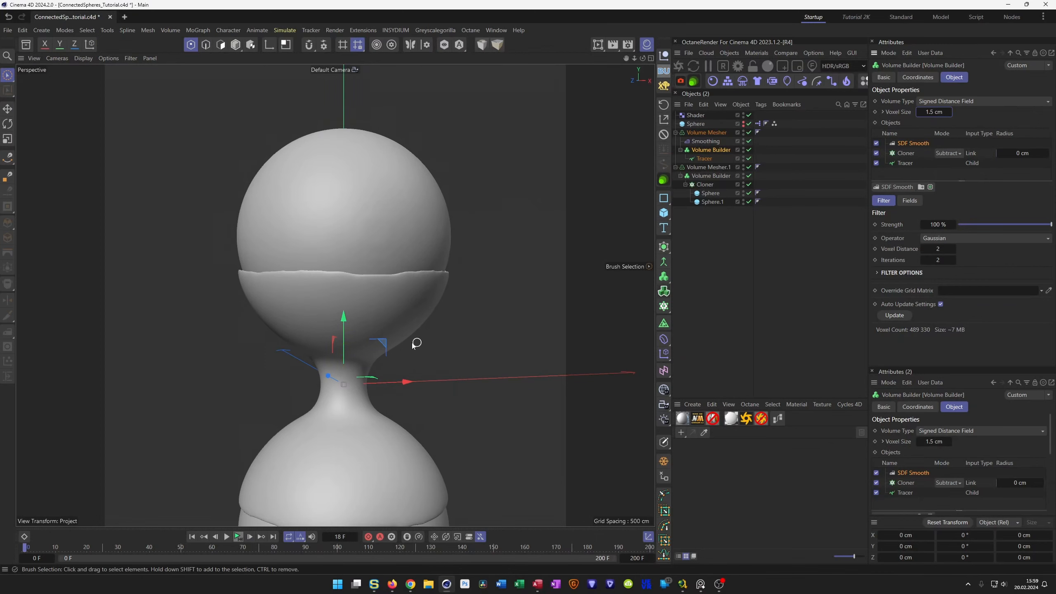
scroll(316, 324, down, 4)
alt+drag(385, 274, 410, 262)
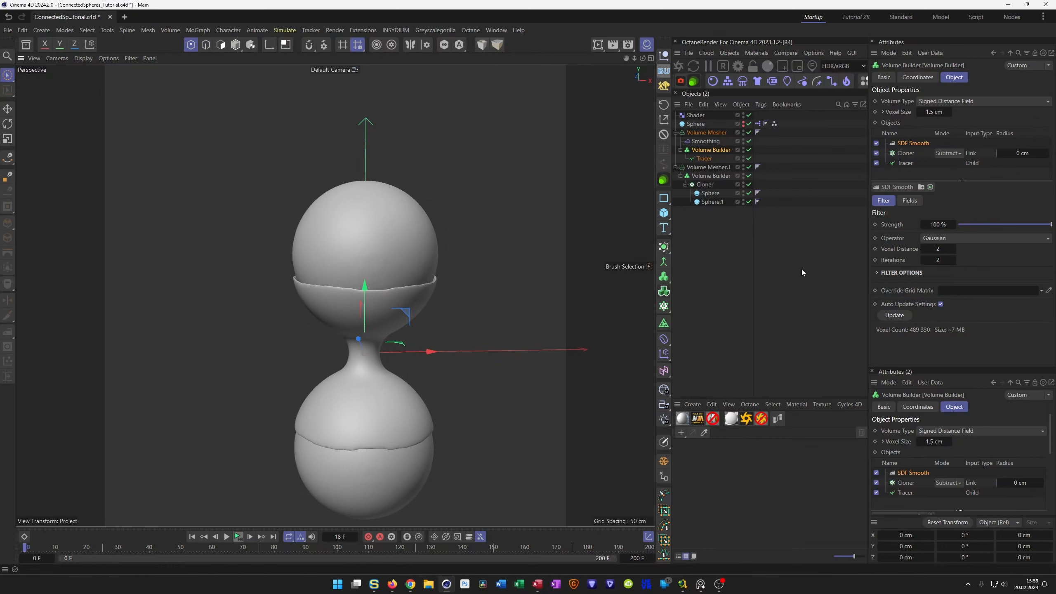
Try a voxel size of 3 cm on the Tracer's Volume Builder and check the Tracer's radius and the volume type options
click(945, 108)
text(3)
key(Return)
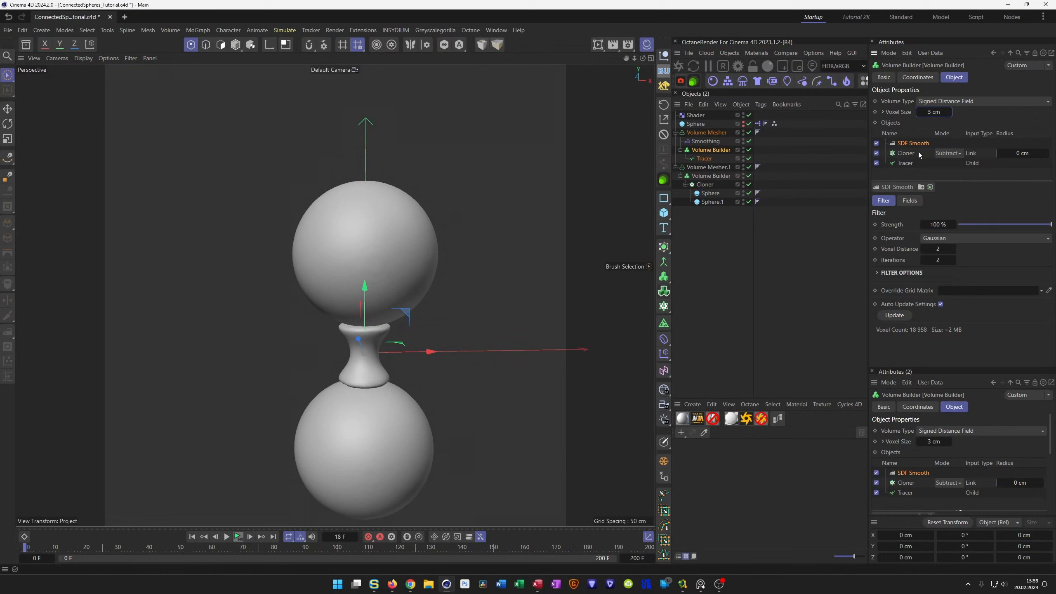
click(905, 163)
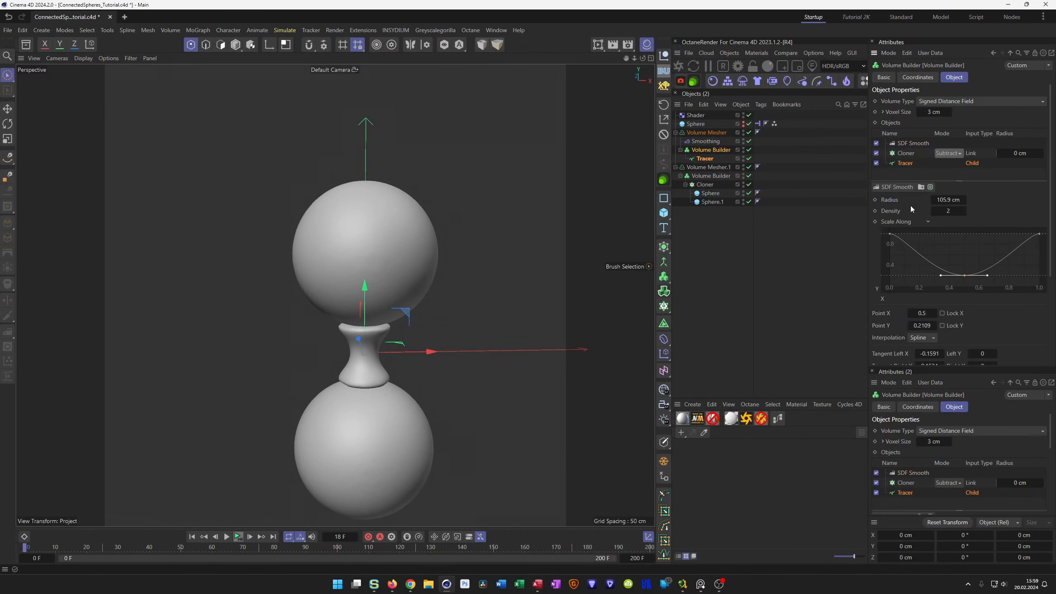
drag(933, 199, 940, 199)
click(933, 102)
click(973, 77)
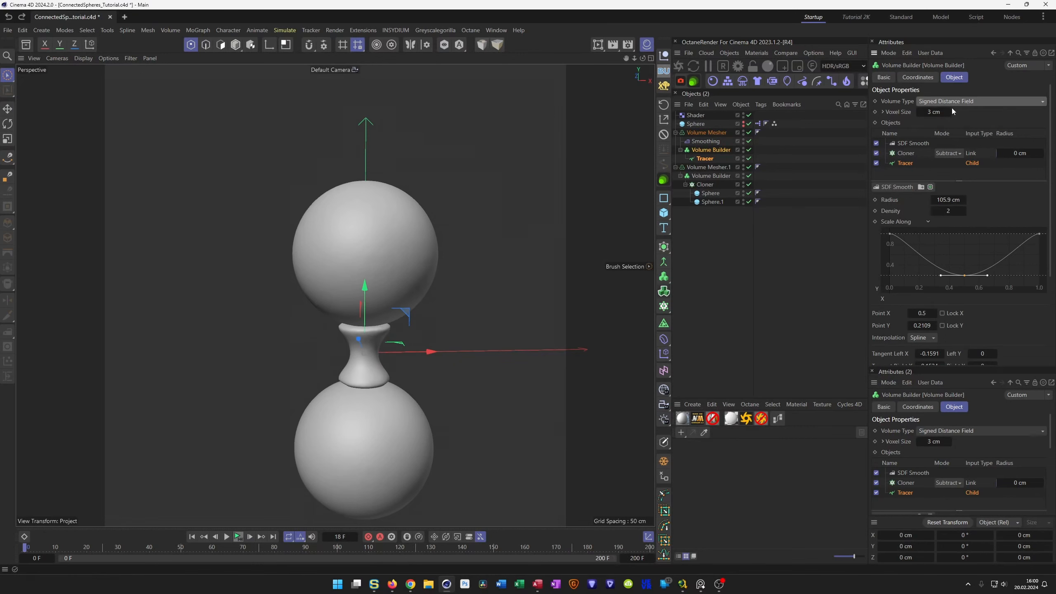
Set the voxel size of the Tracer's Volume Builder to 2 cm and play the animation to check the connection
click(944, 114)
text(2)
key(Return)
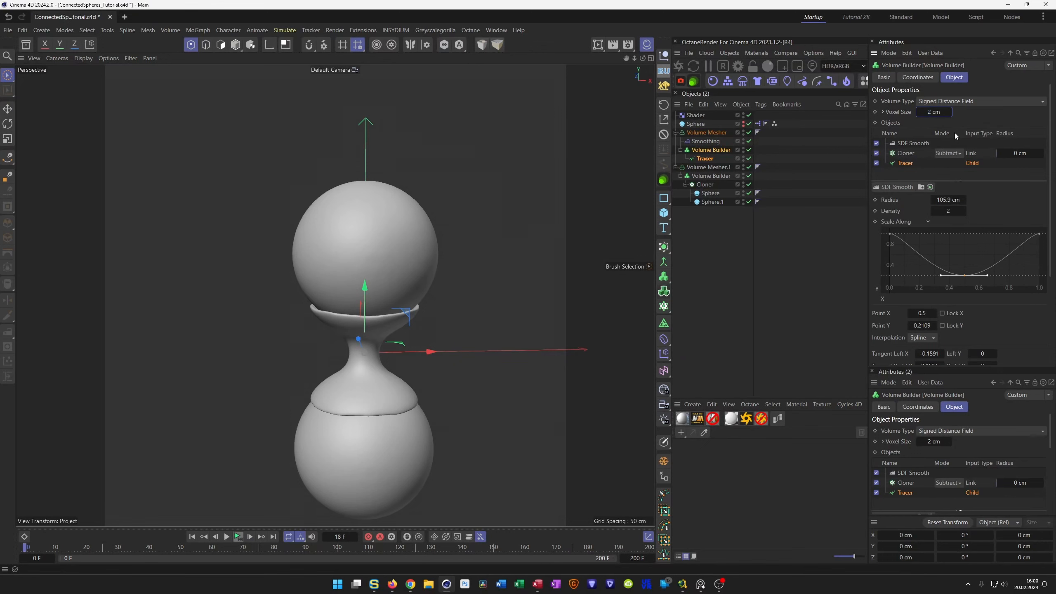
click(239, 537)
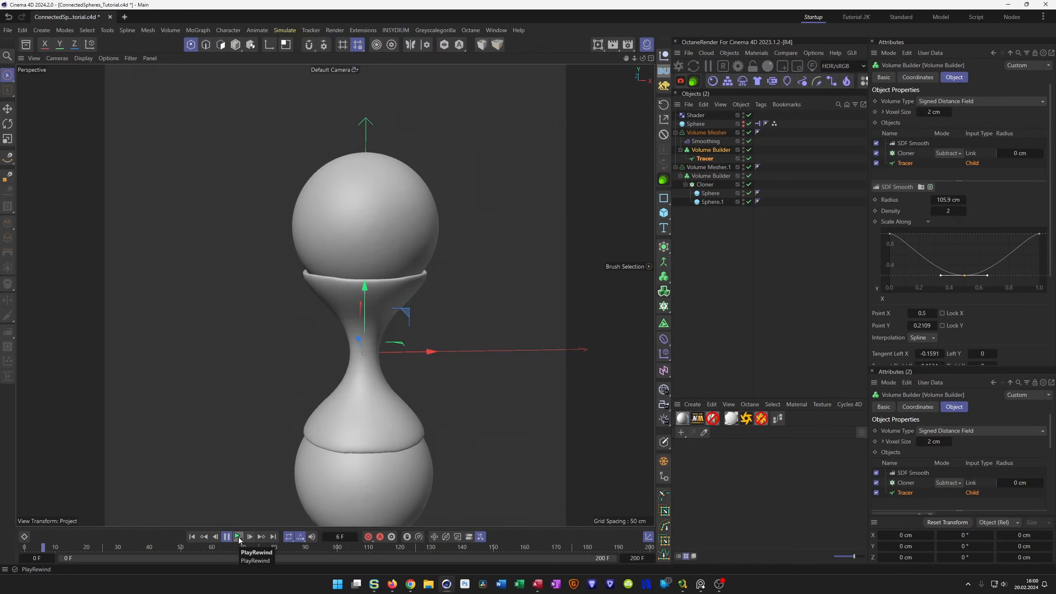
click(239, 538)
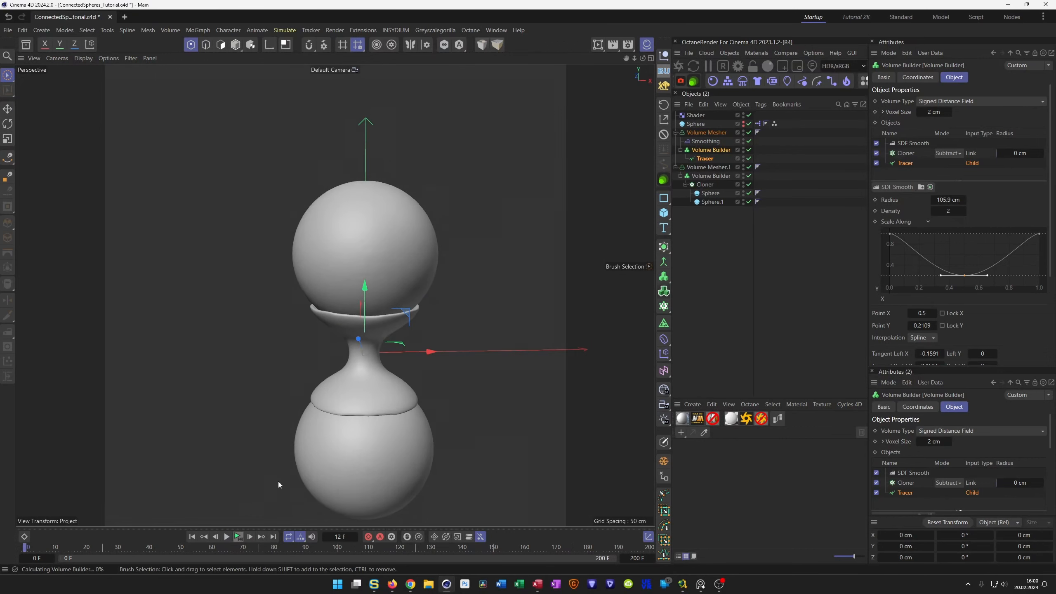
scroll(361, 305, down, 3)
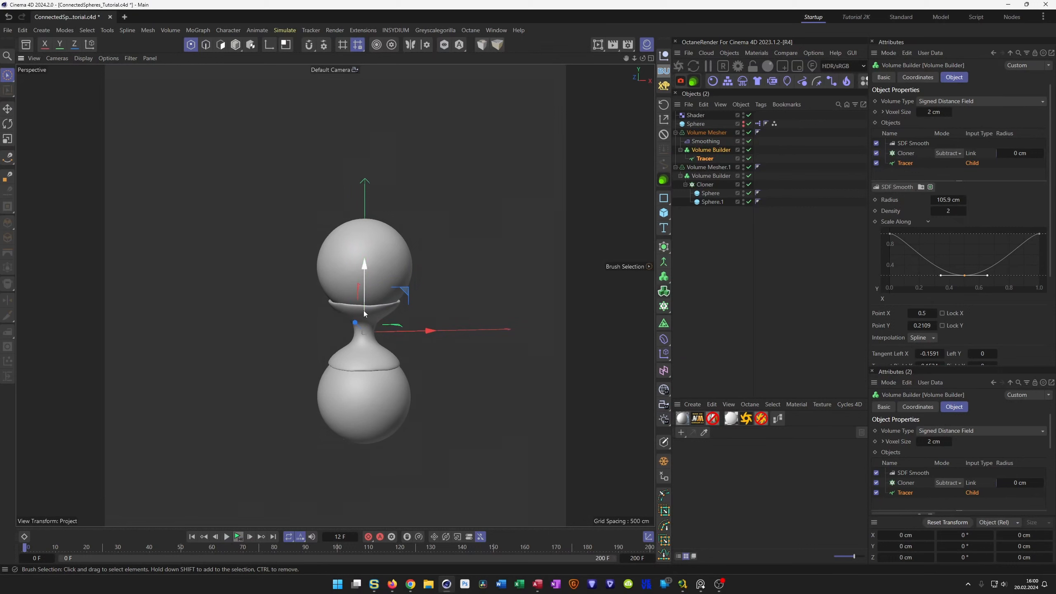
Rename the existing Shader effector to Shader.Scale
click(696, 124)
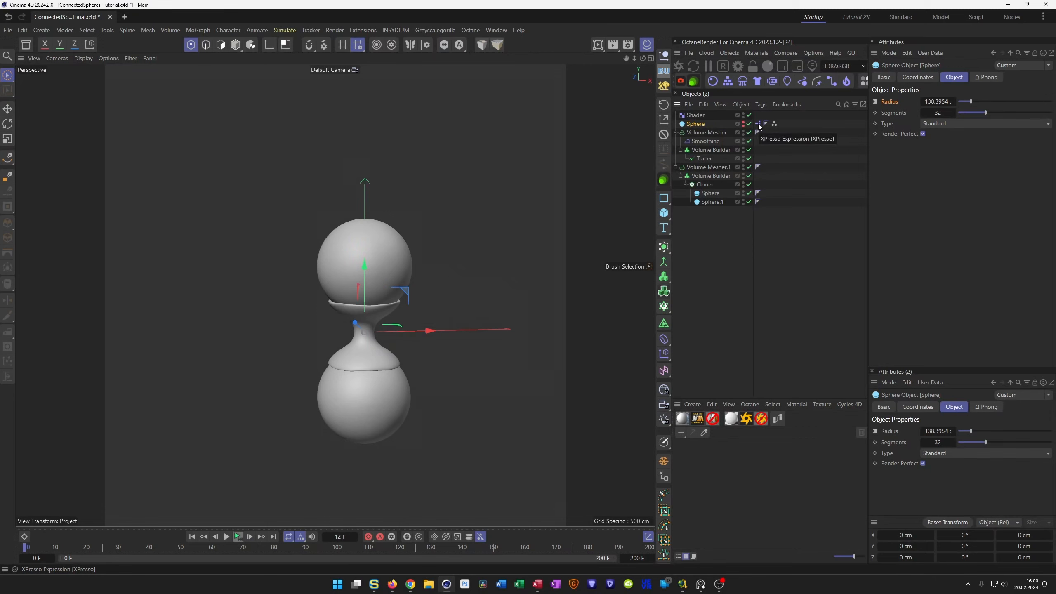
click(695, 115)
double_click(703, 116)
key(Right)
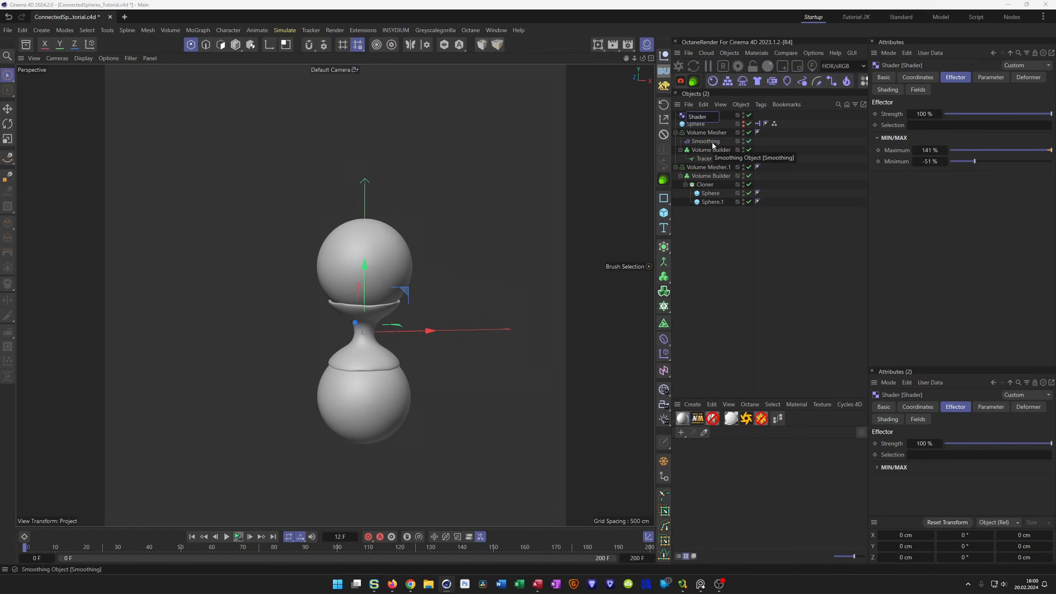
text(.Scale)
key(Return)
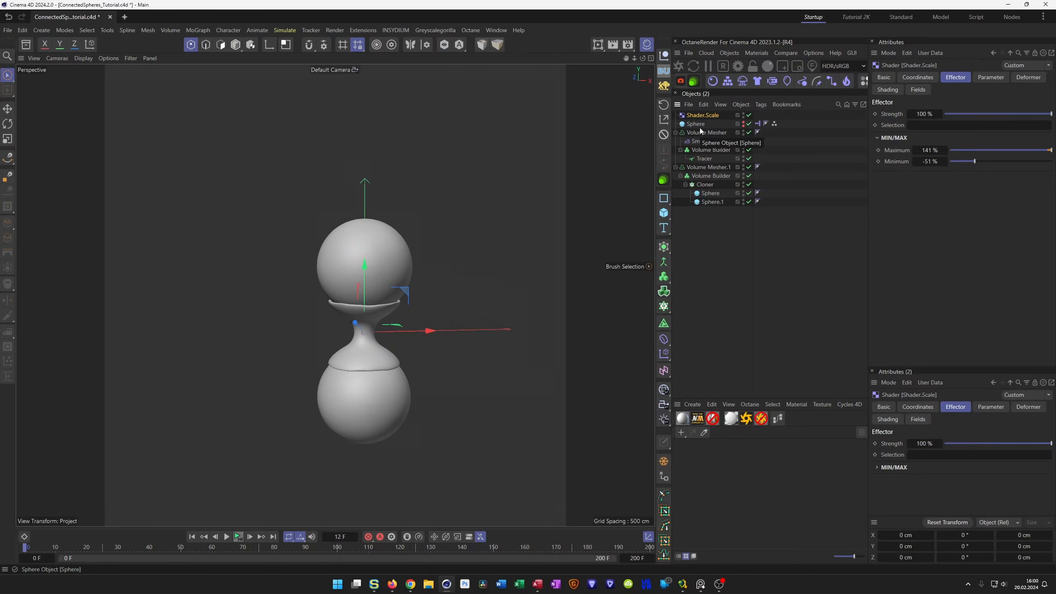
Add a new Shader effector as a child of the top-level Sphere and set its deformation to Object
click(698, 125)
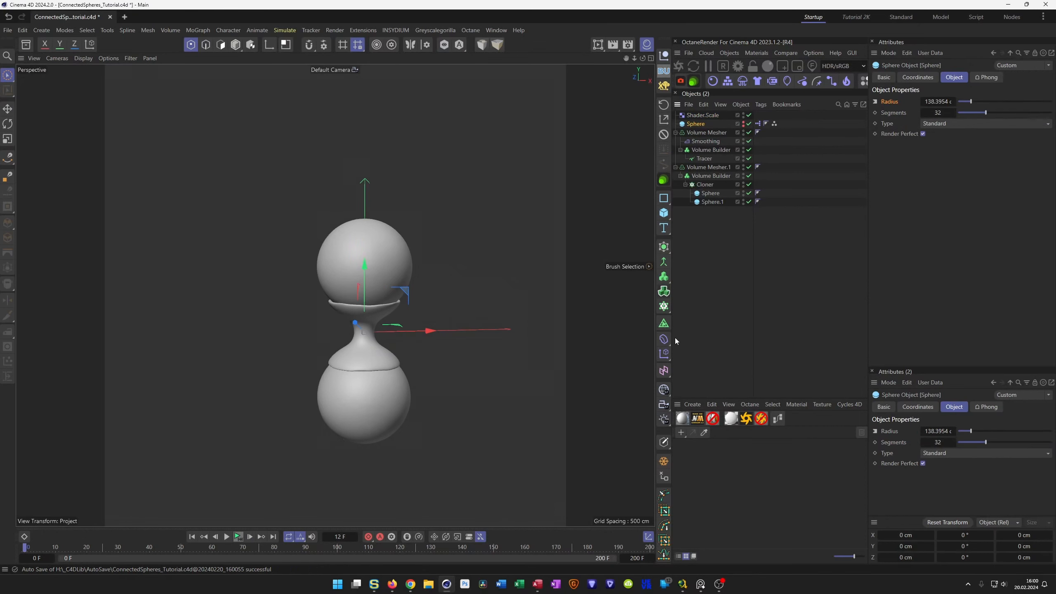
click(664, 354)
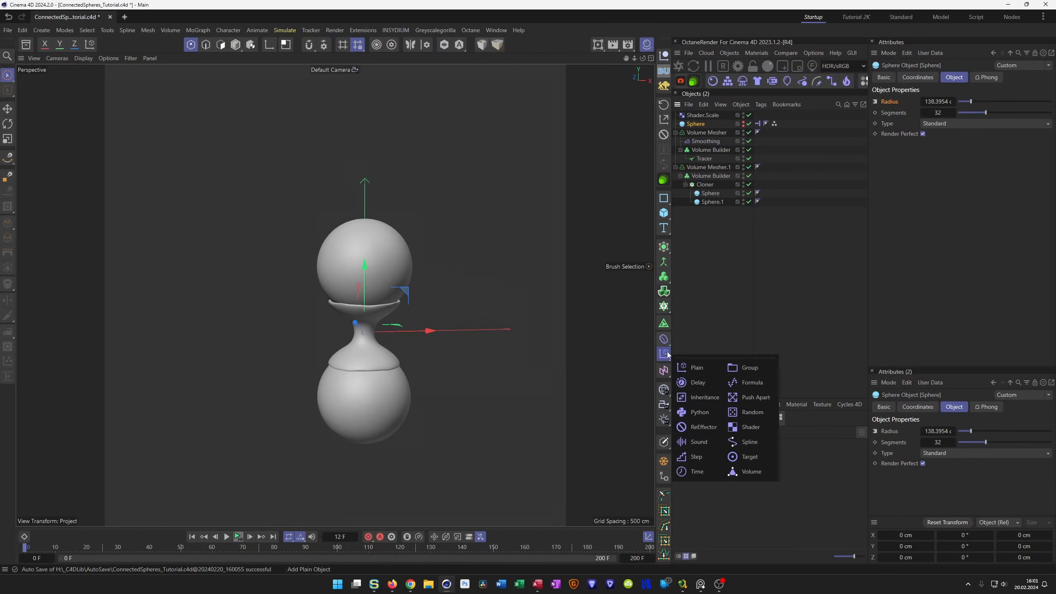
click(748, 428)
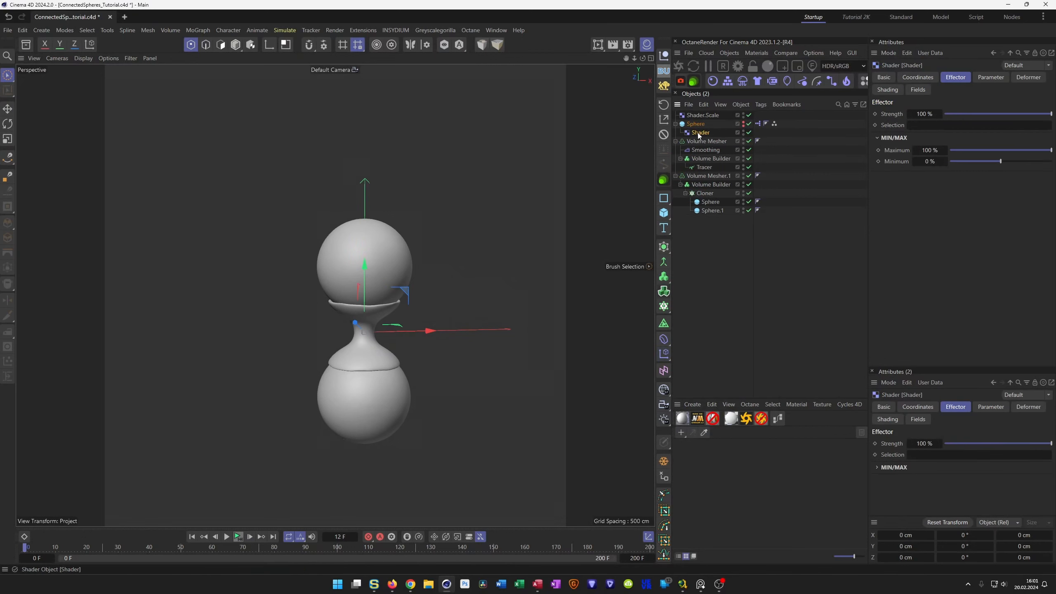
click(1026, 78)
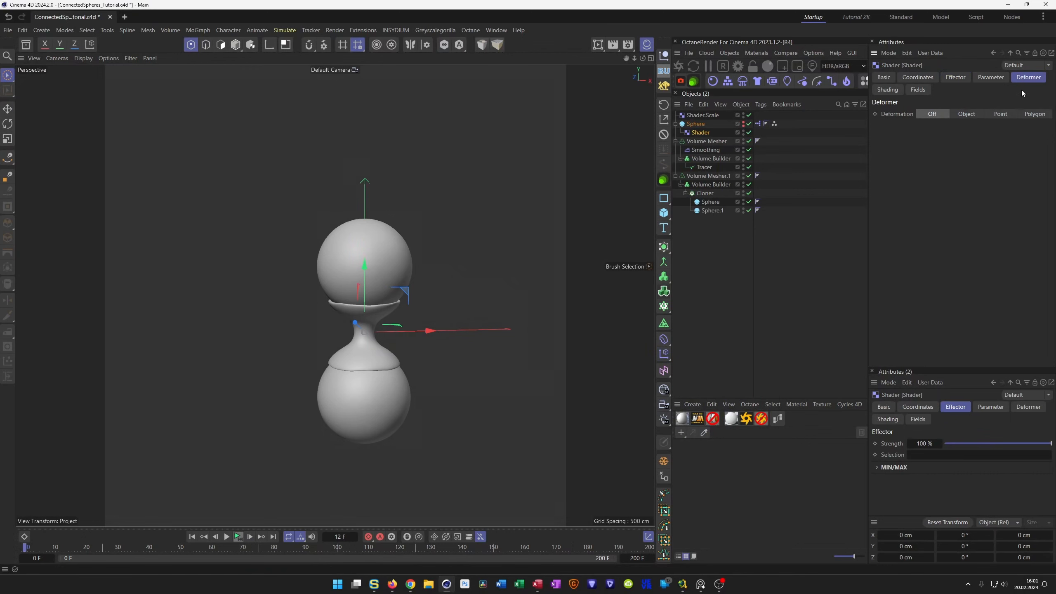
click(967, 113)
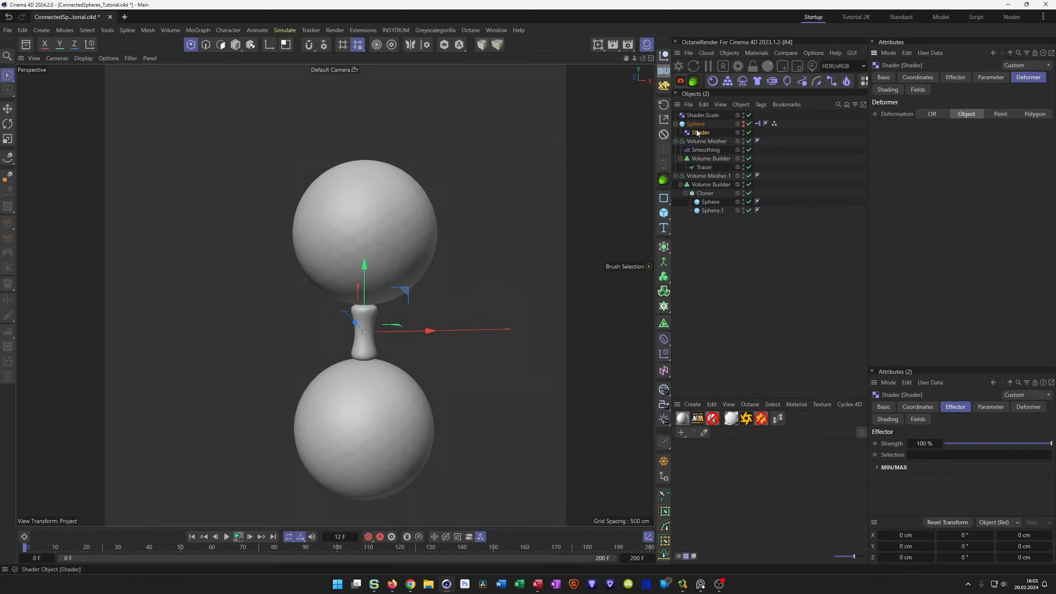
Check the Shader's effect by temporarily showing the top-level Sphere in the viewport
click(744, 126)
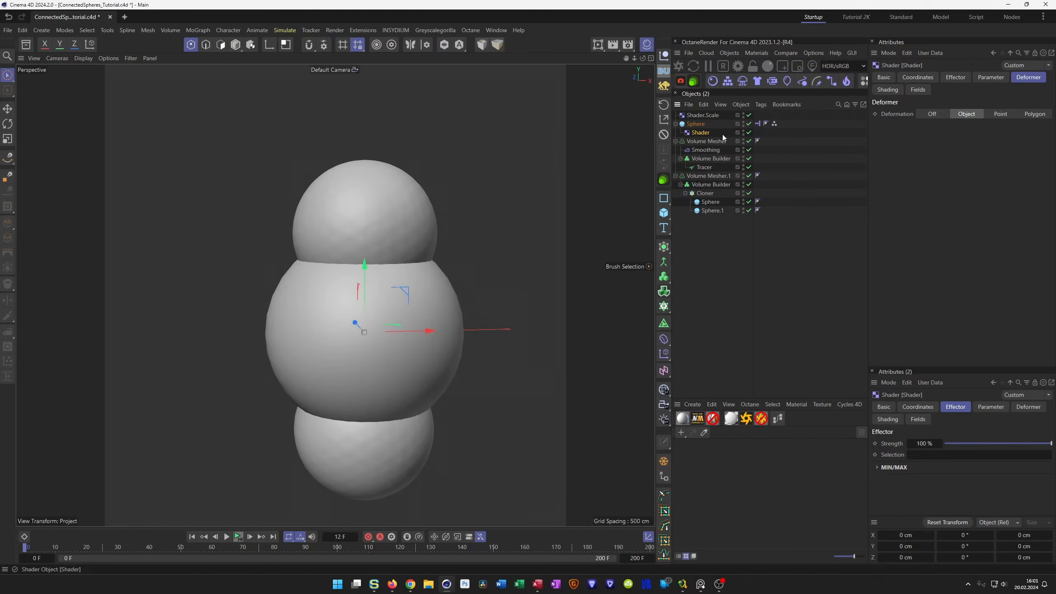
click(743, 126)
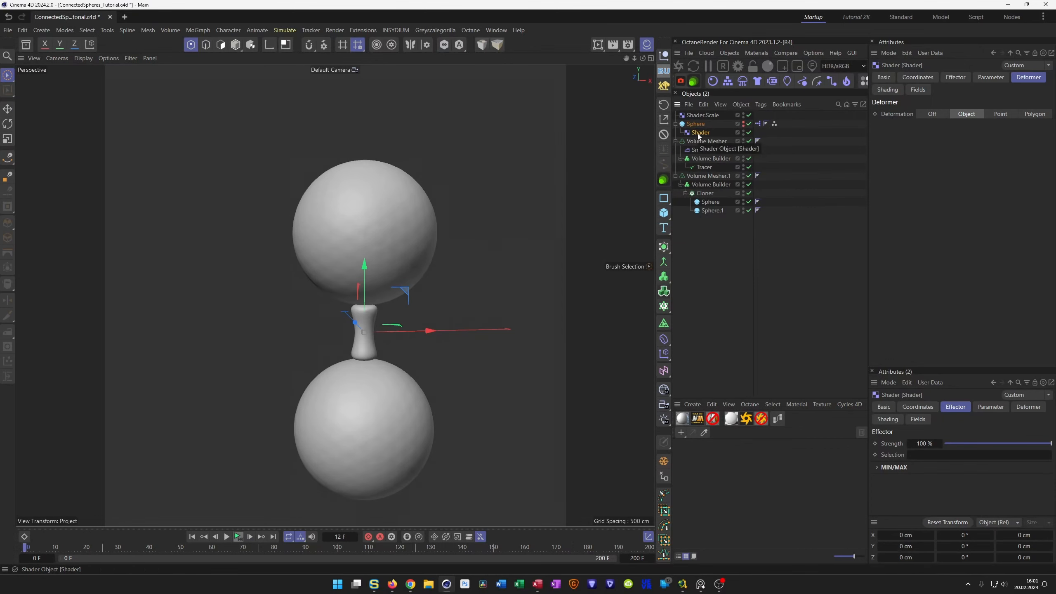
click(749, 132)
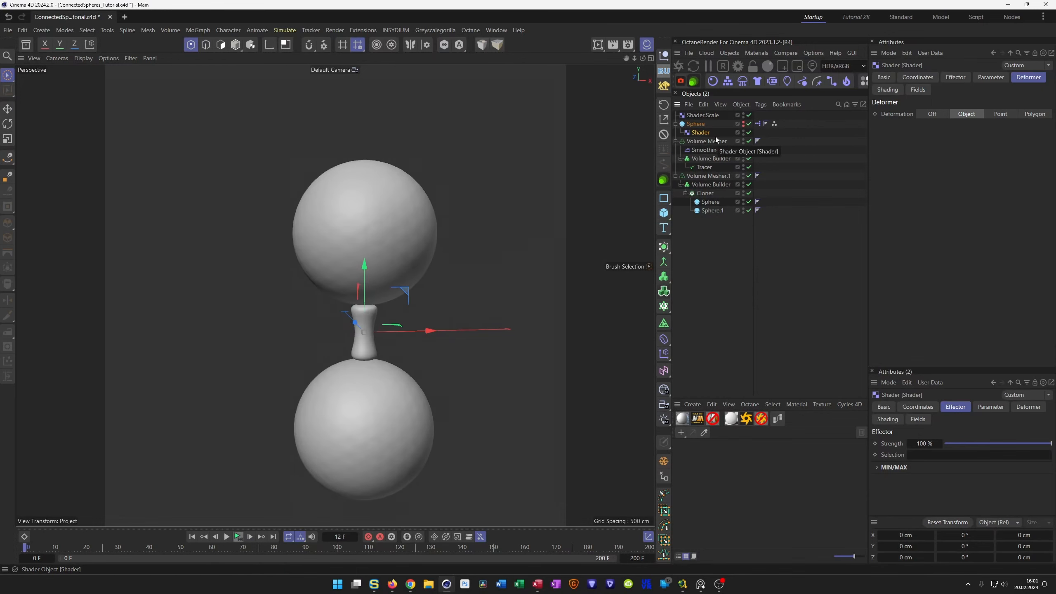
Turn off the Scale parameter of the new Shader effector
click(953, 78)
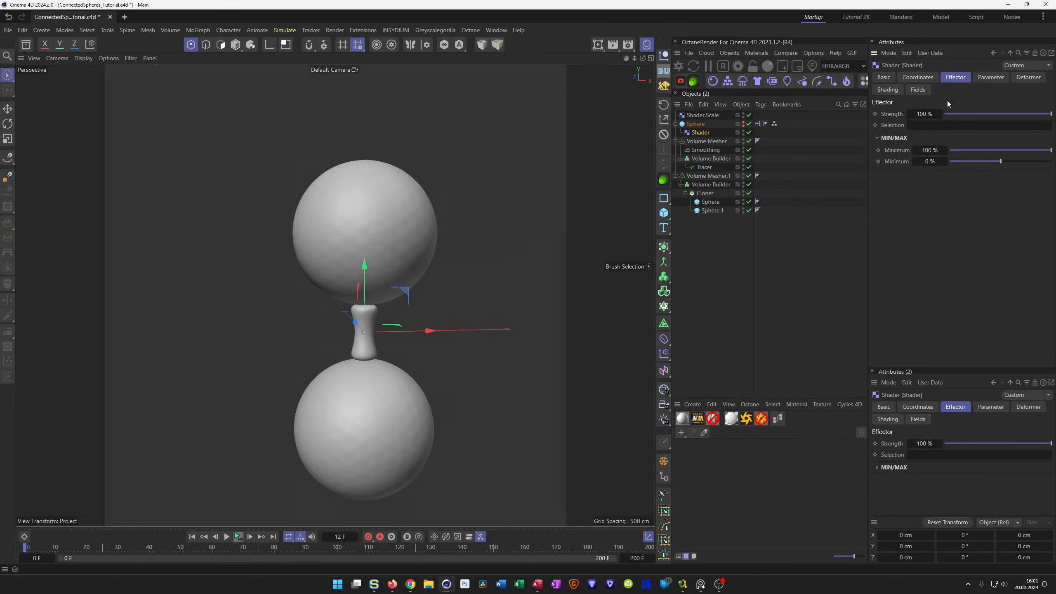
click(991, 78)
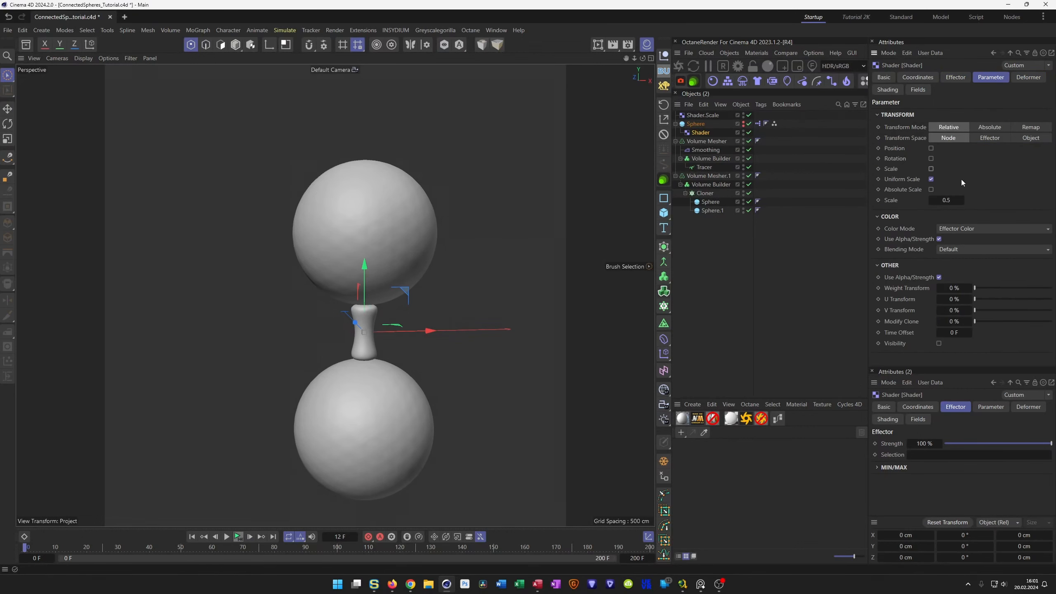
click(931, 168)
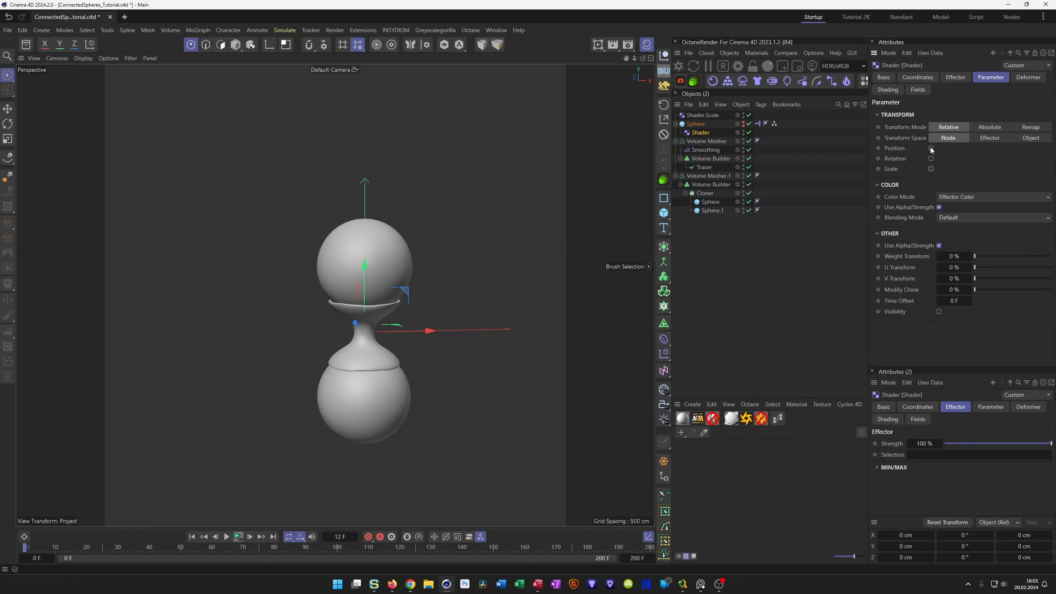
Save the Shader effector's current settings as its default preset and close the Asset Browser
click(908, 53)
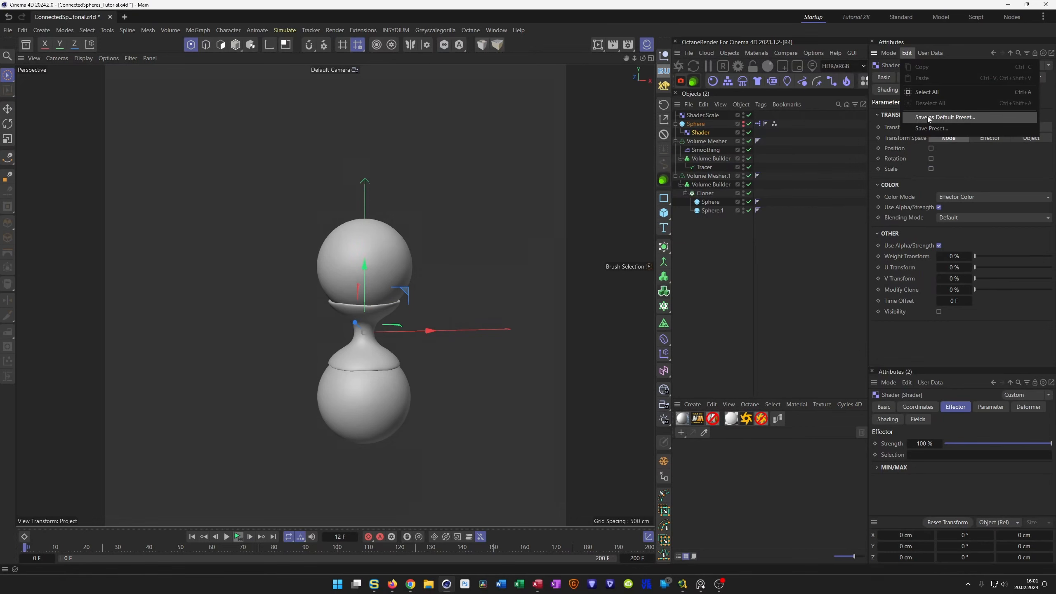
click(929, 118)
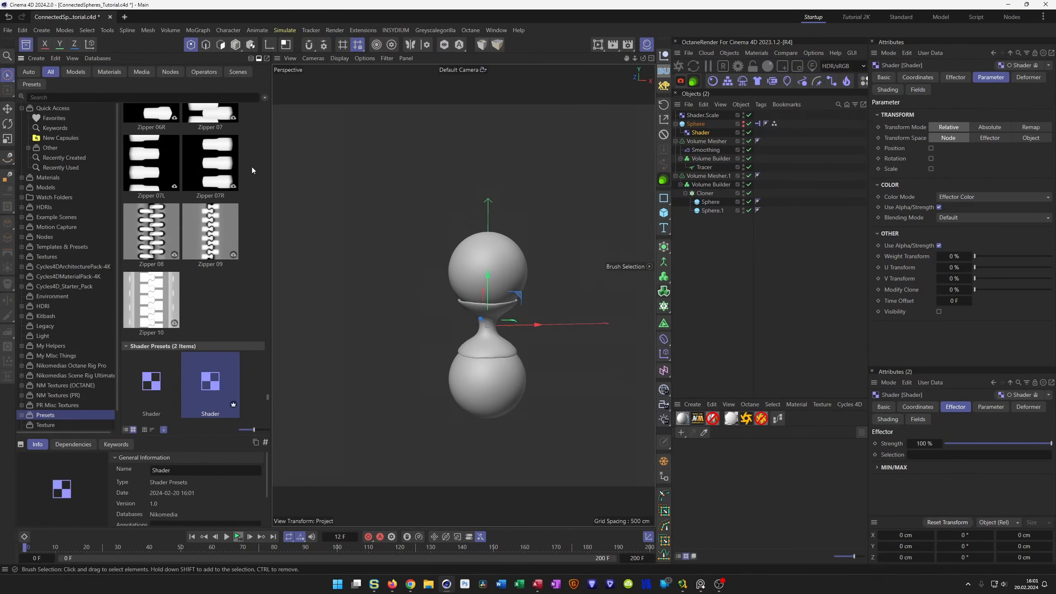
click(25, 45)
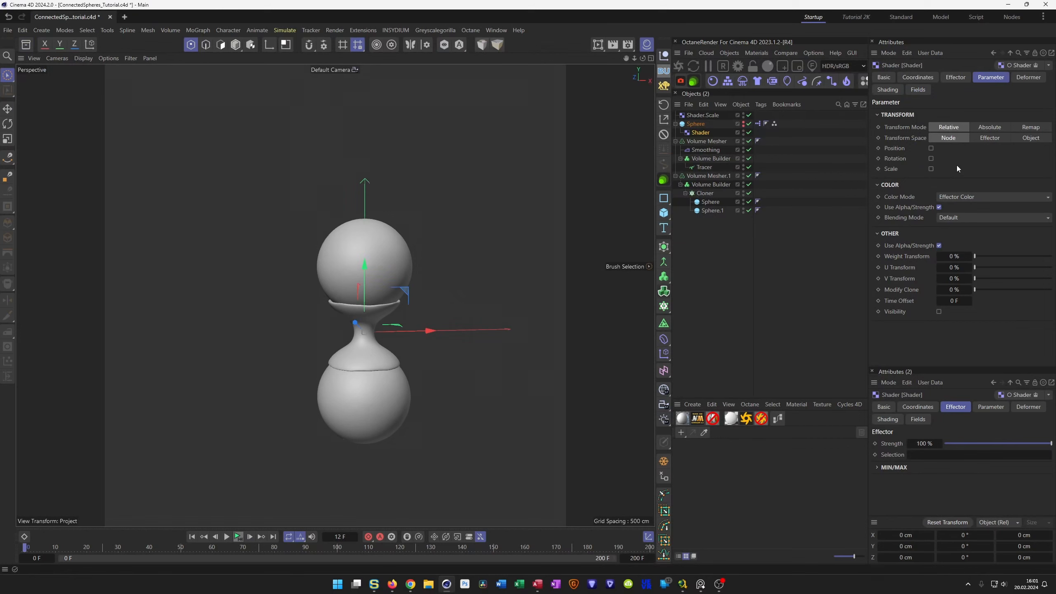
Enable Rotation on the Shader effector and set R.H, R.P and R.B to 1440°
click(931, 158)
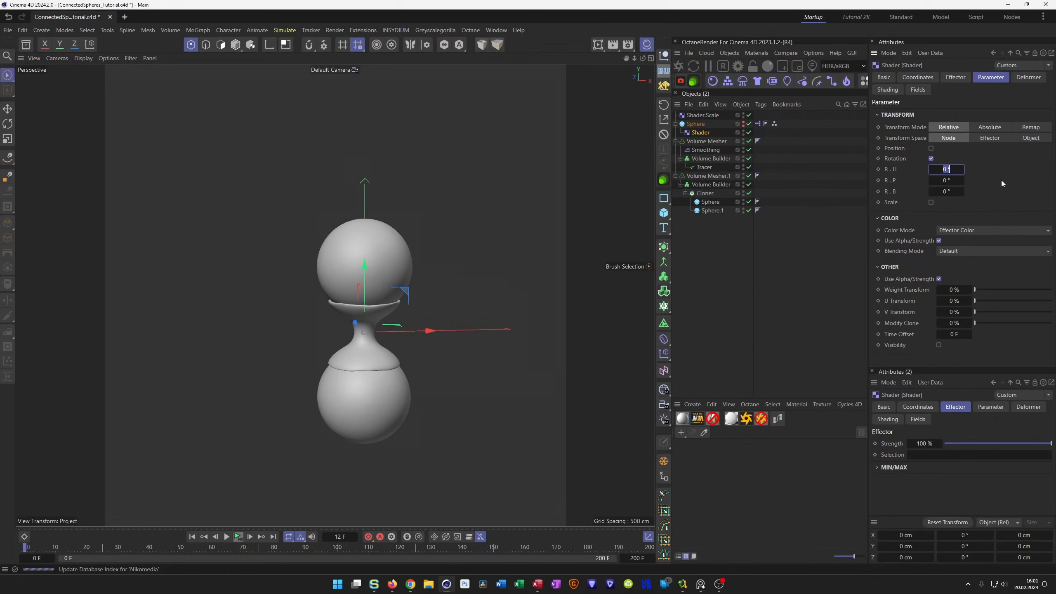
click(885, 172)
click(946, 169)
text(1440)
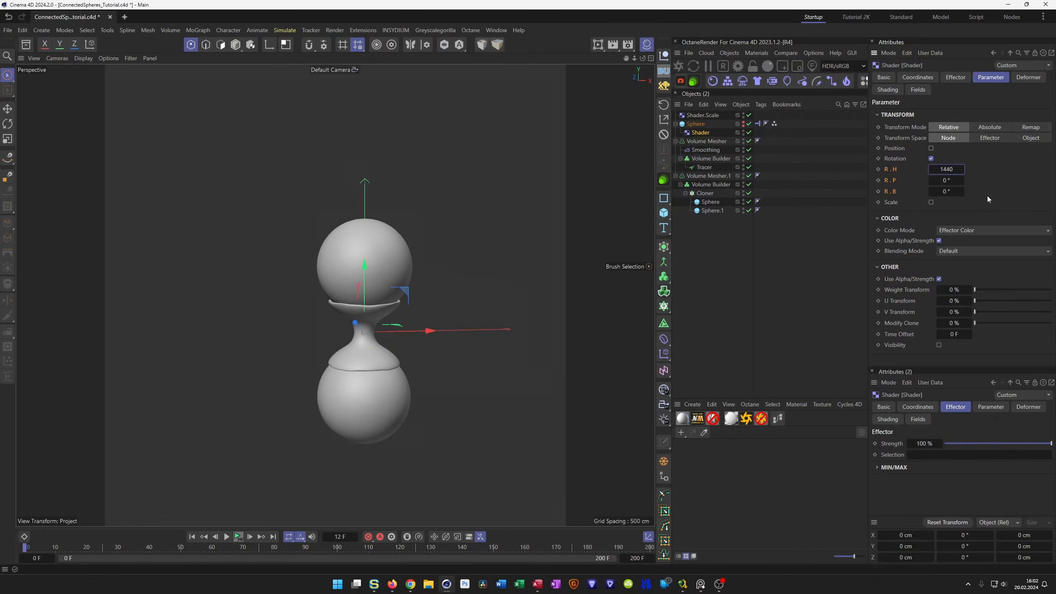
key(alt+Return)
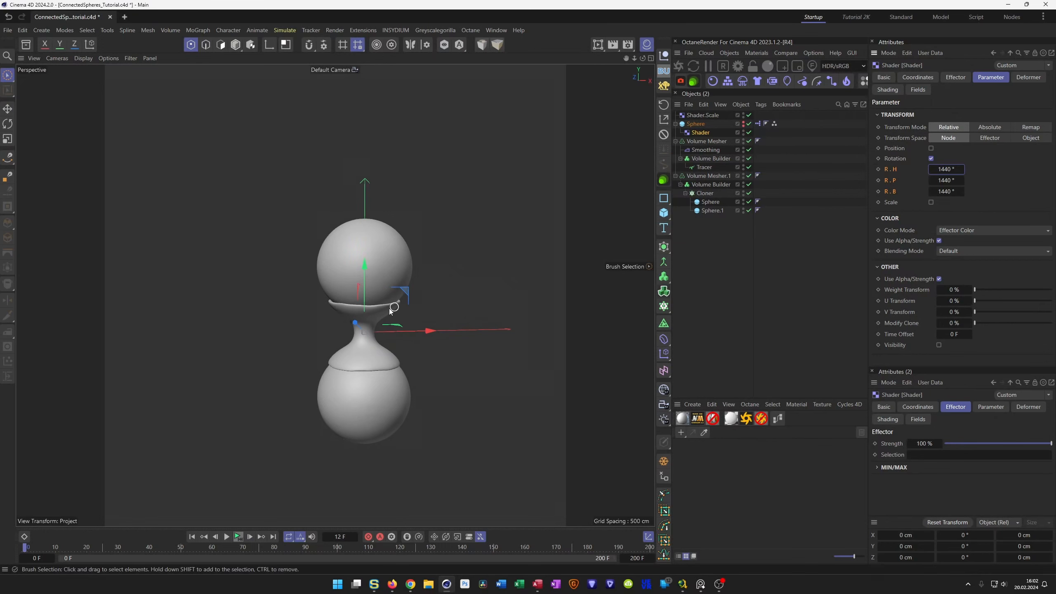
Disable both Volume Meshers, their Volume Builders and the Smoothing object
alt+middle_drag(370, 277, 347, 239)
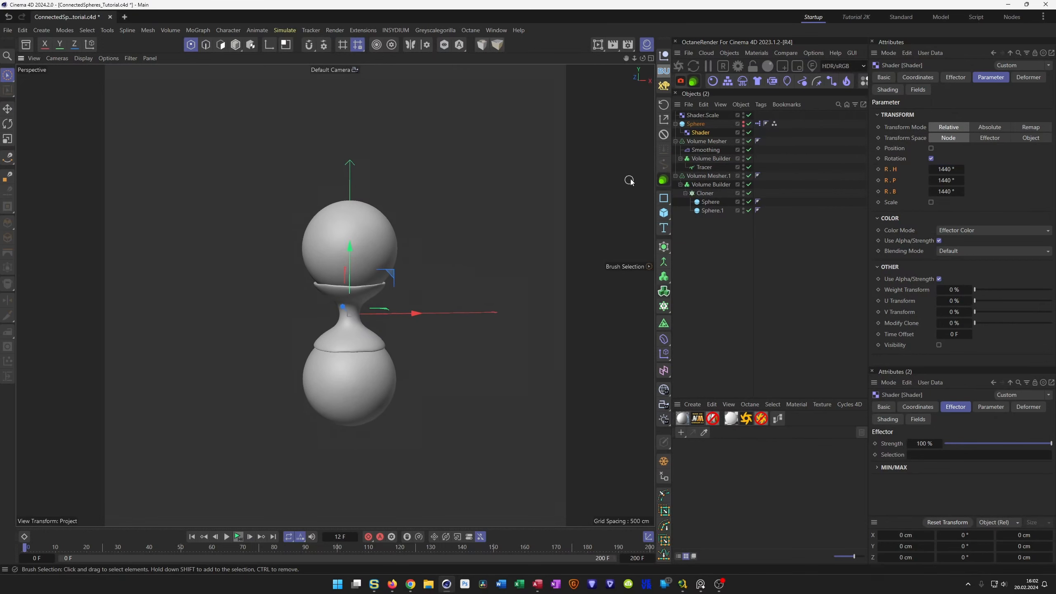
click(750, 141)
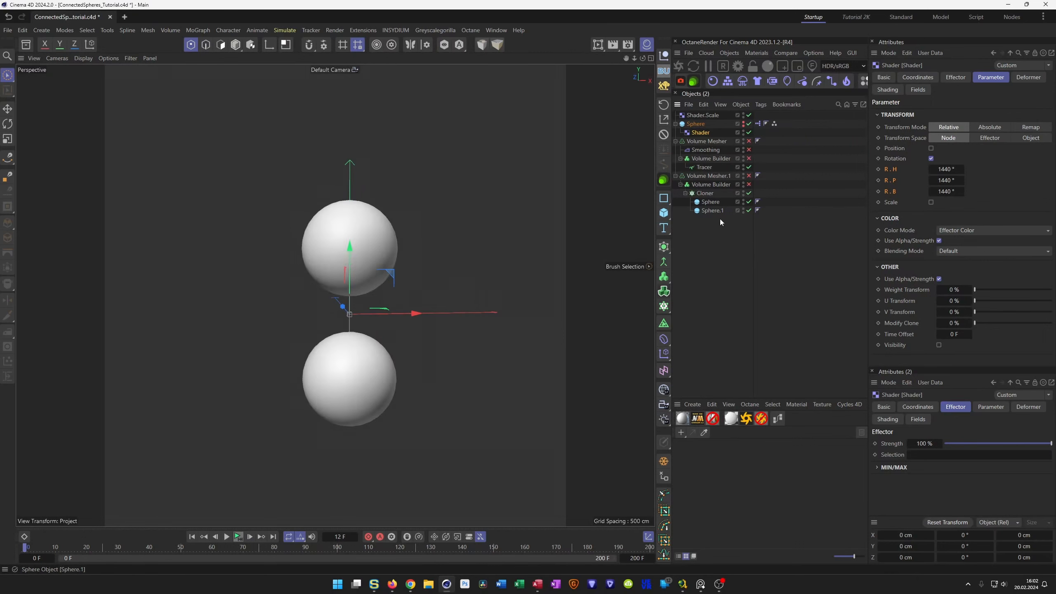
Make the top-level Sphere visible in the viewport and display the objects' shading with wireframe lines
alt+click(742, 127)
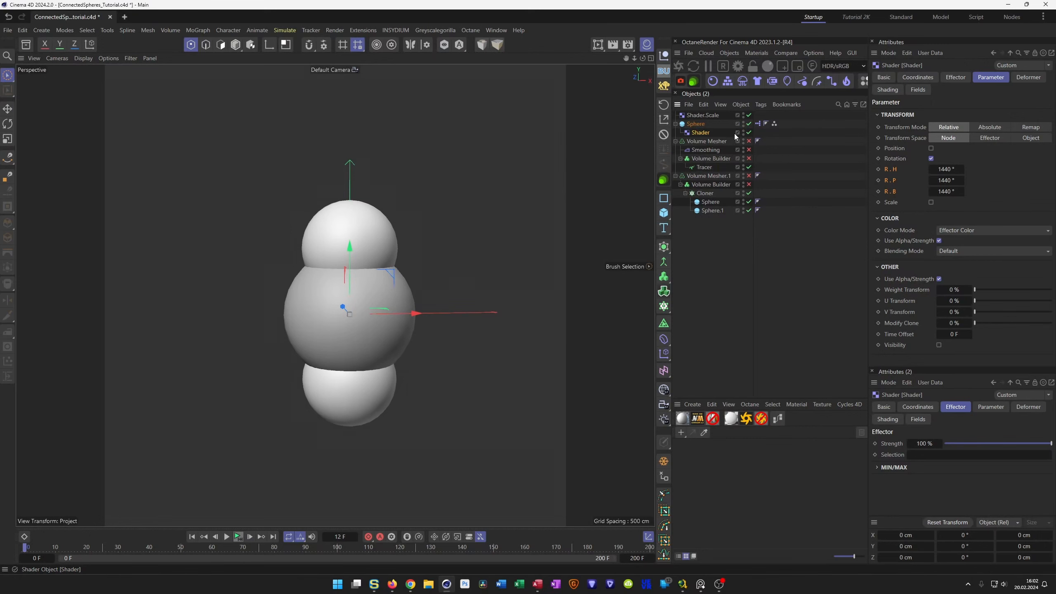
key(n)
key(b)
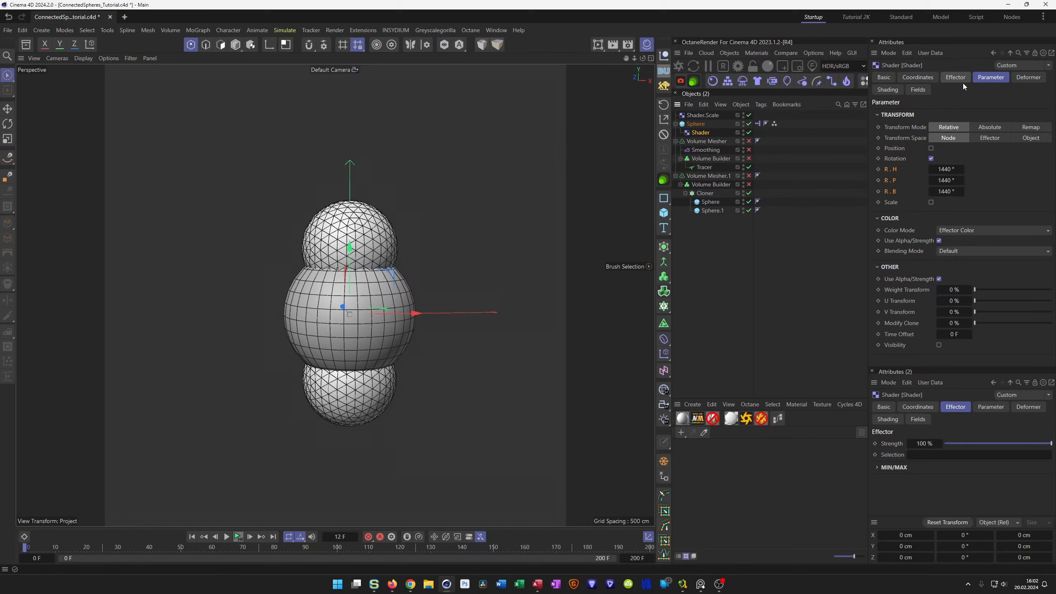
Load a Noise shader into the Shader effector's shading channel and set the noise space to World
click(889, 90)
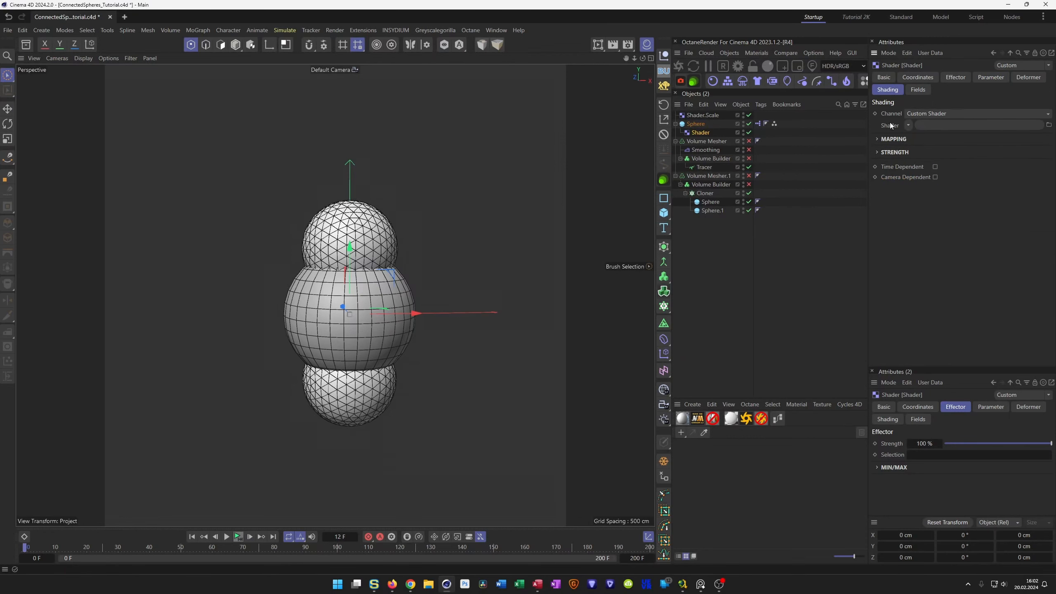
click(909, 125)
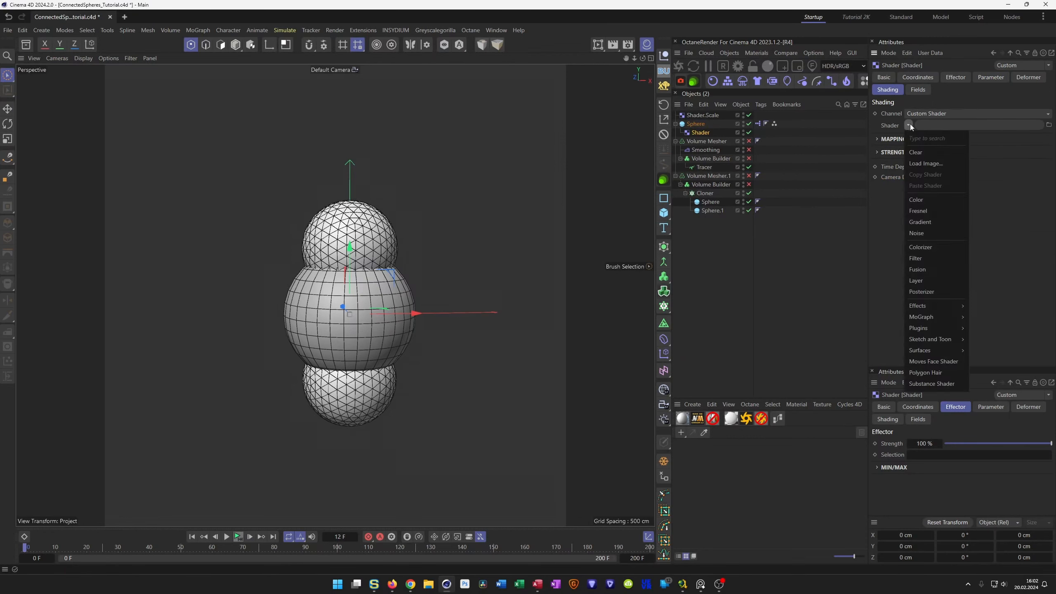
click(937, 234)
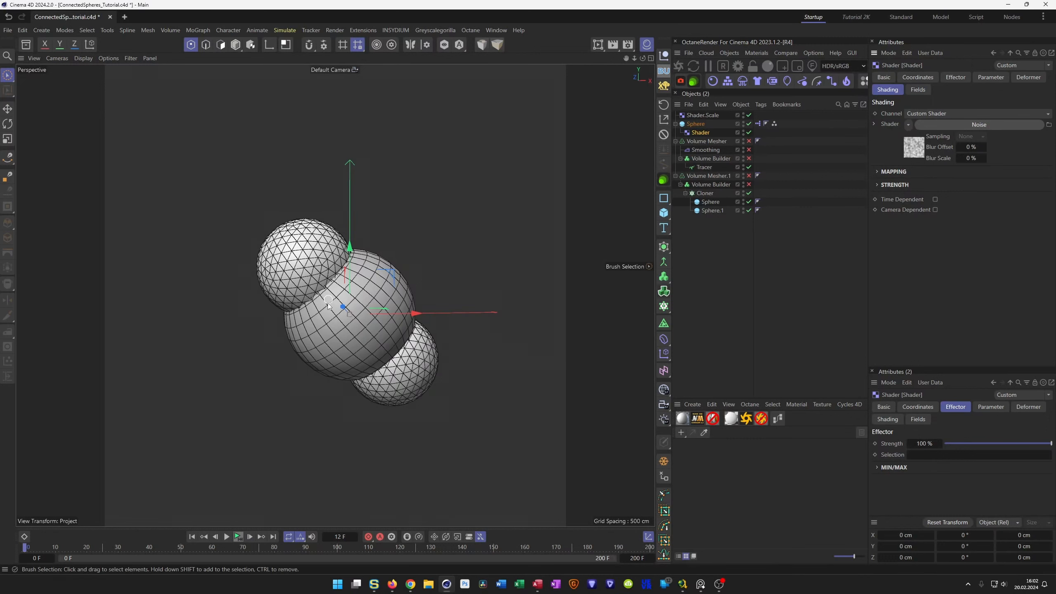
click(956, 125)
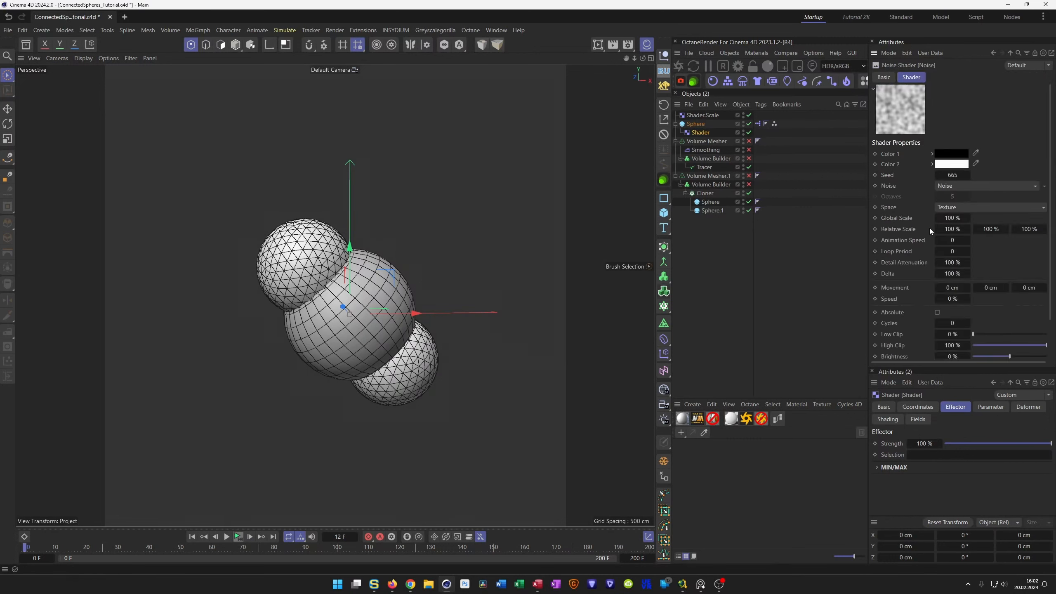
click(951, 210)
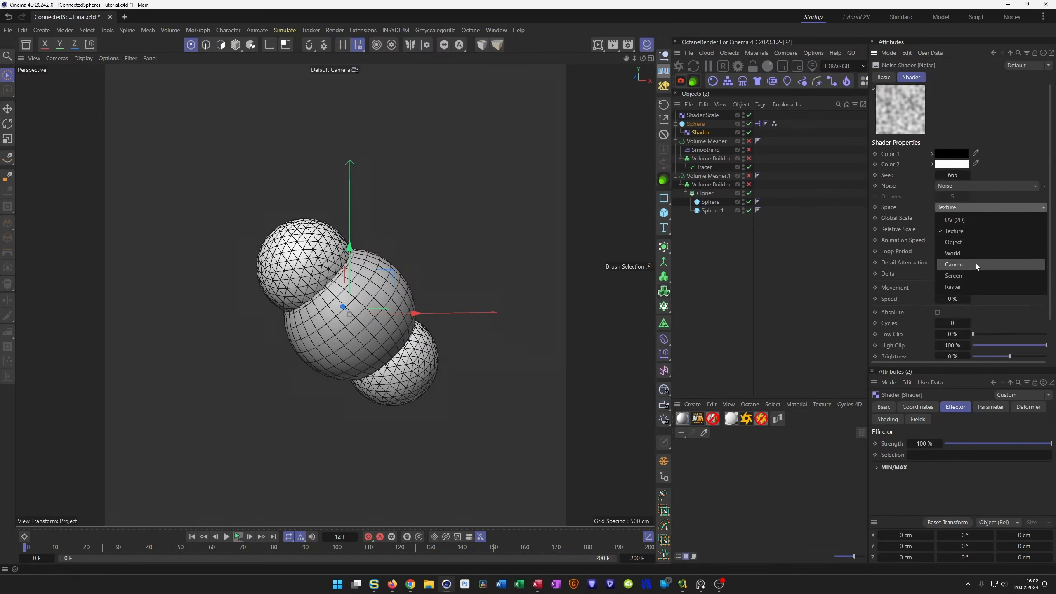
click(975, 254)
Set the noise's Global Scale to 500%, Animation Speed to 0.2 and Loop Period to 8
click(957, 218)
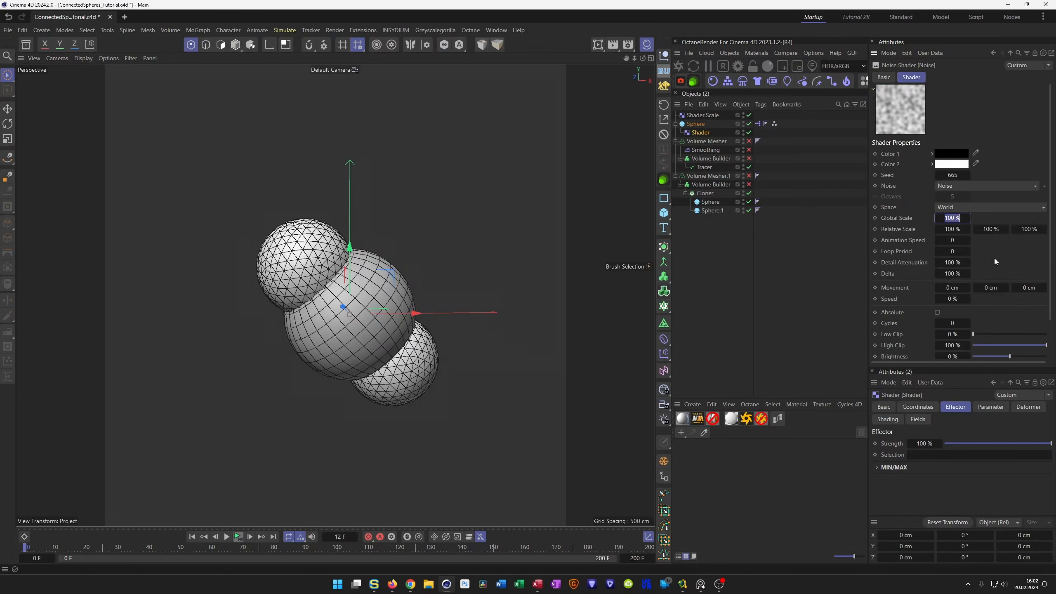
text(500)
key(Tab)
click(949, 241)
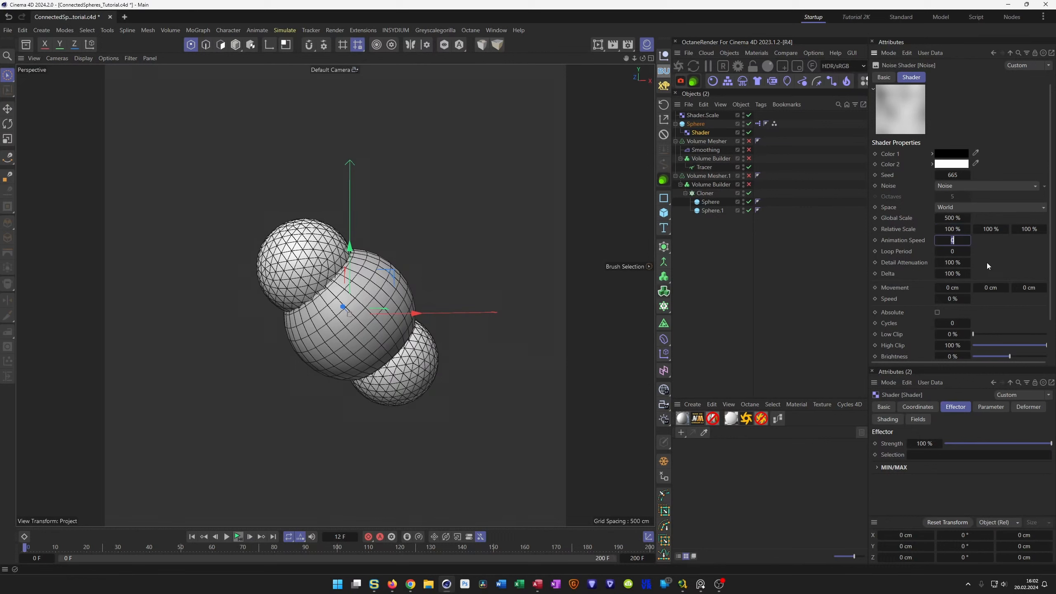
text(.2)
key(Tab)
text(8)
Play the animation and set the Shader.Scale effector's Minimum to -100% while it runs, stopping playback when done
click(239, 537)
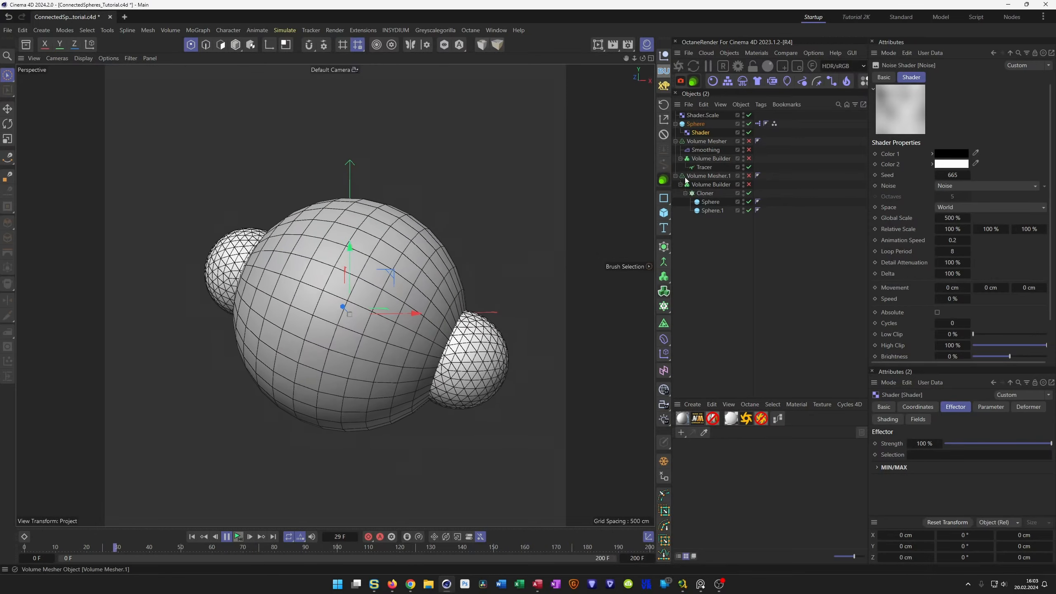
click(703, 115)
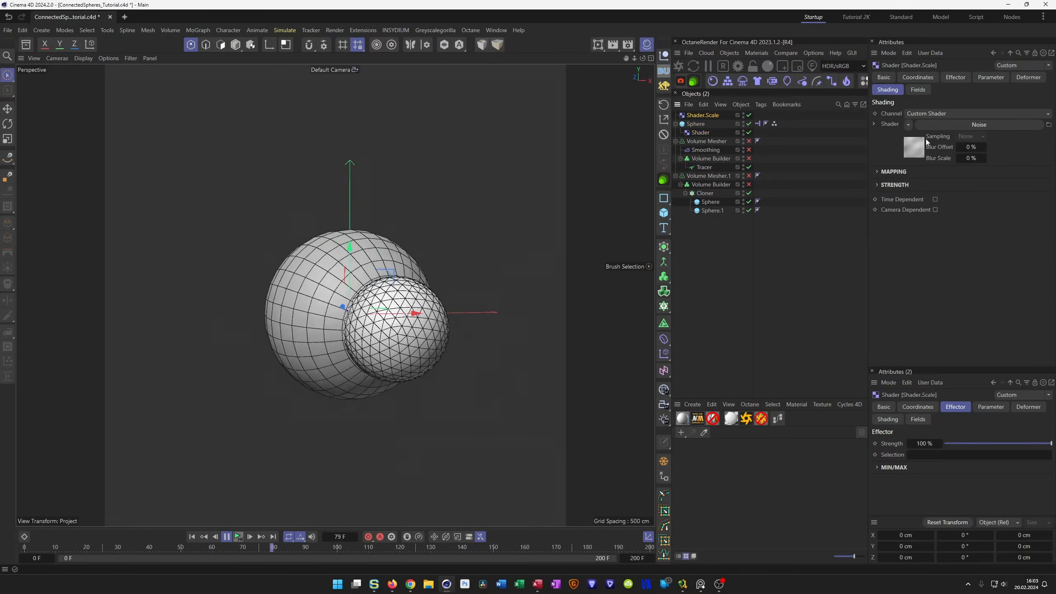
click(956, 77)
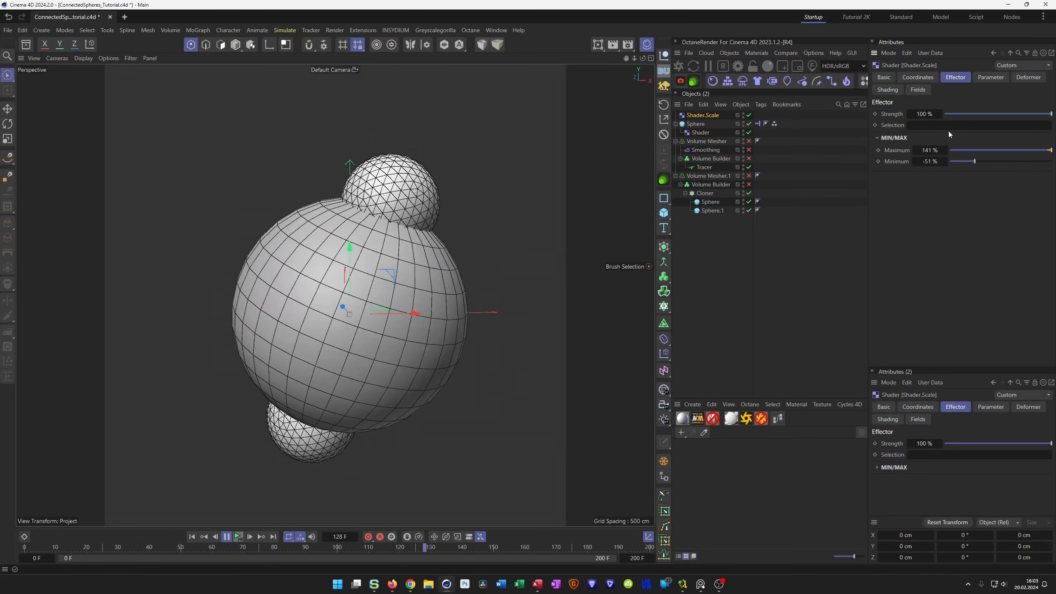
click(899, 138)
drag(928, 163, 908, 162)
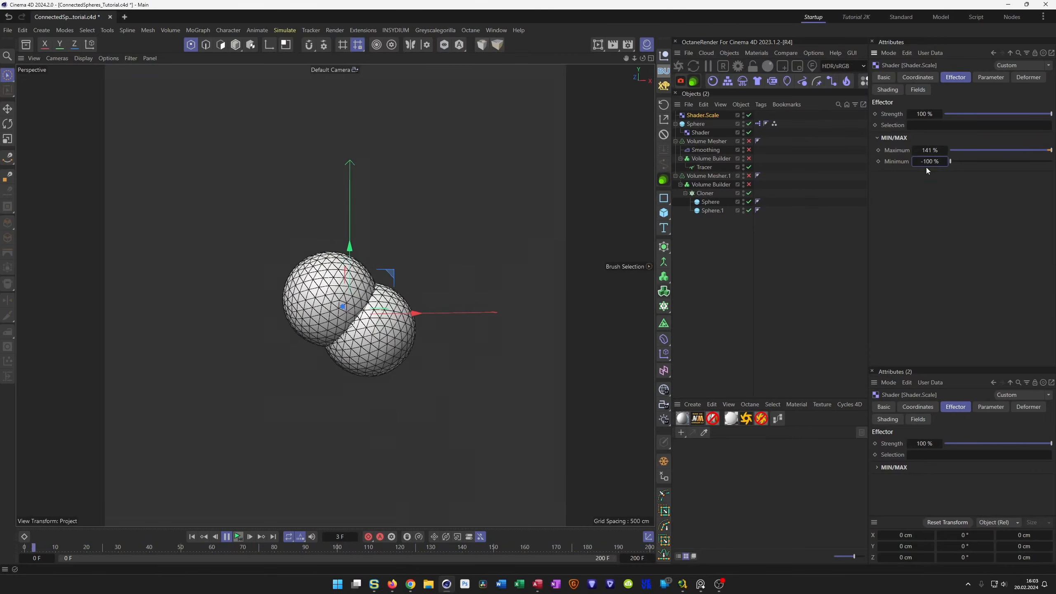
click(227, 537)
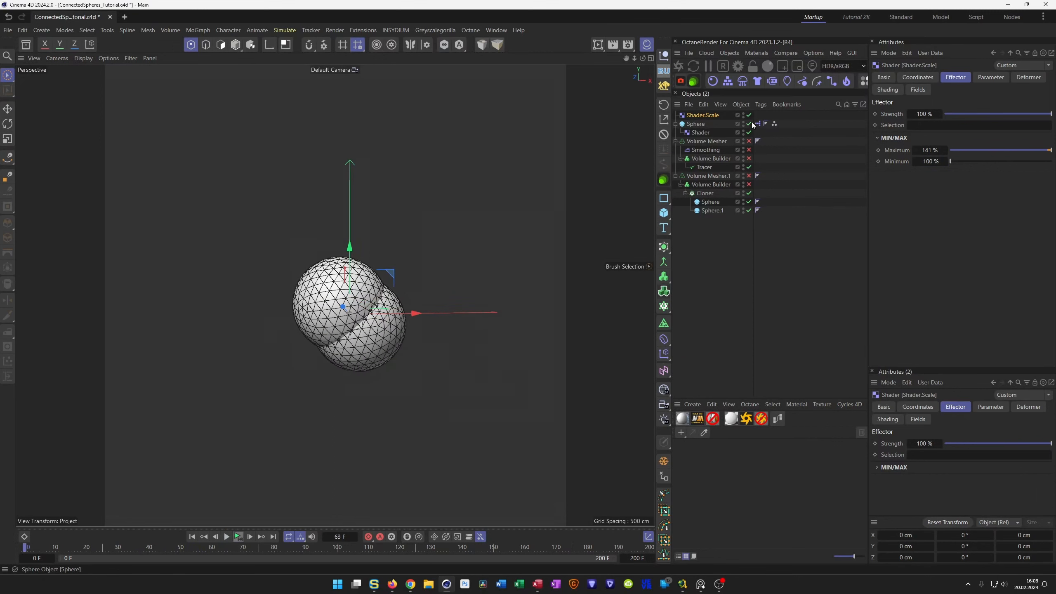
Re-enable both Volume Meshers, their Volume Builders and the Smoothing object, and save the project
click(749, 141)
click(749, 150)
click(749, 159)
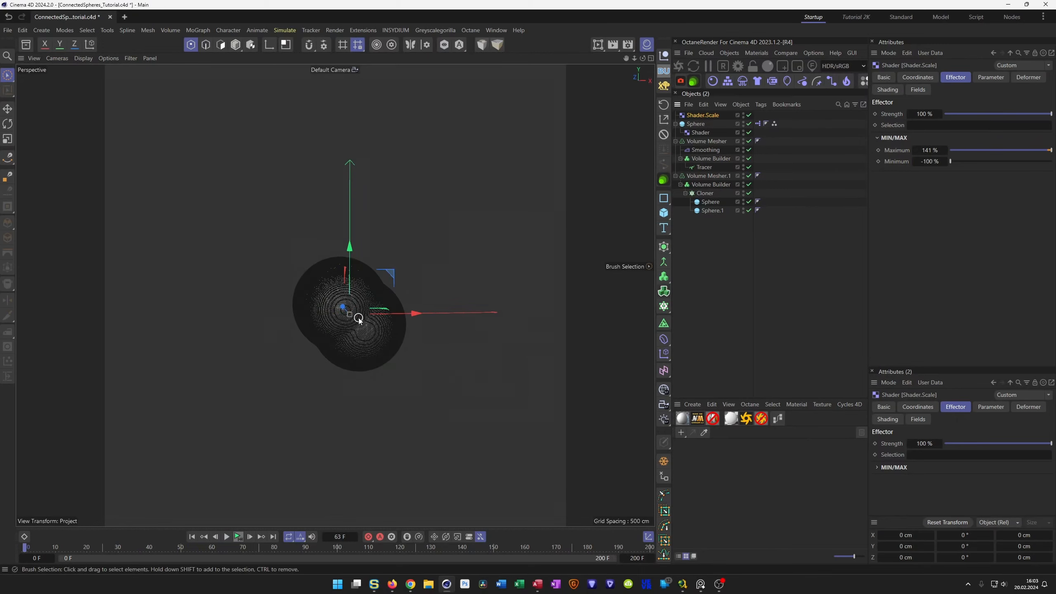
scroll(359, 319, up, 5)
key(ctrl+s)
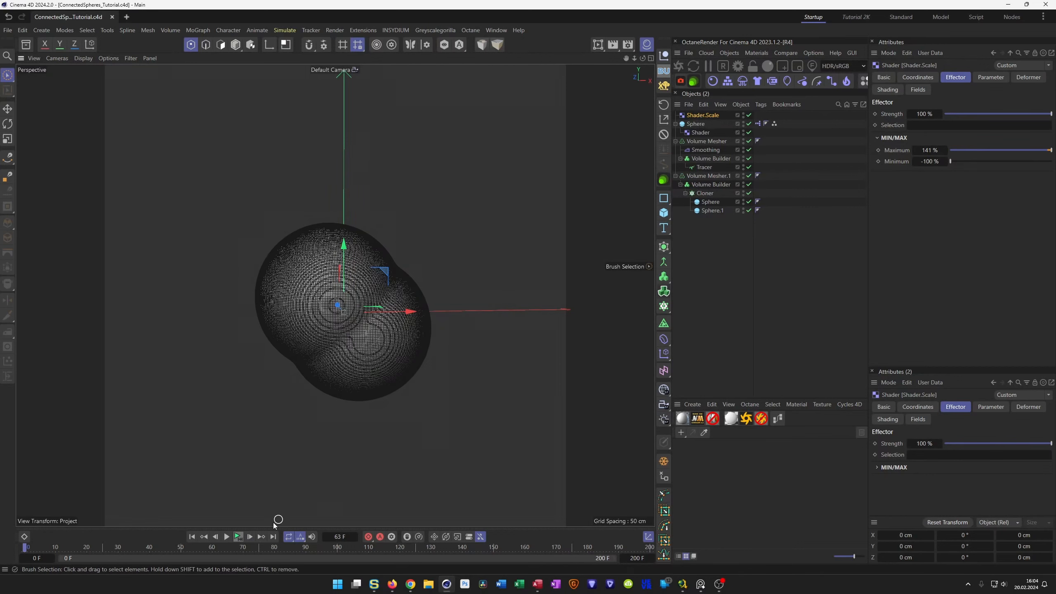
Hide the top-level Sphere and preview the animation from the start, stopping at frame 28
click(239, 537)
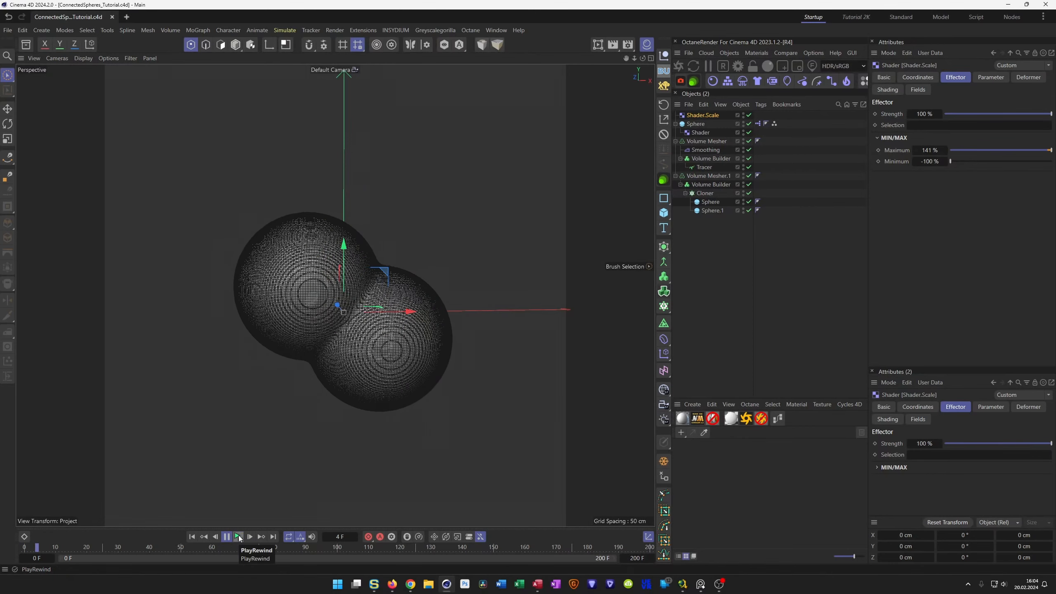
click(239, 537)
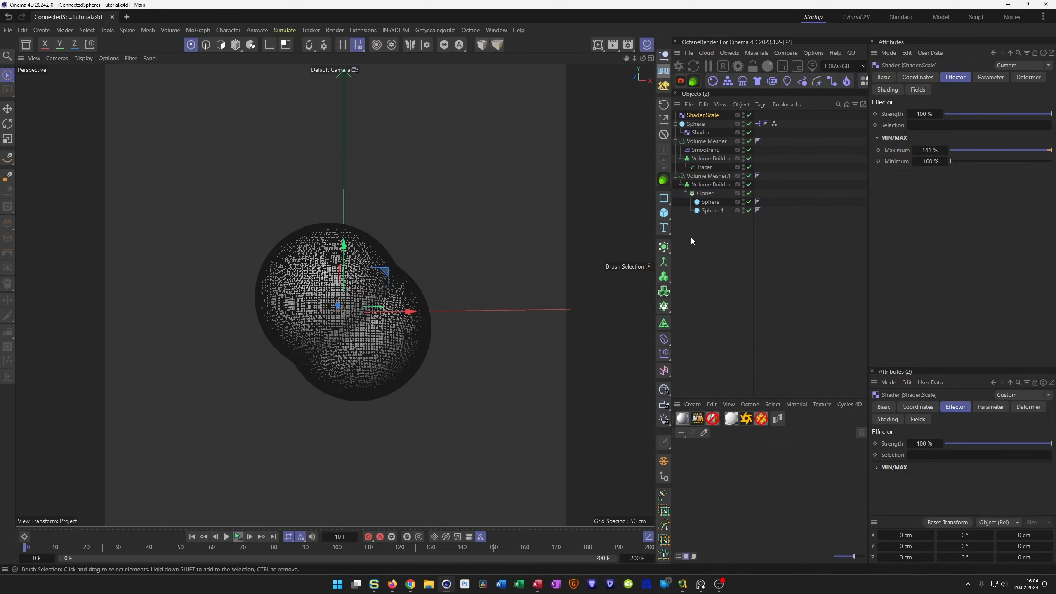
click(743, 126)
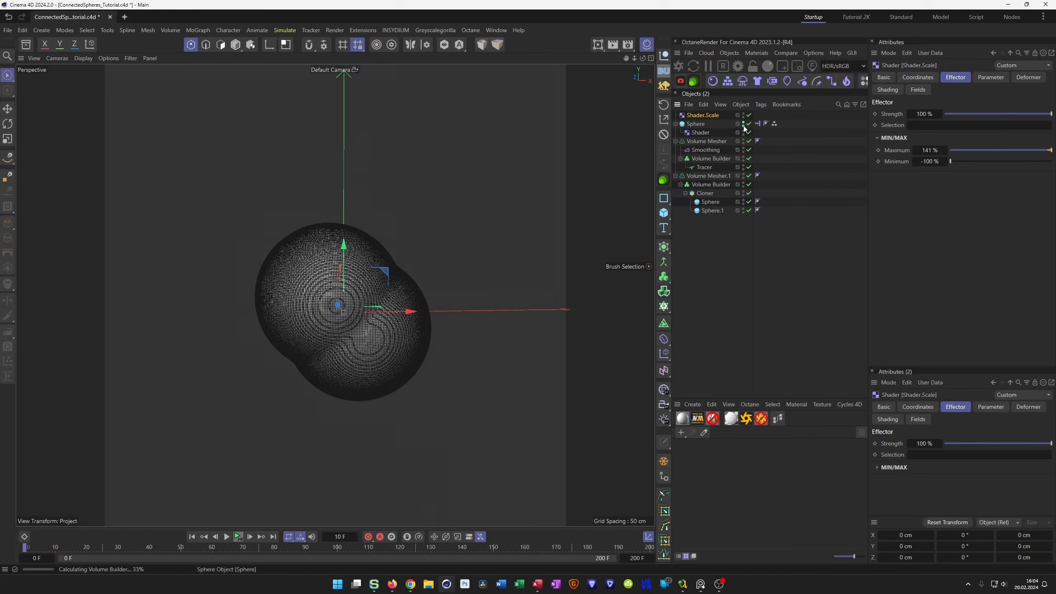
click(238, 536)
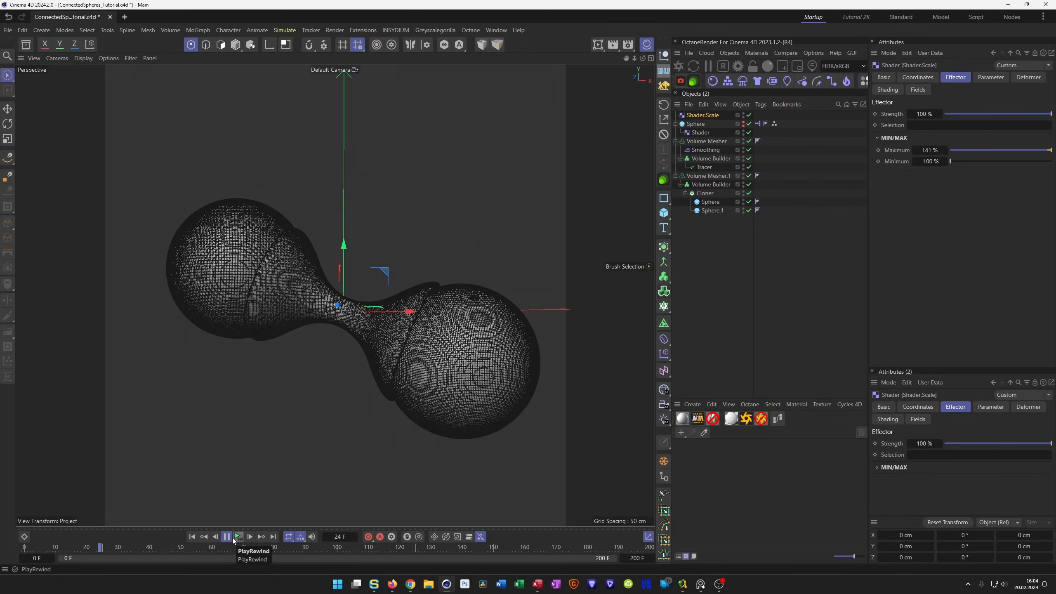
click(226, 537)
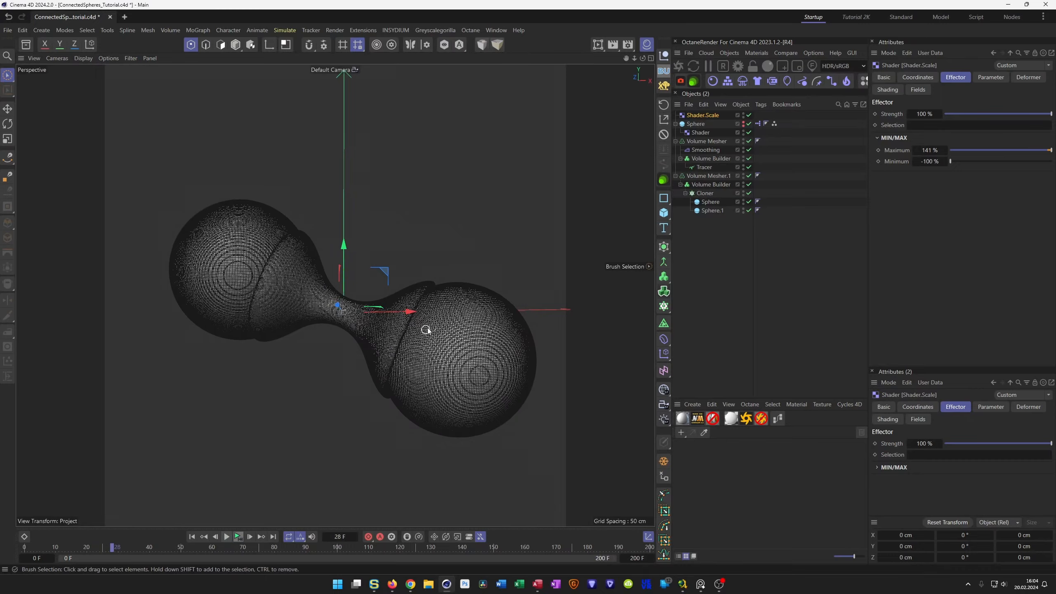
alt+drag(429, 327, 408, 342)
scroll(413, 332, down, 2)
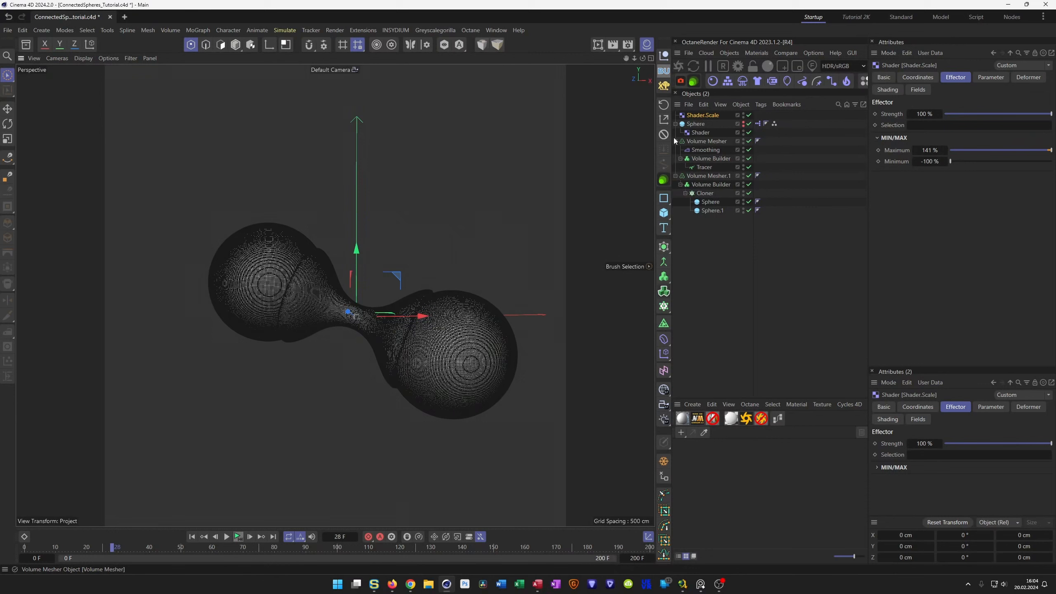
Collapse the hierarchies of the top-level Sphere and both Volume Meshers and clear the object selection
click(676, 175)
click(676, 141)
click(676, 124)
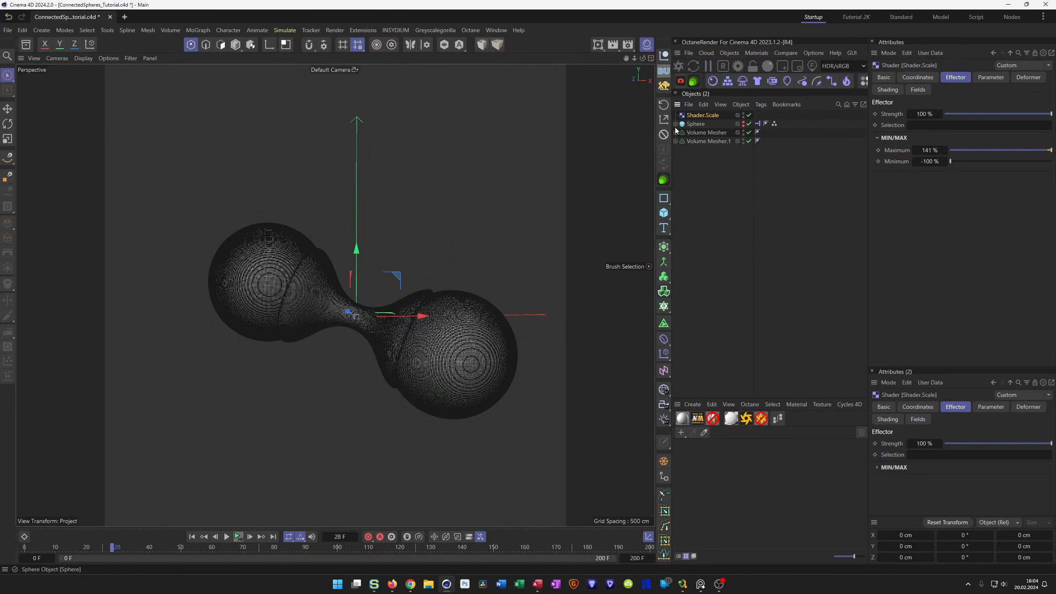
click(698, 125)
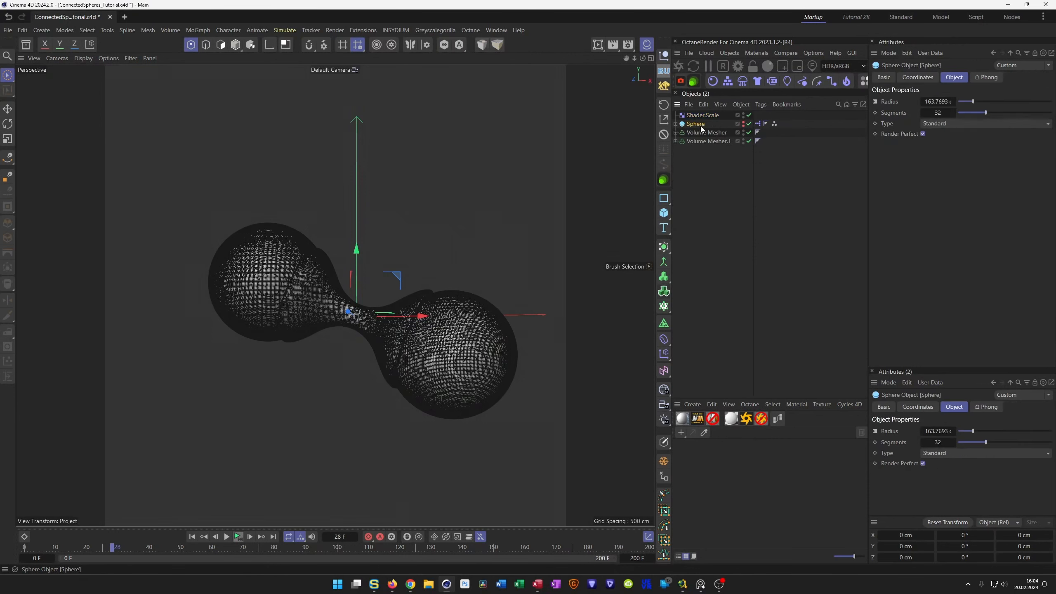
click(694, 169)
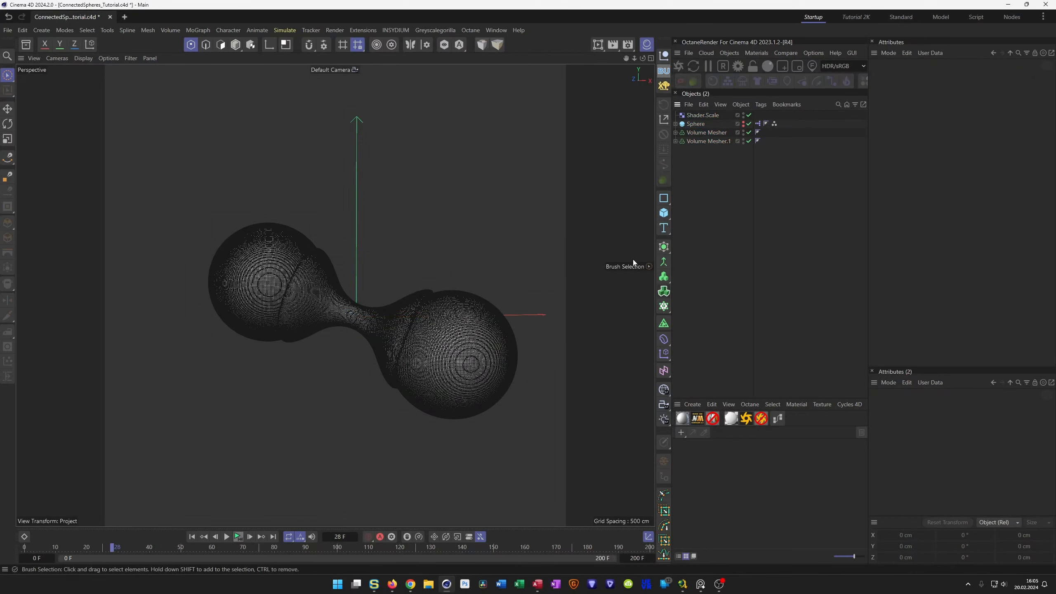
Review the noise settings of the Shader effector under the top-level Sphere, collapse the Sphere and save the project
click(684, 116)
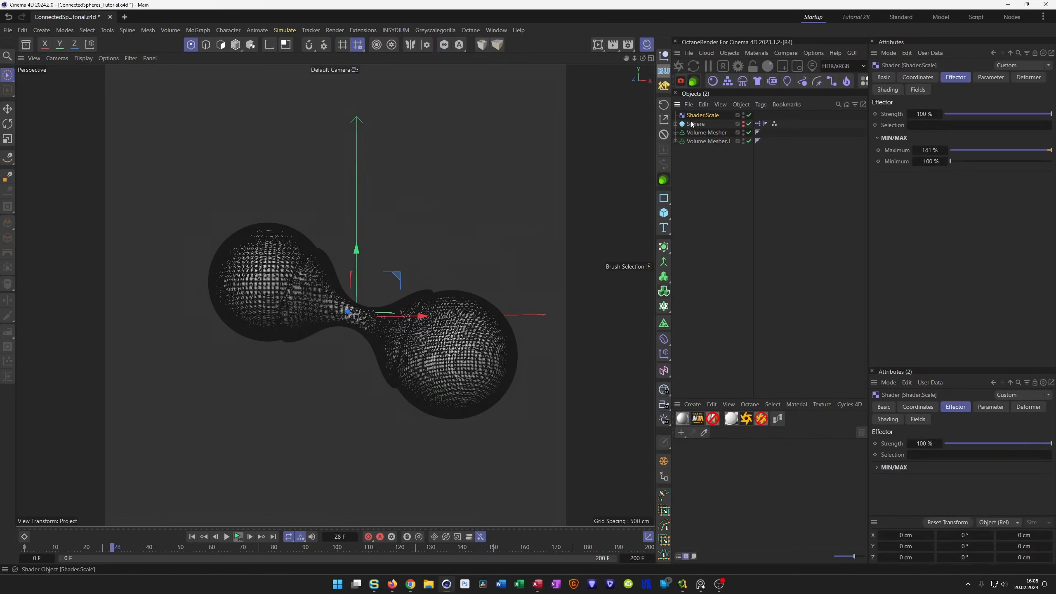
click(676, 124)
click(688, 133)
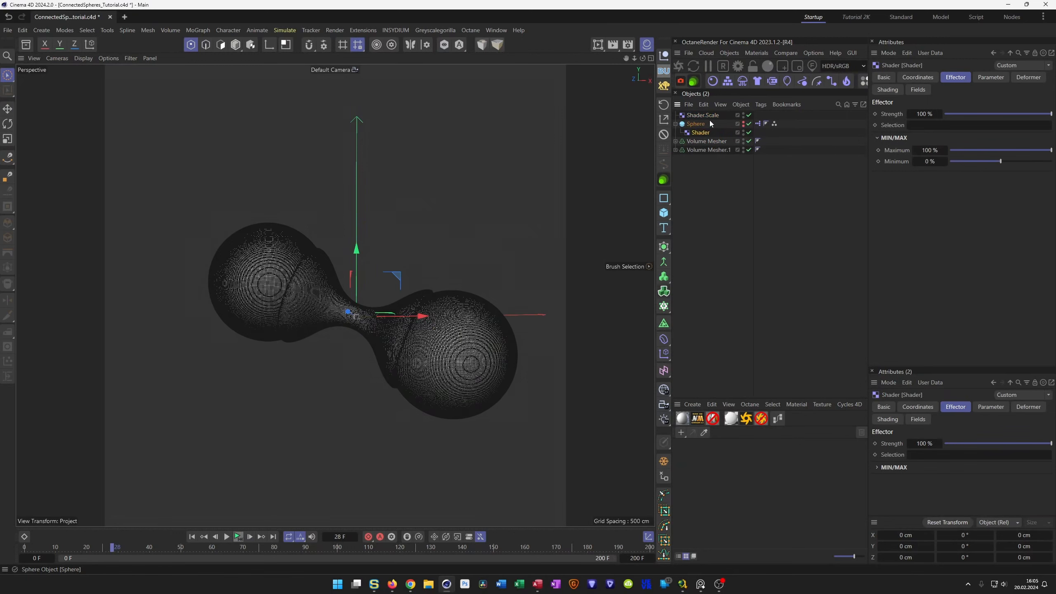
click(885, 90)
click(907, 151)
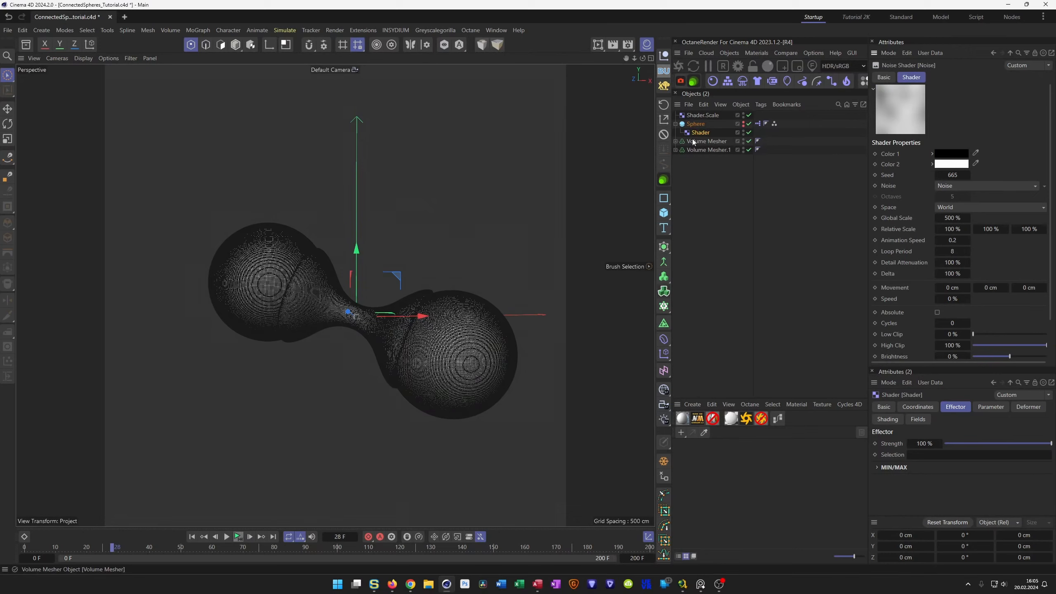
click(676, 125)
key(ctrl+s)
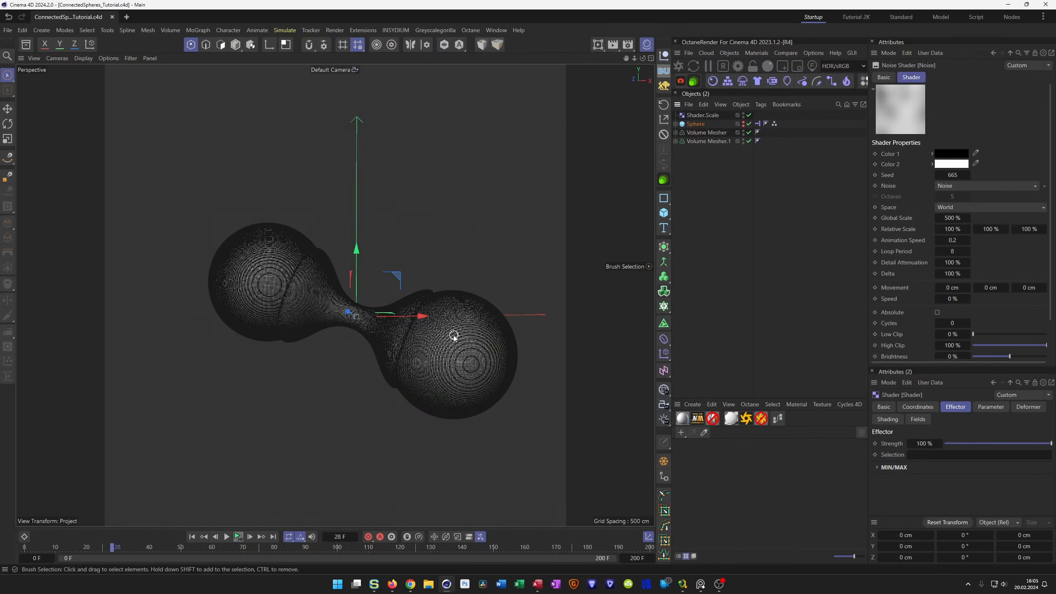
Save the project and display the model with Gouraud shading without wireframe lines
scroll(490, 306, up, 3)
scroll(485, 316, up, 2)
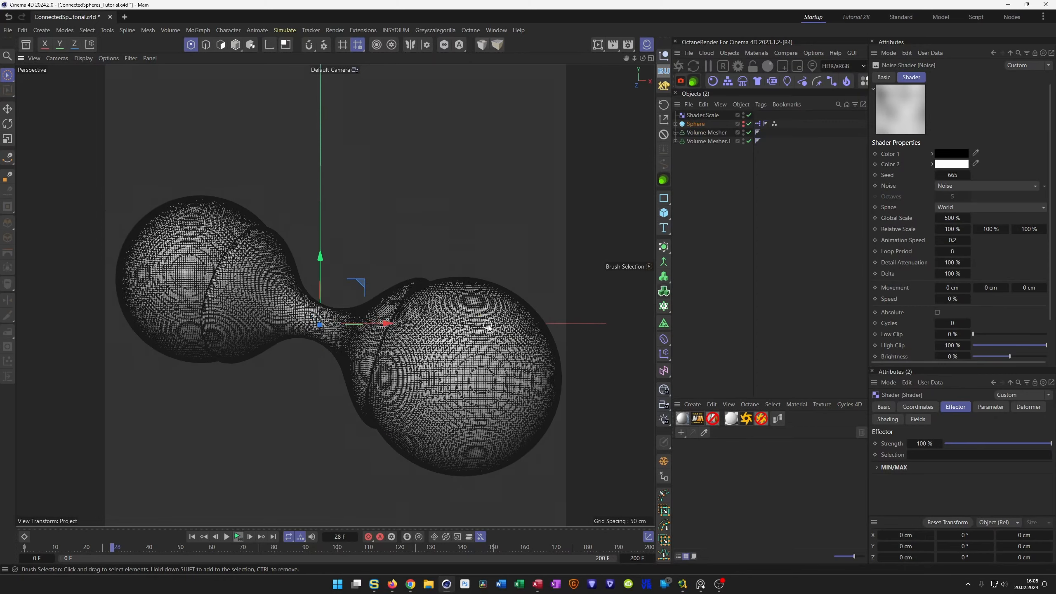
scroll(487, 326, down, 3)
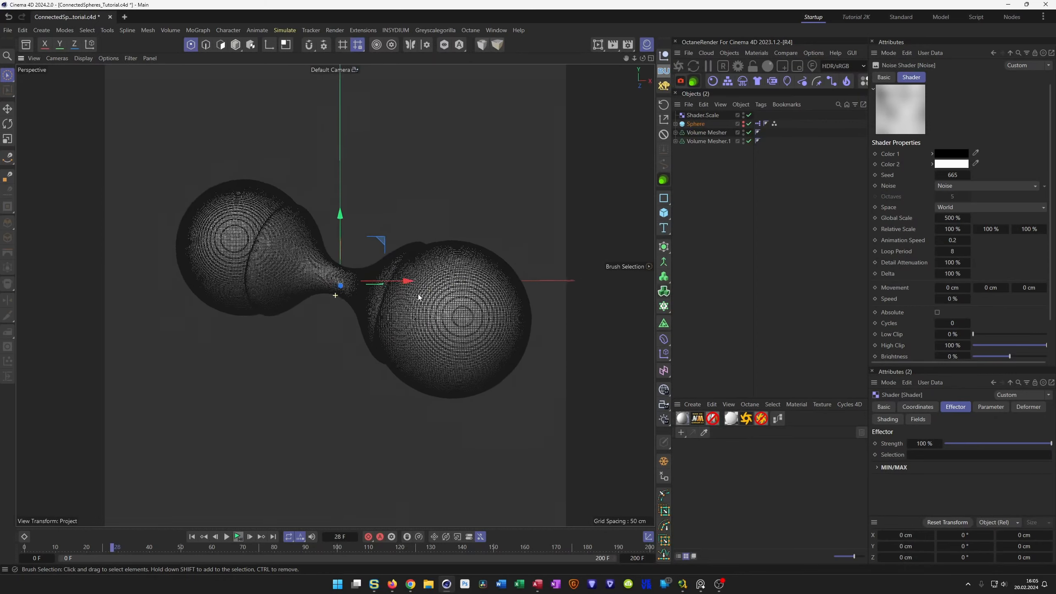
alt+middle_drag(419, 294, 399, 299)
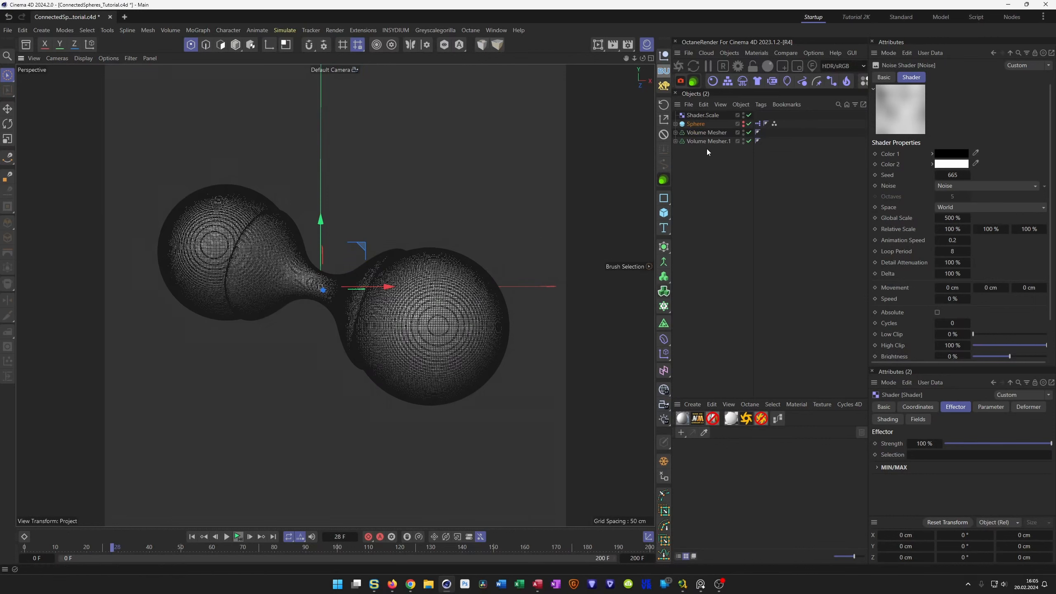
key(ctrl+s)
scroll(357, 269, down, 1)
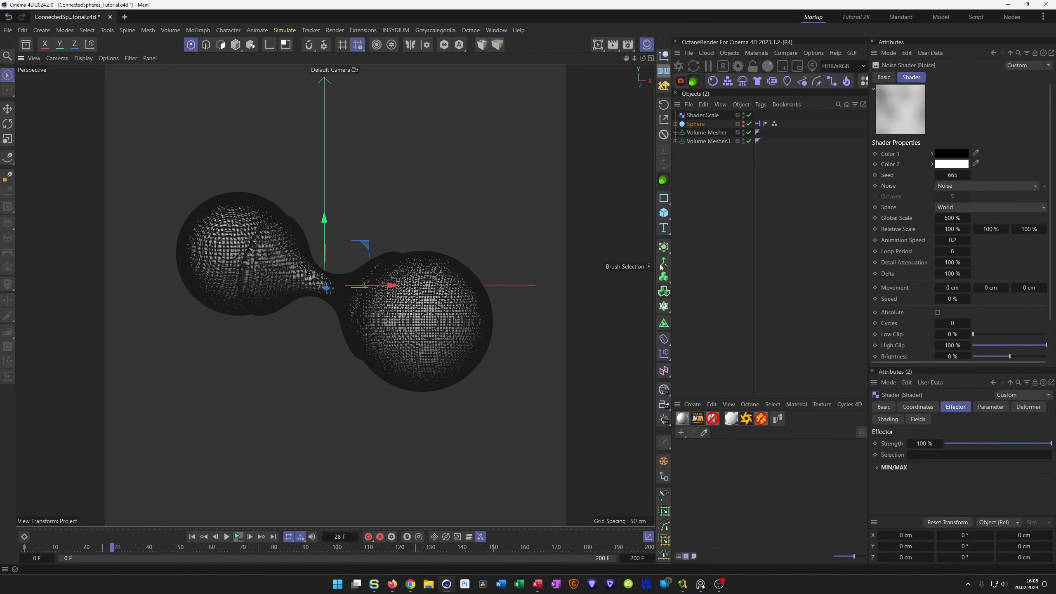
key(n)
key(a)
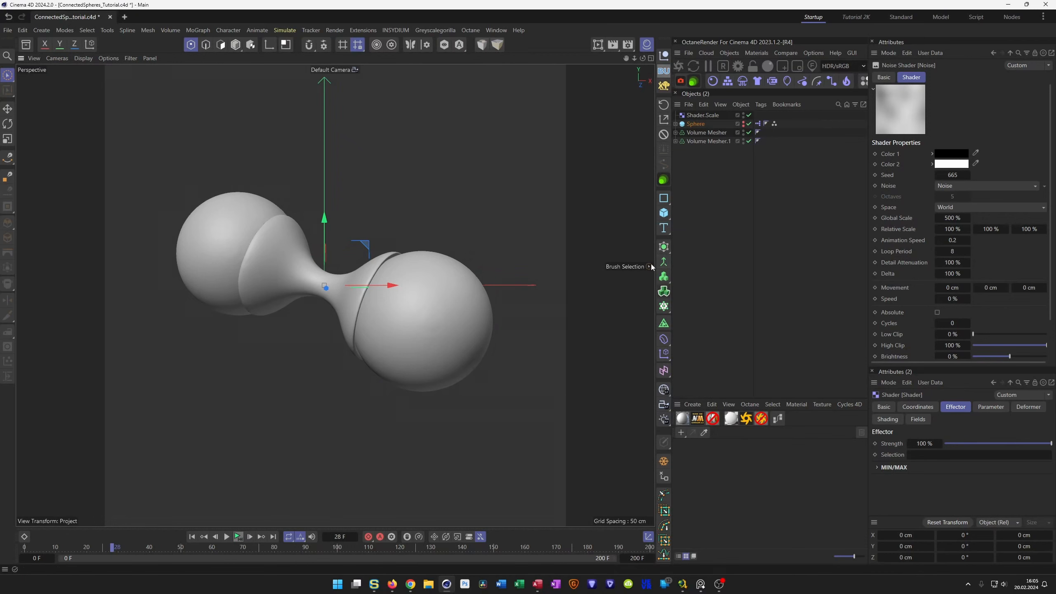
Expand the second Volume Mesher's hierarchy and rename the mesher to "Volume Mesher Spheres"
click(676, 142)
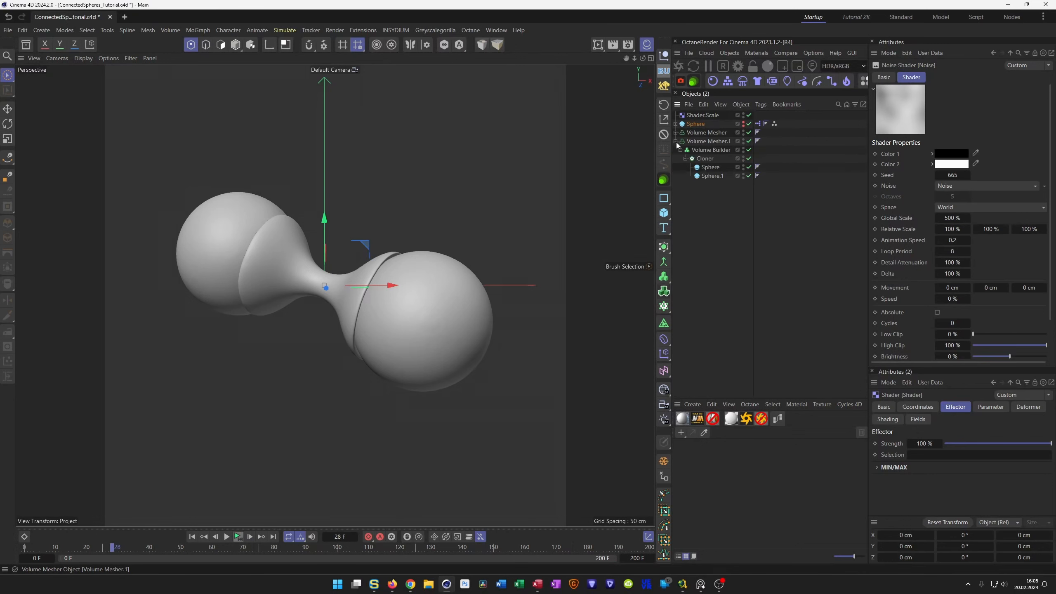
double_click(710, 151)
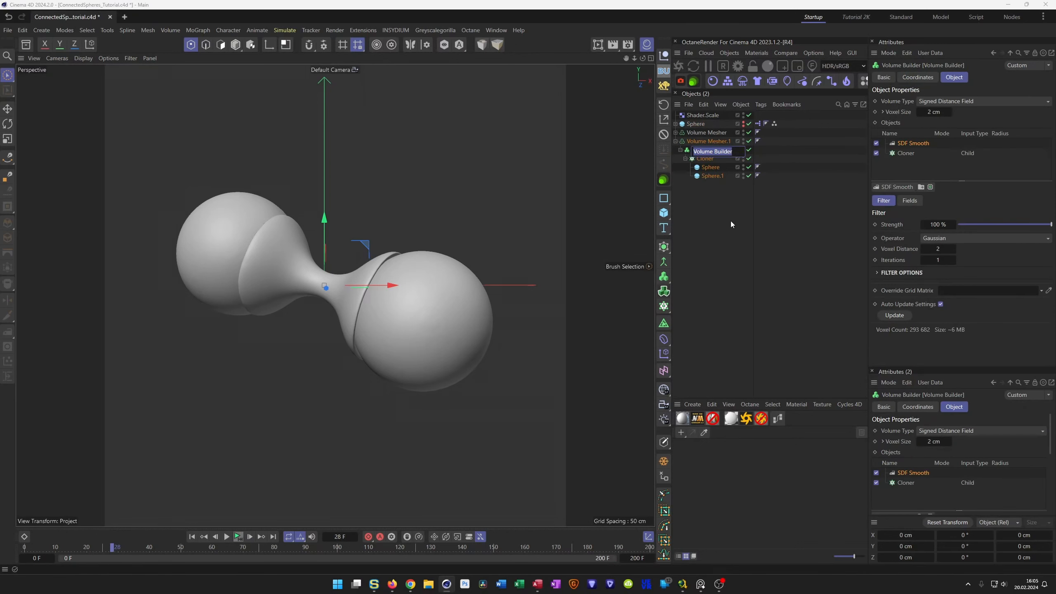
key(Up)
key(Right)
key(shift+Left)
key(BackSpace)
key(BackSpace)
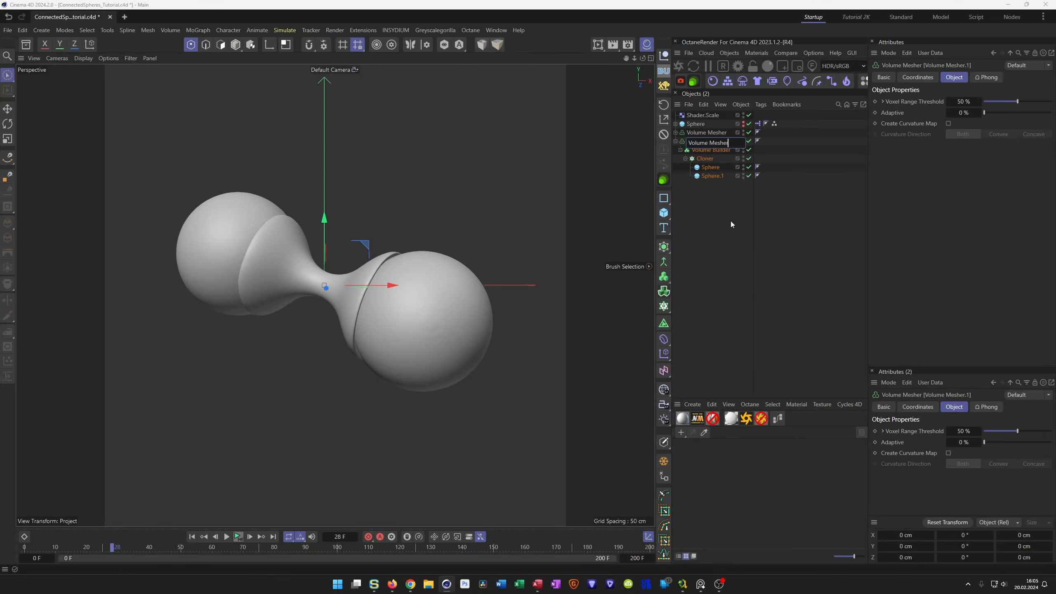
text(Spheres)
key(Return)
Rename the other Volume Mesher to "Volume Mesher Tracer" and save the project
key(Up)
key(Return)
key(Right)
text(Tracer)
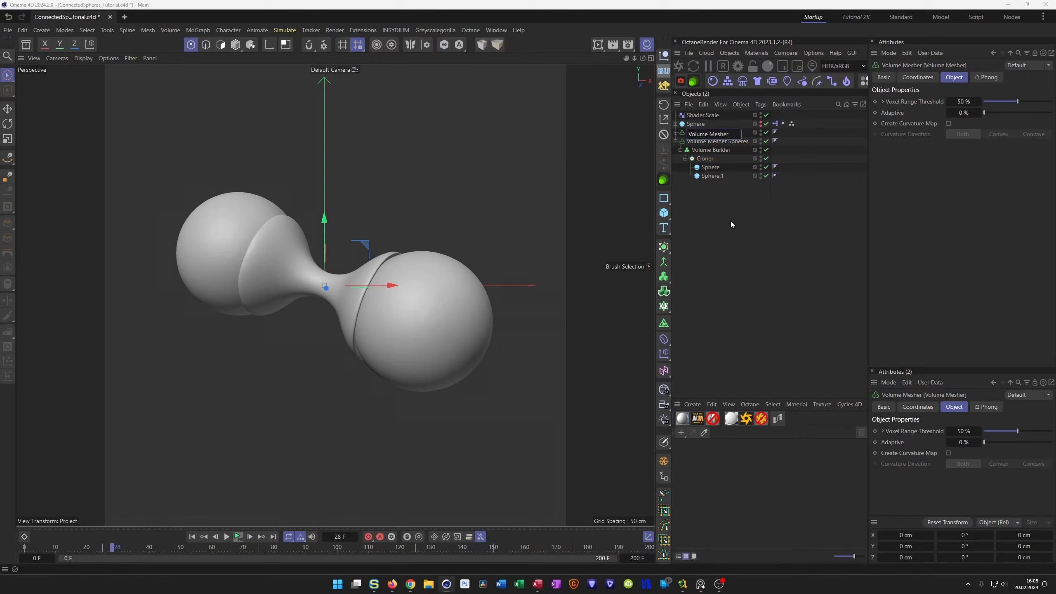
key(Return)
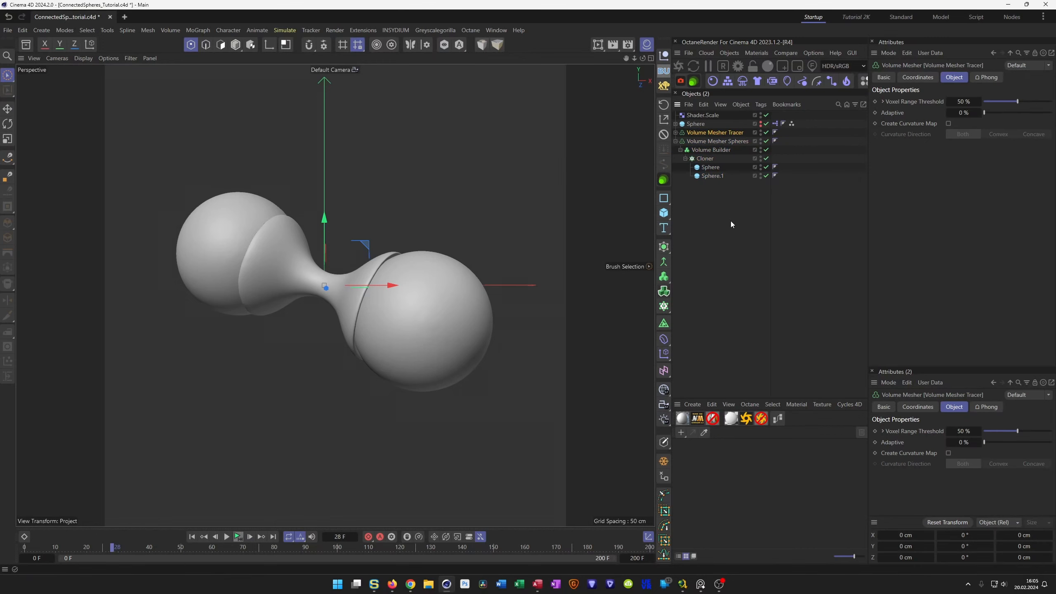
key(ctrl+s)
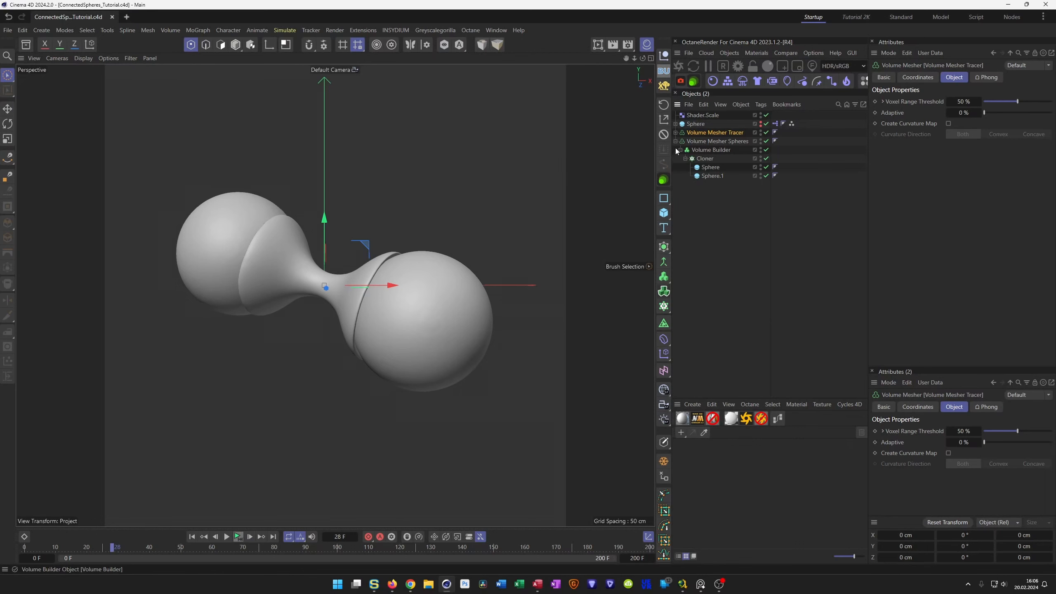
Create a selection object containing both Volume Meshers, the Smoothing modifier and both Volume Builders
click(675, 132)
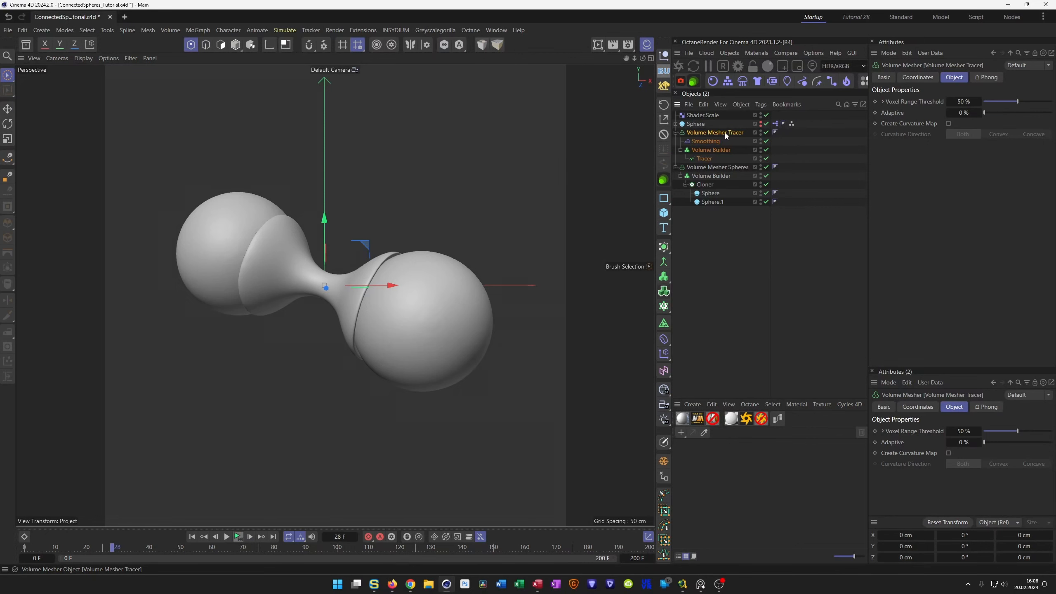
ctrl+click(714, 142)
ctrl+click(711, 150)
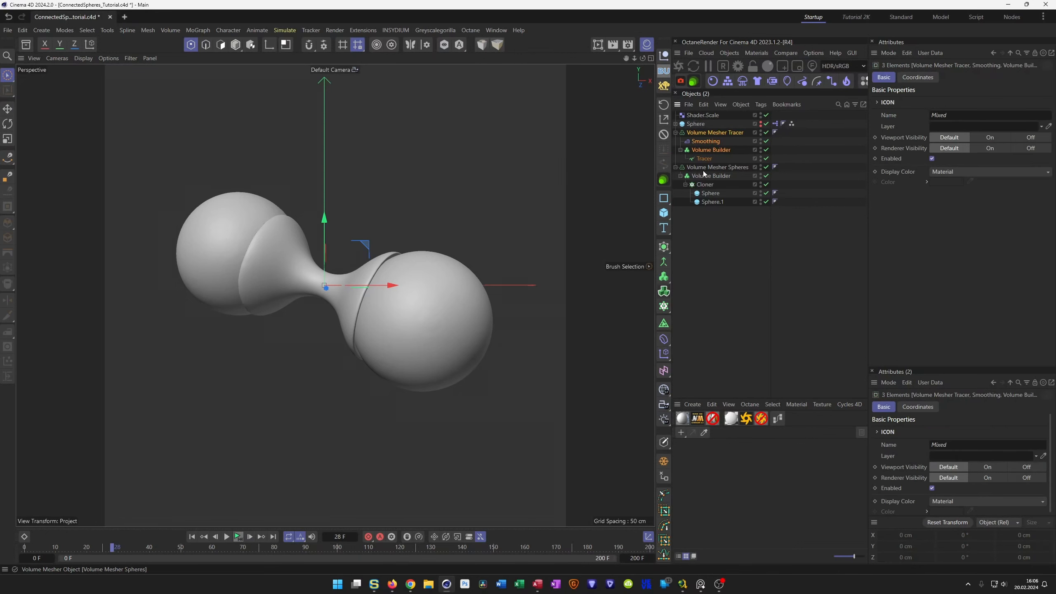
ctrl+click(713, 167)
ctrl+click(709, 176)
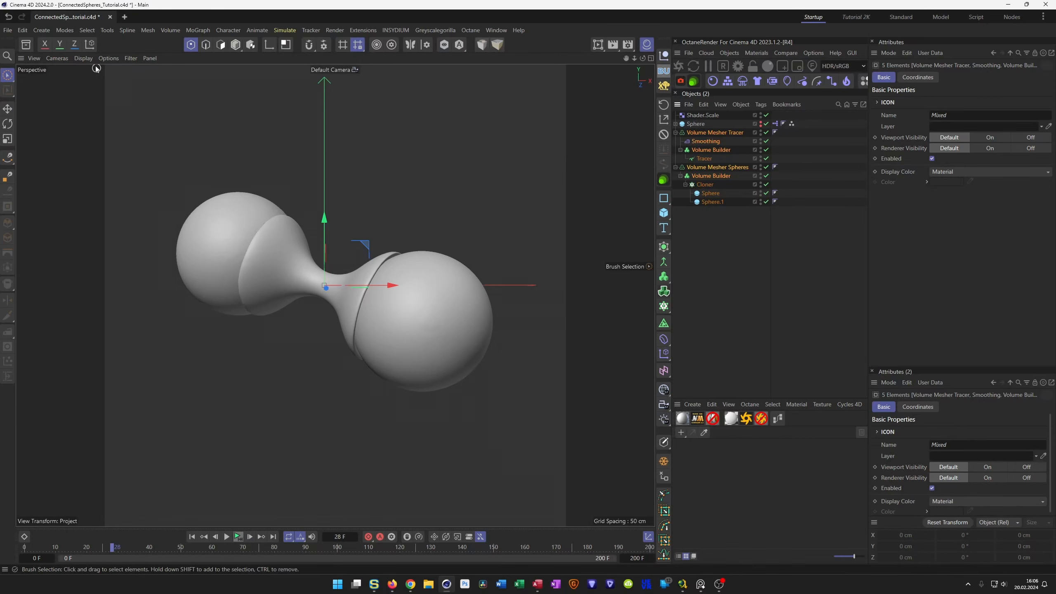
click(87, 30)
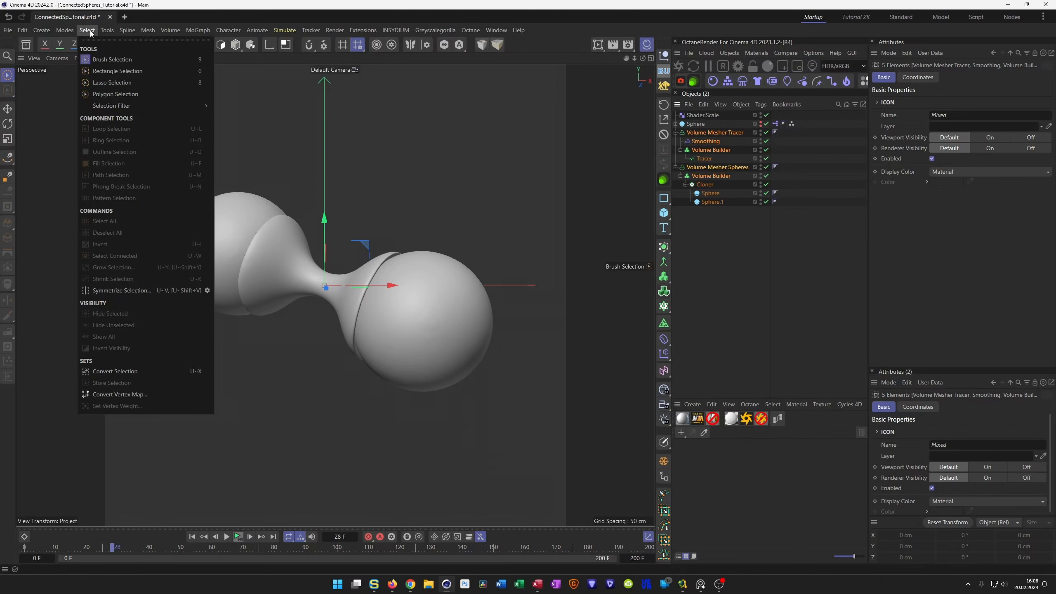
mouse_move(125, 106)
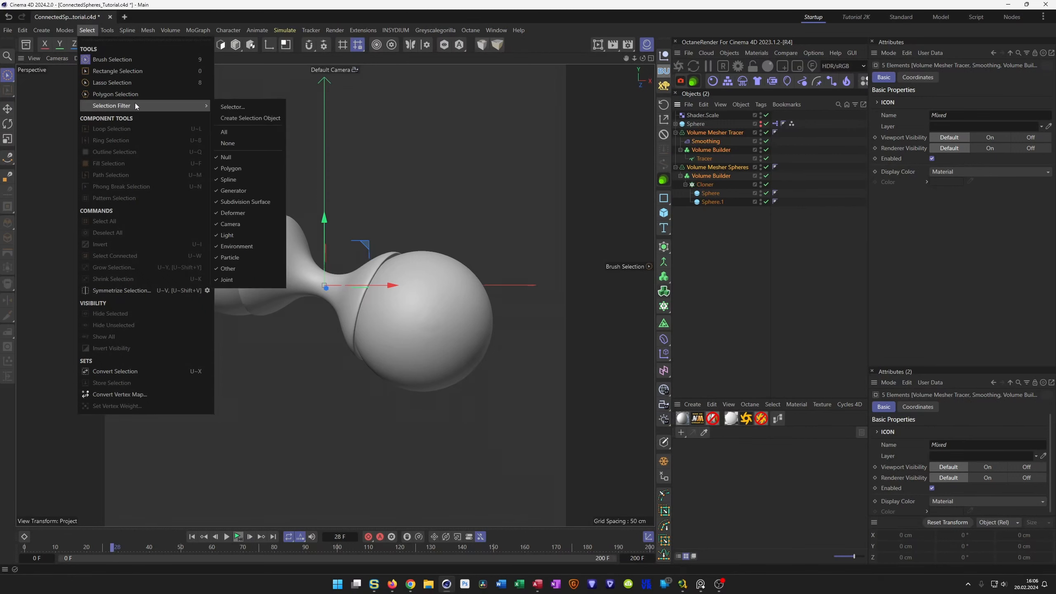
click(256, 119)
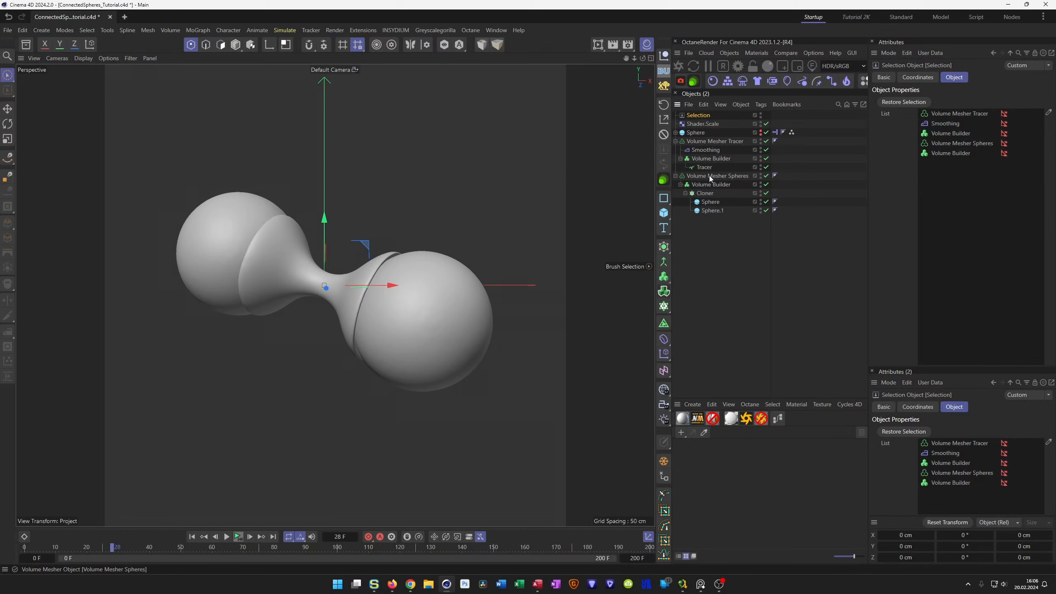
Restore the stored selection, disable all of its objects together and collapse both Volume Mesher hierarchies
click(896, 102)
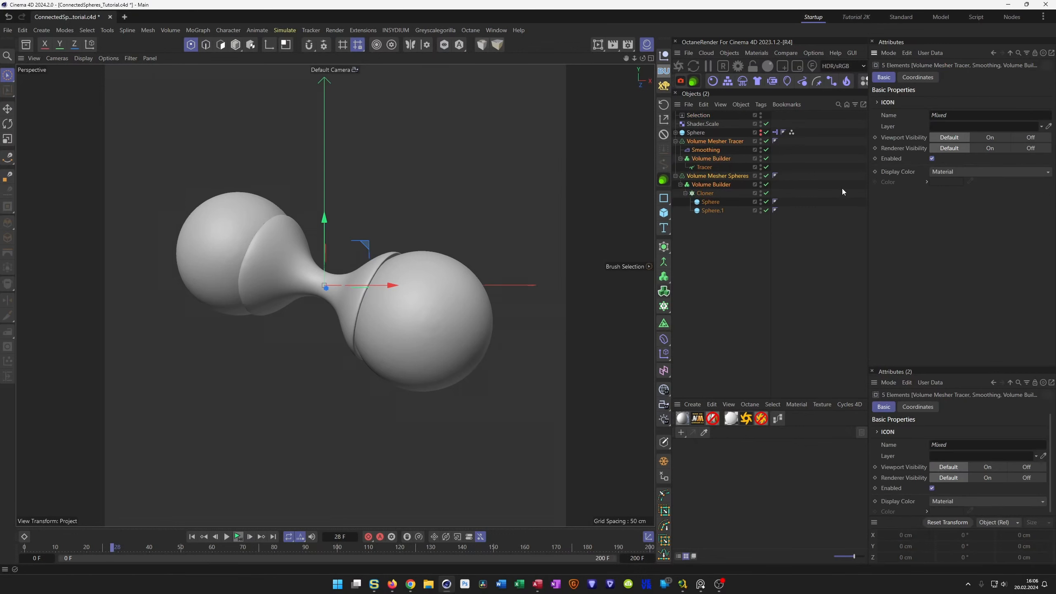
click(932, 159)
click(932, 159)
click(932, 159)
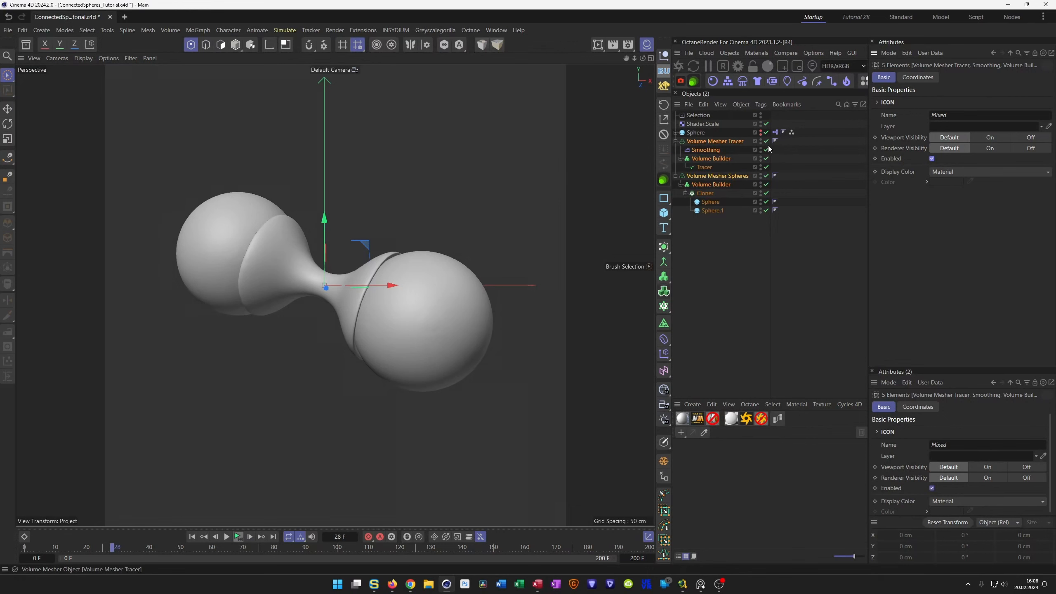
click(932, 159)
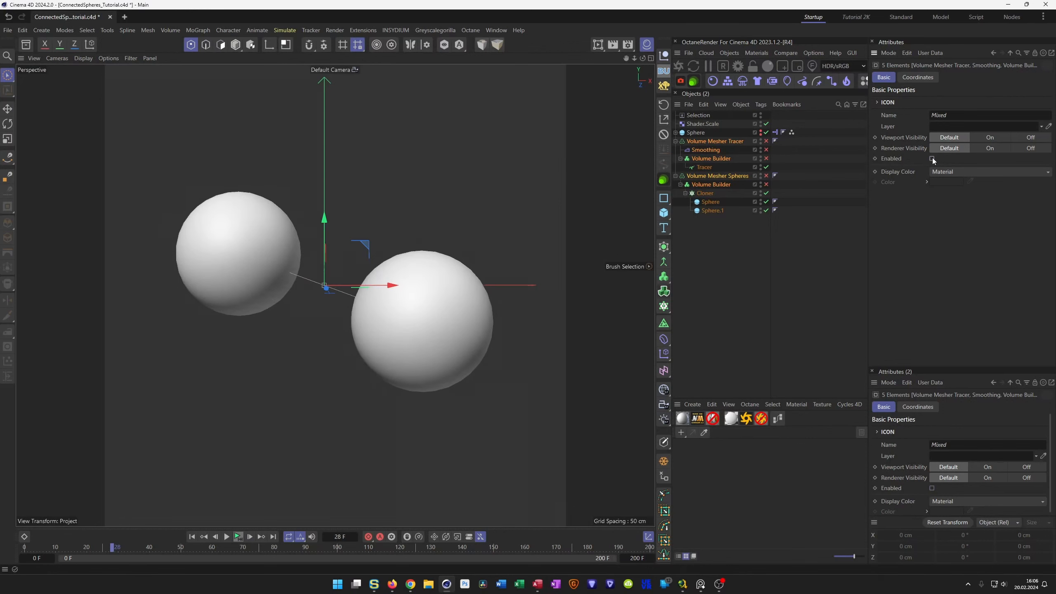
click(932, 159)
click(932, 160)
click(675, 176)
click(675, 141)
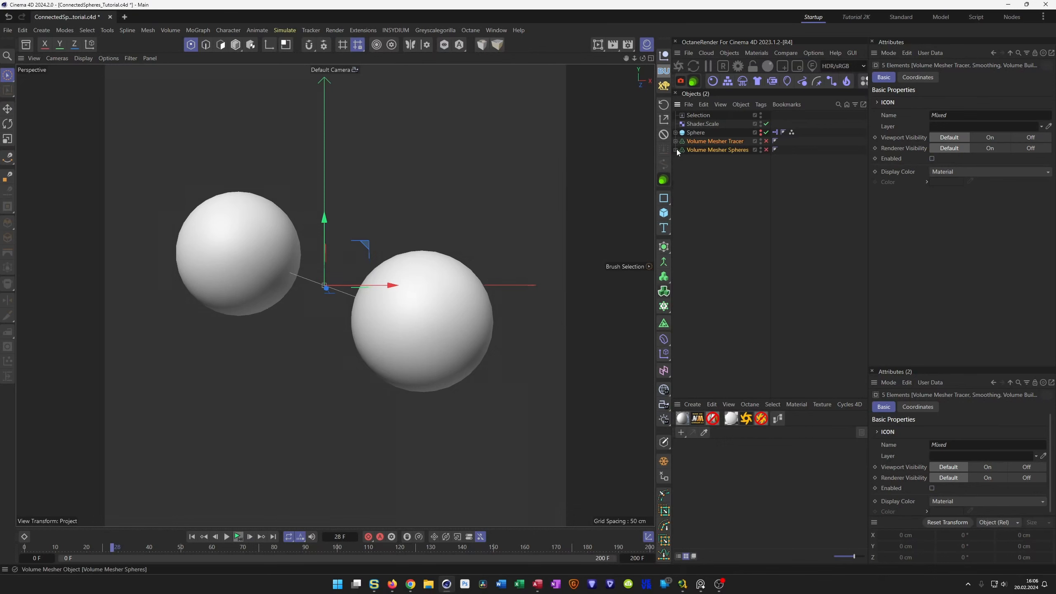
click(932, 159)
click(932, 159)
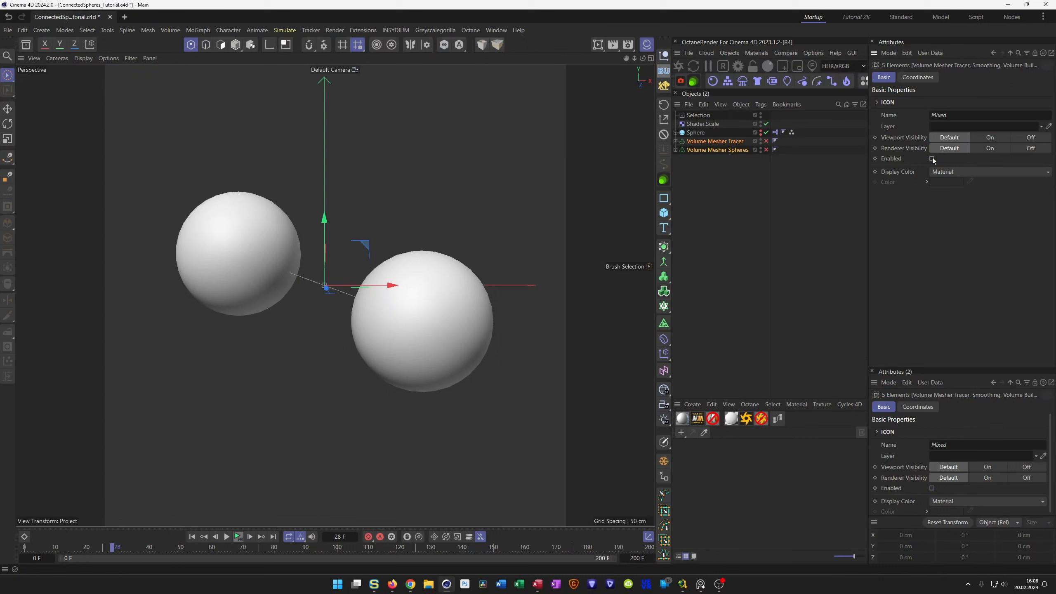
Rename the selection object to "Select Volumes" and save the project
double_click(699, 115)
key(Right)
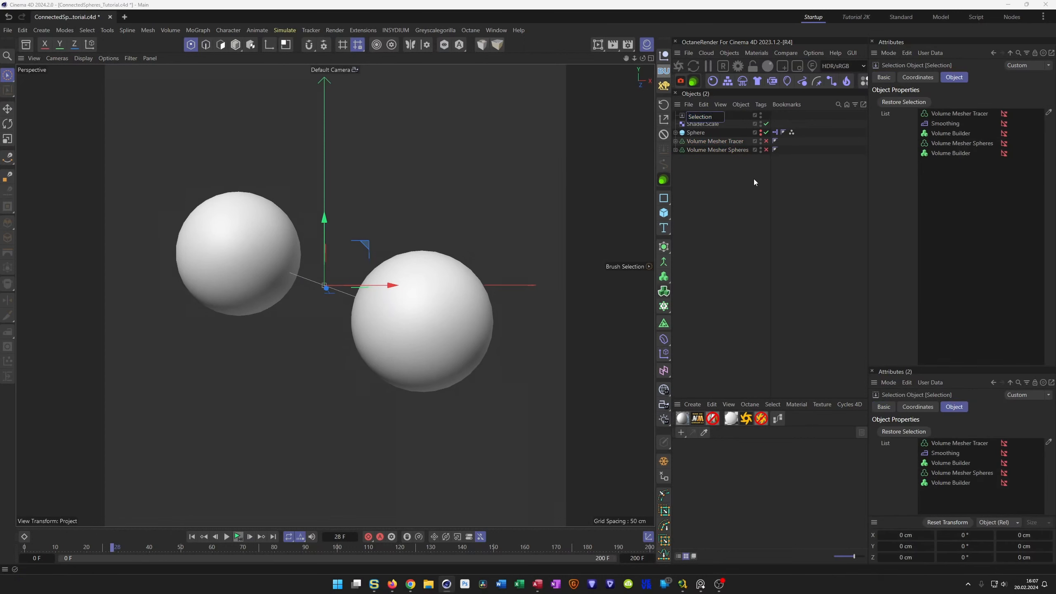
key(shift+Left)
key(shift+Left)
key(shift+Left)
key(shift+Left)
text(t Volumes)
key(Return)
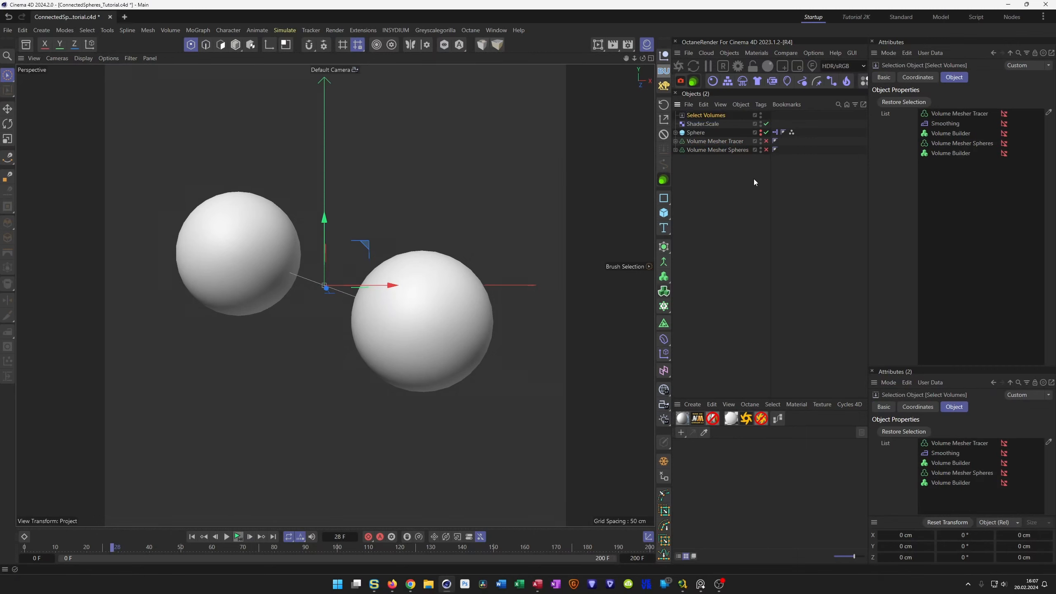
key(ctrl+s)
Restore the selection stored in Select Volumes and enable all of its objects again
click(720, 115)
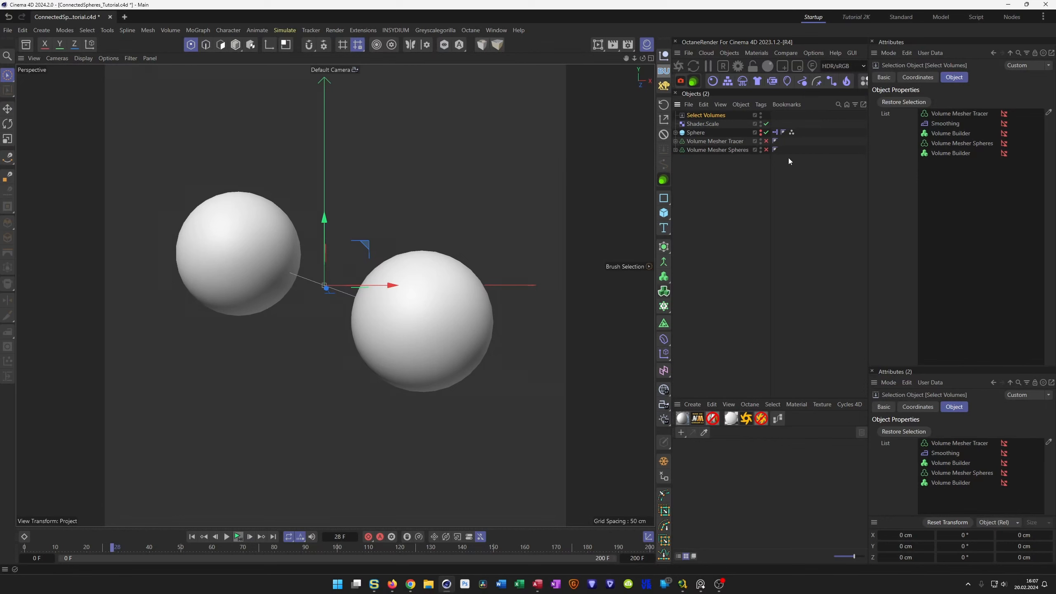
click(895, 102)
click(932, 159)
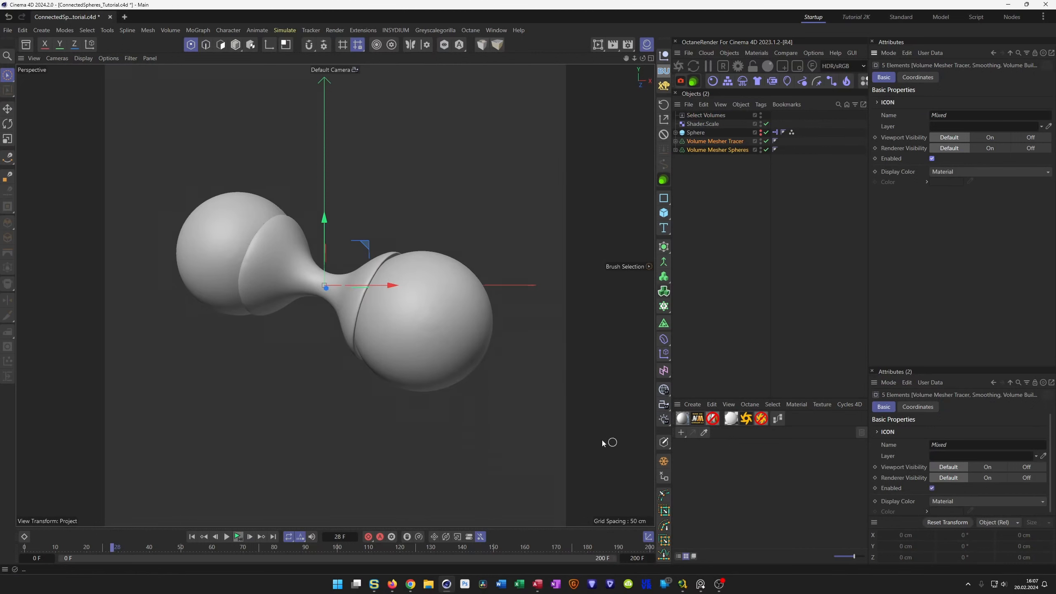
Create a new PR GGX material and open it for editing
alt+drag(303, 278, 372, 326)
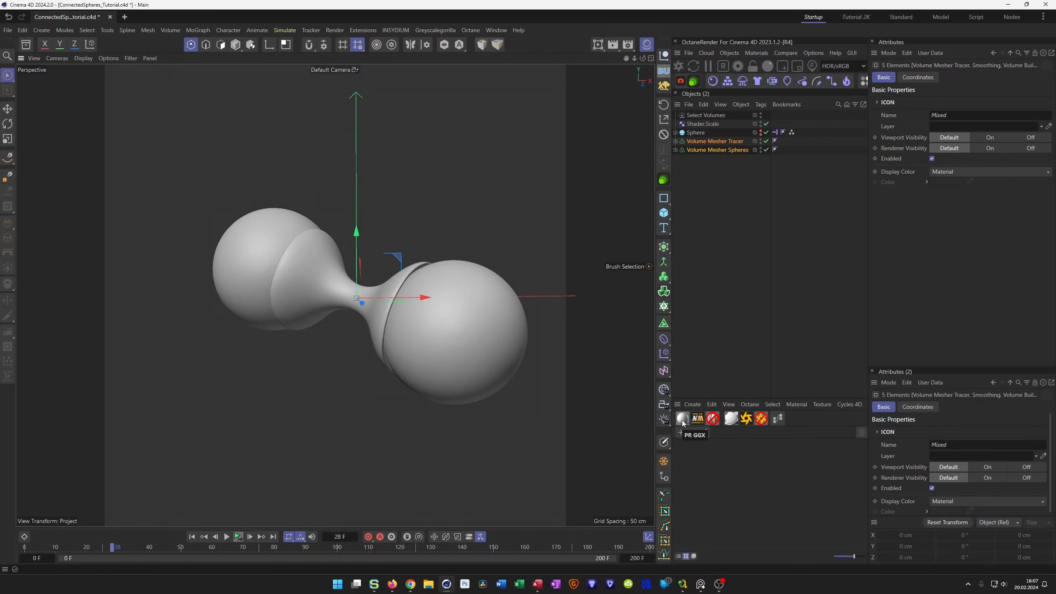
scroll(439, 348, down, 2)
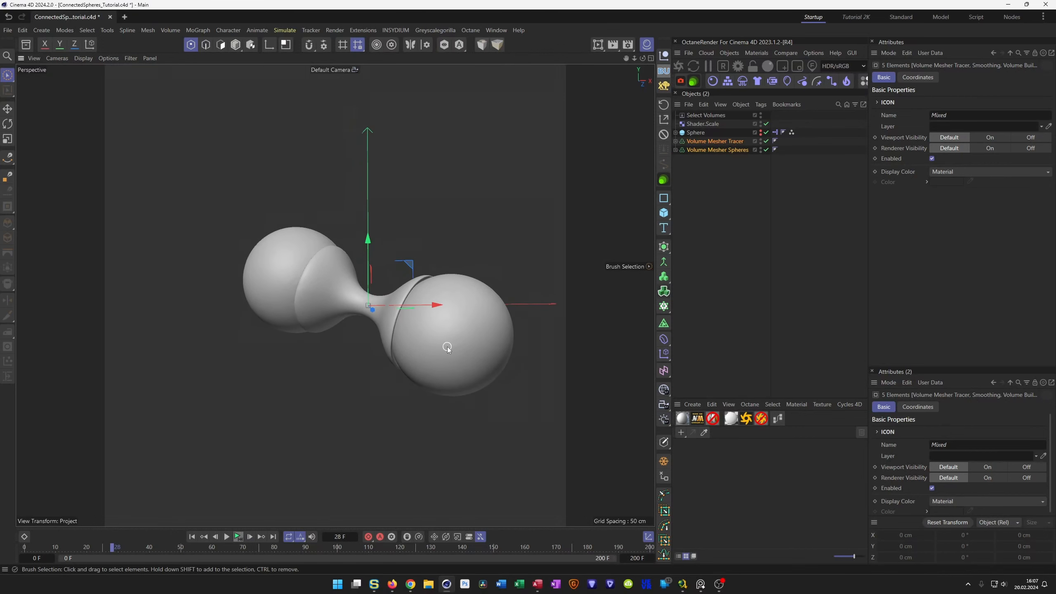
mouse_move(417, 345)
alt+mouse_down()
mouse_move(426, 343)
mouse_move(405, 353)
mouse_move(406, 367)
alt+mouse_up()
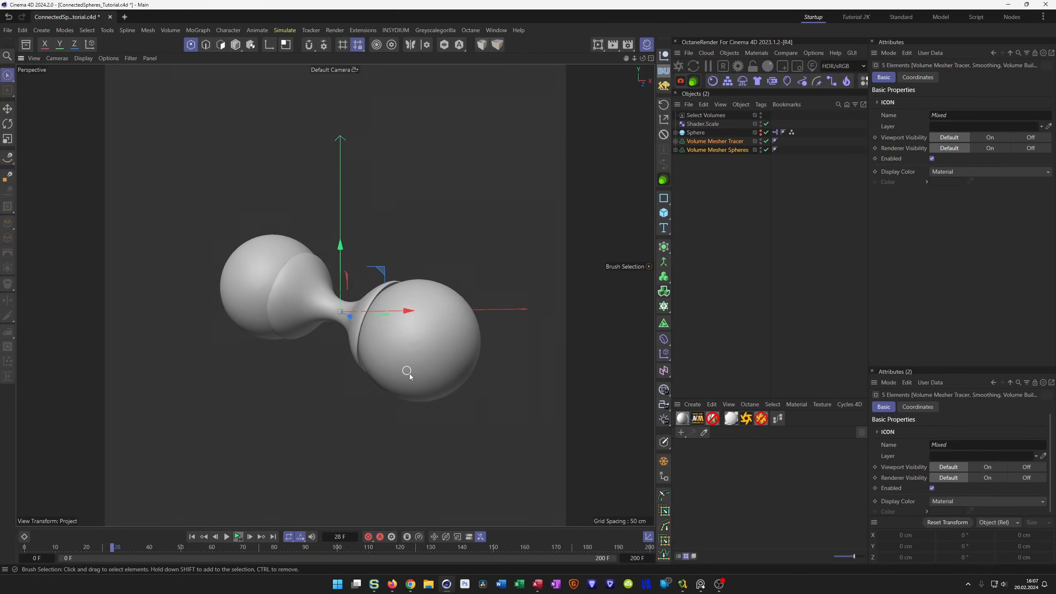
click(686, 420)
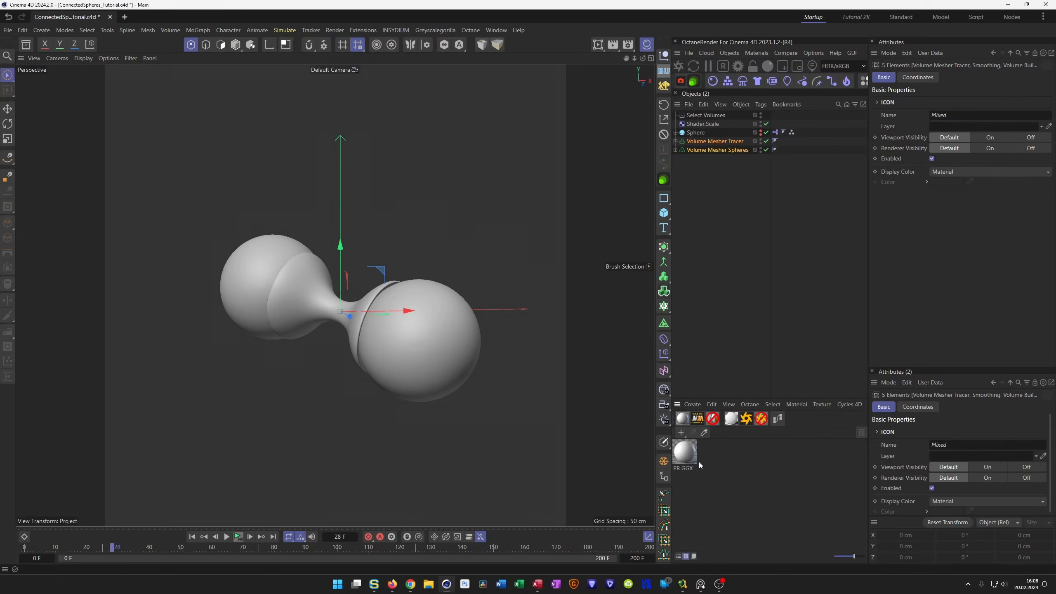
click(687, 453)
double_click(687, 454)
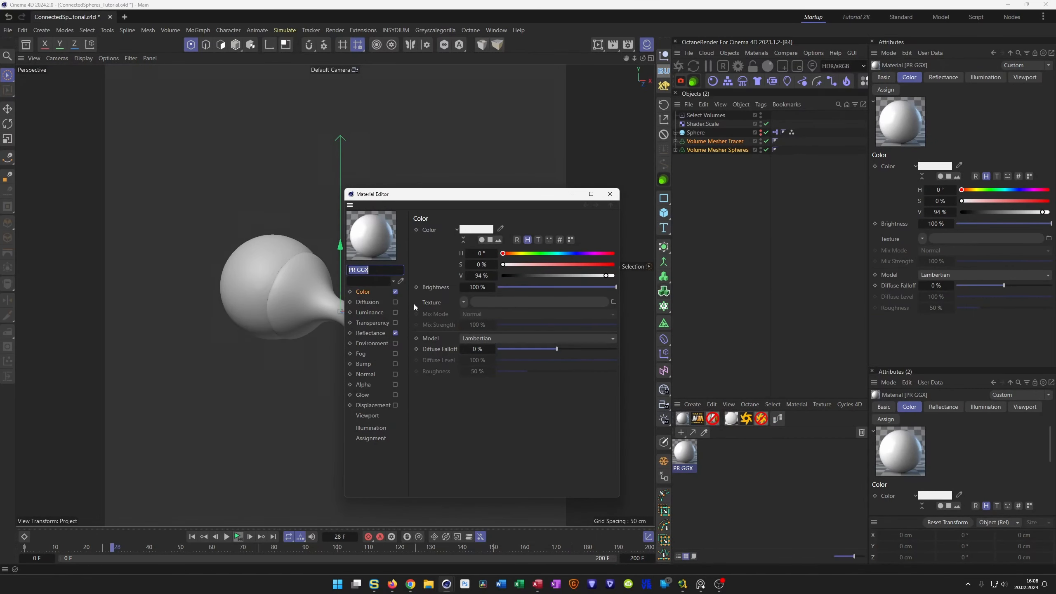
Check the PR GGX material's Color and Reflectance settings, then disable its Color channel and enable Transparency
click(367, 294)
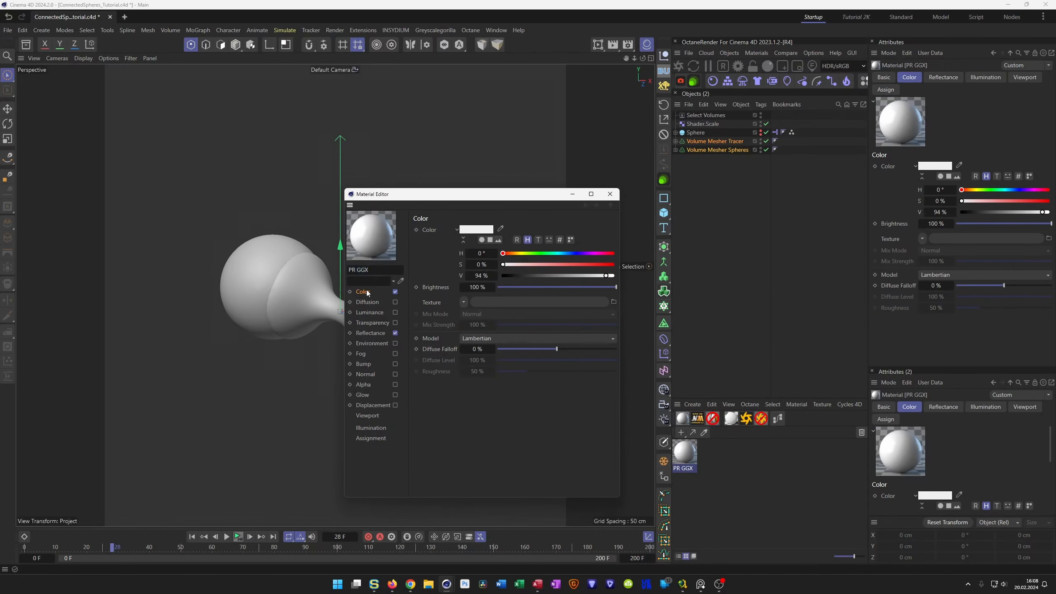
click(371, 334)
click(459, 241)
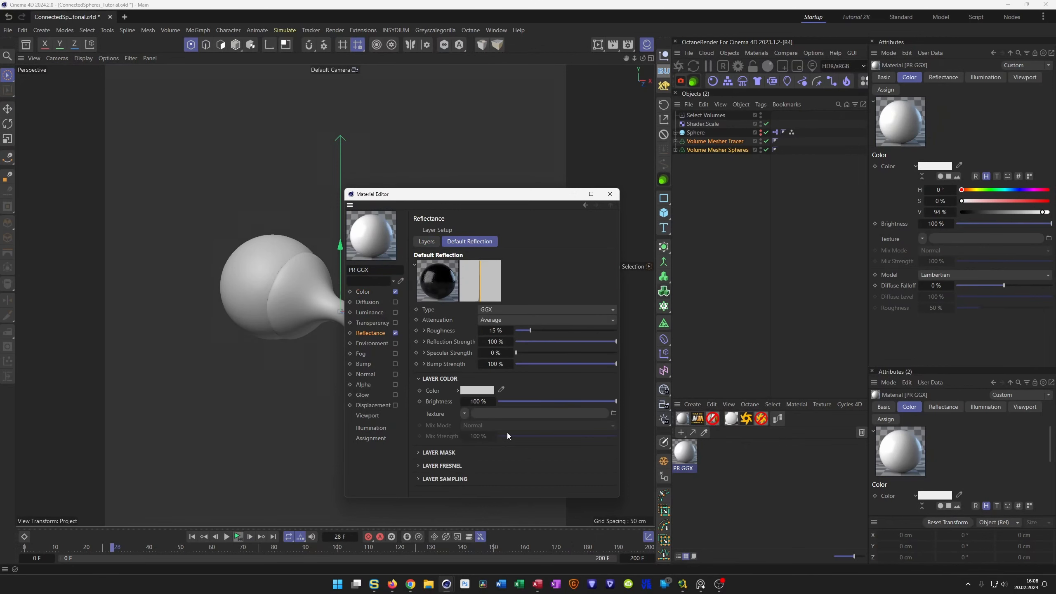
drag(500, 195, 553, 212)
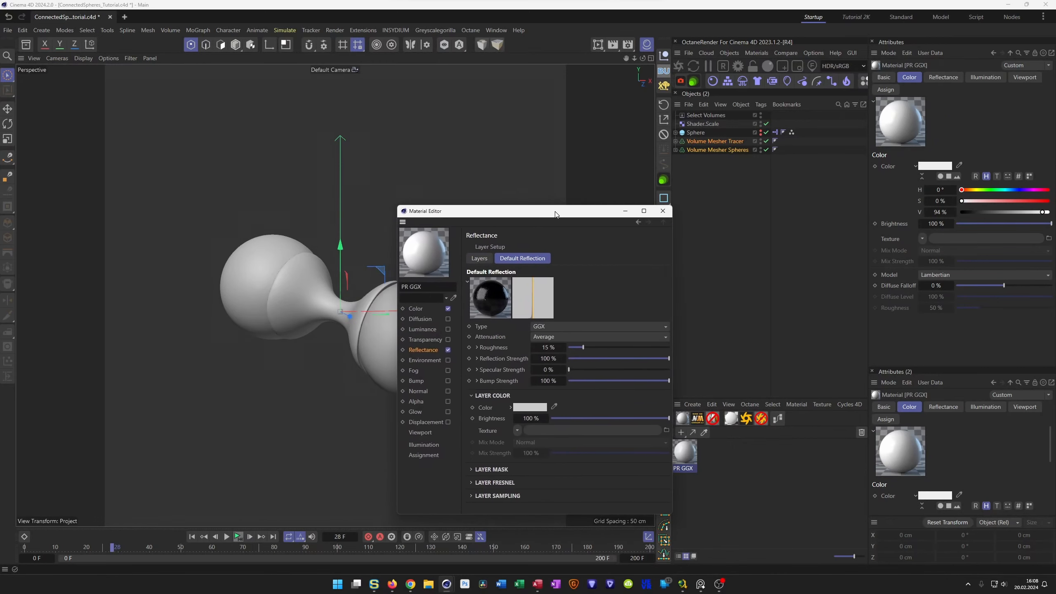
click(416, 309)
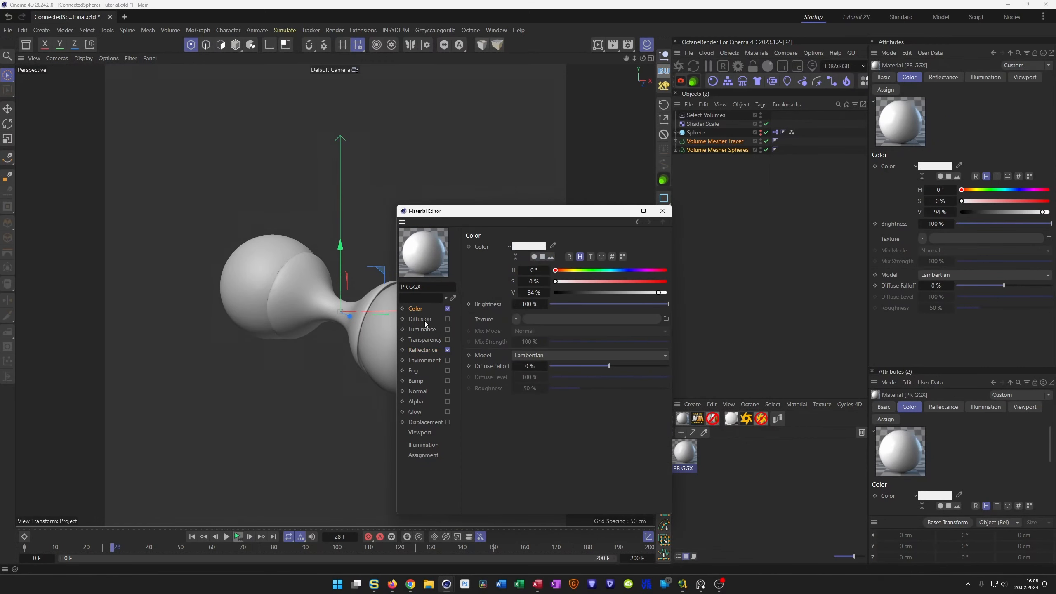
click(448, 308)
click(448, 340)
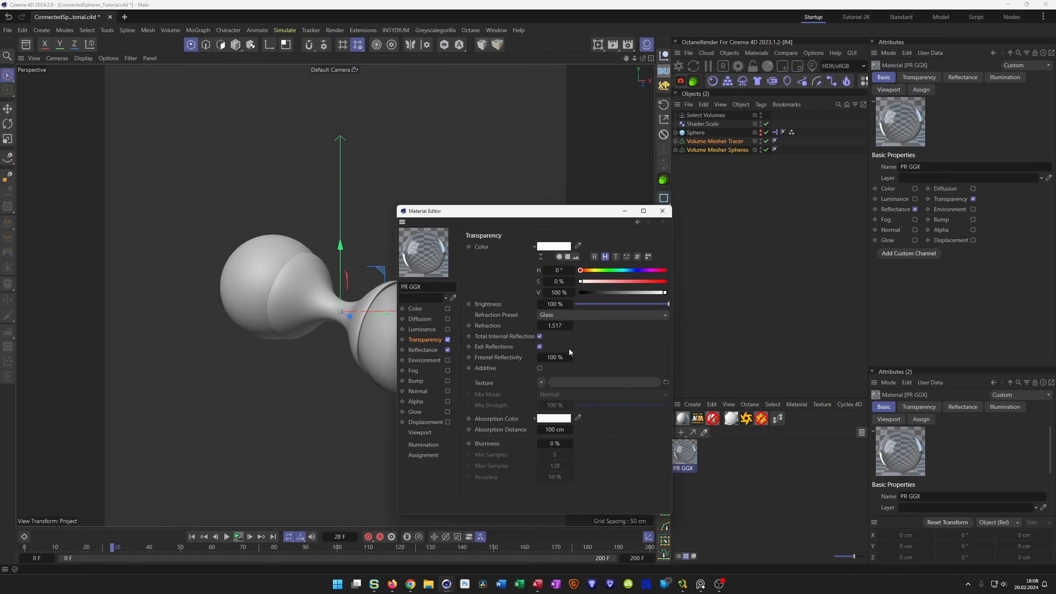
Assign the transparent material to the Volume Mesher Tracer and rename the material to "Tracer"
drag(561, 210, 484, 233)
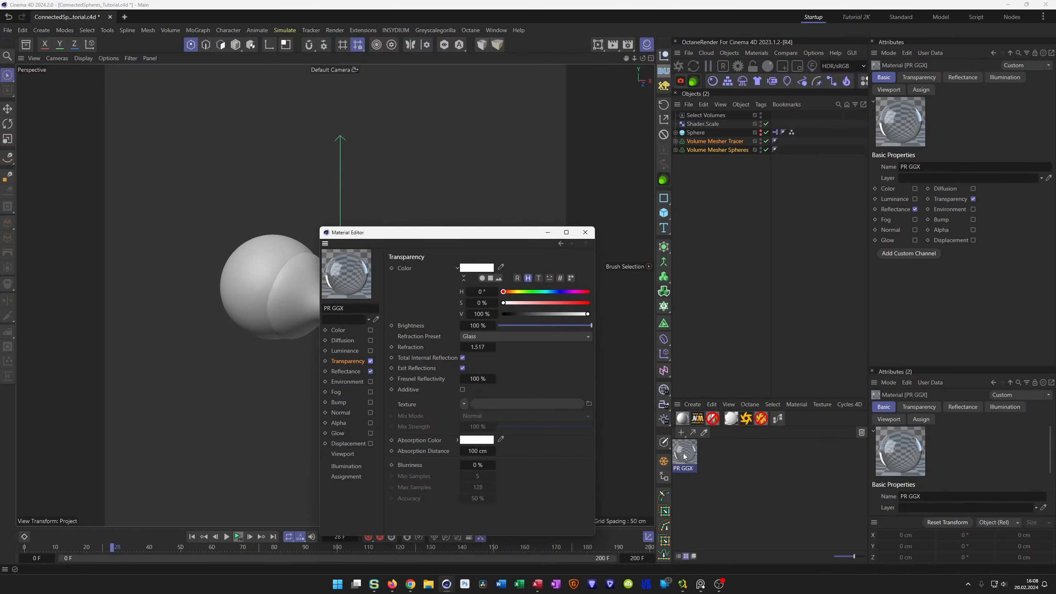
drag(738, 144, 733, 142)
drag(475, 236, 503, 234)
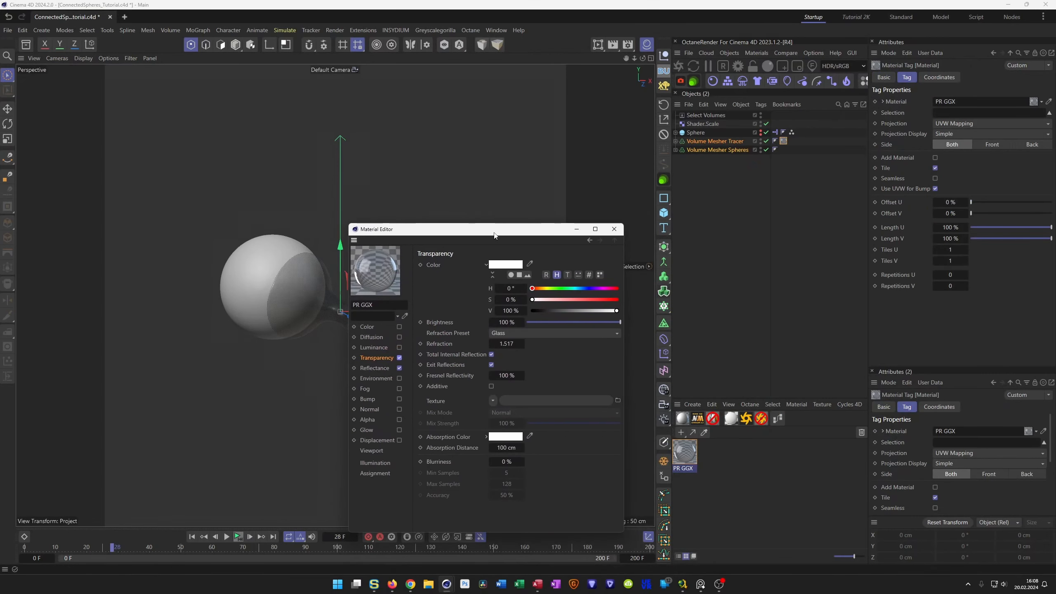
double_click(682, 469)
text(Tracer)
key(Return)
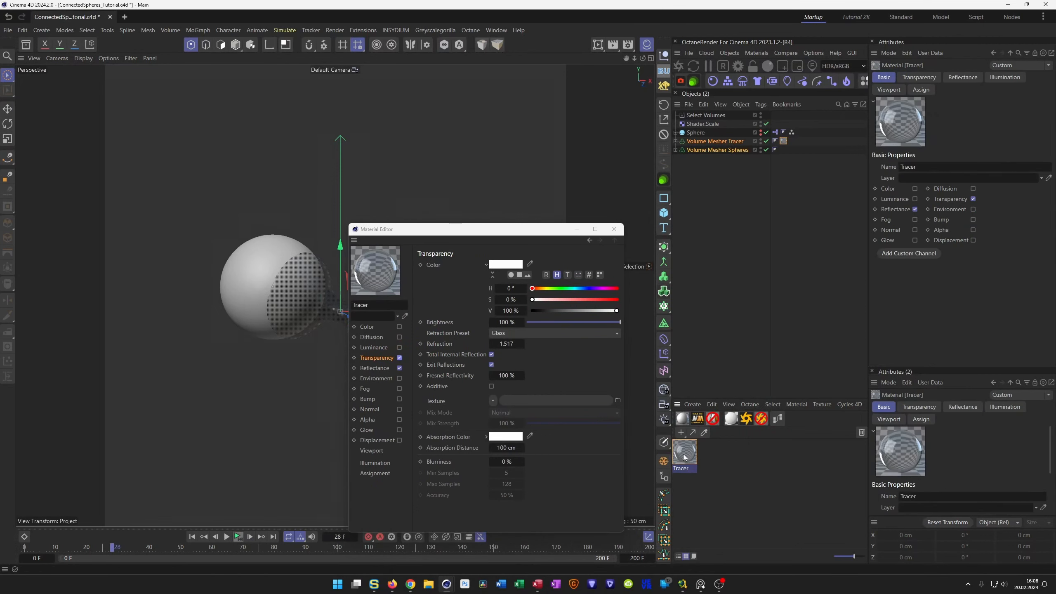
Duplicate the Tracer material and rename the copy to "Spheres"
ctrl+drag(736, 464, 742, 508)
double_click(708, 468)
text(Spheres)
key(Return)
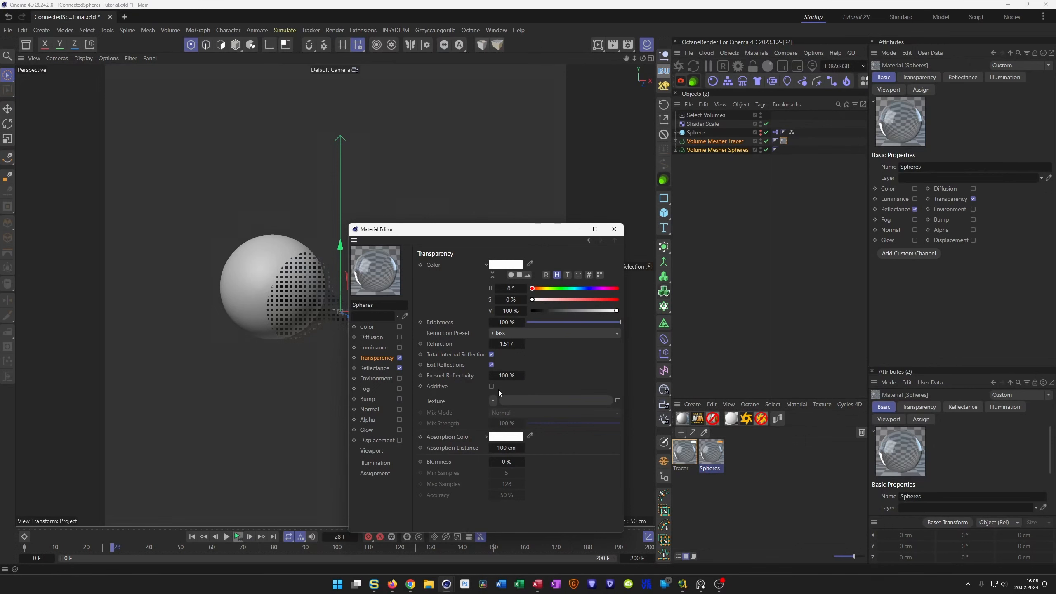
Set the Spheres material's absorption color to dark red (H 0°, S 100%, V 52%) and its absorption distance to 10 cm
click(486, 436)
drag(533, 471, 613, 472)
drag(611, 483, 572, 487)
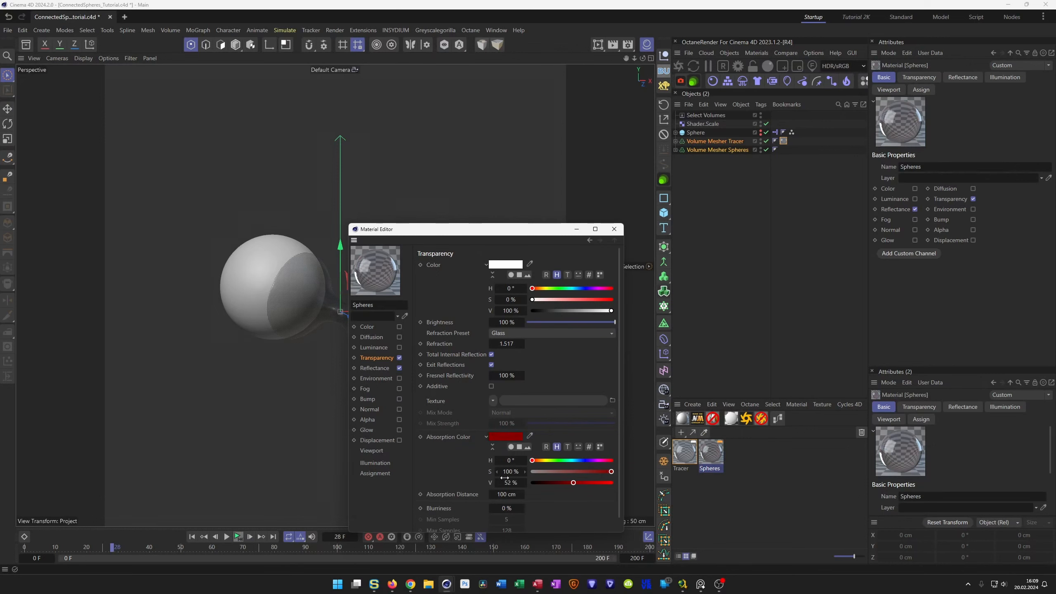
click(506, 496)
text(10)
key(Return)
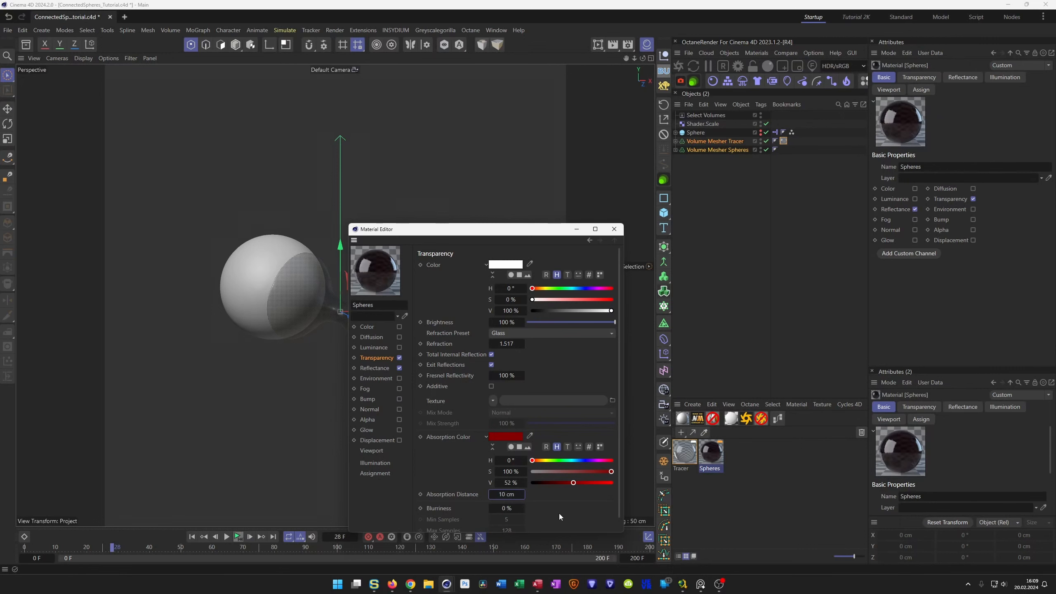
click(615, 229)
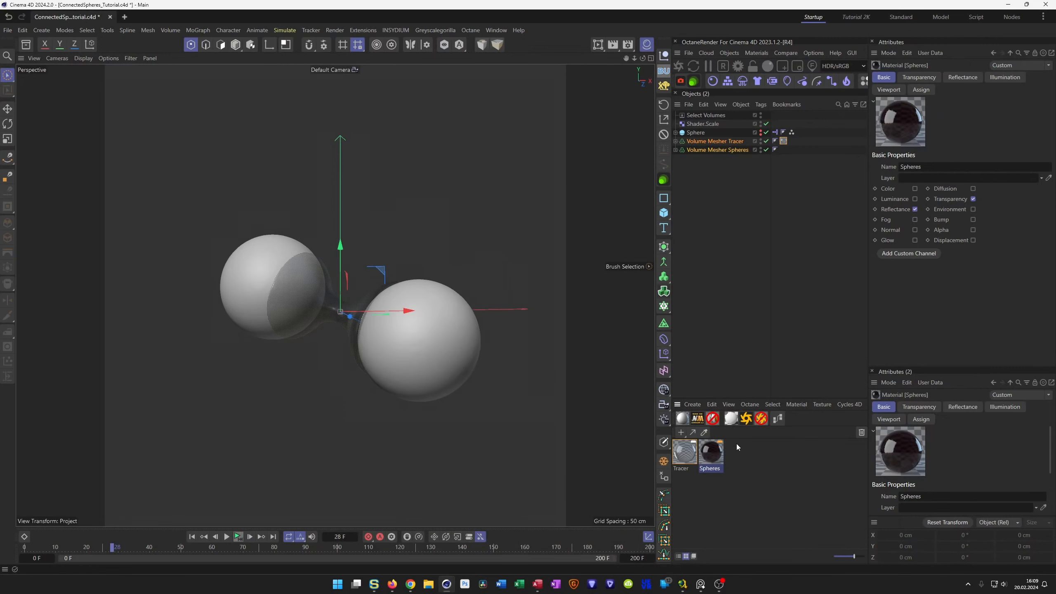
Assign the Spheres material to the Volume Mesher Spheres object and save the project
drag(715, 451, 707, 152)
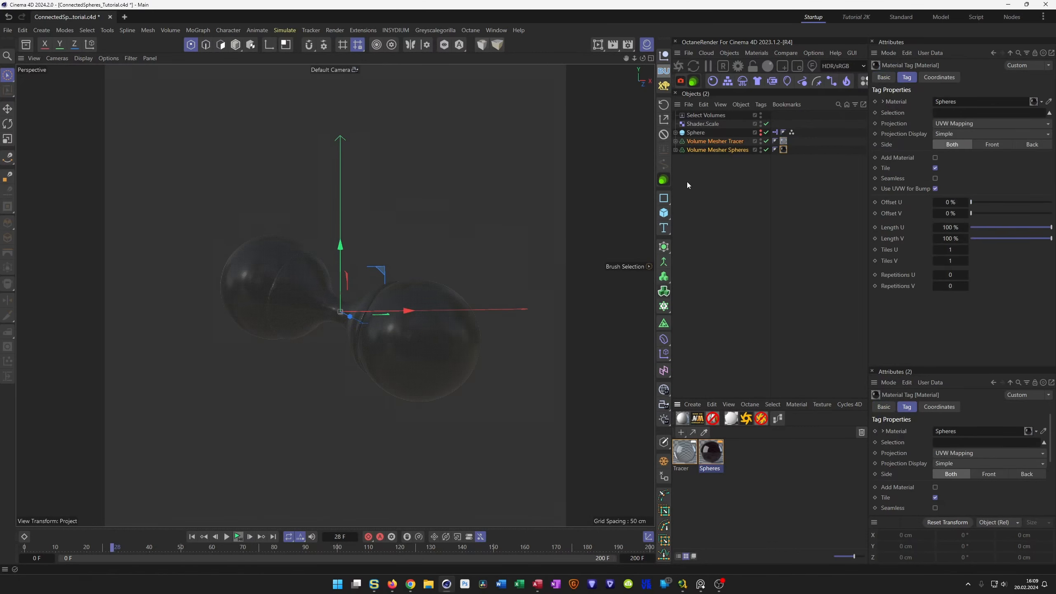
key(ctrl+s)
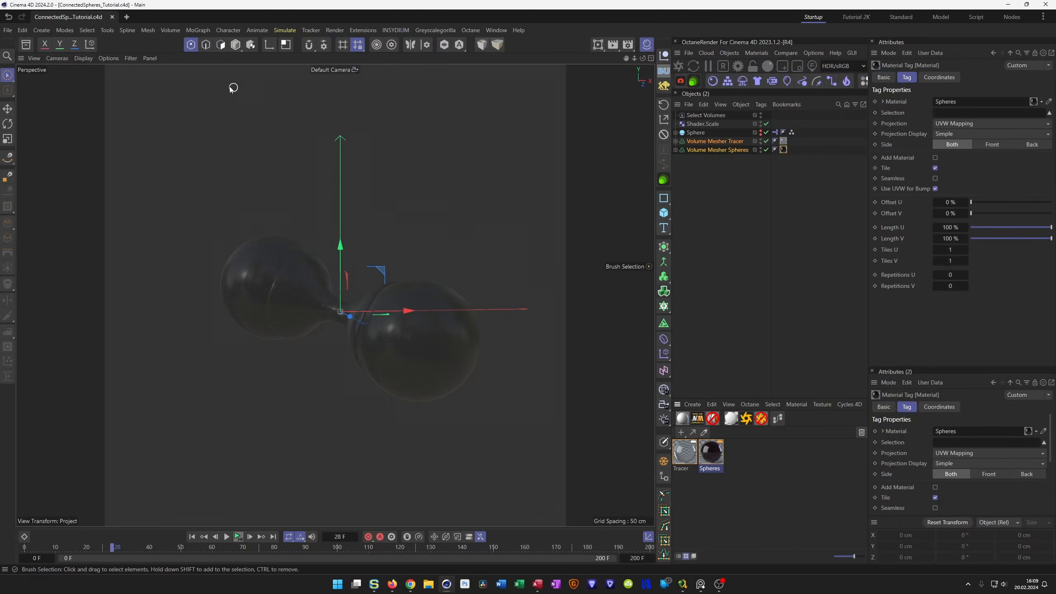
Enable the Transparency effect in the perspective viewport's display options
click(108, 59)
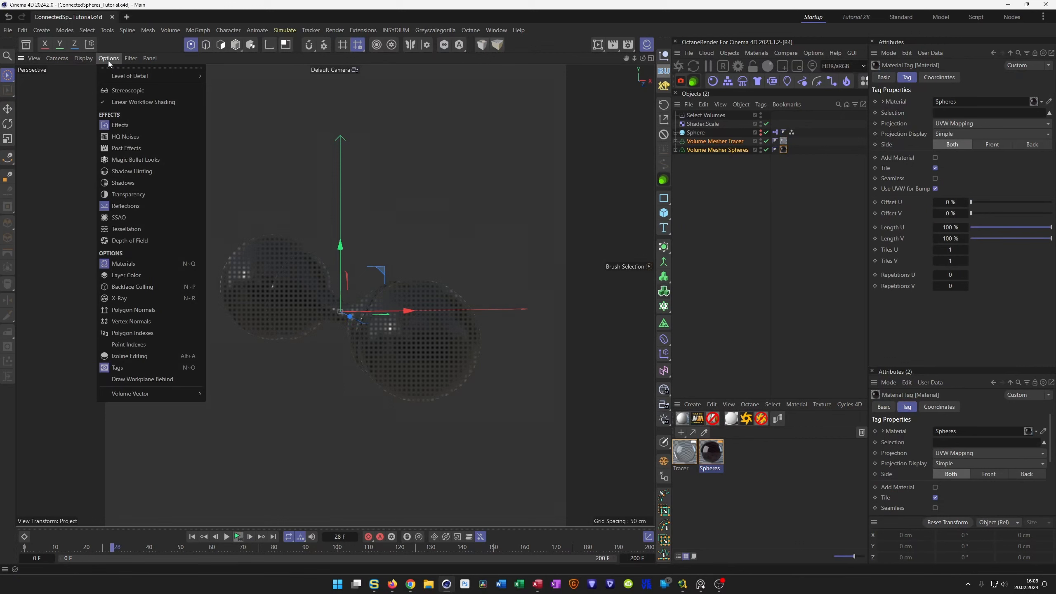
click(130, 192)
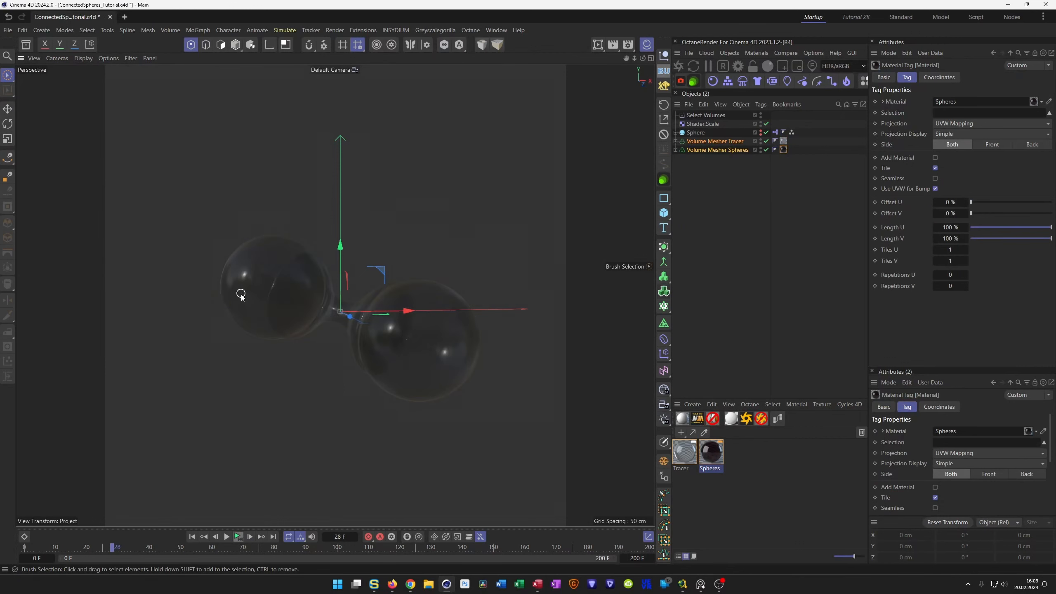
scroll(370, 341, up, 3)
scroll(370, 339, down, 2)
Load the Low GI preset into the project's render settings
click(628, 45)
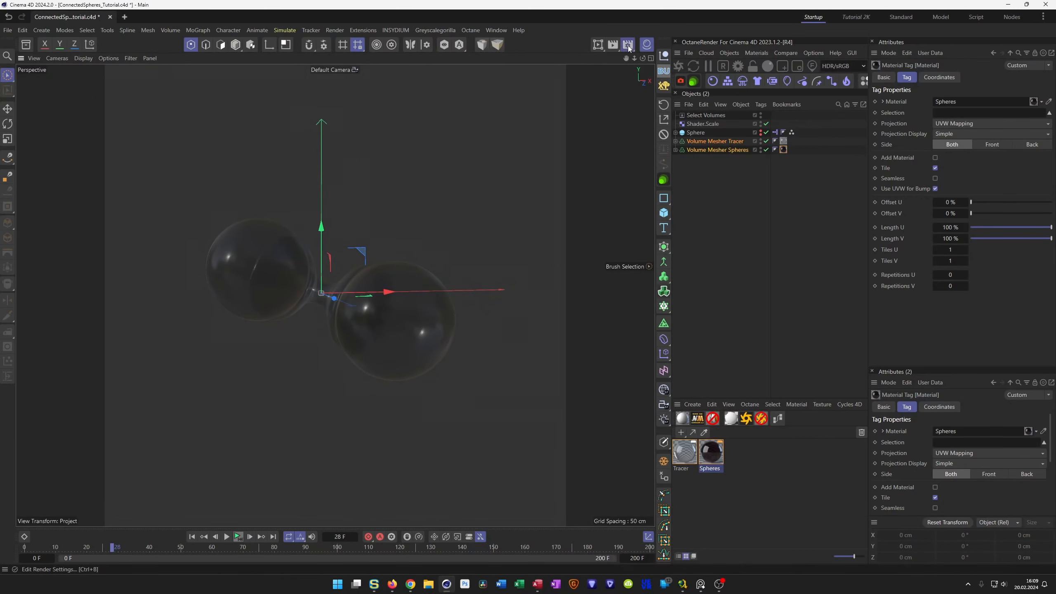
right_click(661, 295)
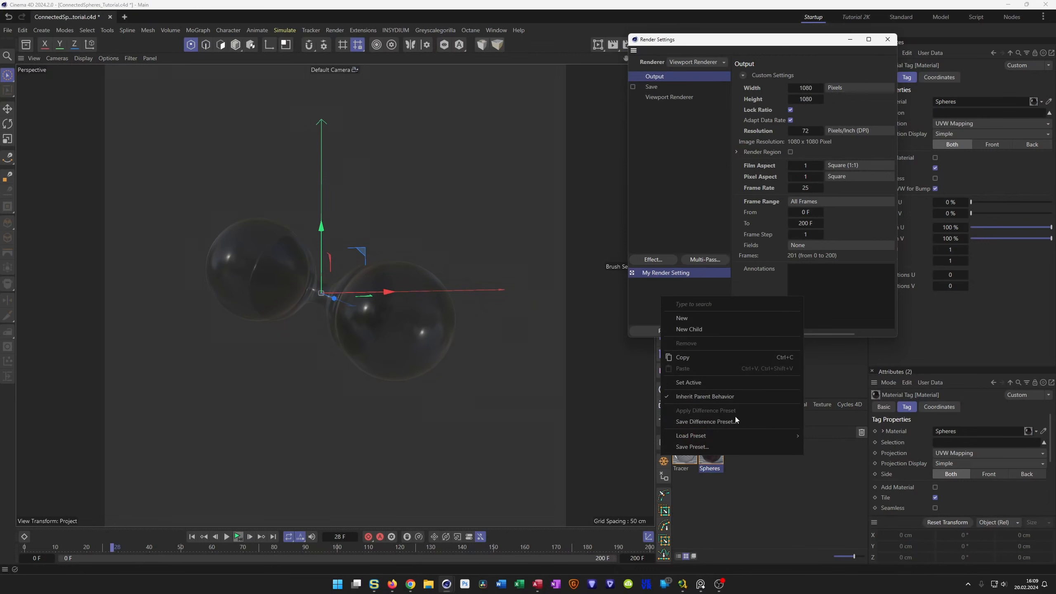
mouse_move(738, 434)
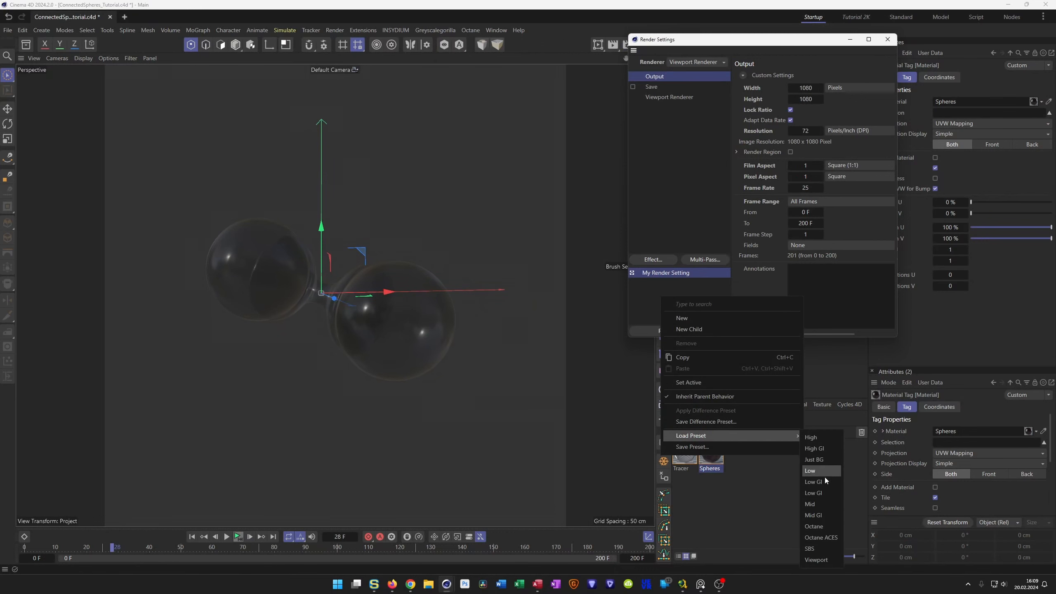
click(814, 481)
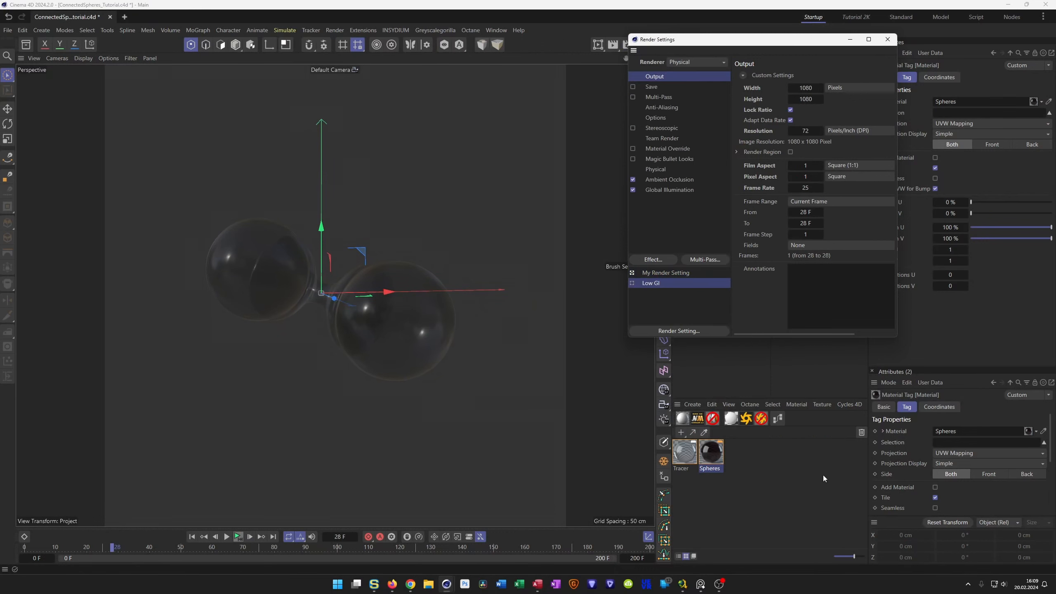
Load the Mid GI render preset as well, and make Low GI the active render setting
right_click(676, 308)
mouse_move(770, 445)
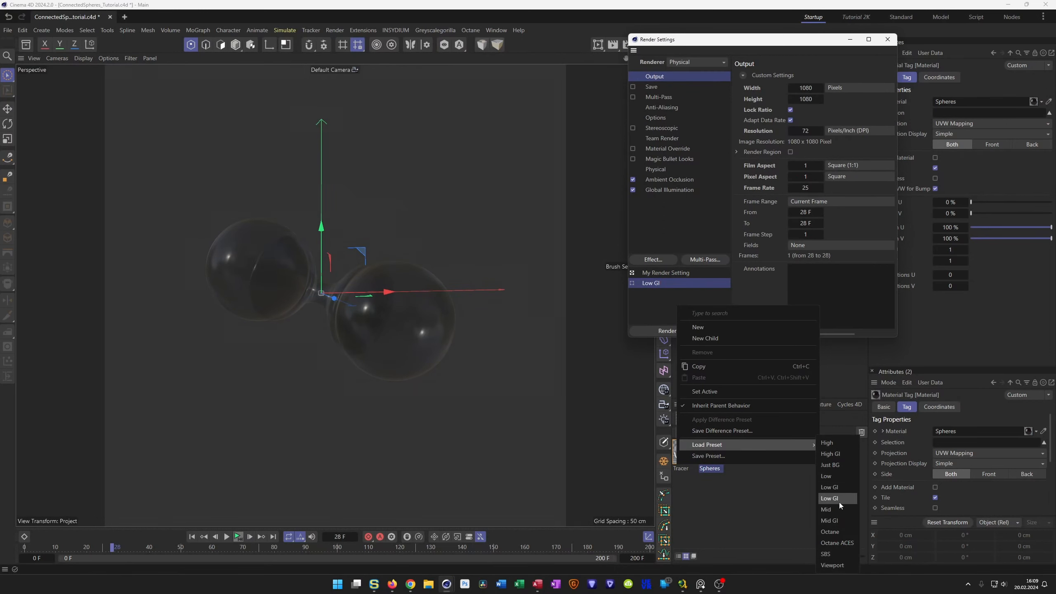
click(839, 521)
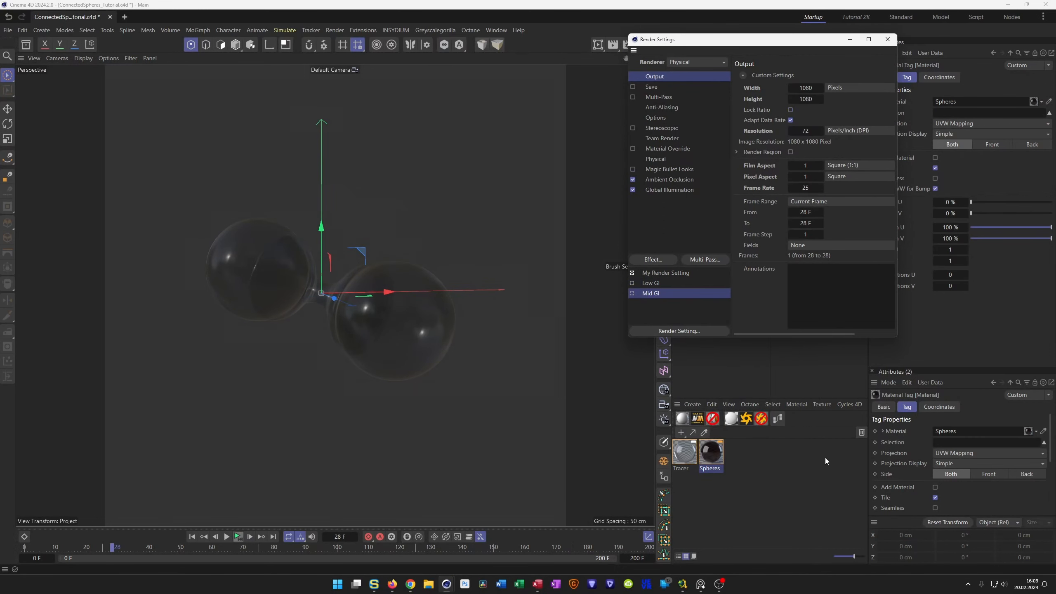
click(637, 285)
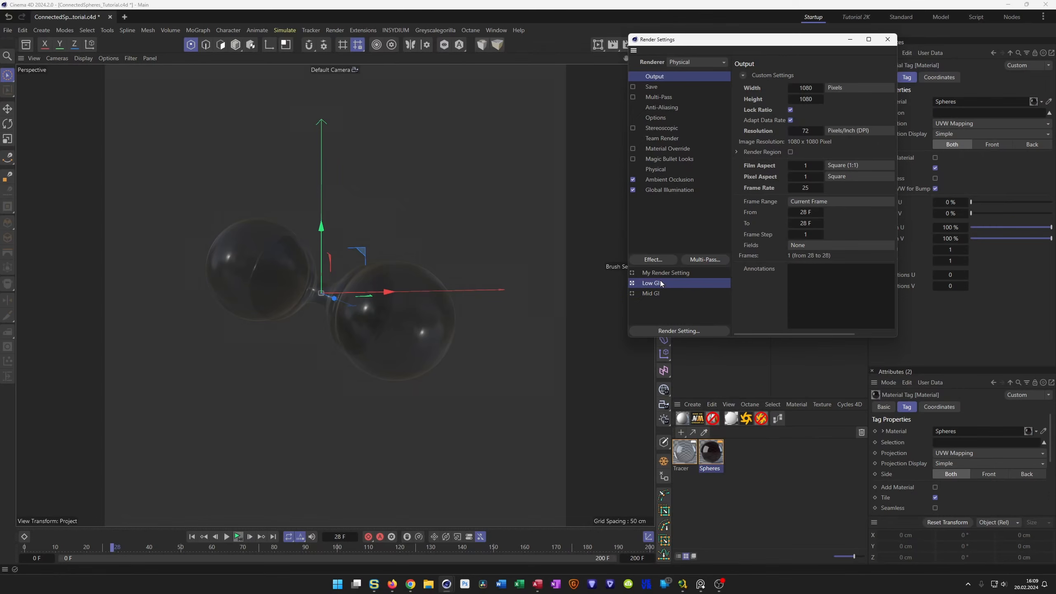
drag(706, 53, 505, 118)
click(686, 104)
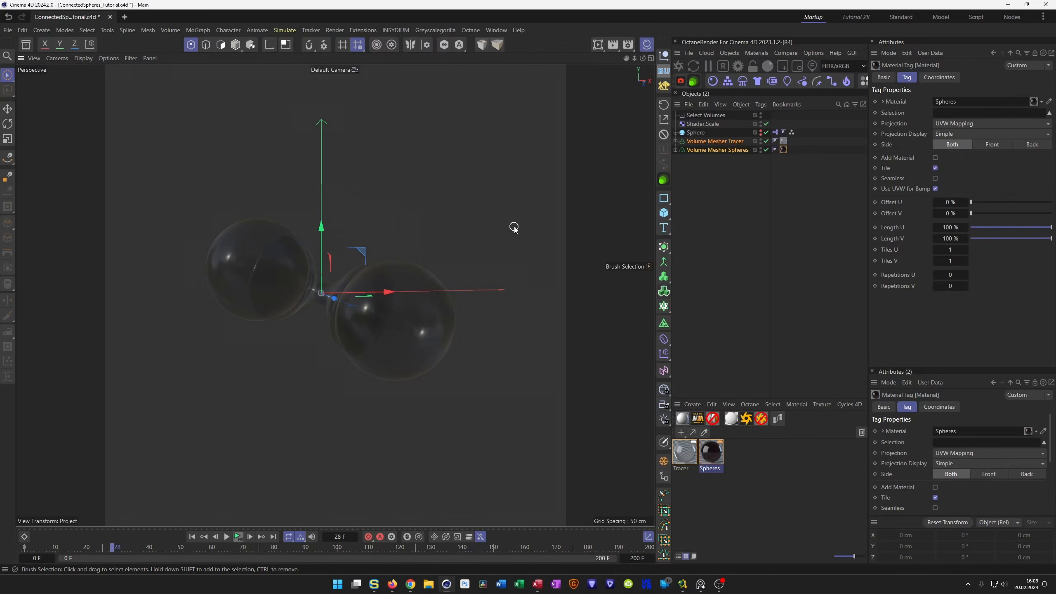
Set the output size of the Low GI render setting to 720 pixels with the ratio locked
click(628, 44)
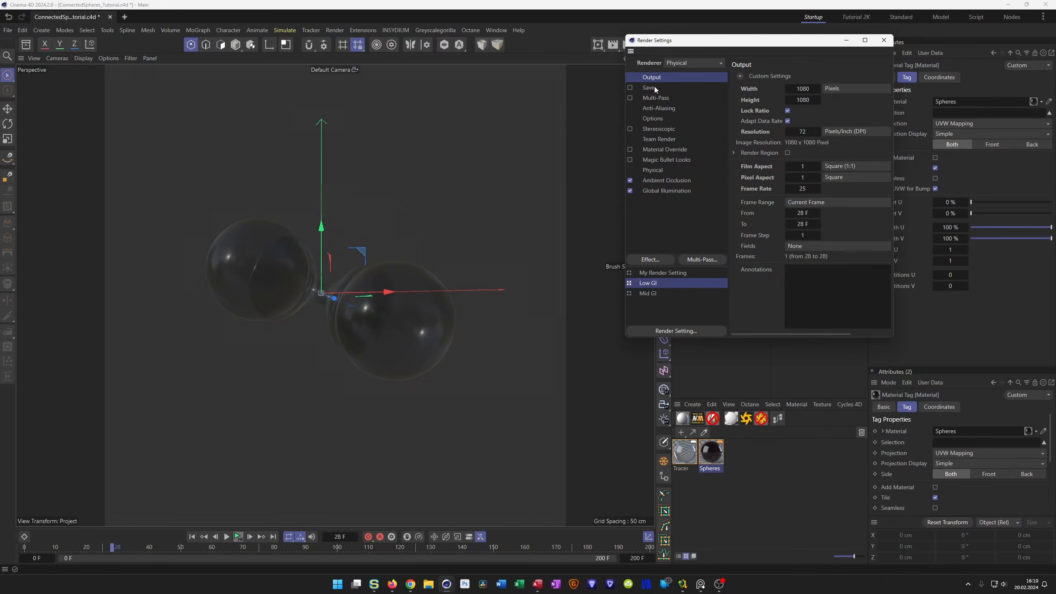
text(720)
key(Return)
click(884, 40)
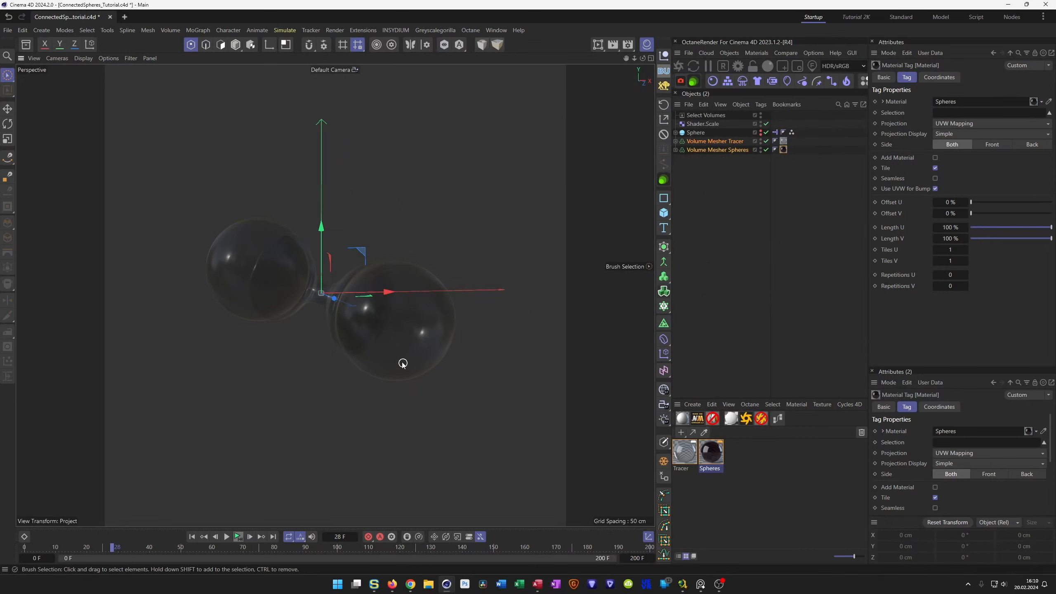
Turn on the interactive render region, enlarge it to frame both connected spheres, and switch the region off again
click(598, 44)
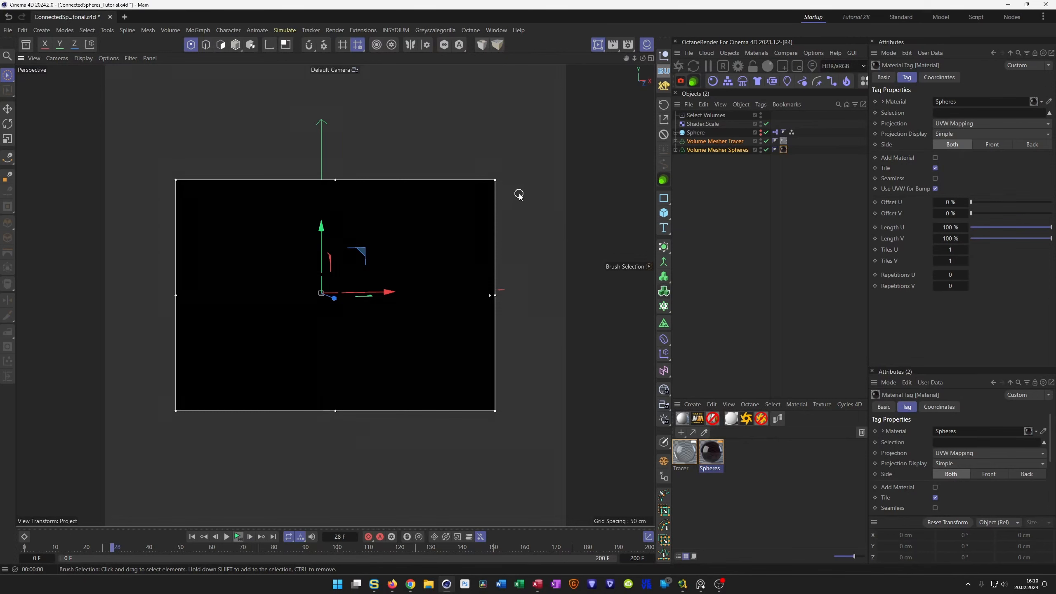
drag(495, 179, 496, 136)
drag(495, 412, 503, 431)
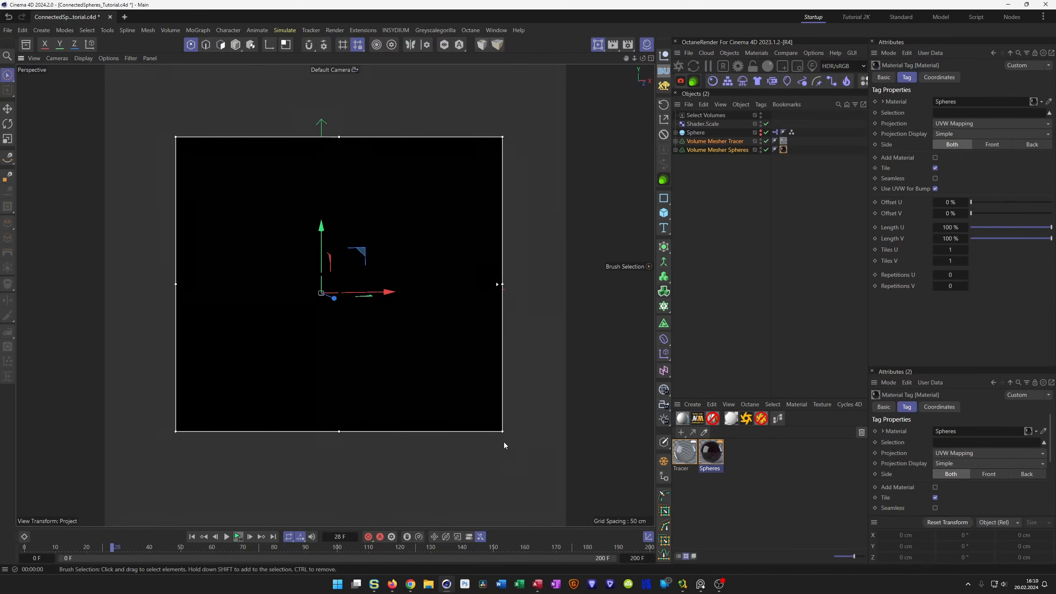
drag(176, 432, 152, 446)
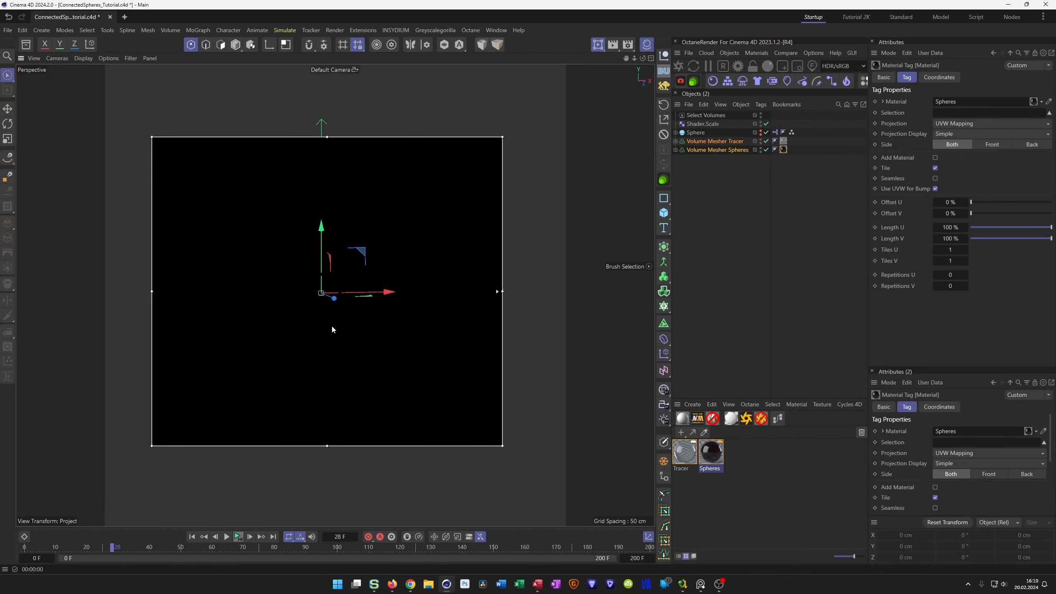
click(598, 45)
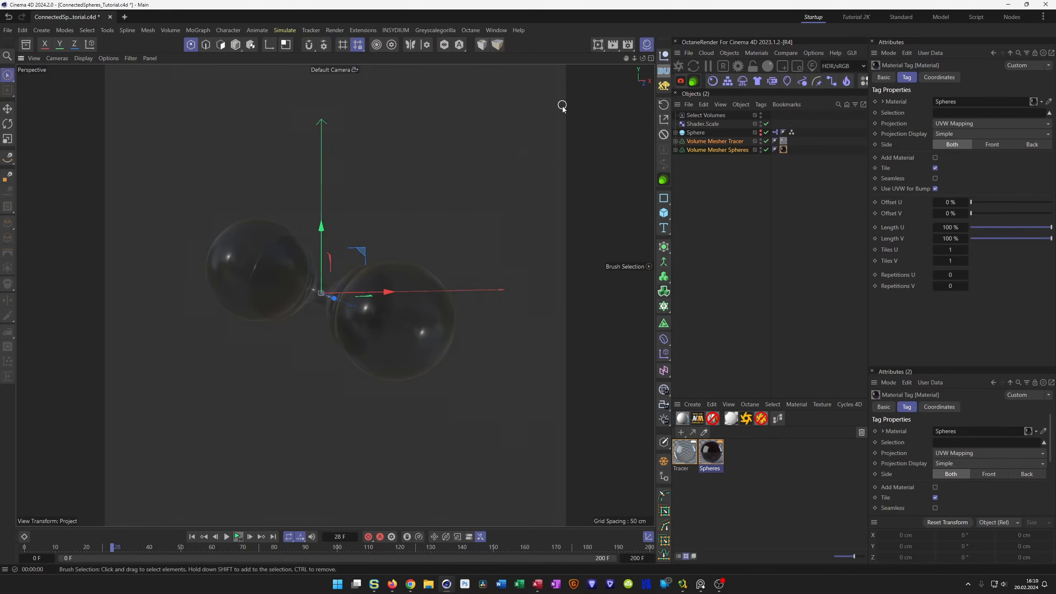
Add the Nikomedias Scene Rig Ultimate and disable its floor, including the floor's visibility in the editor and in reflections
click(698, 419)
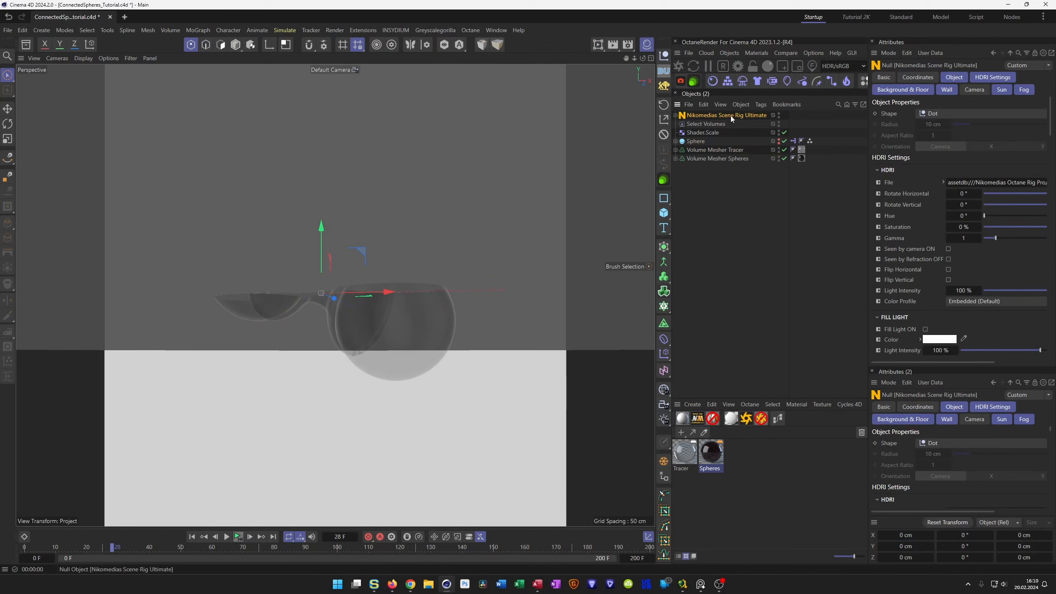
click(920, 91)
click(892, 114)
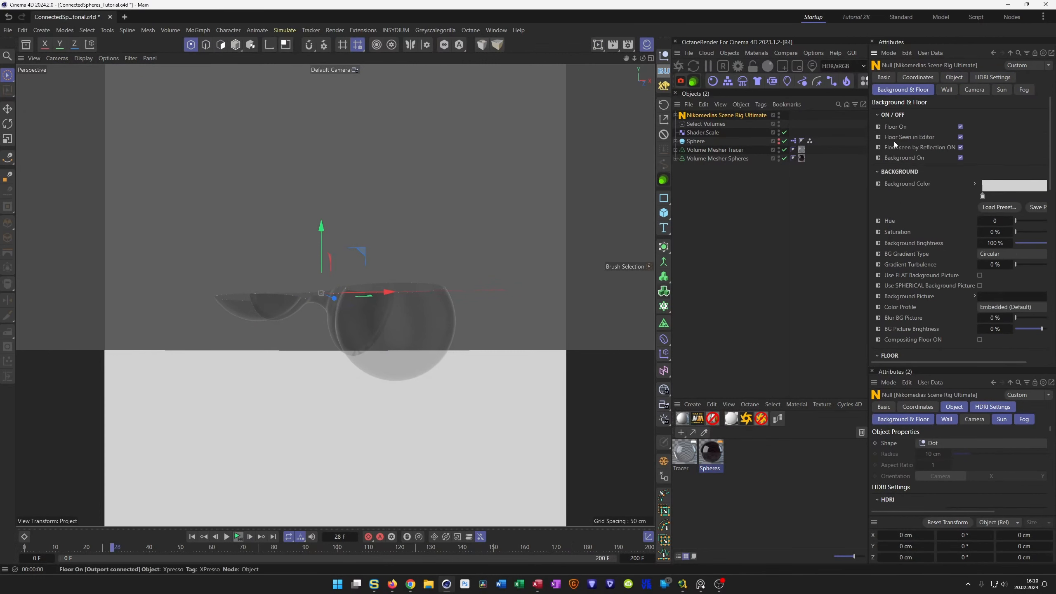
click(960, 127)
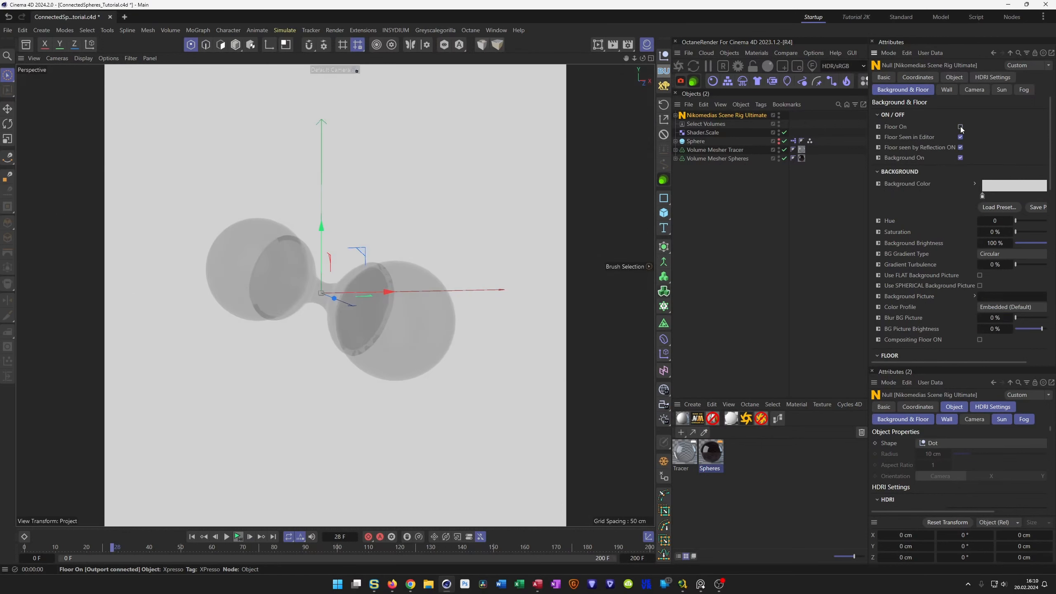
click(960, 147)
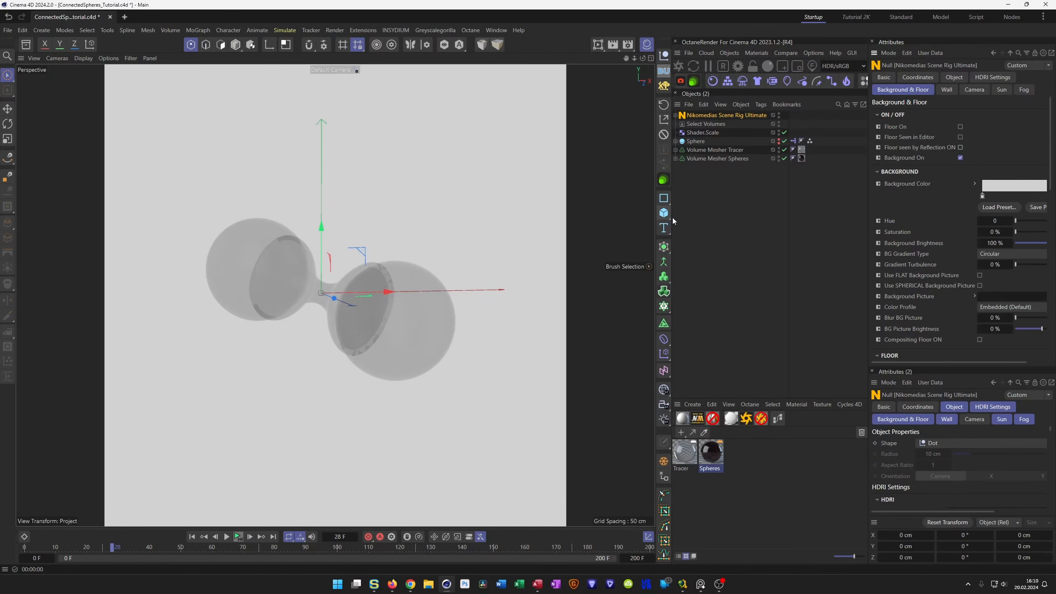
Set the scene rig's background brightness to 0% and turn on the interactive render region
drag(671, 221, 631, 226)
drag(845, 208, 828, 209)
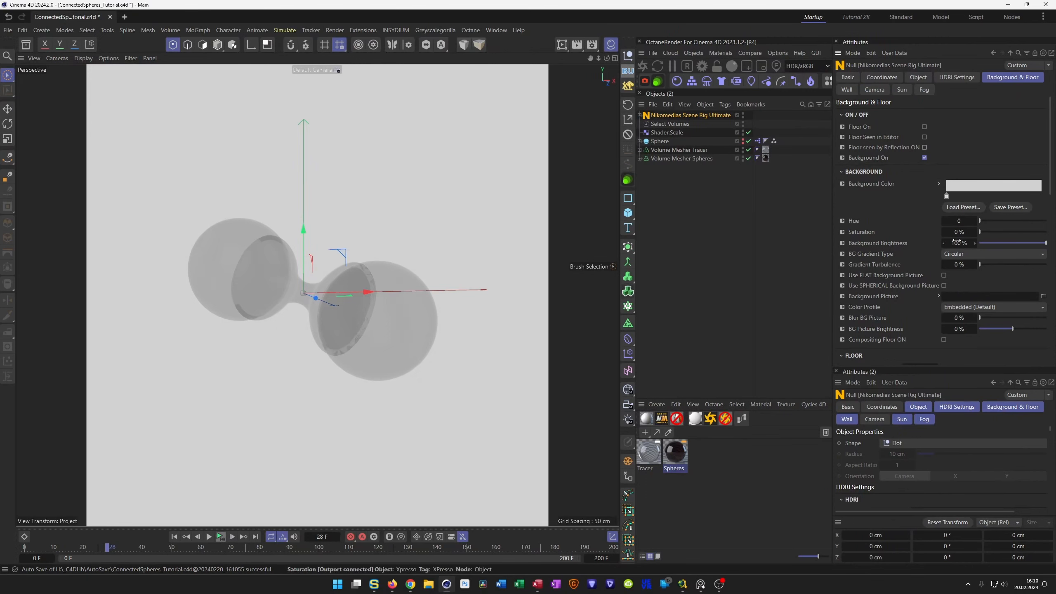
click(985, 244)
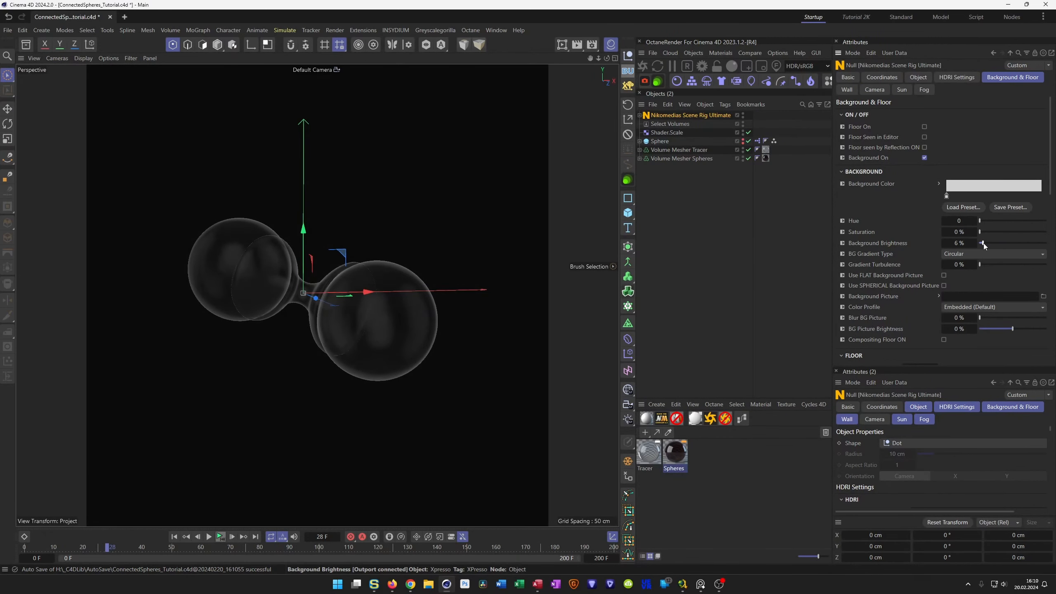
drag(984, 242, 978, 243)
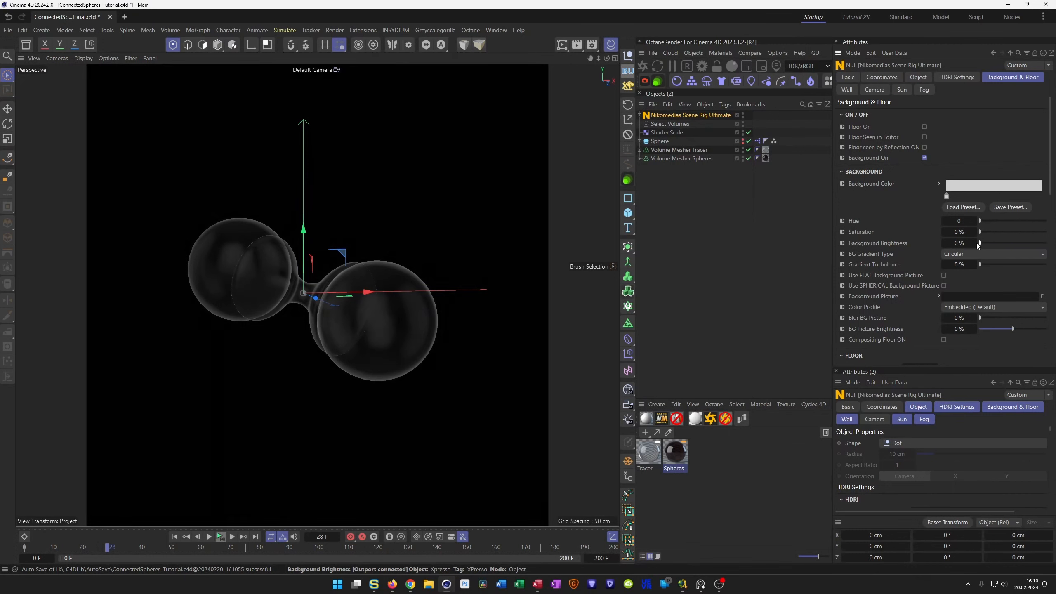
click(565, 47)
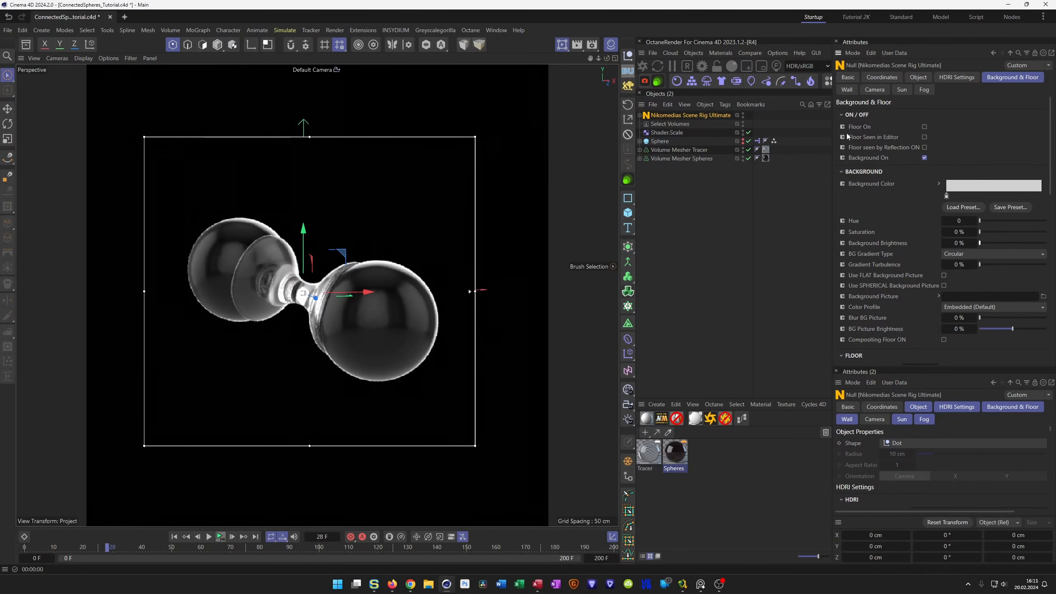
Replace the scene rig's HDRI file with NatureLab_Bones8k_Ref.hdr from the Indoor HDRI assets
click(953, 77)
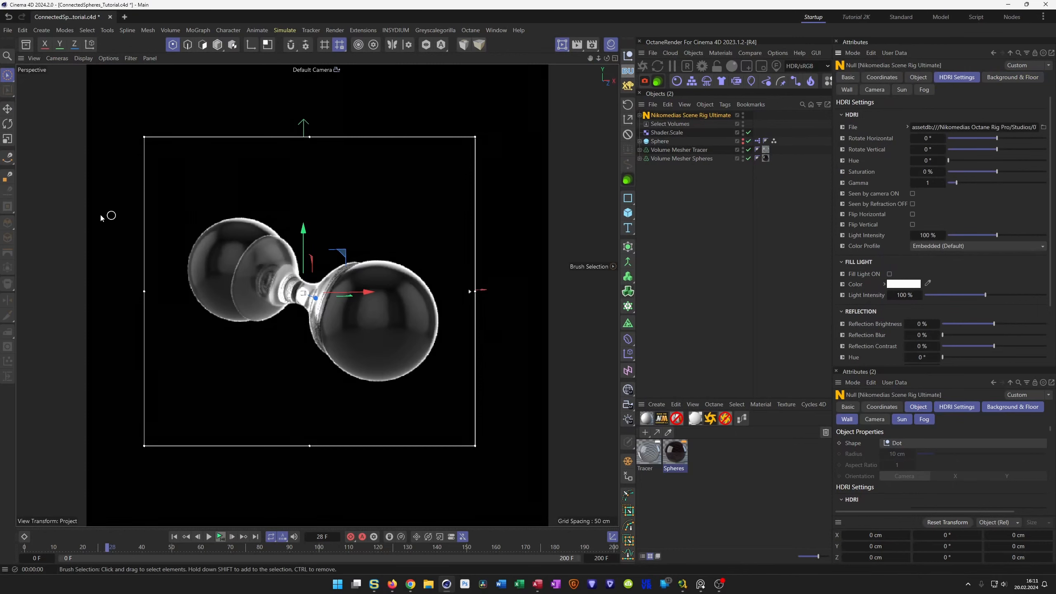
click(25, 44)
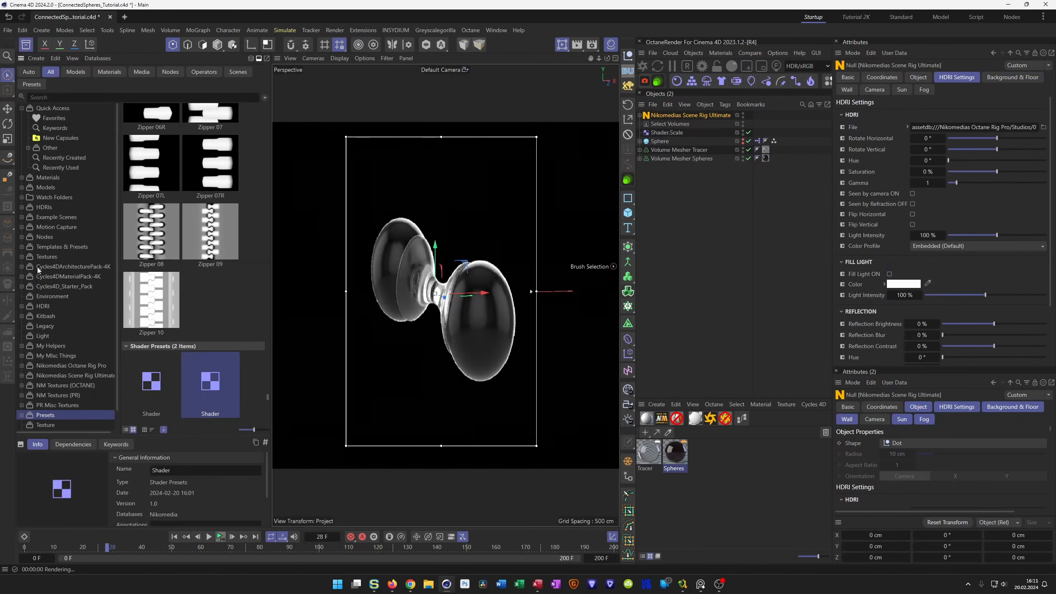
click(23, 307)
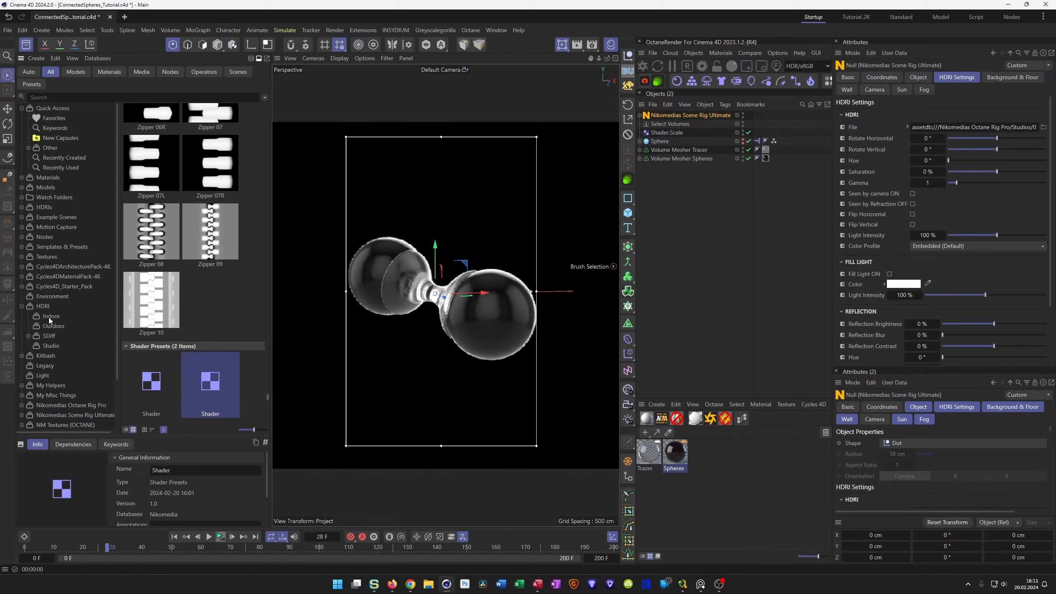
click(49, 316)
scroll(186, 340, down, 2)
scroll(184, 345, down, 5)
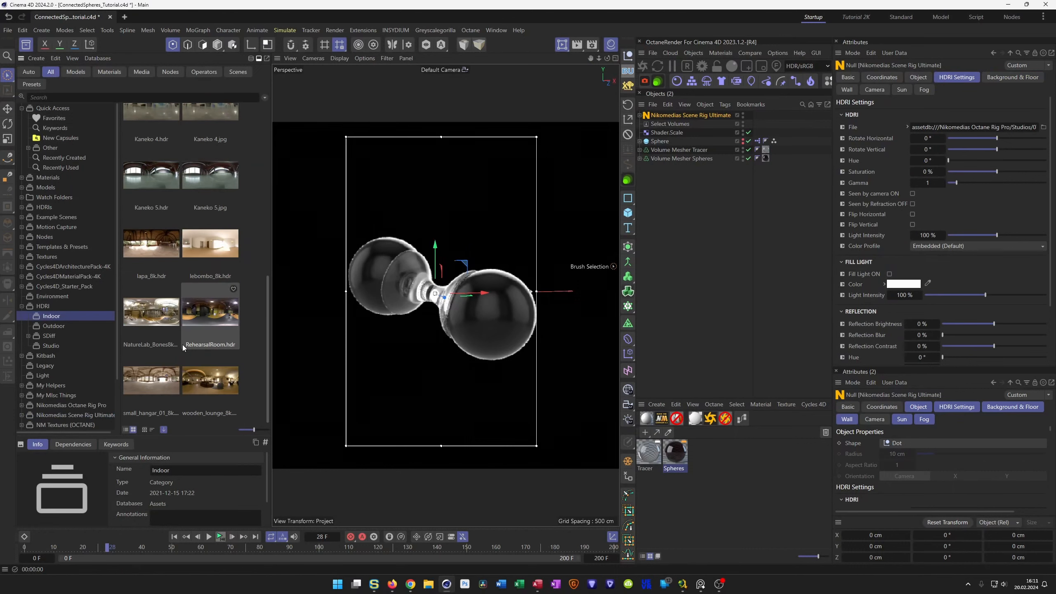
drag(166, 319, 972, 129)
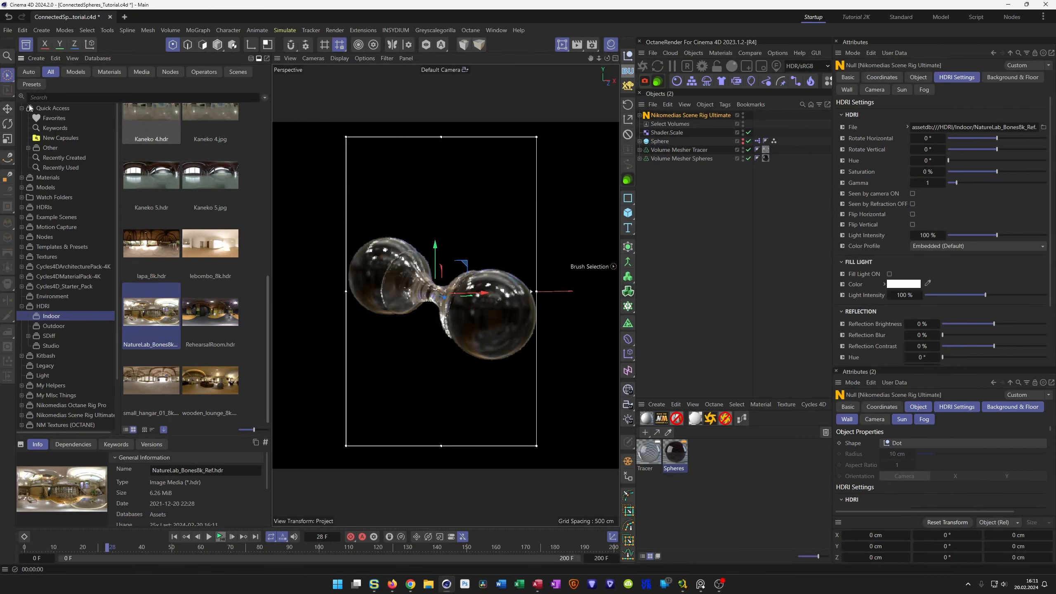
click(26, 45)
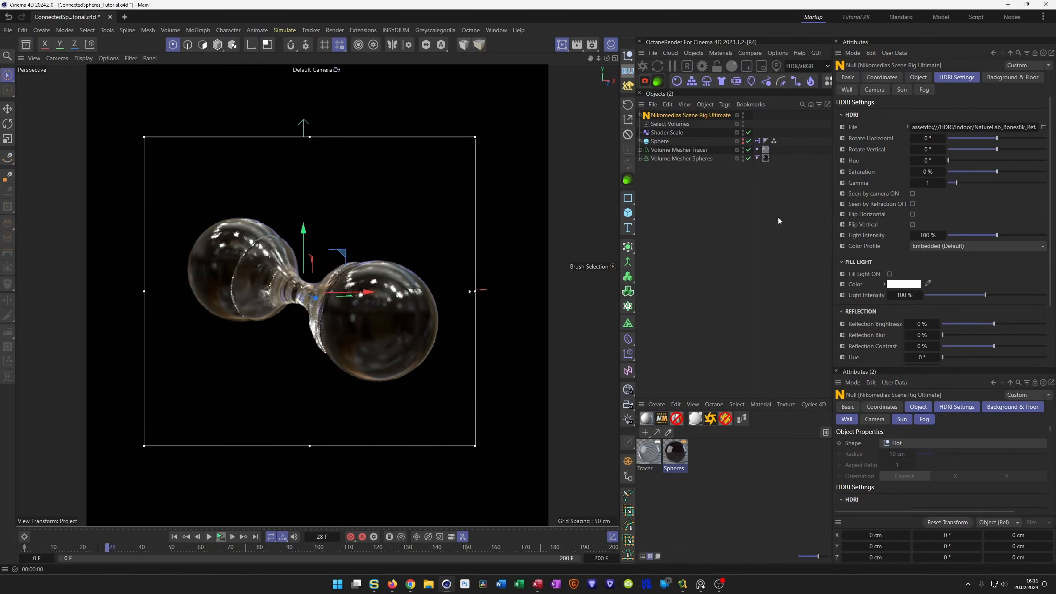
Set the Spheres material's transparency color to pure red, with hue 0° and saturation 100%
click(674, 453)
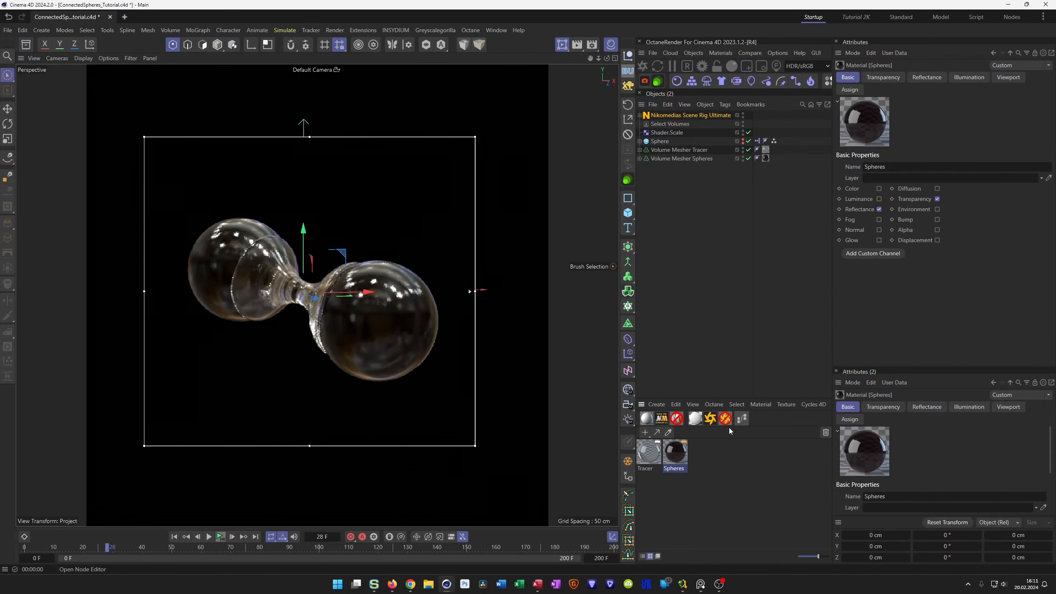
double_click(675, 453)
drag(720, 270, 590, 217)
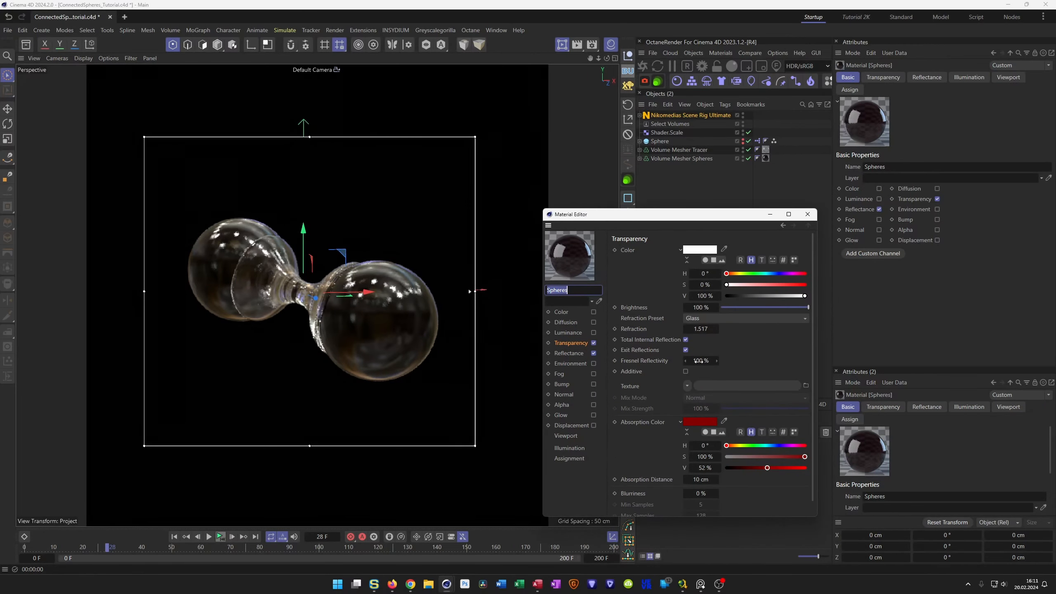
click(567, 345)
drag(738, 286, 812, 290)
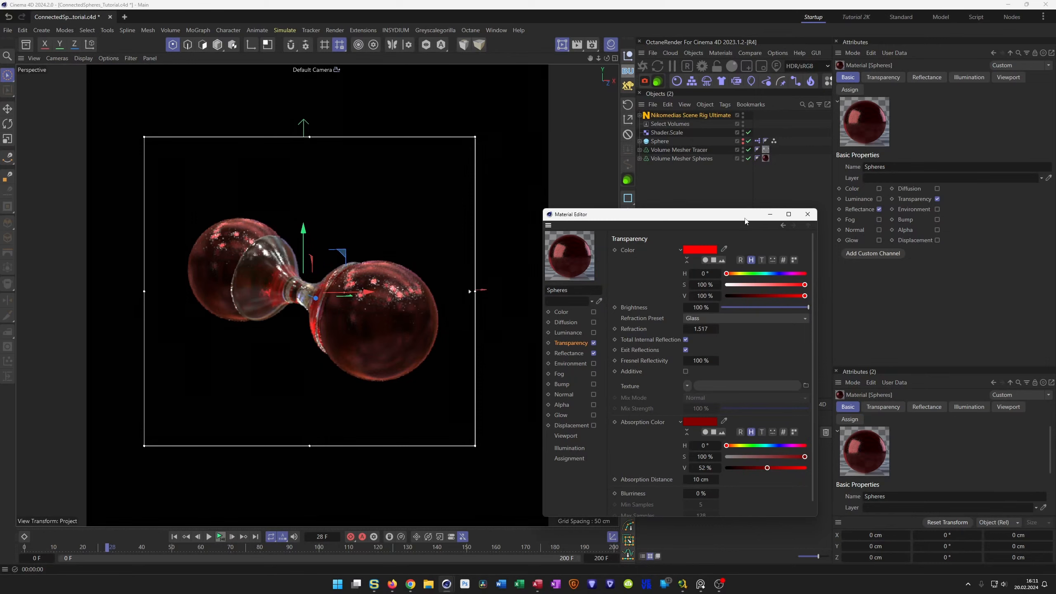
drag(745, 220, 833, 237)
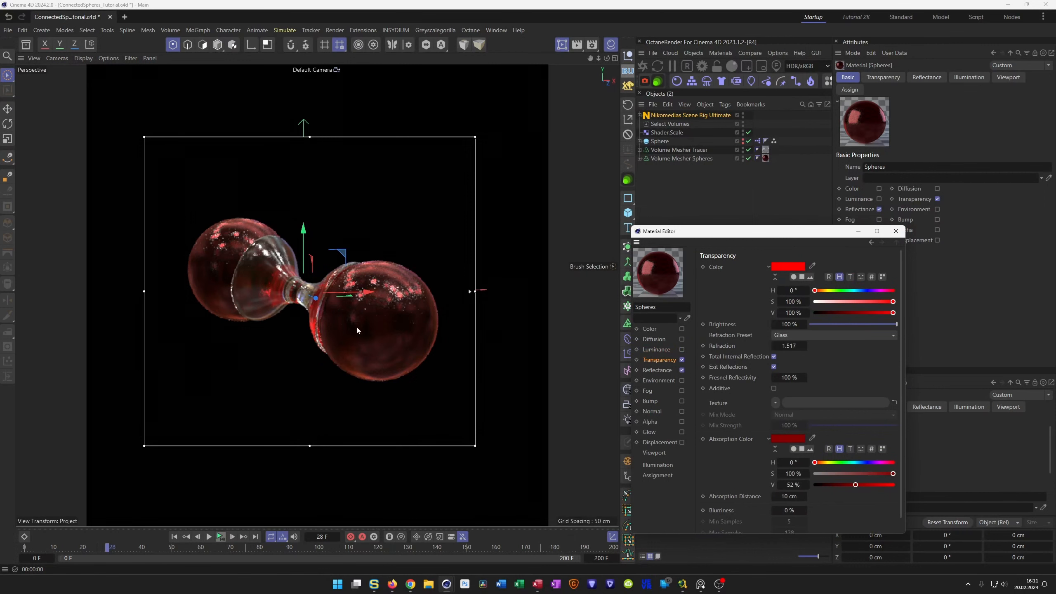
click(895, 231)
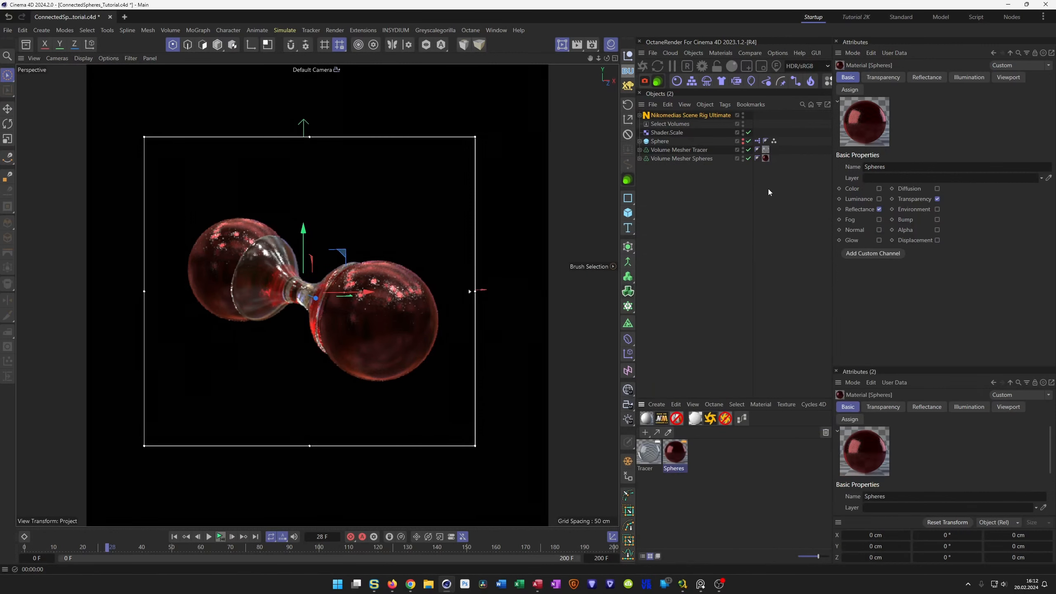
Switch off the interactive render region and add a Displacer deformer as a child of Volume Mesher Spheres
click(639, 158)
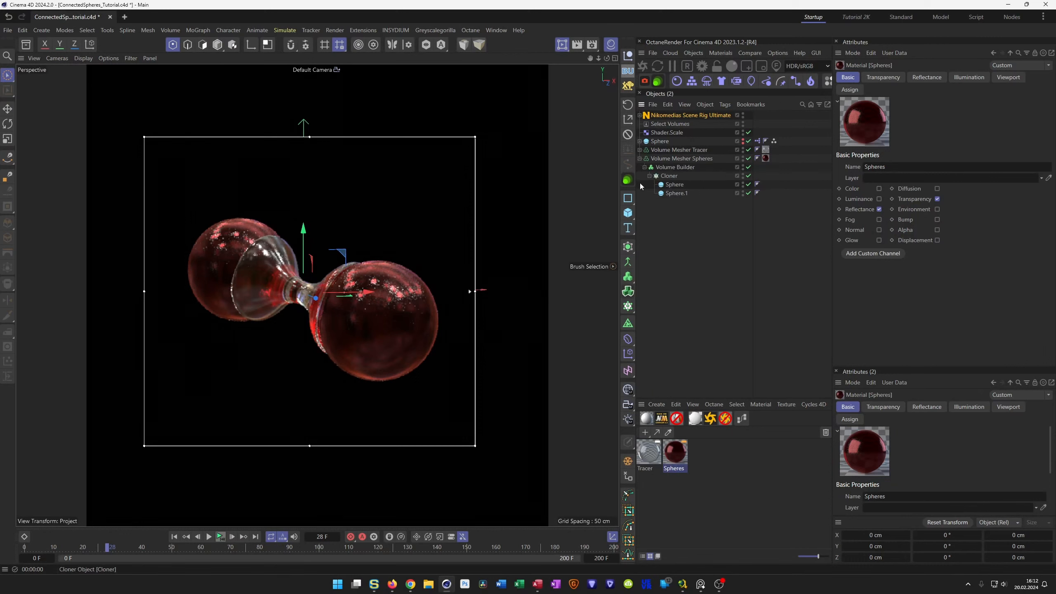
click(675, 185)
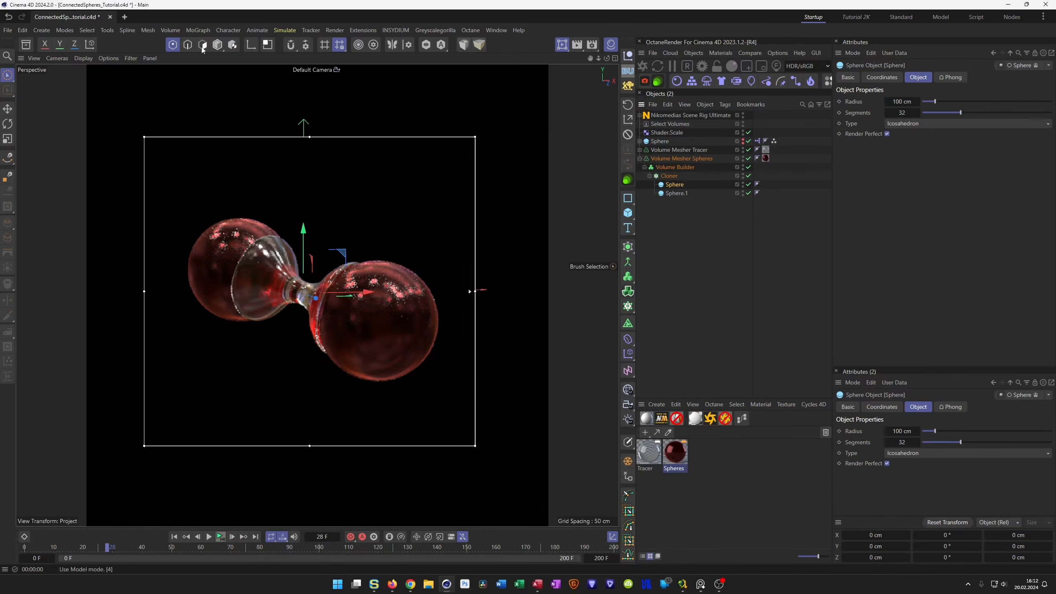
click(562, 45)
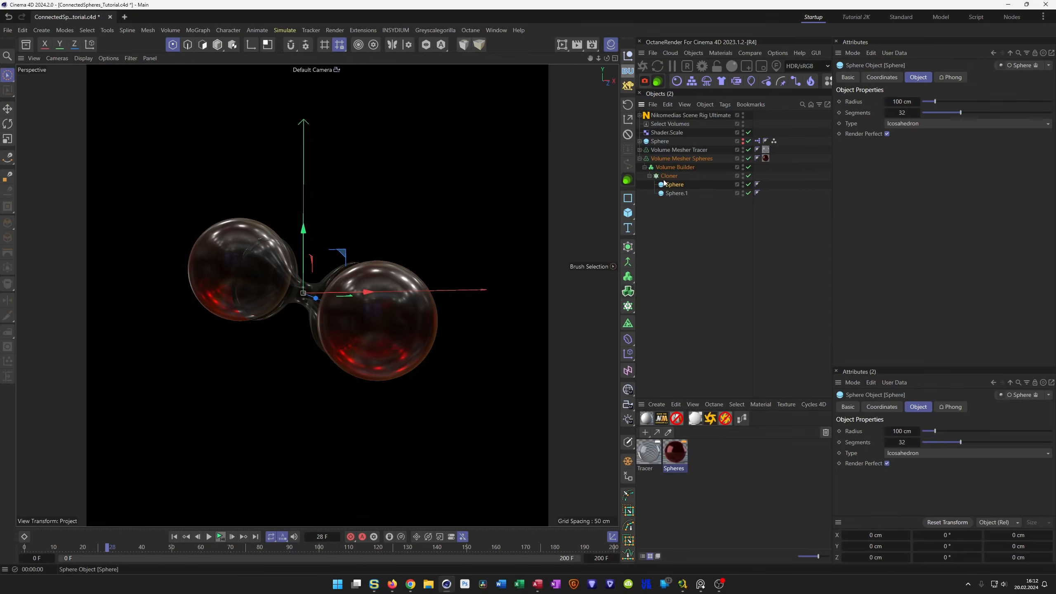
click(670, 158)
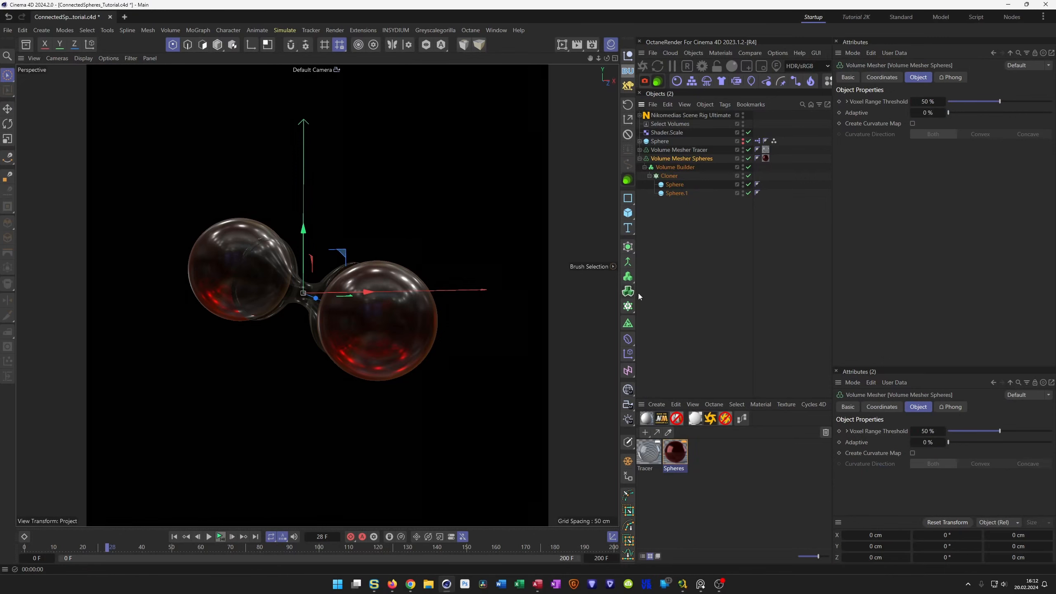
click(628, 339)
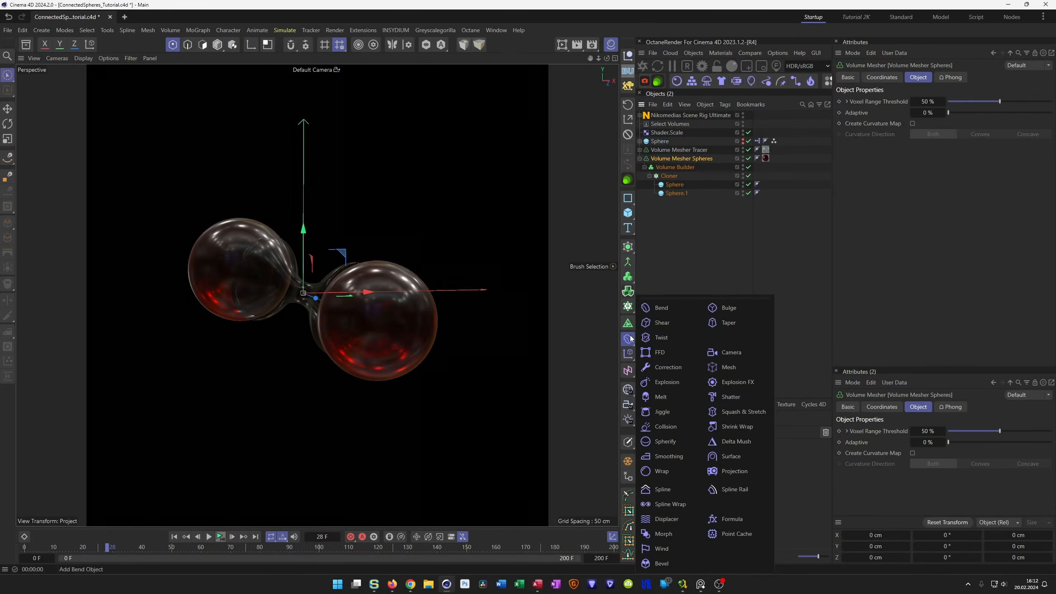
click(671, 518)
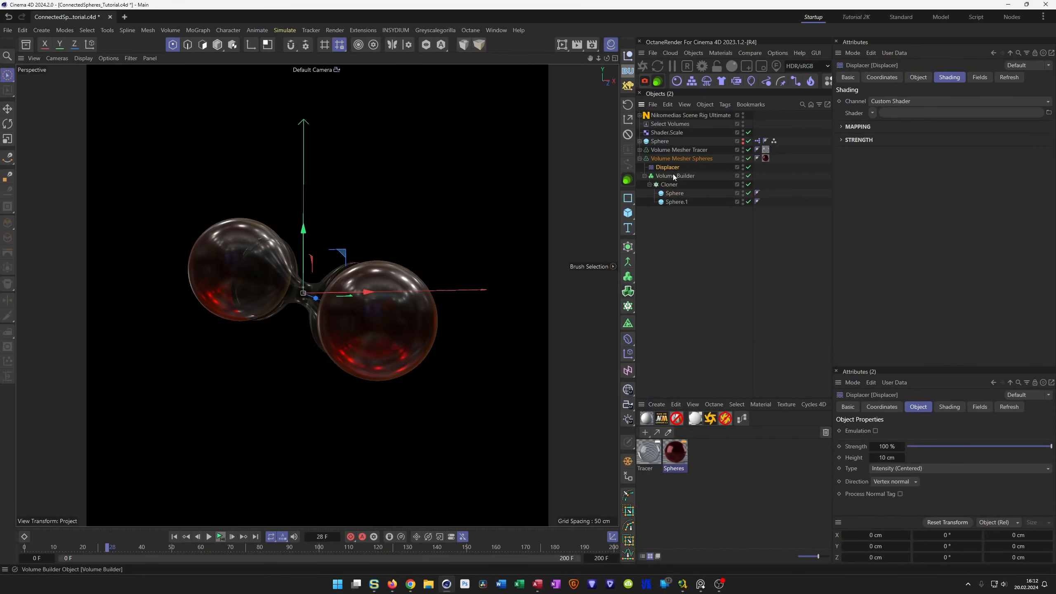
Assign a Noise shader to the Displacer's shading and inspect the displaced sphere surface up close
click(981, 78)
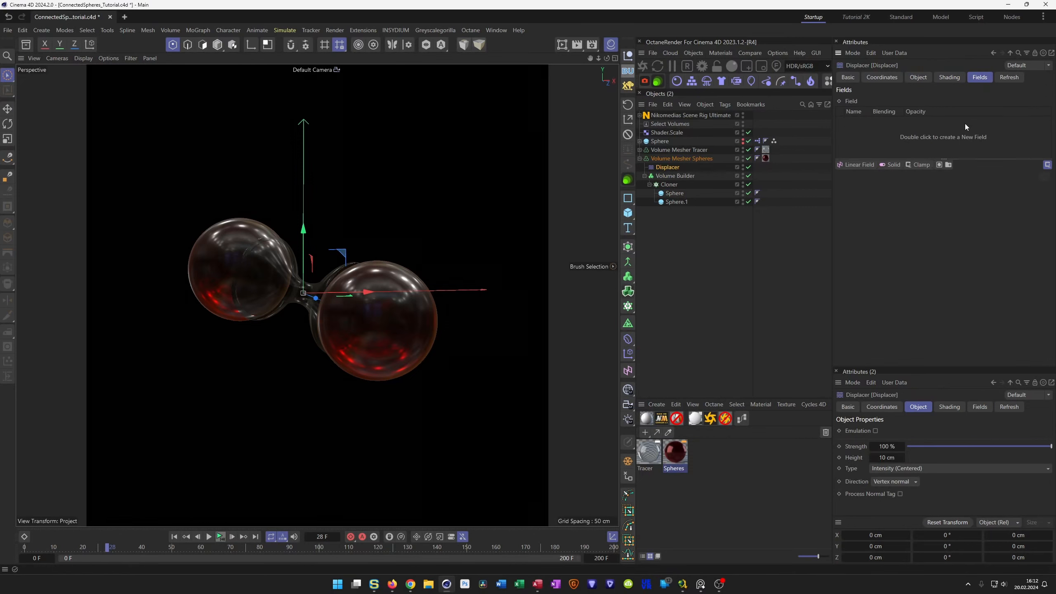
click(950, 78)
click(872, 112)
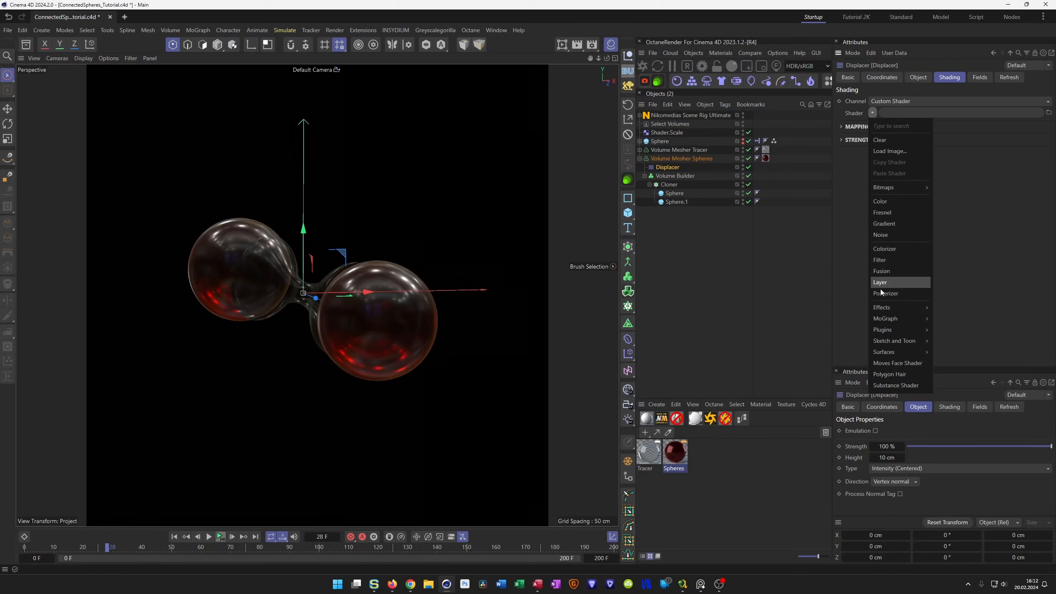
click(885, 238)
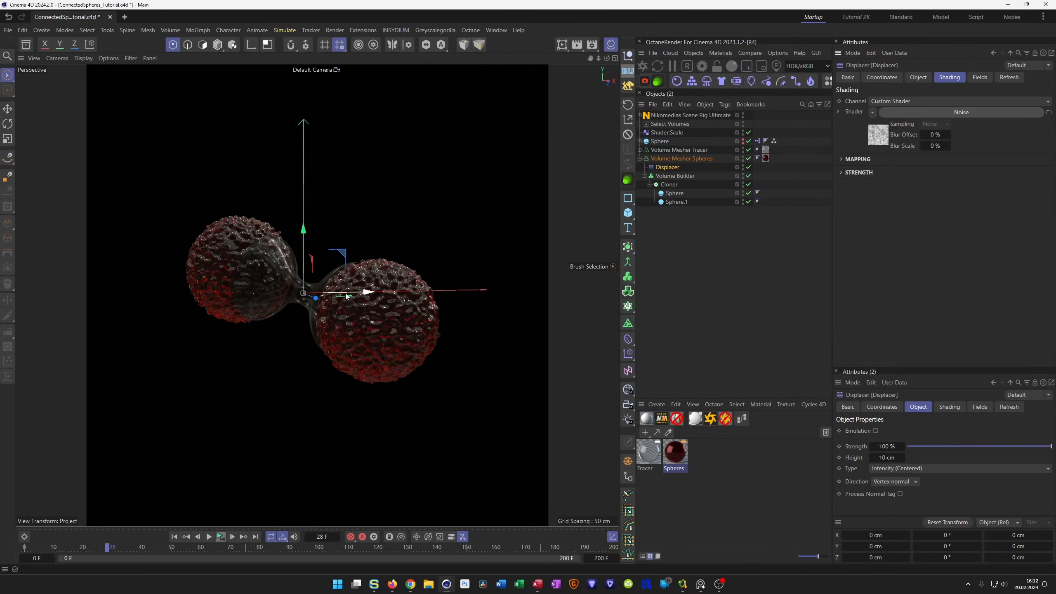
scroll(348, 294, up, 8)
scroll(323, 260, up, 10)
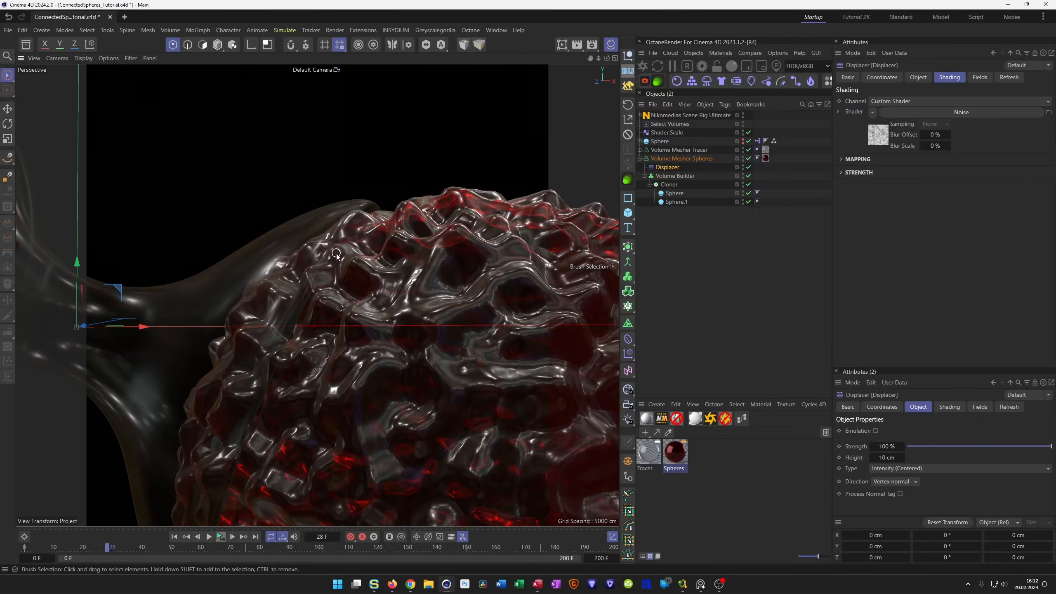
scroll(315, 290, down, 1)
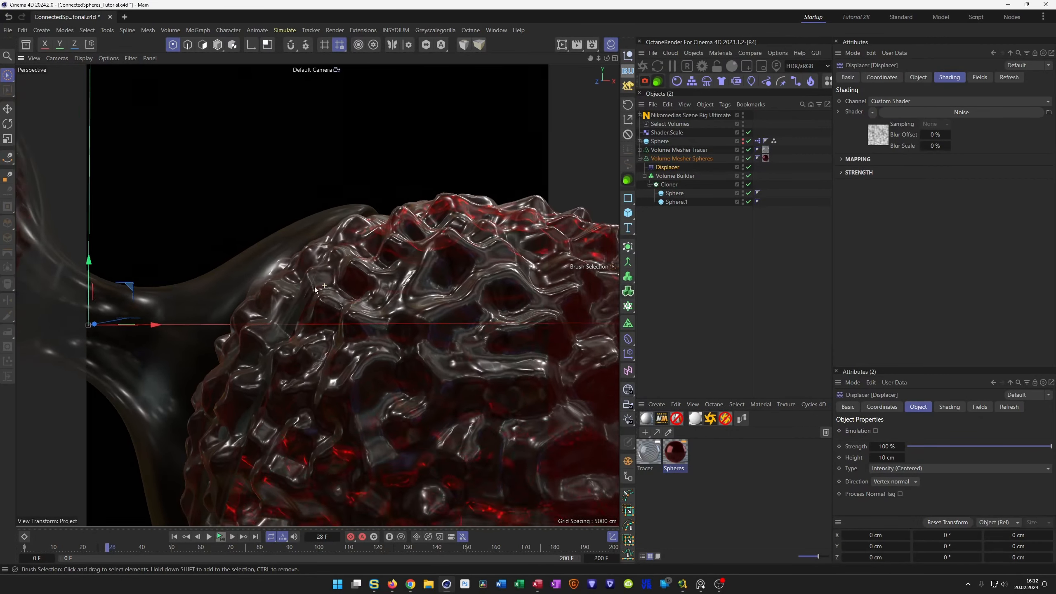
scroll(315, 290, down, 3)
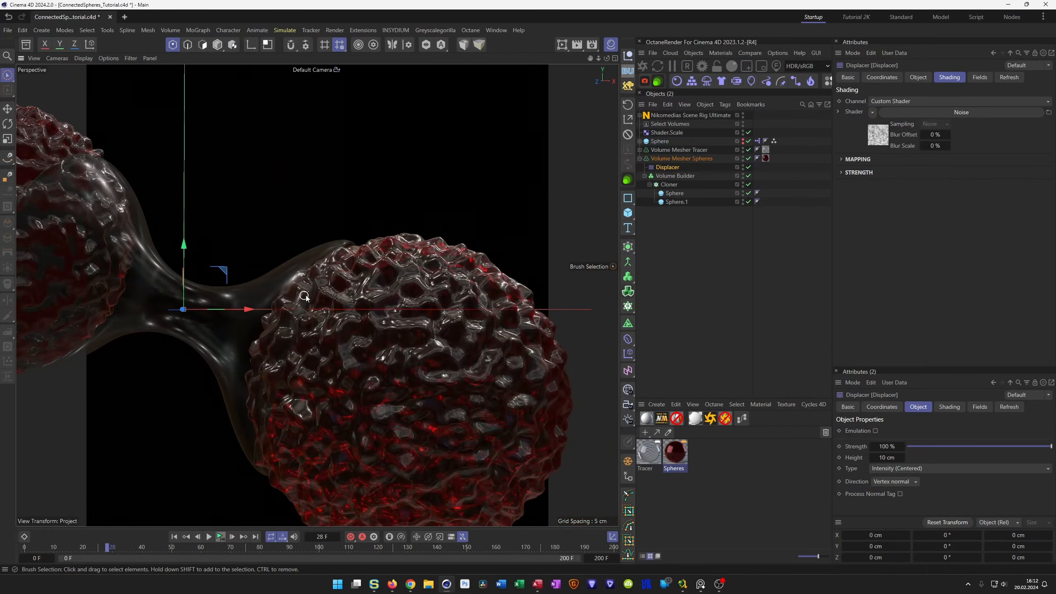
Set the Displacer's noise to Object space, type Naki, with a global scale of 300%
click(881, 141)
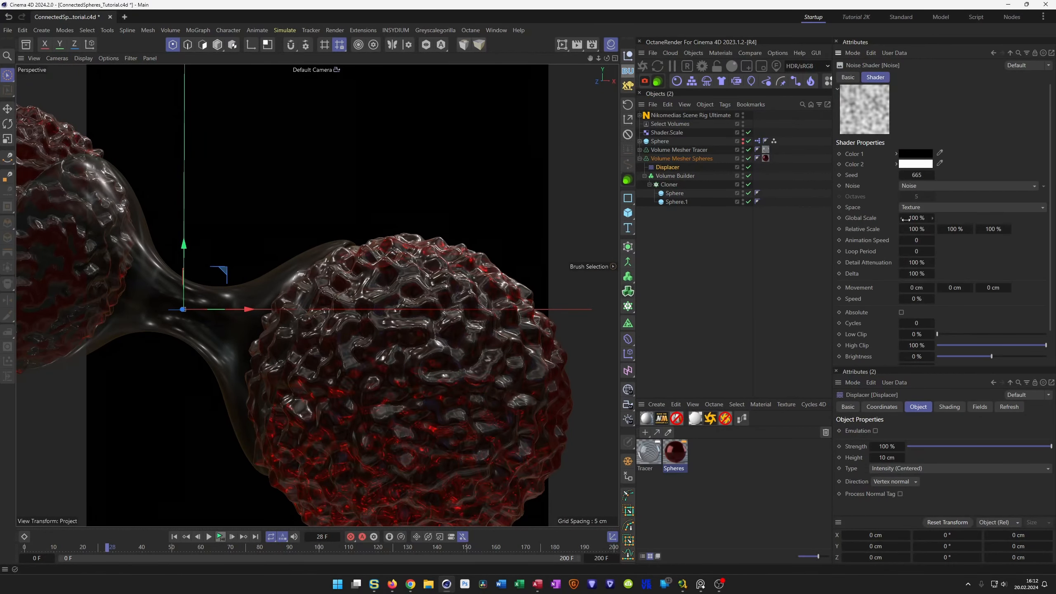
click(933, 207)
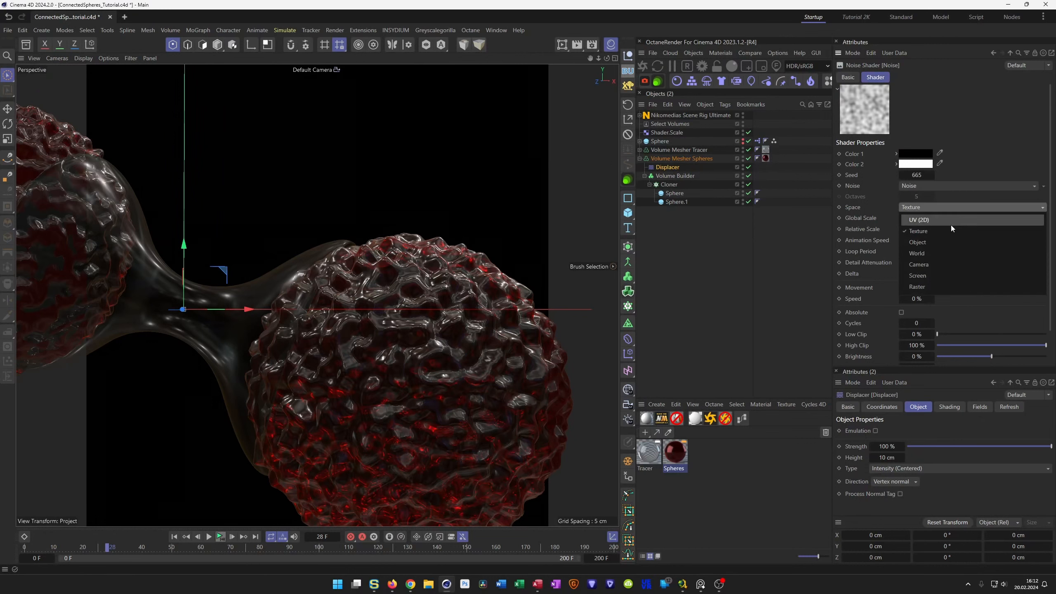
click(949, 239)
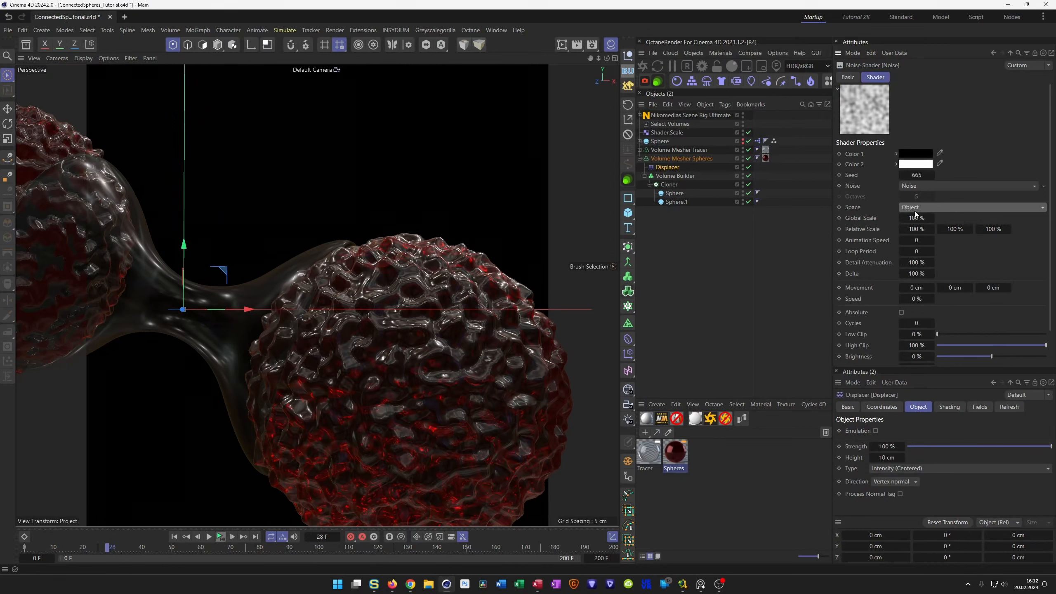
click(922, 186)
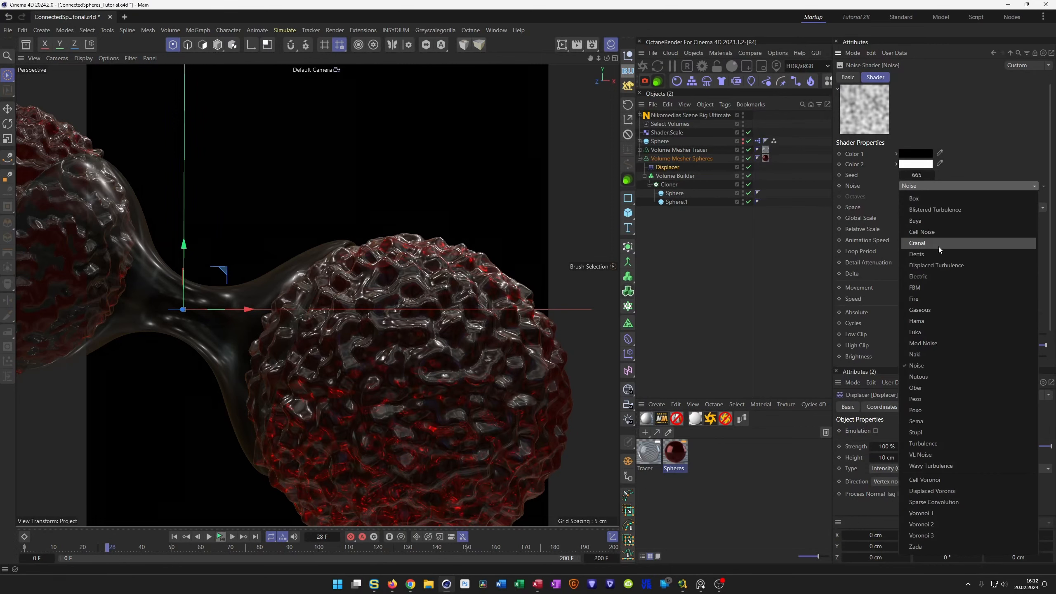
click(944, 355)
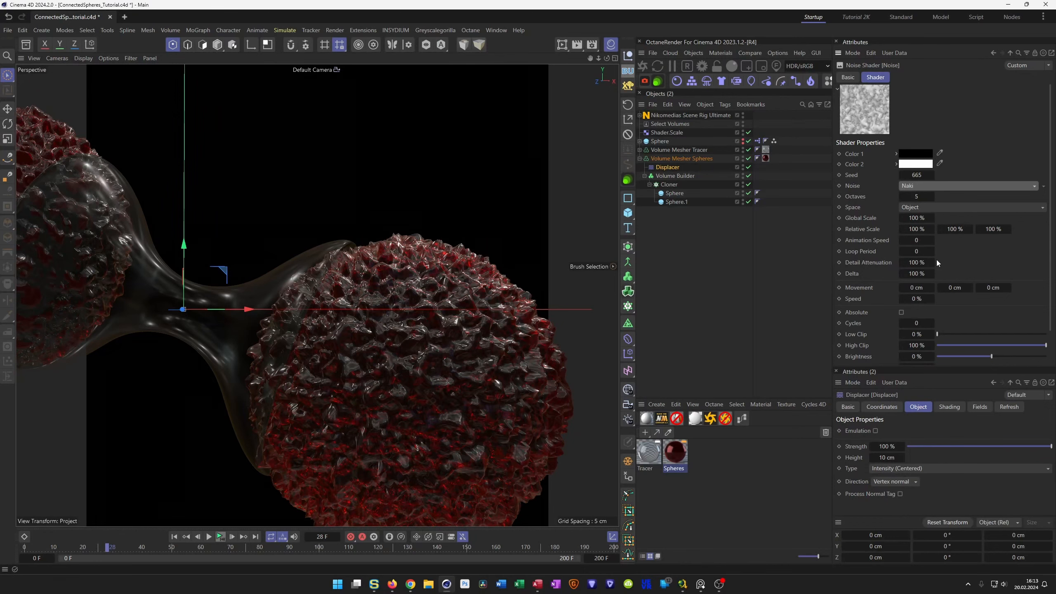
text(300)
key(Return)
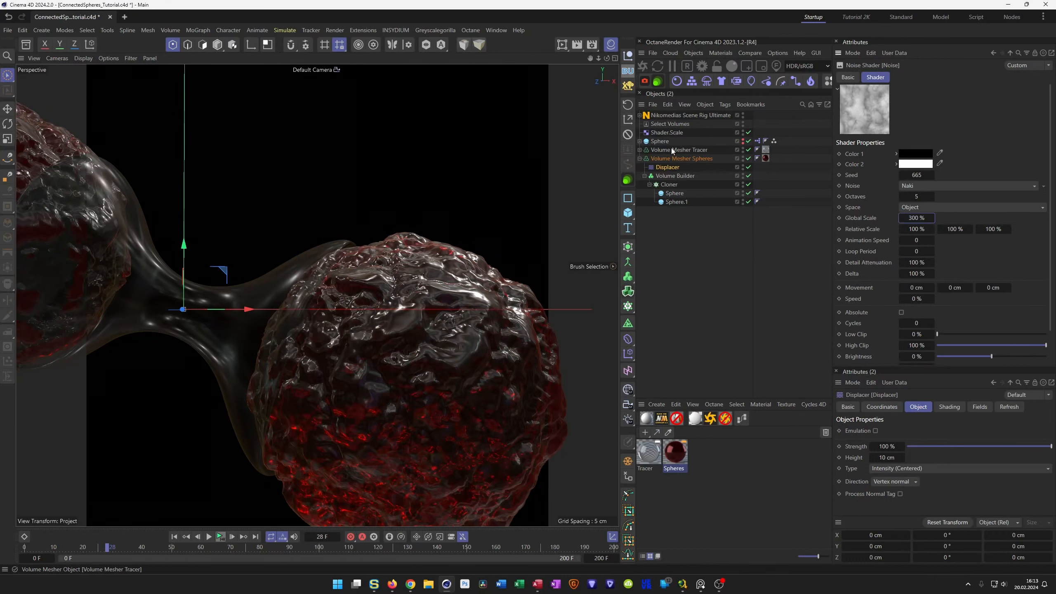
Animate the Displacer's noise with an animation speed of 0.5 and a loop period of 8
click(920, 241)
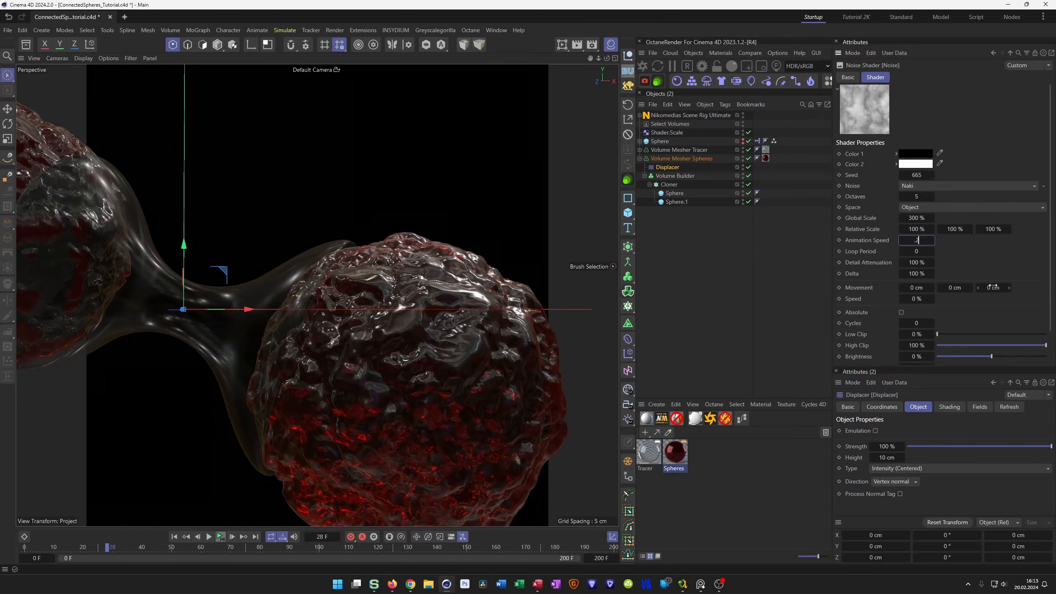
key(Tab)
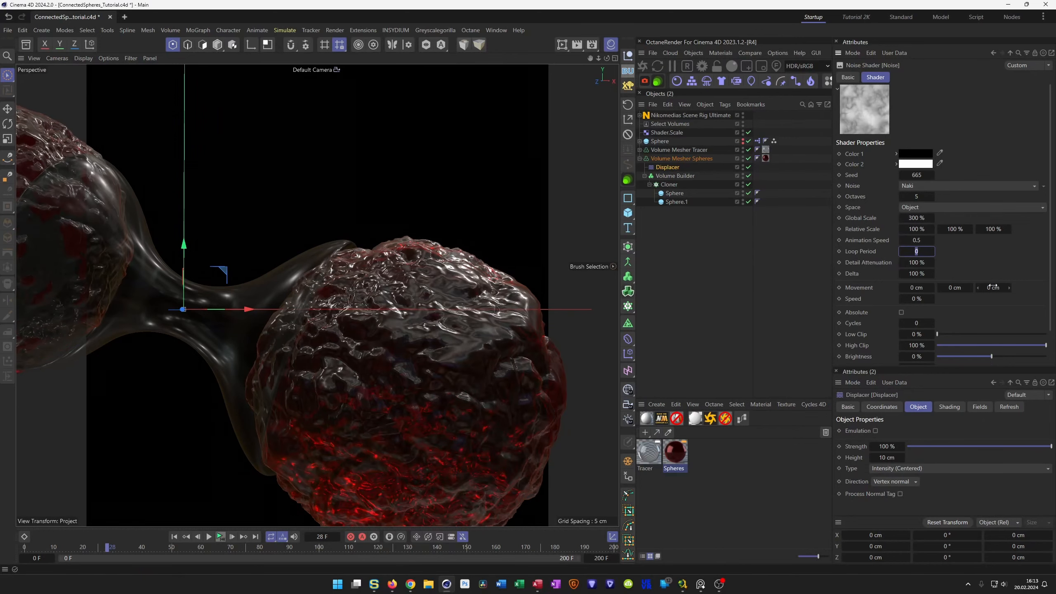
text(8)
key(Return)
scroll(437, 347, down, 2)
alt+middle_drag(438, 346, 399, 307)
alt+drag(405, 304, 422, 302)
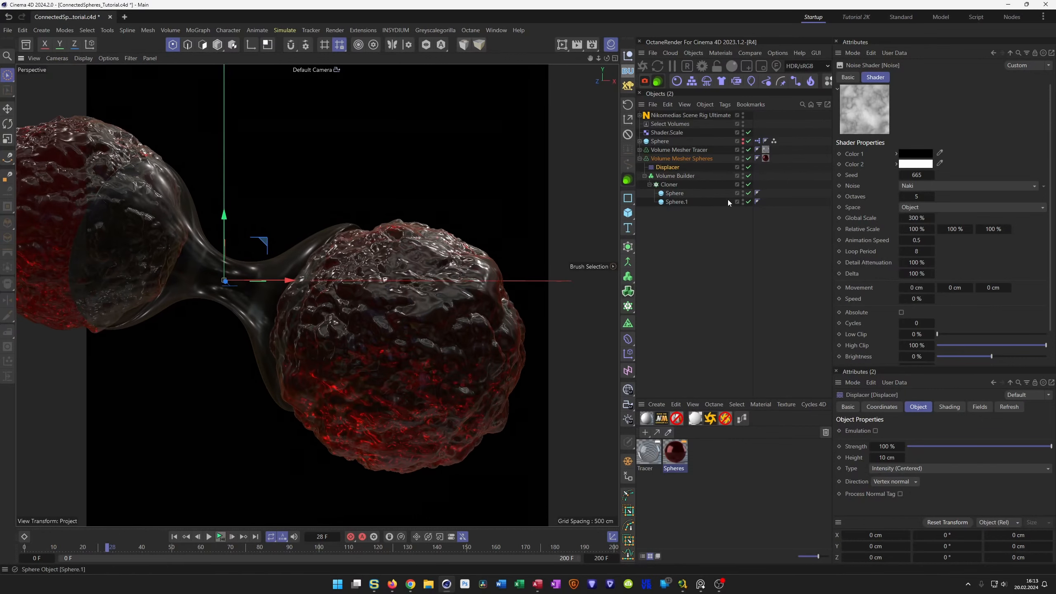
Reduce the Displacer's height to 5 cm and check the softer surface on the sphere
click(718, 166)
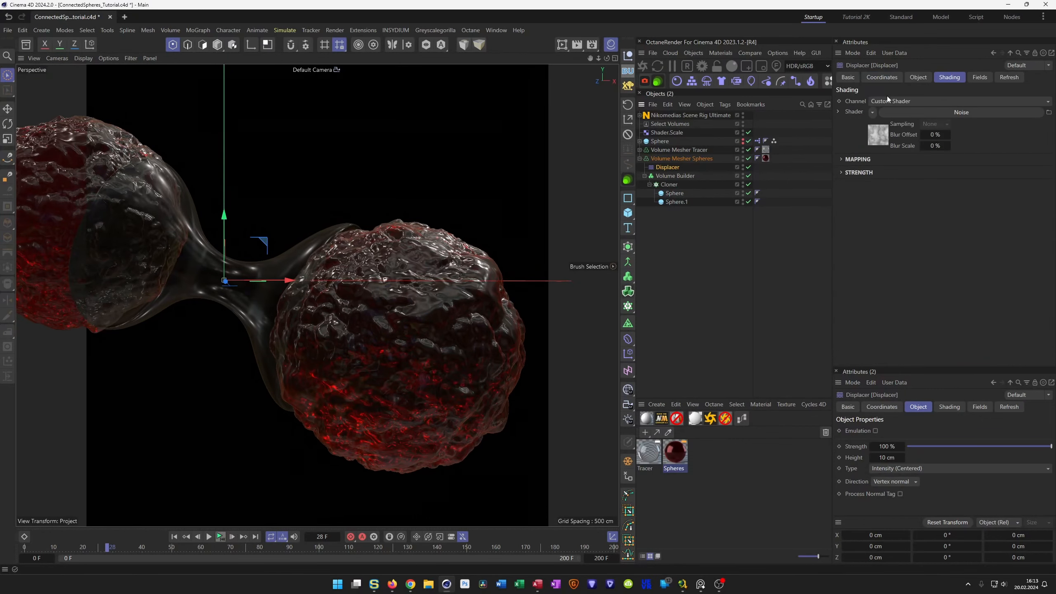
click(918, 77)
click(887, 127)
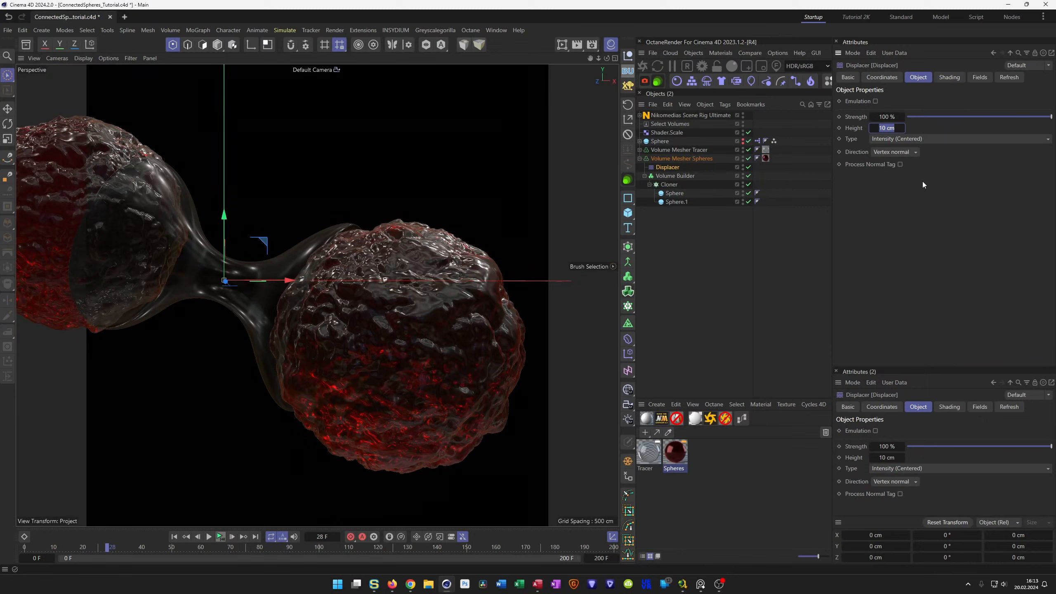
text(5)
key(Return)
mouse_move(338, 370)
alt+mouse_down()
mouse_move(377, 366)
mouse_move(358, 374)
alt+mouse_up()
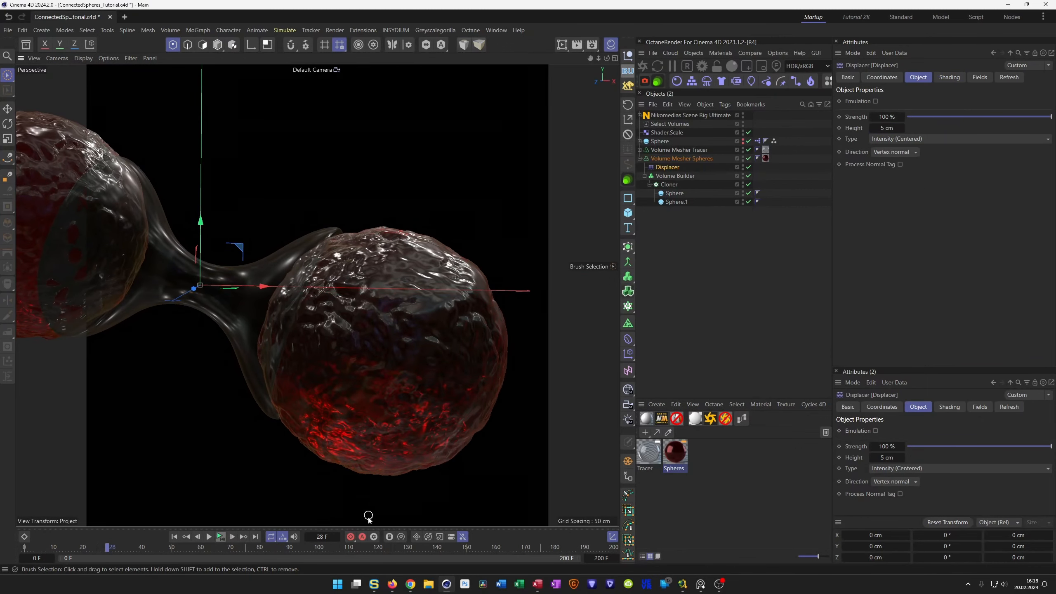
Disable the Shader.Scale effector and the Shader object inside the Sphere to hold the spheres still for a preview
click(221, 537)
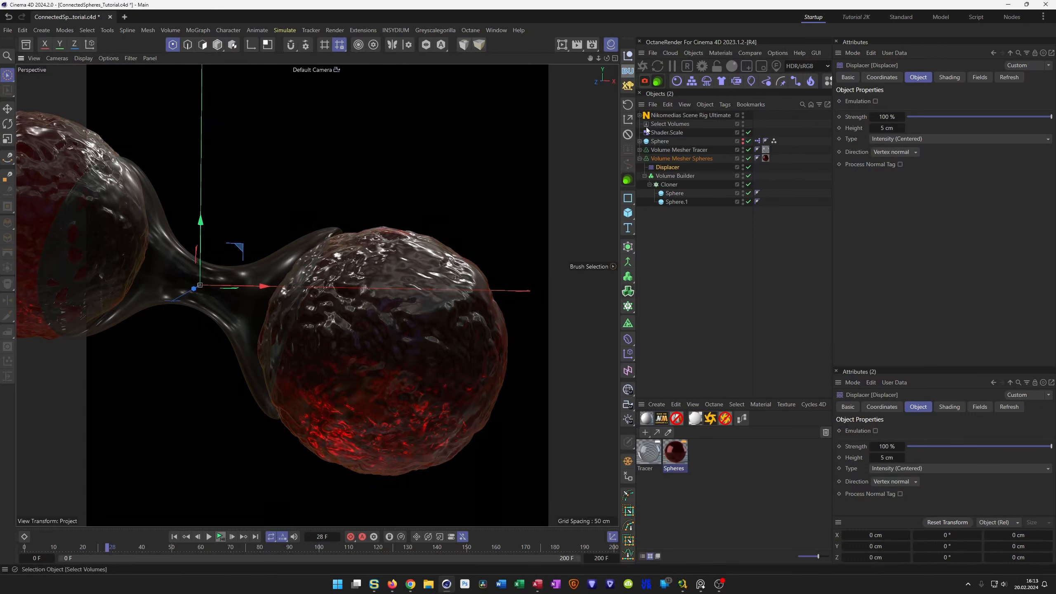
click(640, 141)
click(749, 150)
click(749, 133)
alt+right_drag(303, 253, 355, 444)
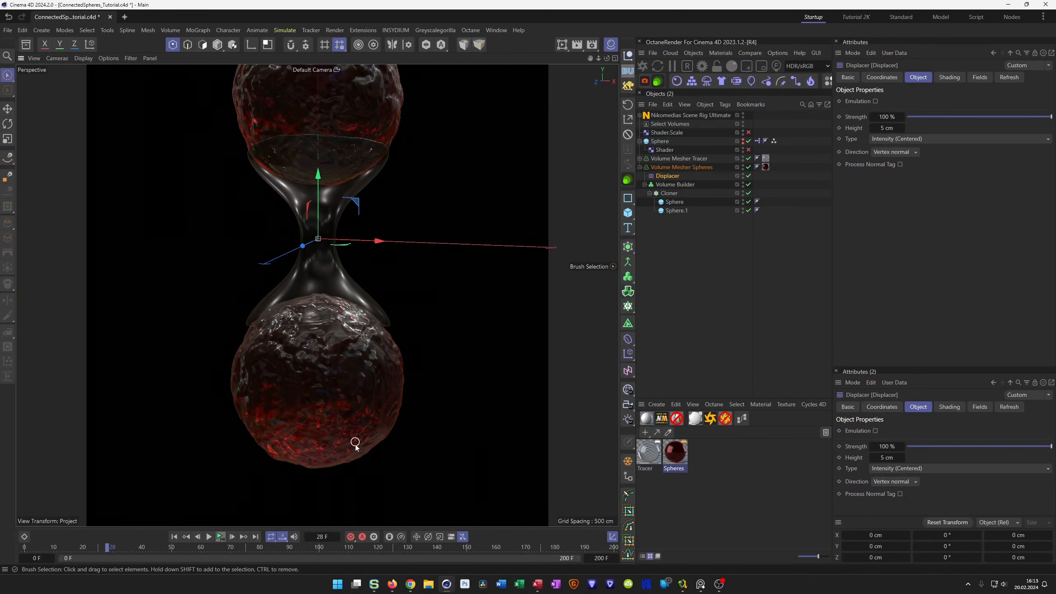
Play the animation to check the moving noise displacement, stop playback, and save the project
click(221, 538)
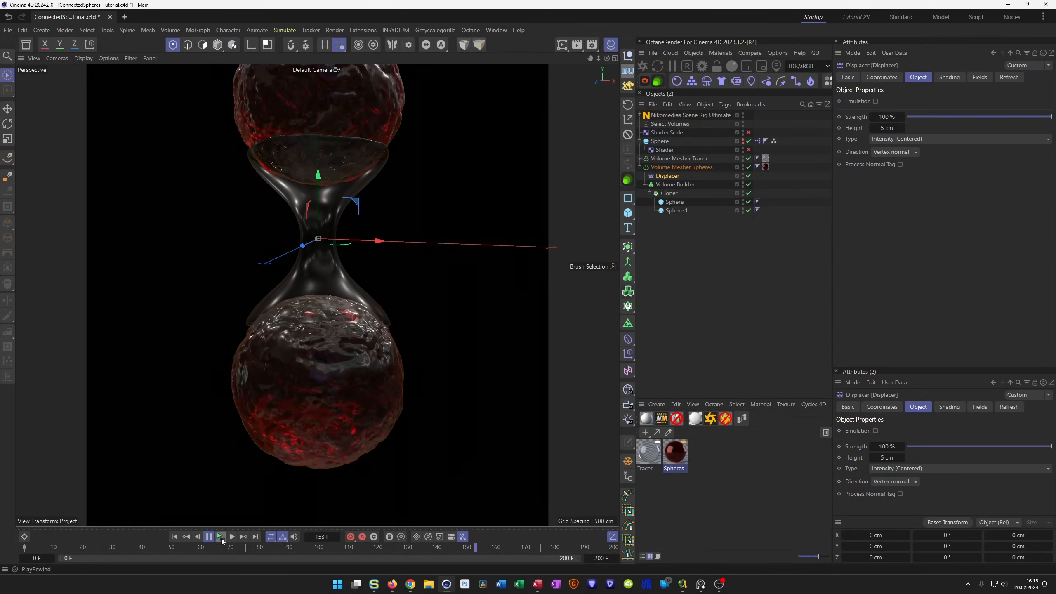
click(221, 538)
key(ctrl+s)
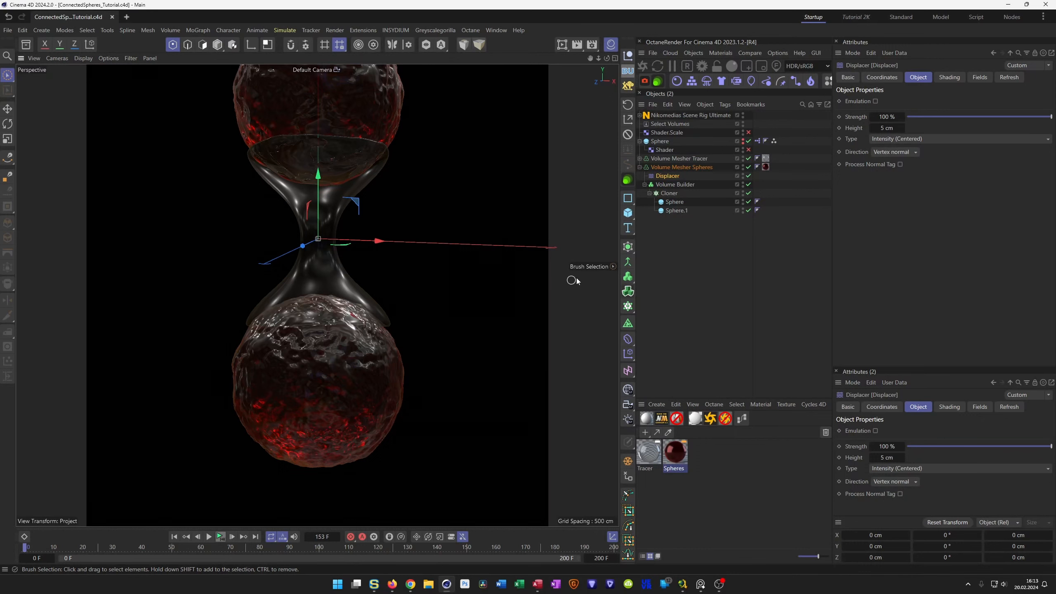
Re-enable the Shader.Scale effector and the Shader object inside the Sphere
click(749, 132)
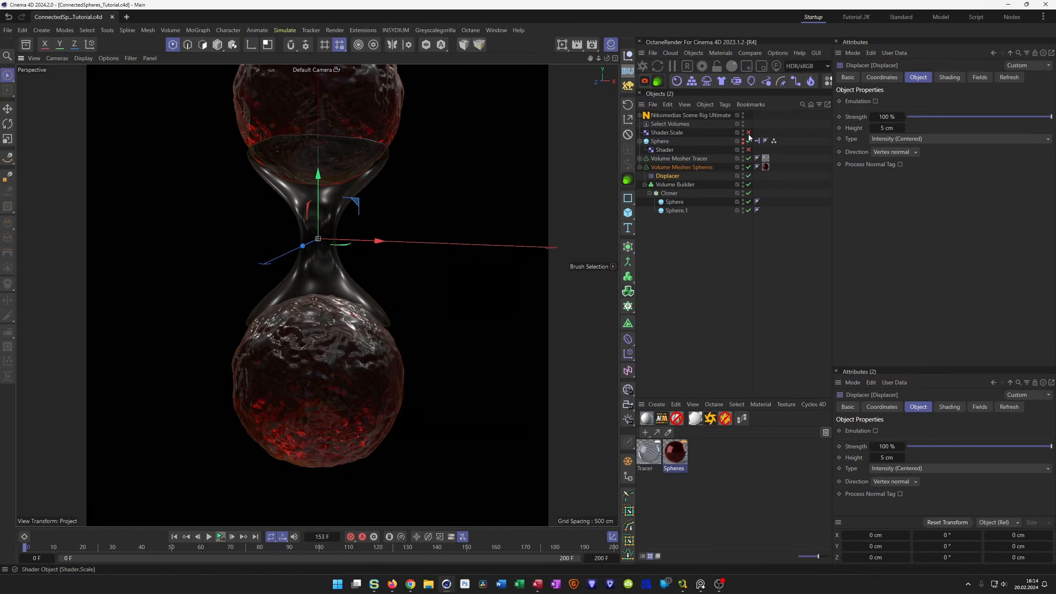
click(748, 149)
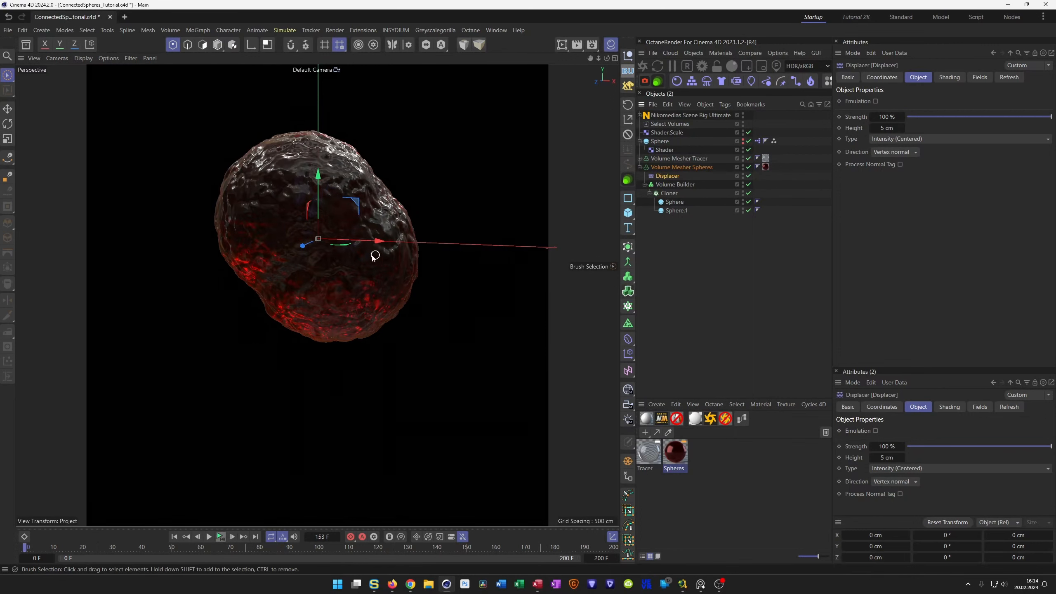
Frame the stretched spheres at frame 104, add a camera from this view and look through it
alt+middle_drag(309, 232, 279, 286)
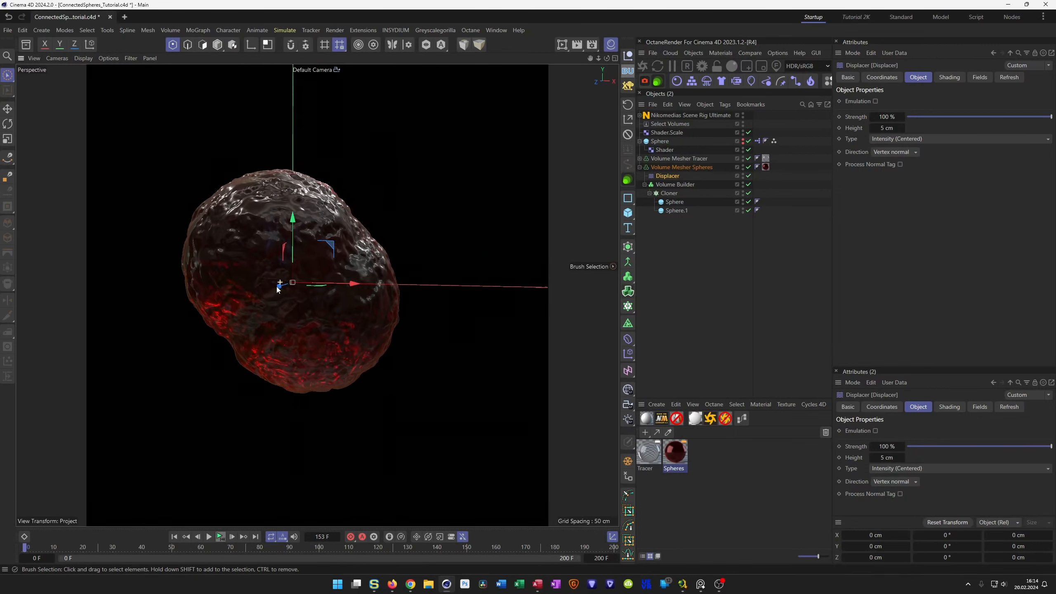
alt+right_drag(279, 285, 257, 306)
drag(26, 550, 331, 557)
alt+middle_drag(290, 316, 304, 316)
alt+drag(305, 315, 343, 308)
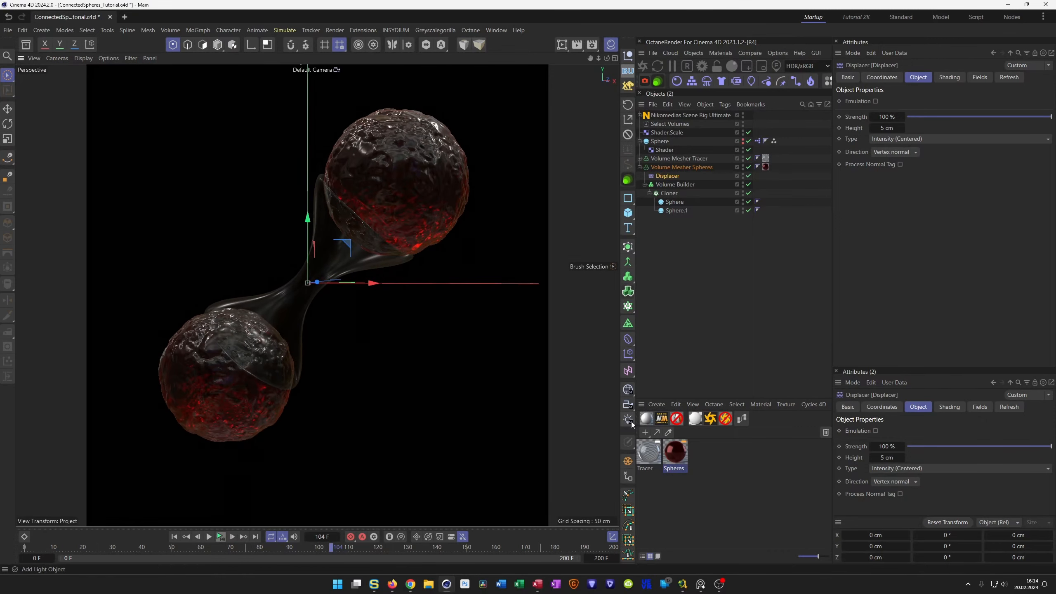
click(628, 405)
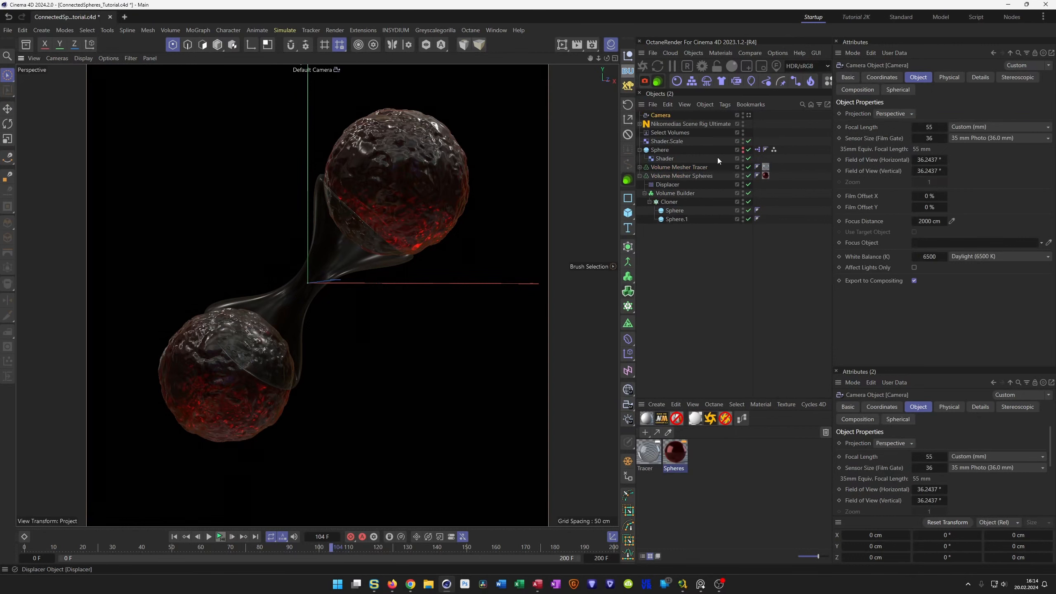
click(749, 115)
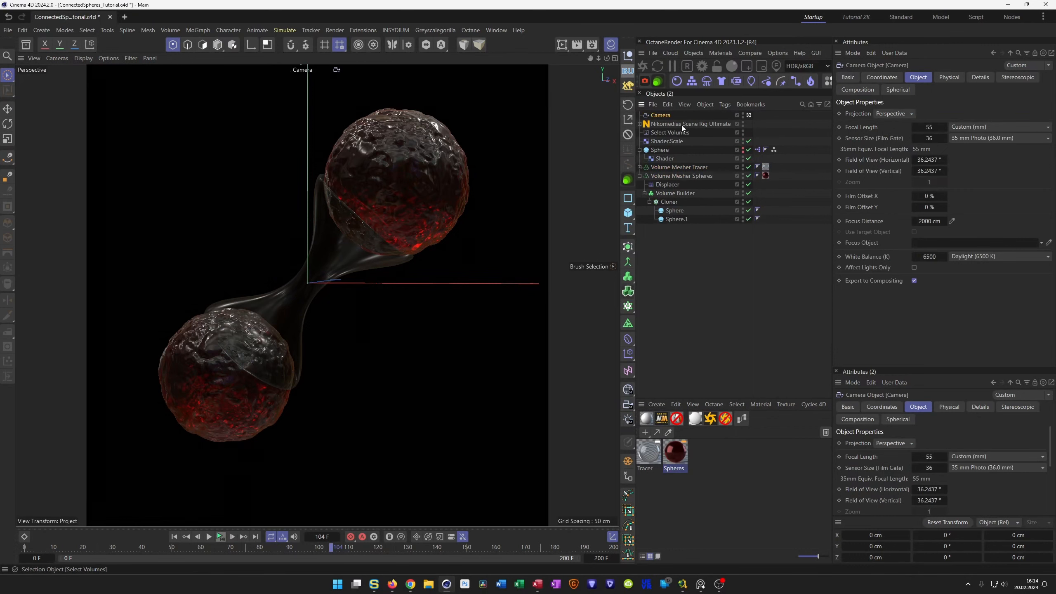
Set the new camera's focal length to 35 mm
click(930, 127)
key(BackSpace)
key(BackSpace)
text(35)
key(Return)
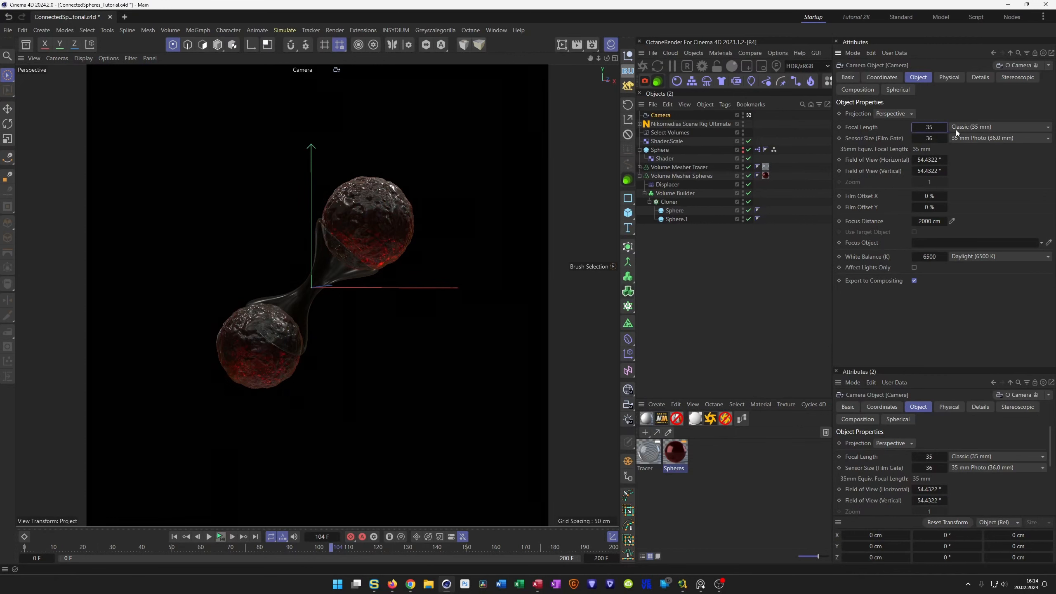
Save the camera settings as the default preset, overwriting the existing Camera preset, and close the Asset Browser
click(870, 52)
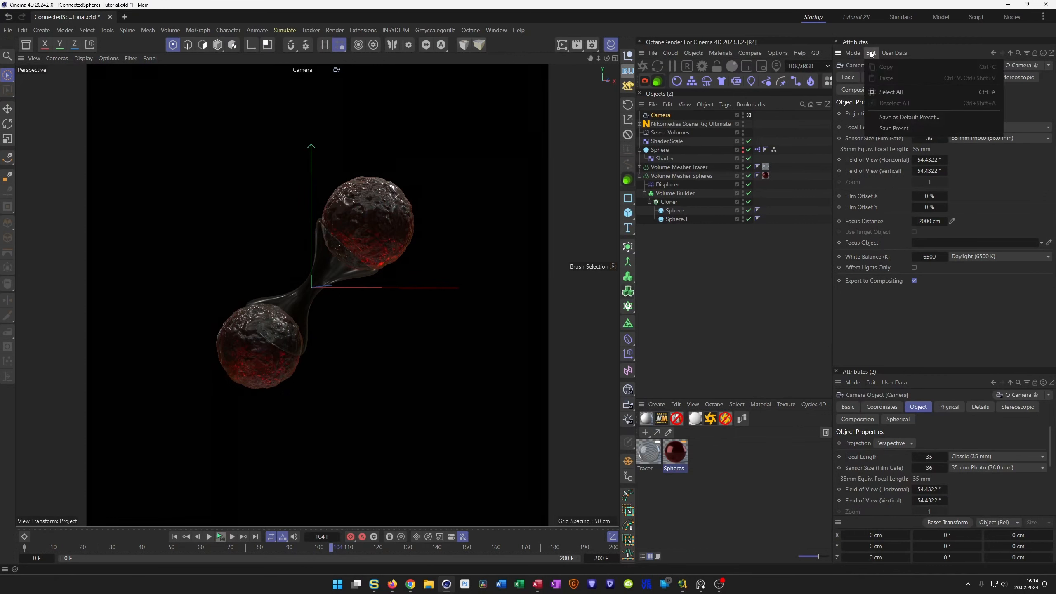
click(903, 118)
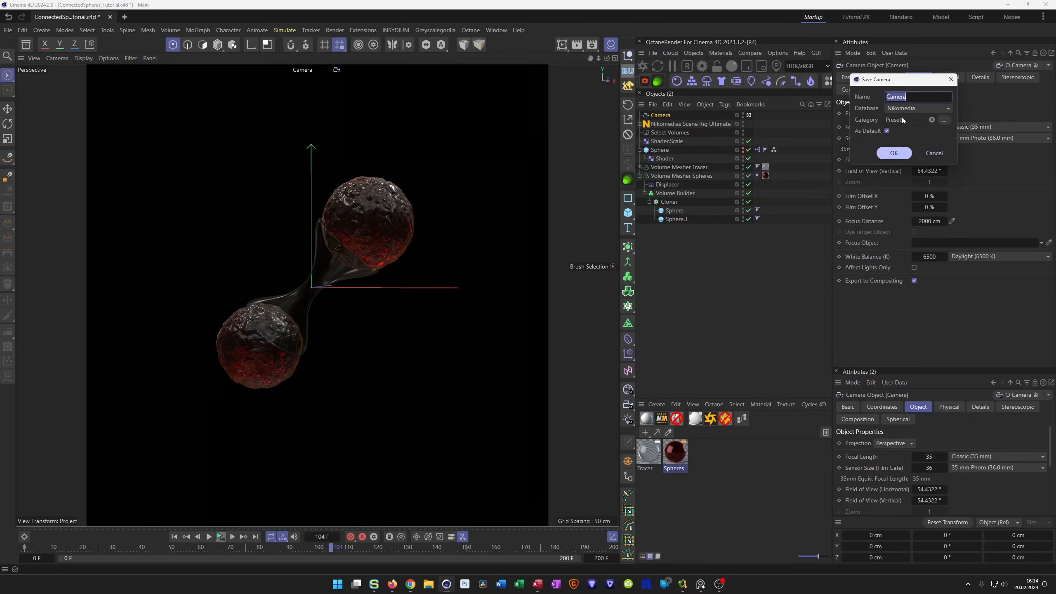
click(894, 153)
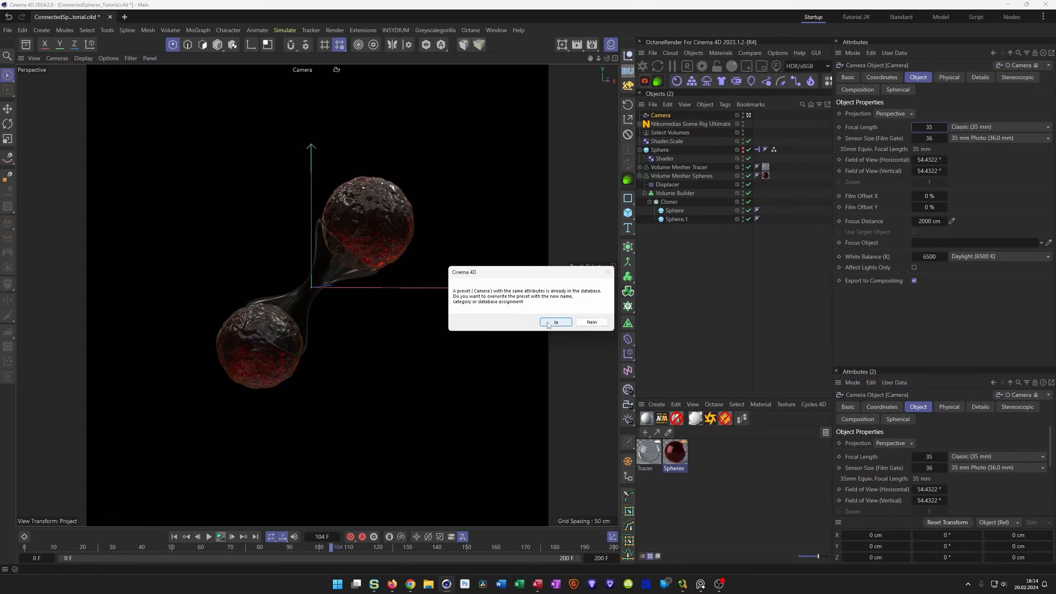
click(548, 324)
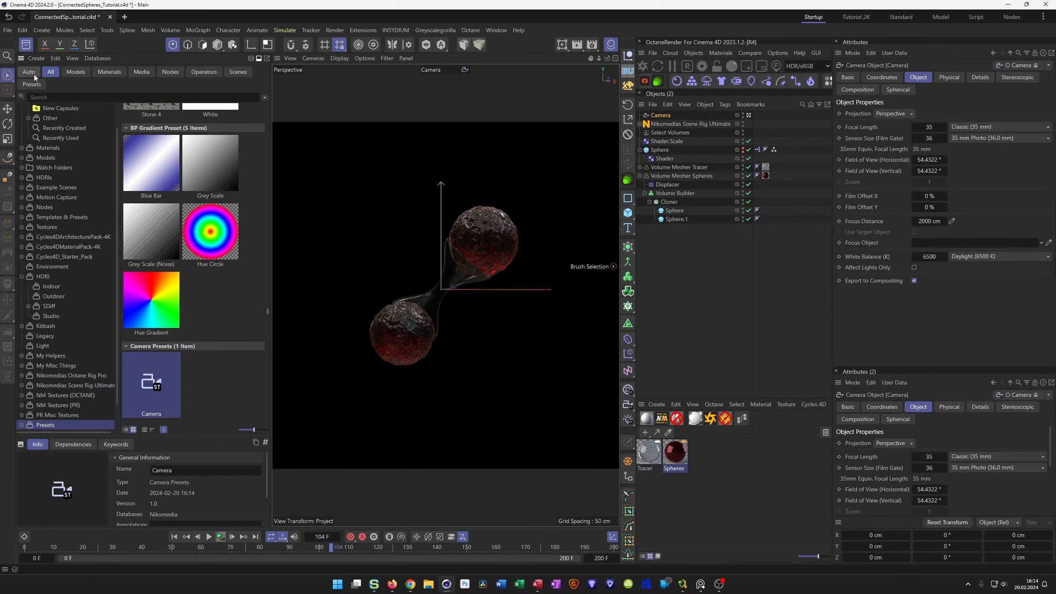
click(26, 45)
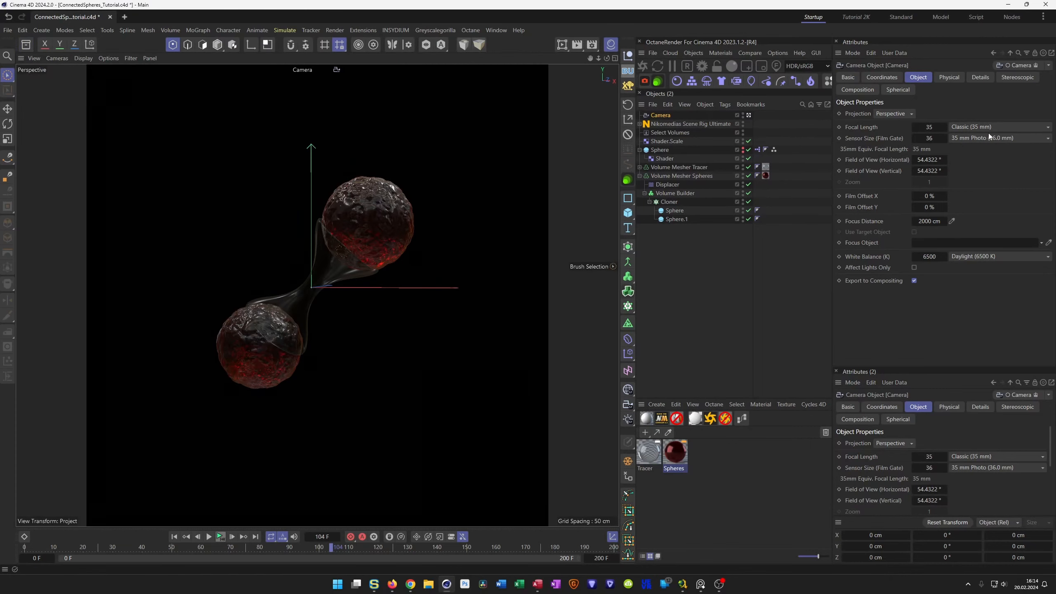
Set the camera's focal length to 80 mm for a portrait lens
click(930, 128)
text(80)
key(Return)
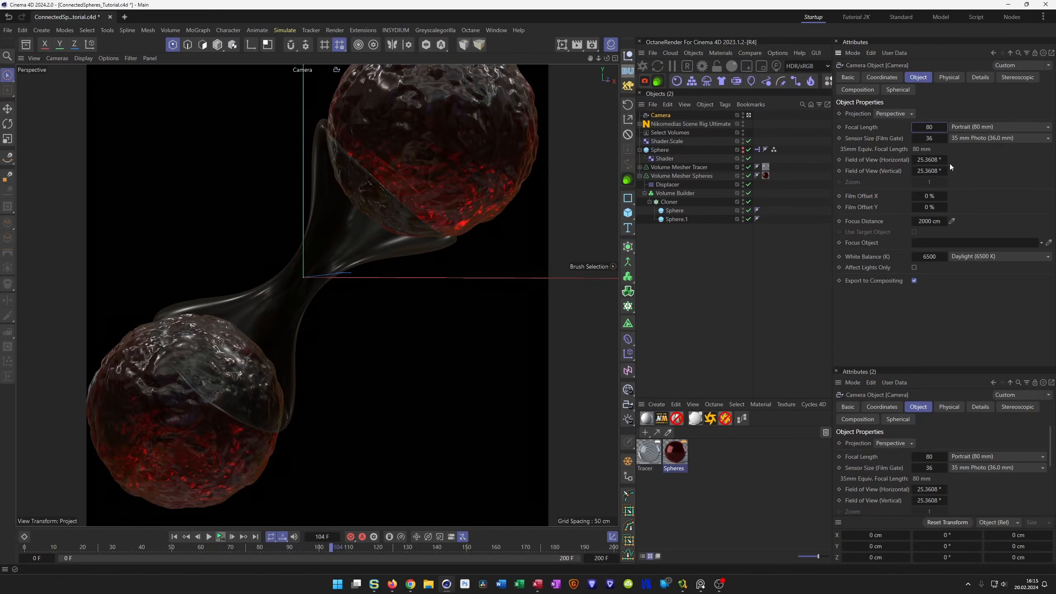
Zero the camera's heading and pitch rotation
click(886, 77)
click(952, 127)
text(0)
key(Tab)
text(0)
key(Return)
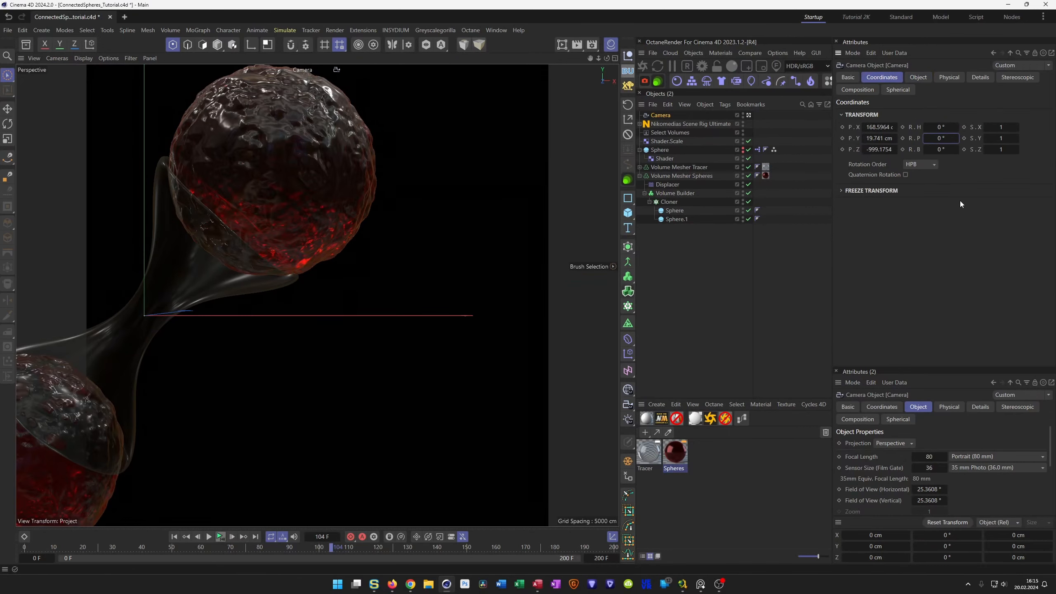
Center the camera at X 0 cm and Y 0 cm, and pull it back to about -1907 cm in Z
click(885, 127)
text(0)
key(Tab)
text(0)
key(Return)
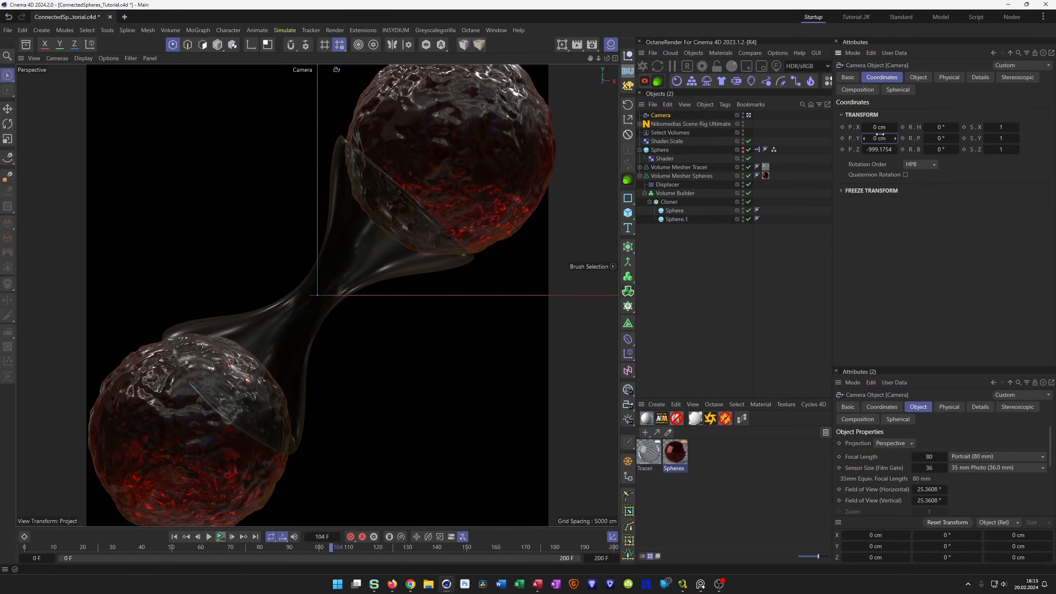
drag(880, 150, 846, 149)
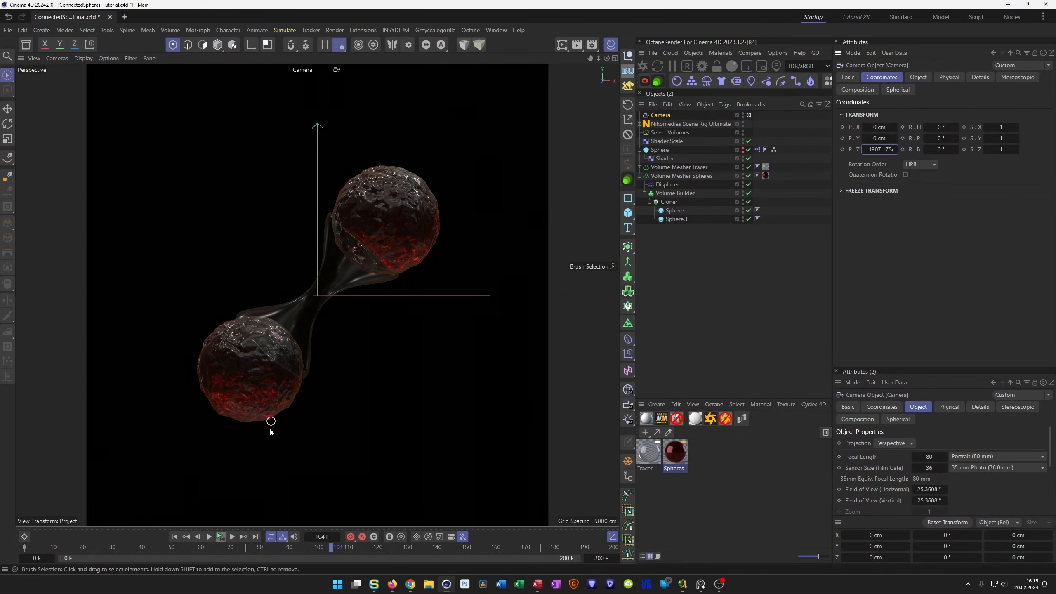
Play the animation through the camera to check the framing, stop playback, and go to frame 103
click(220, 537)
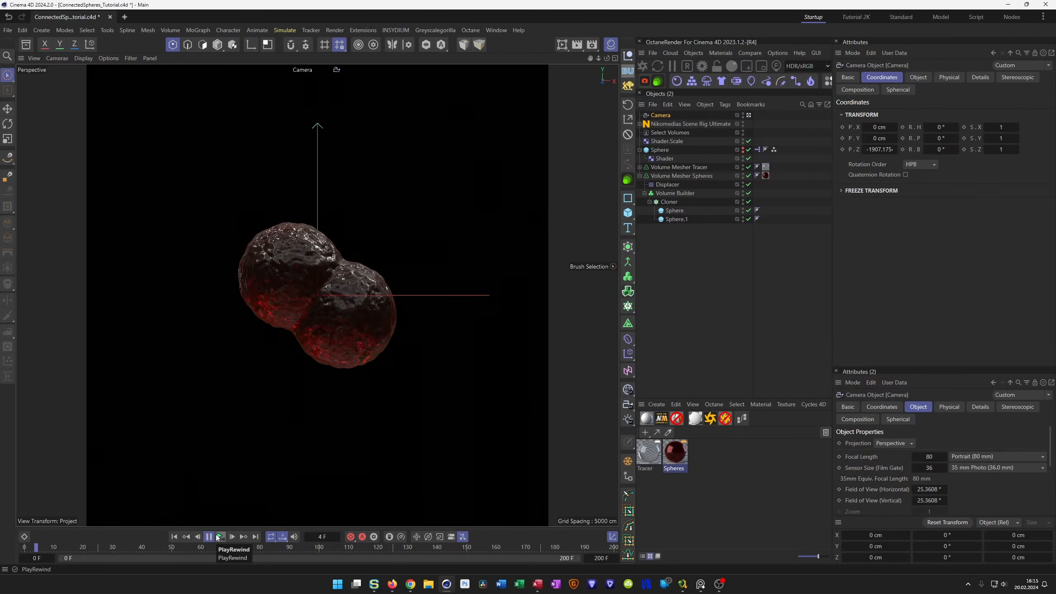
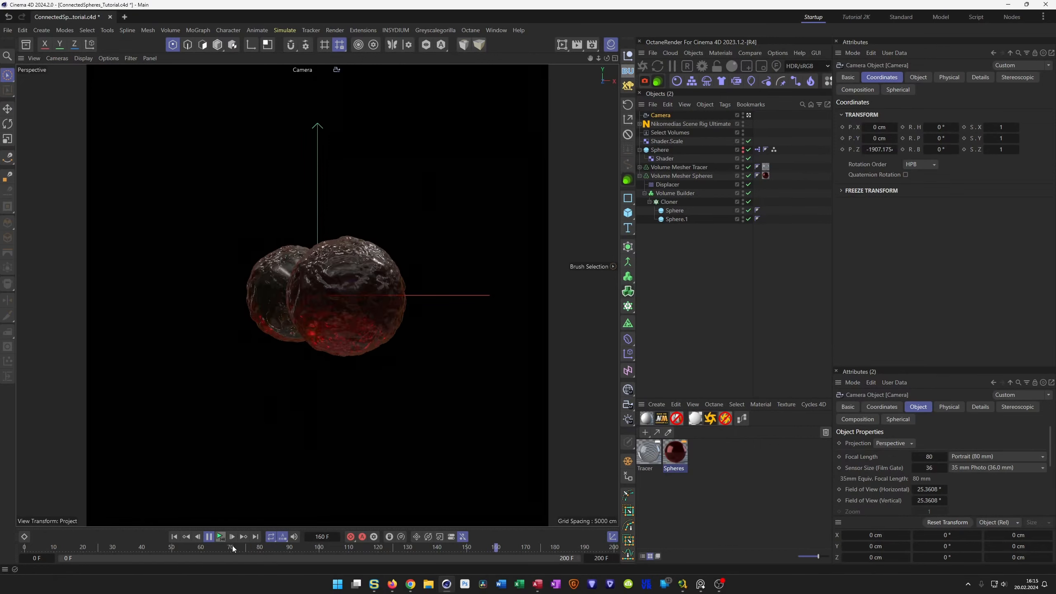
click(219, 537)
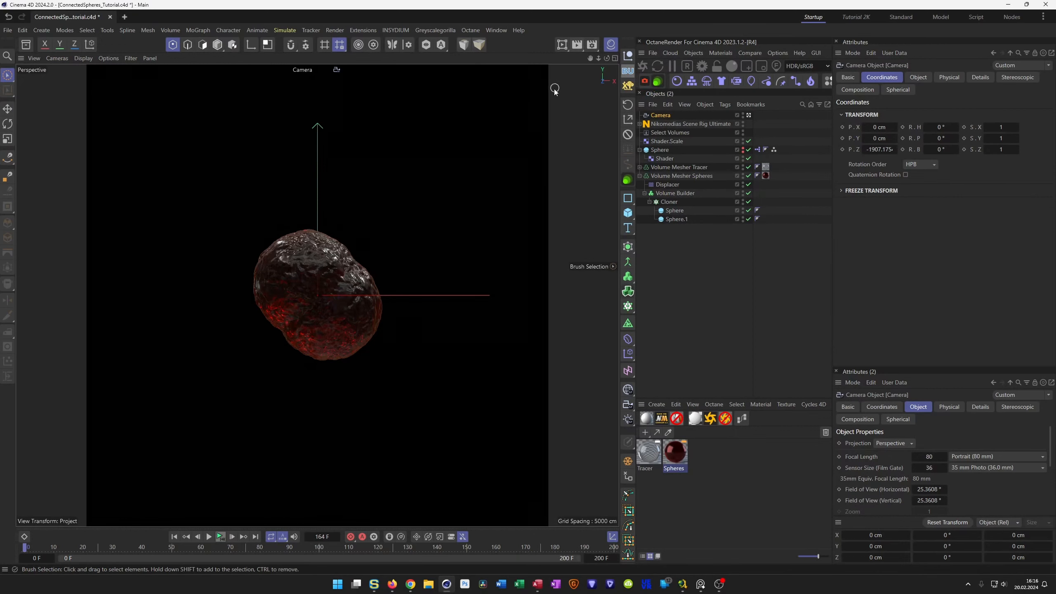
drag(34, 552, 326, 570)
click(360, 559)
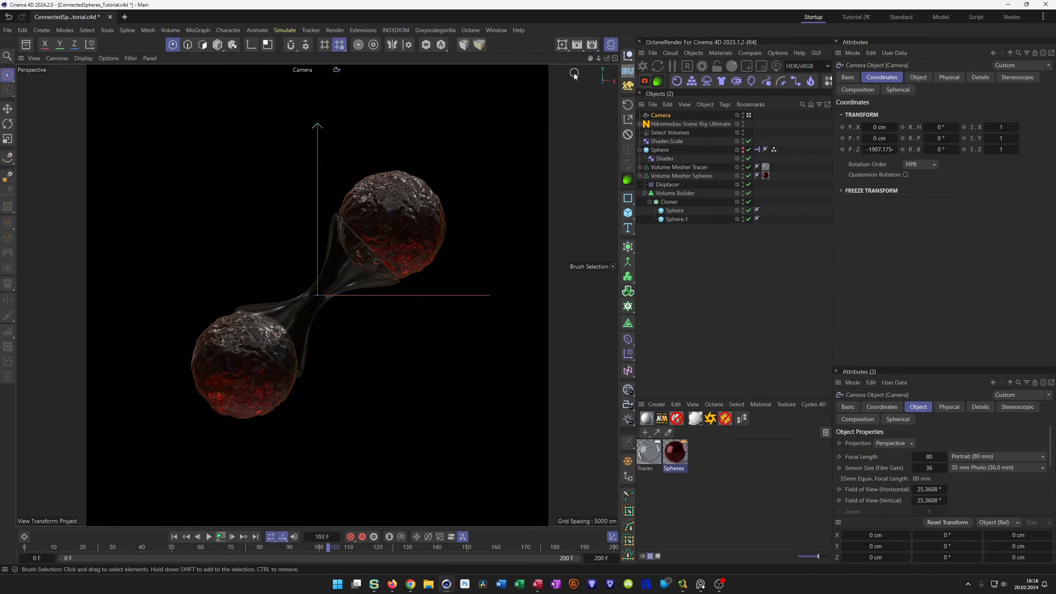
Render frame 103 to an enlarged Picture Viewer and compare it with the ConnectedSpheres.jpg reference image
key(shift+r)
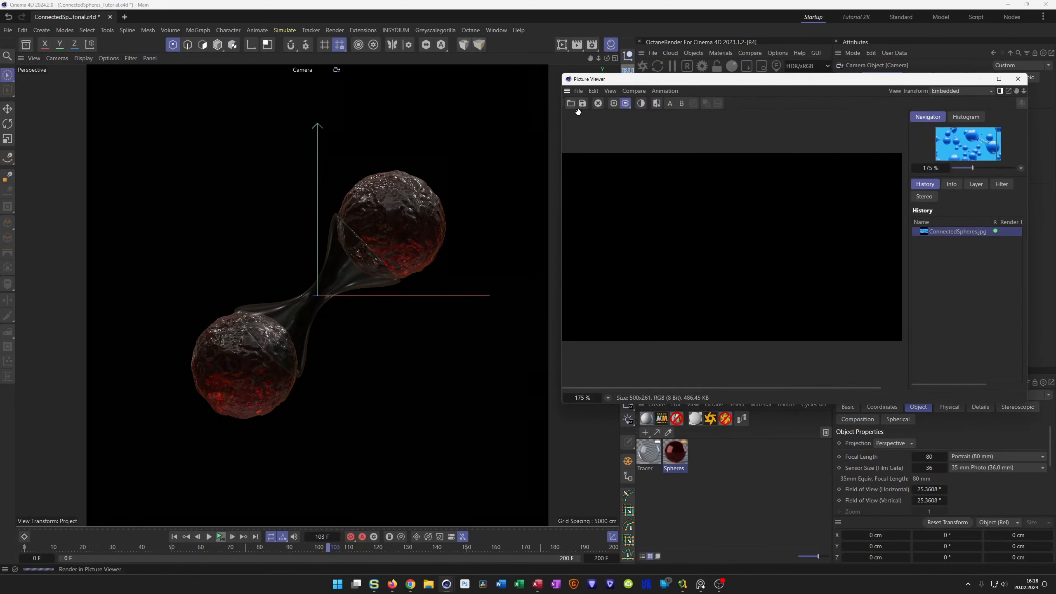
drag(563, 403, 452, 558)
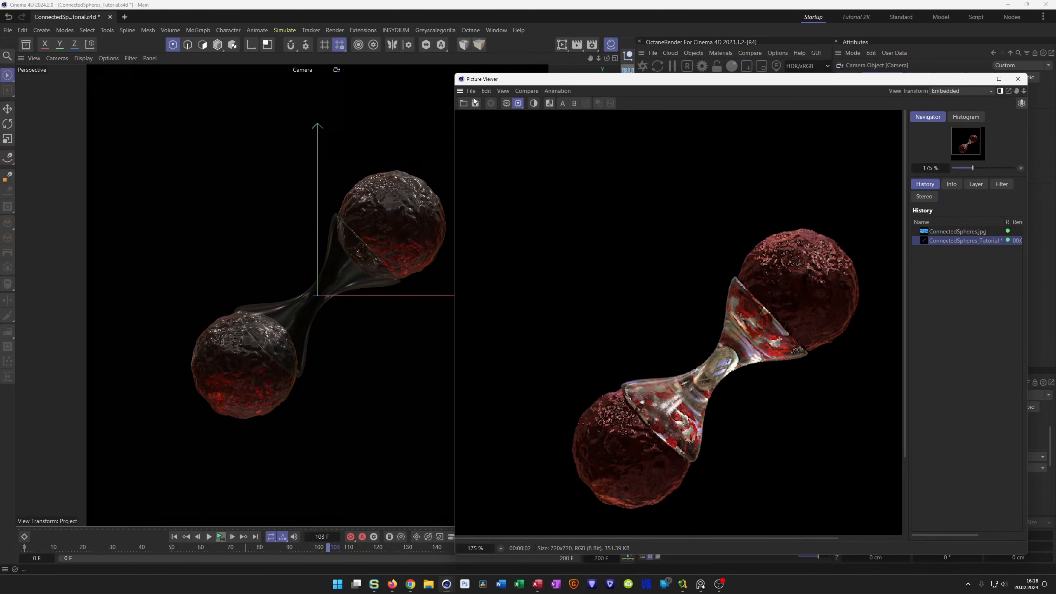
drag(453, 73, 438, 125)
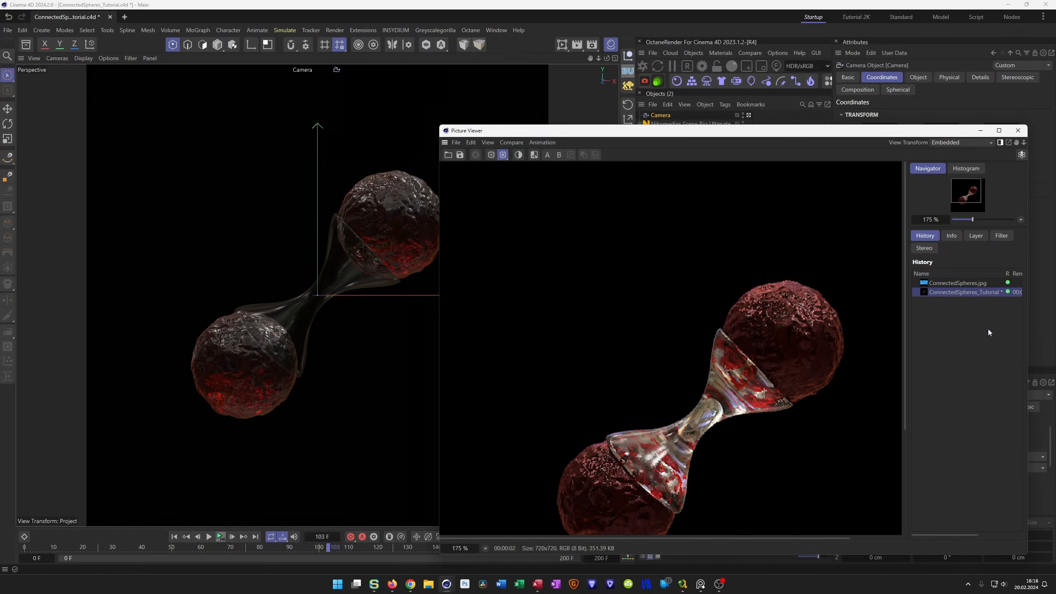
click(956, 283)
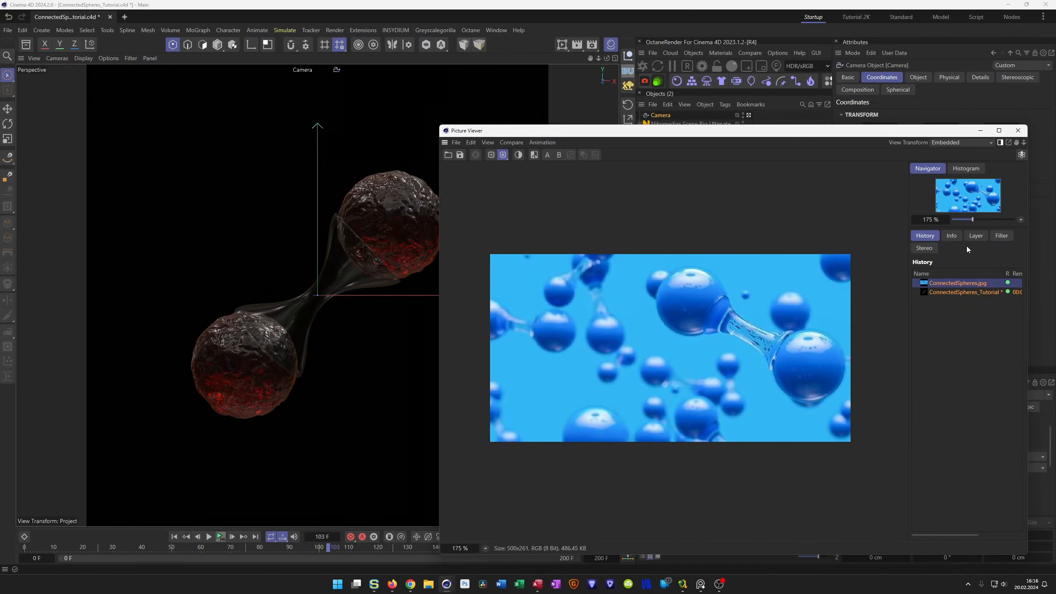
click(955, 292)
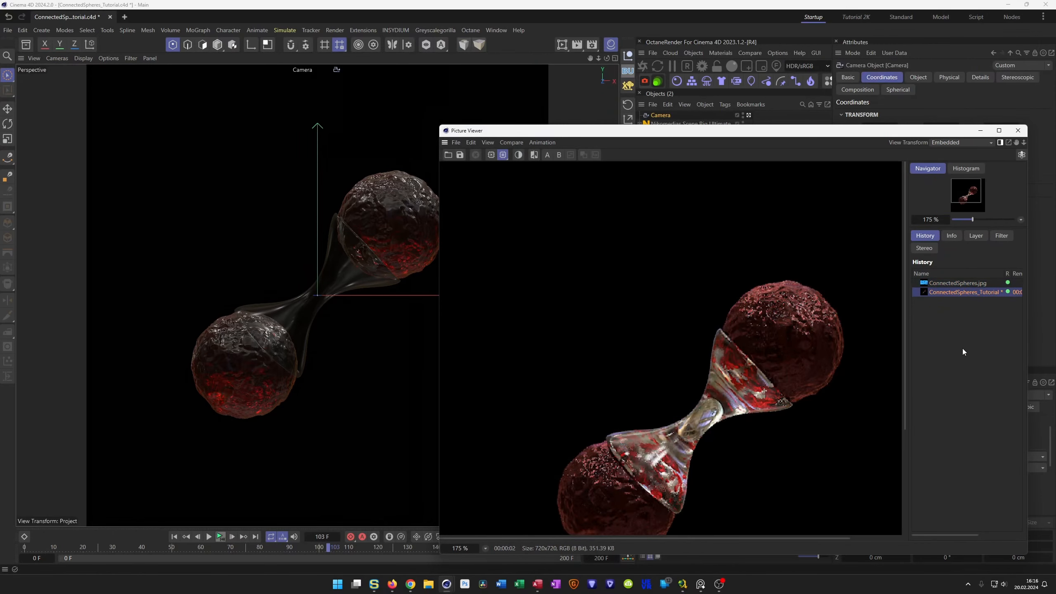
Delete the test render from the history and open the render settings beside the Picture Viewer
key(Delete)
click(515, 313)
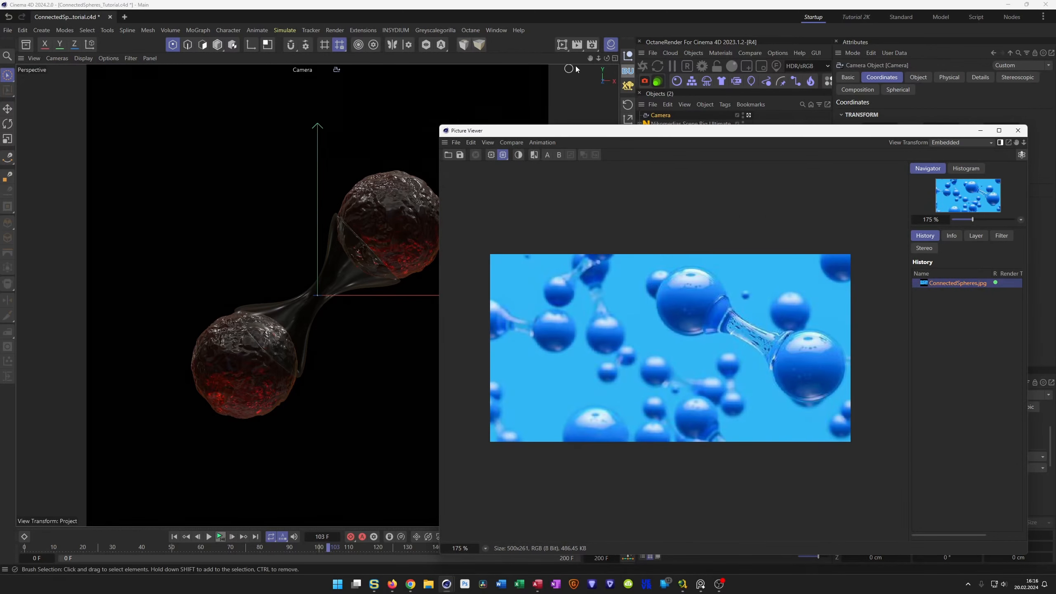
click(592, 44)
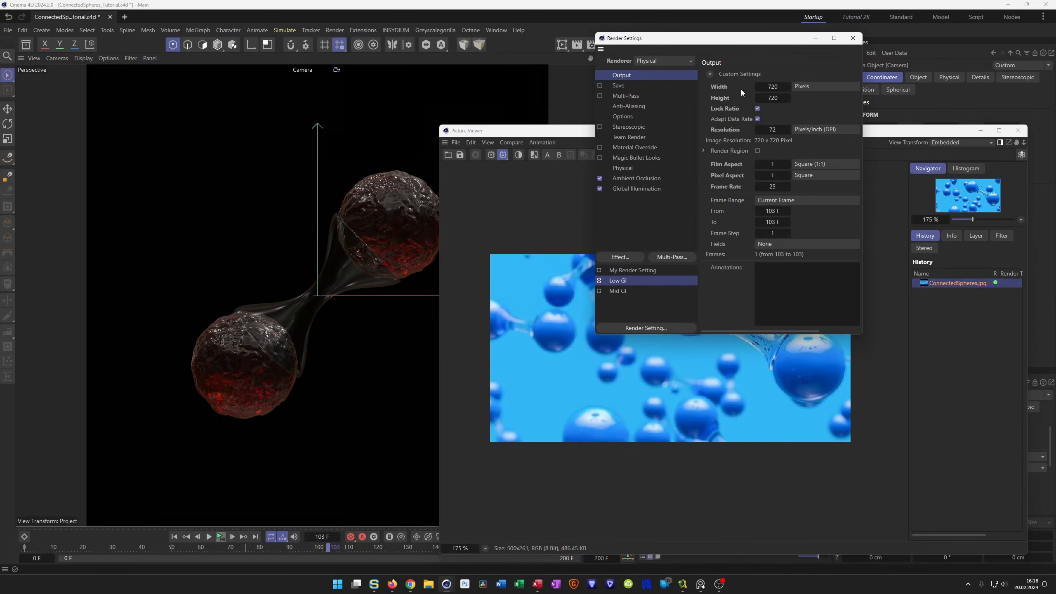
drag(694, 42, 286, 112)
drag(701, 130, 714, 82)
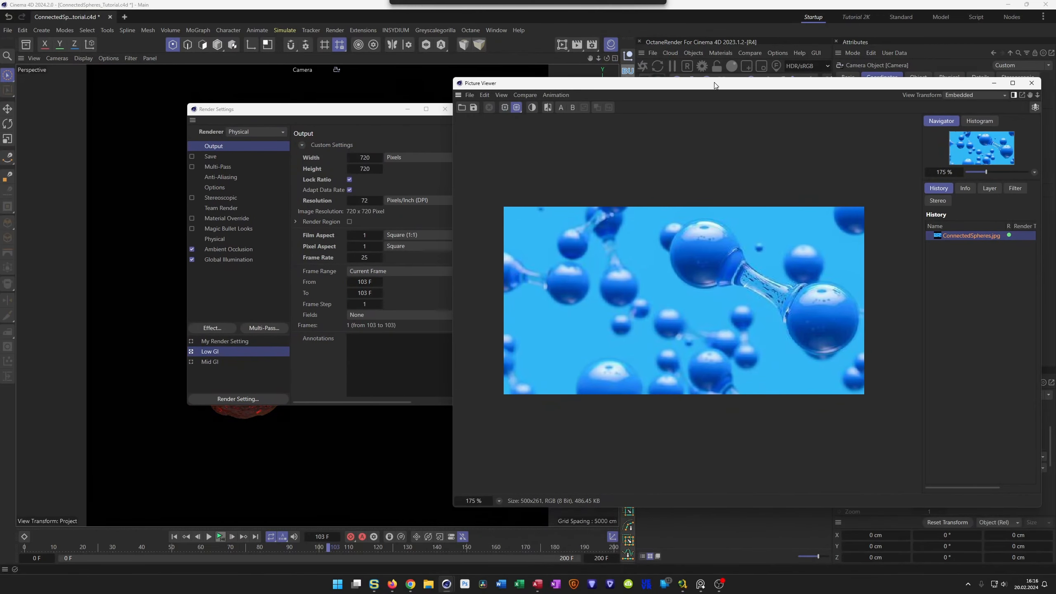
Render the current frame to the Picture Viewer again, view it at 100 %, and shrink the viewer window
key(shift+r)
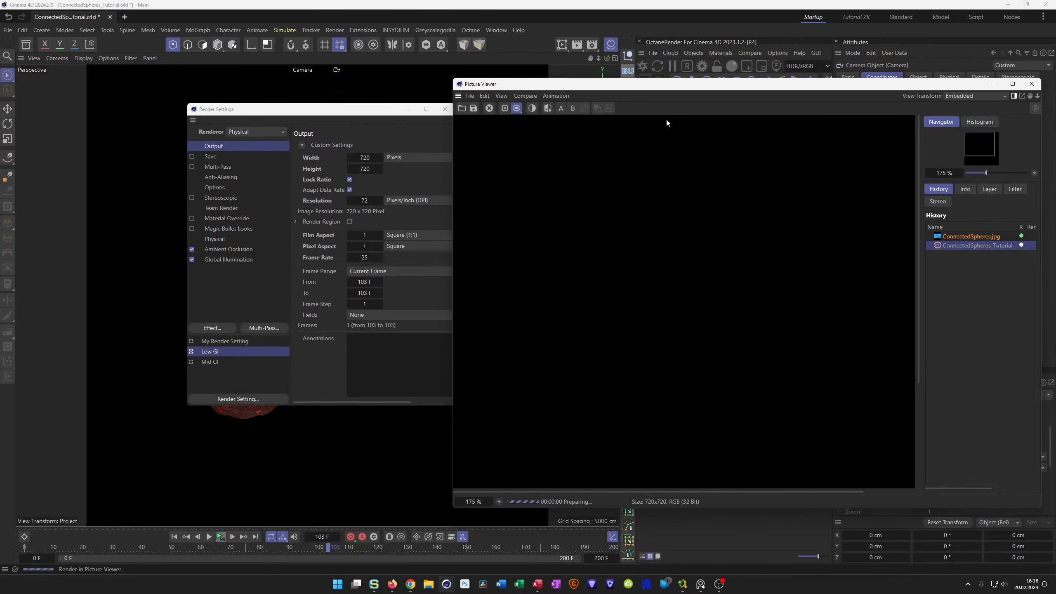
click(483, 504)
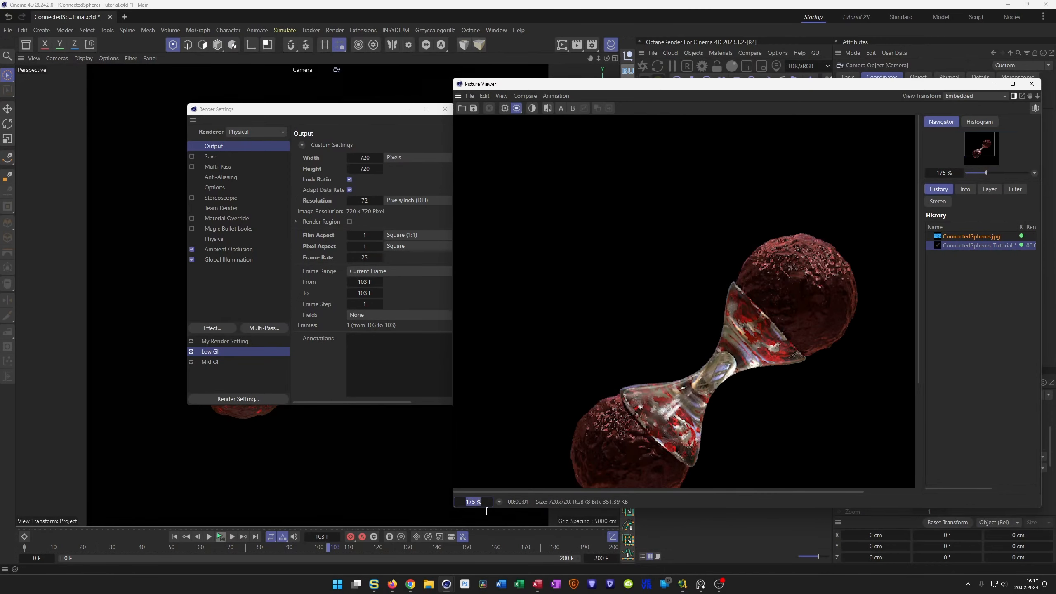
text(100)
key(Return)
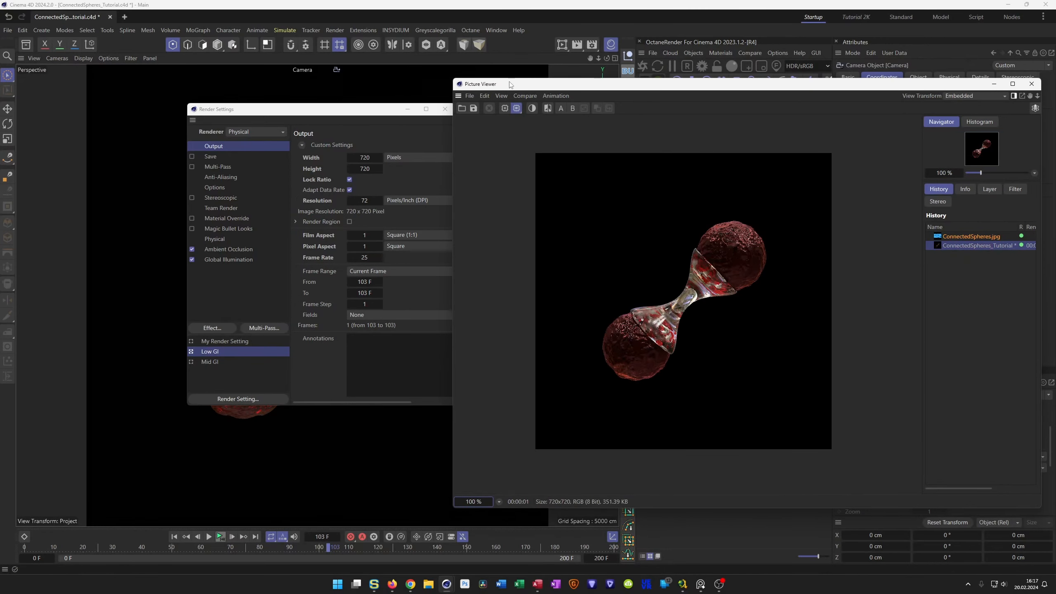
drag(454, 79, 583, 138)
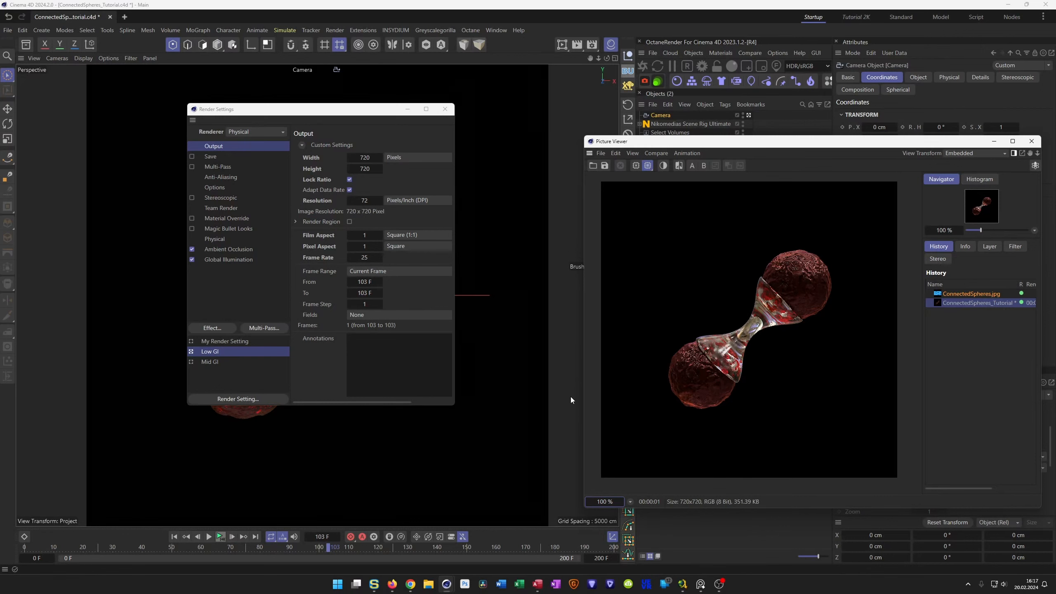
Try a render with Evaluate Transparency enabled for Ambient Occlusion, and disable the option again
click(216, 248)
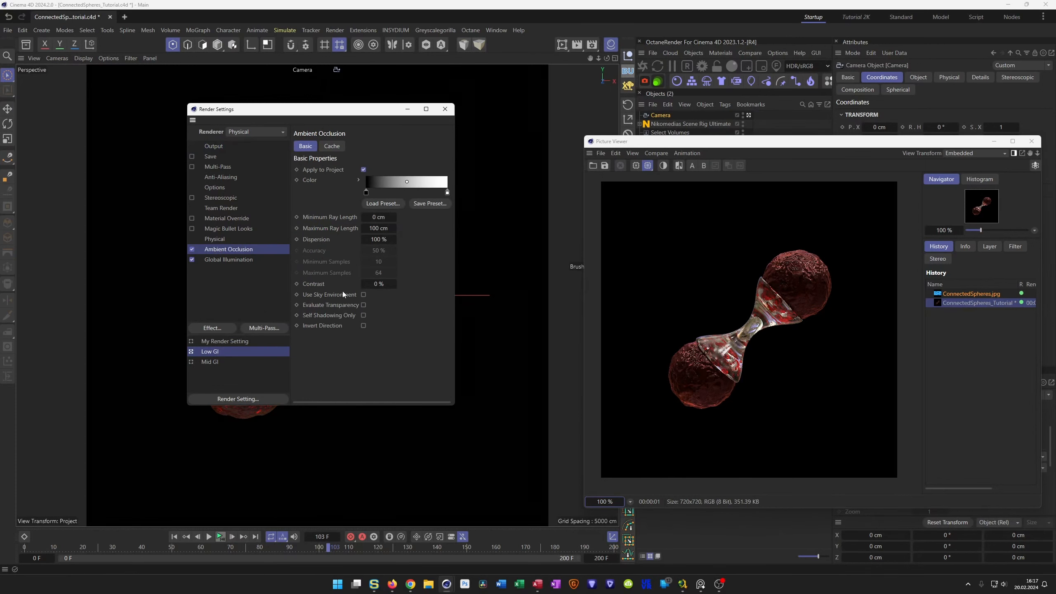
click(364, 305)
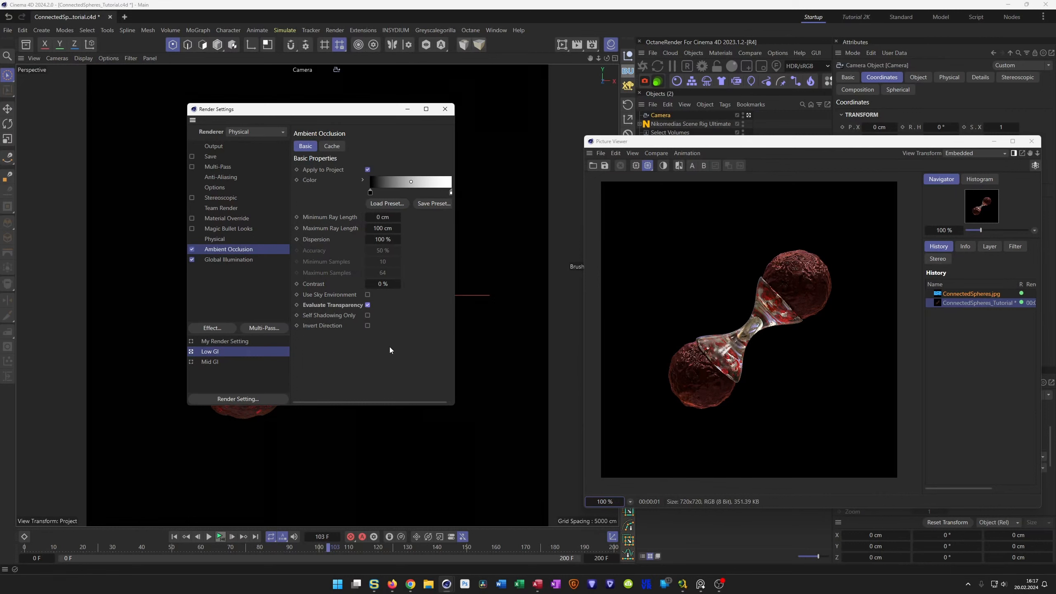
key(shift+r)
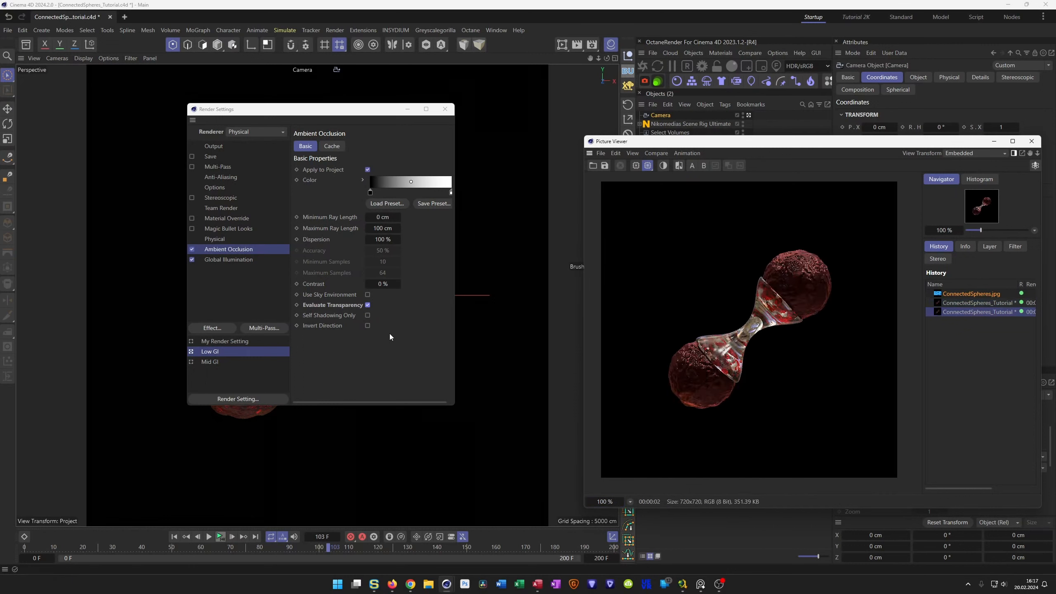
click(368, 306)
Uncover the object list, select the Displacer under Volume Mesher Spheres, and open its object properties
drag(808, 148, 721, 184)
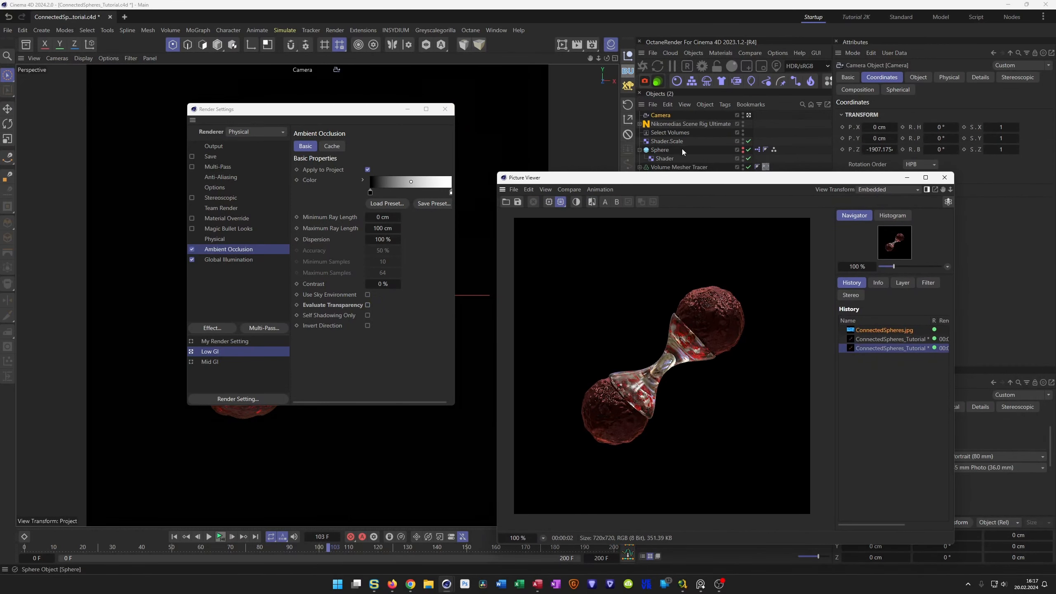
drag(657, 182, 605, 211)
click(668, 184)
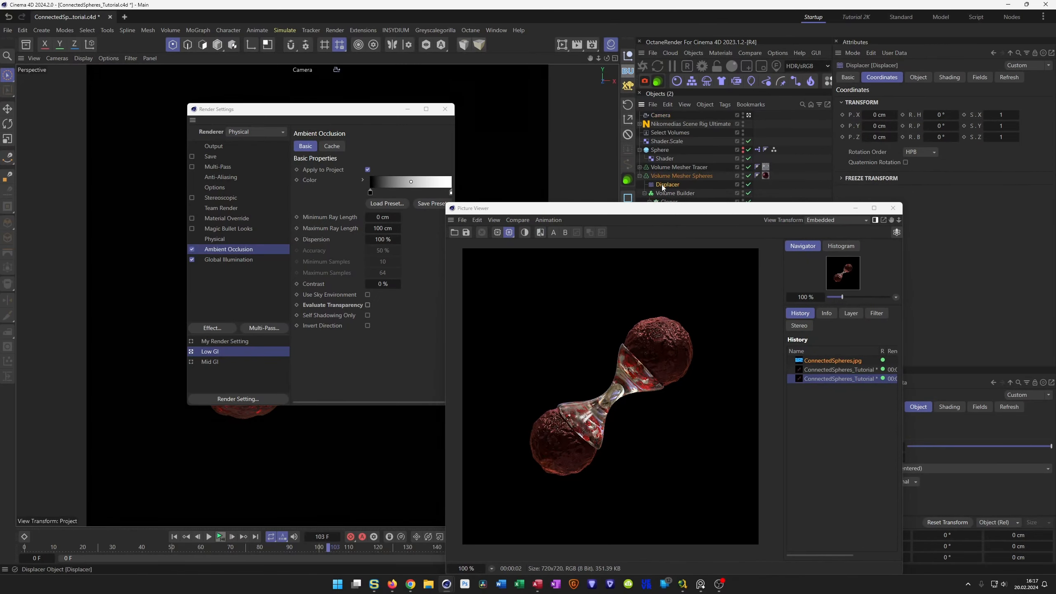
click(919, 79)
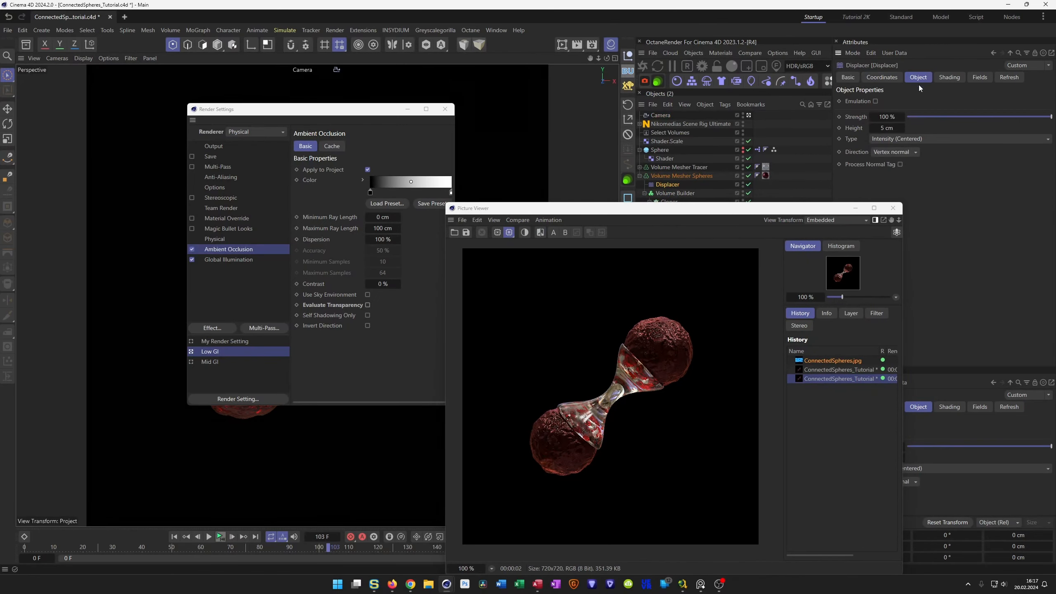
click(907, 138)
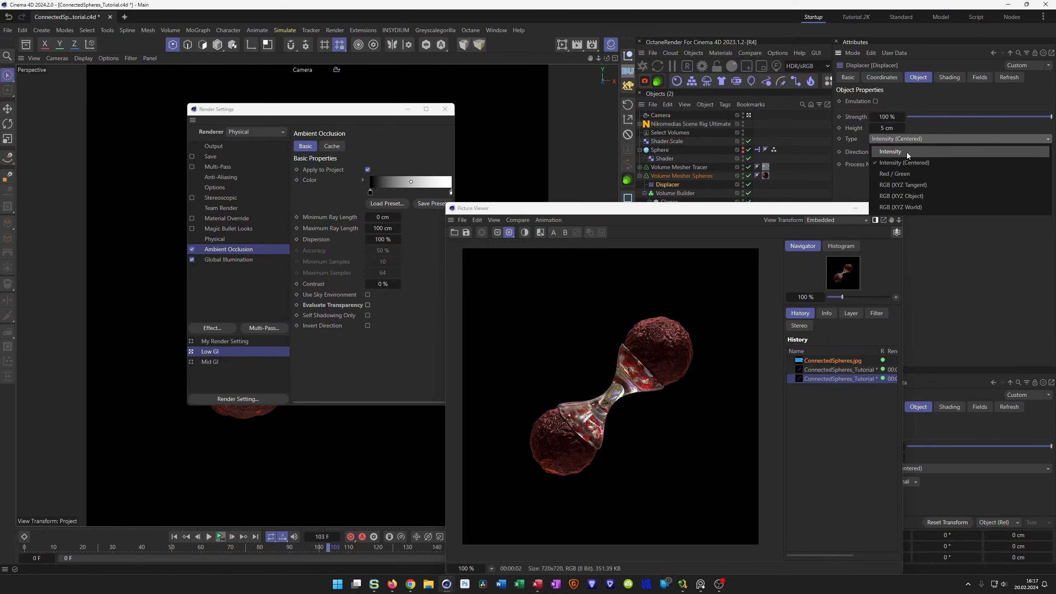
Close the Picture Viewer and the render settings, and start an interactive render region over the connected spheres
click(775, 230)
drag(777, 209, 847, 207)
click(960, 206)
click(445, 109)
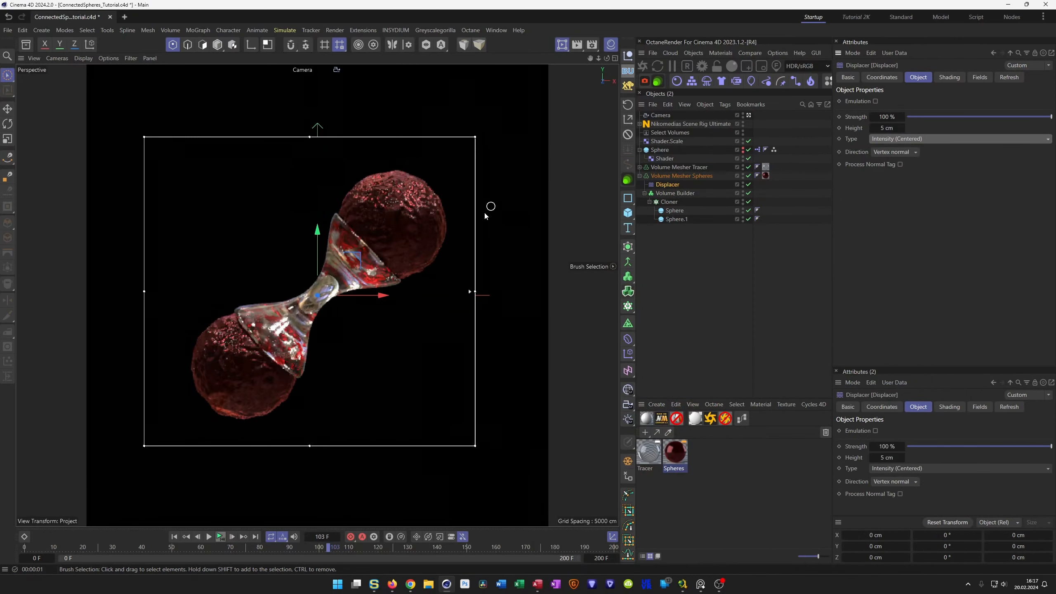
Change the Displacer's displacement type to Intensity
click(888, 139)
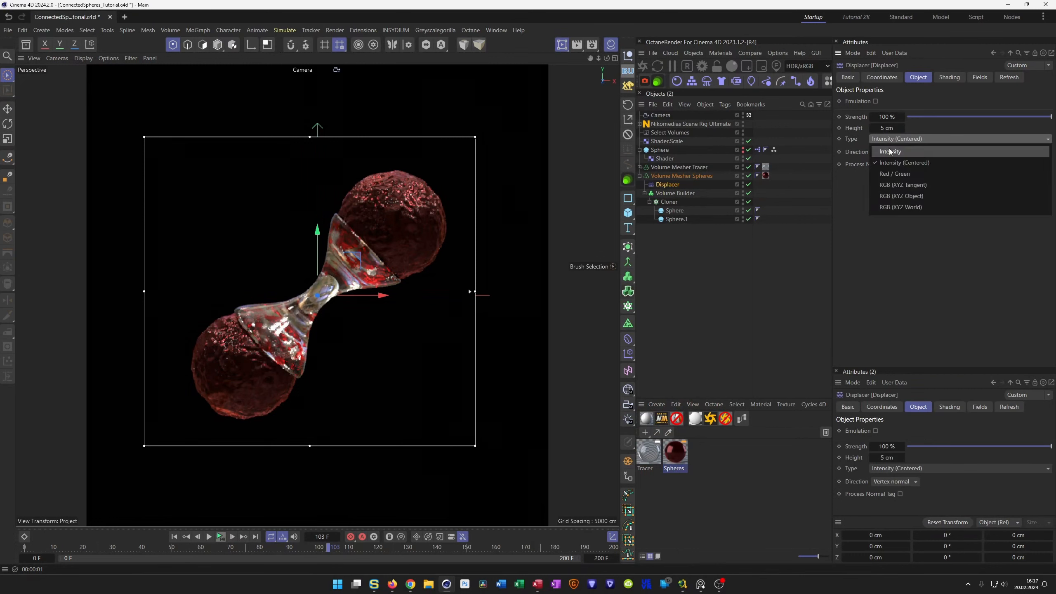
click(890, 151)
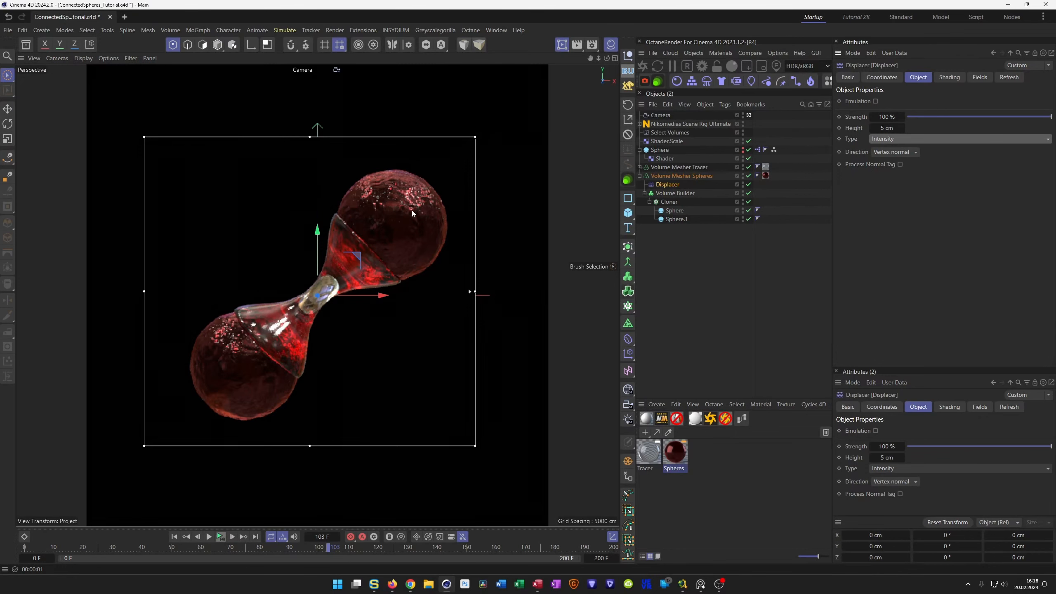
Open the Spheres material's transparency channel for editing and lower the transparency color's saturation to 26 %
click(669, 453)
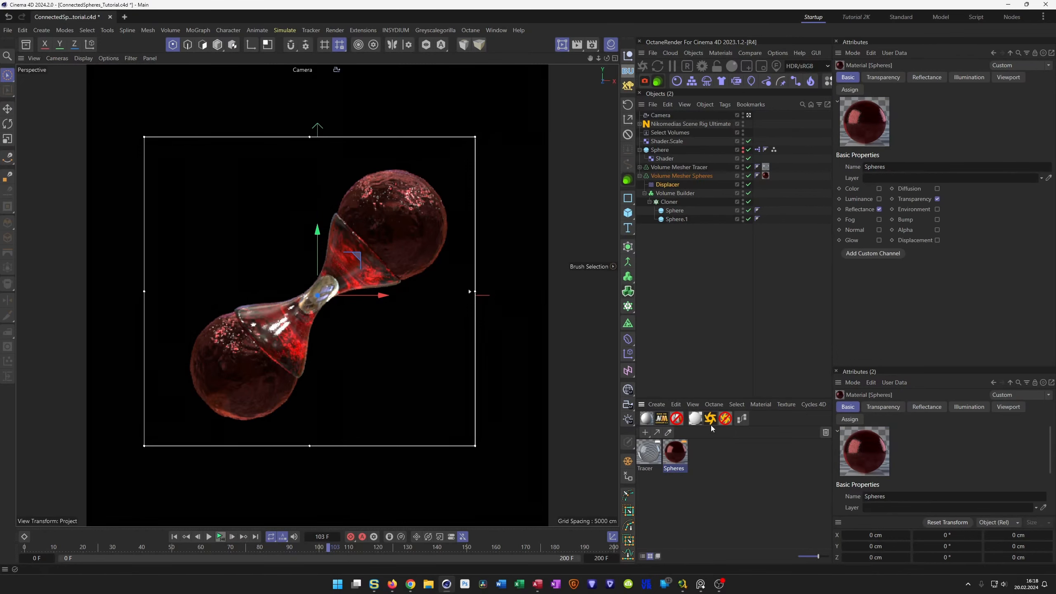
click(743, 419)
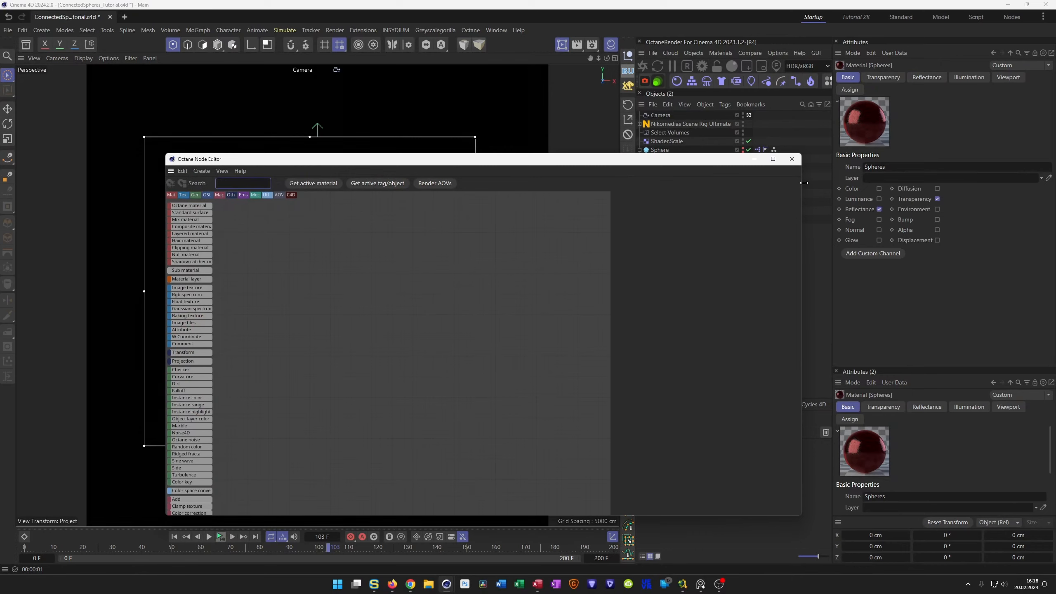
key(Escape)
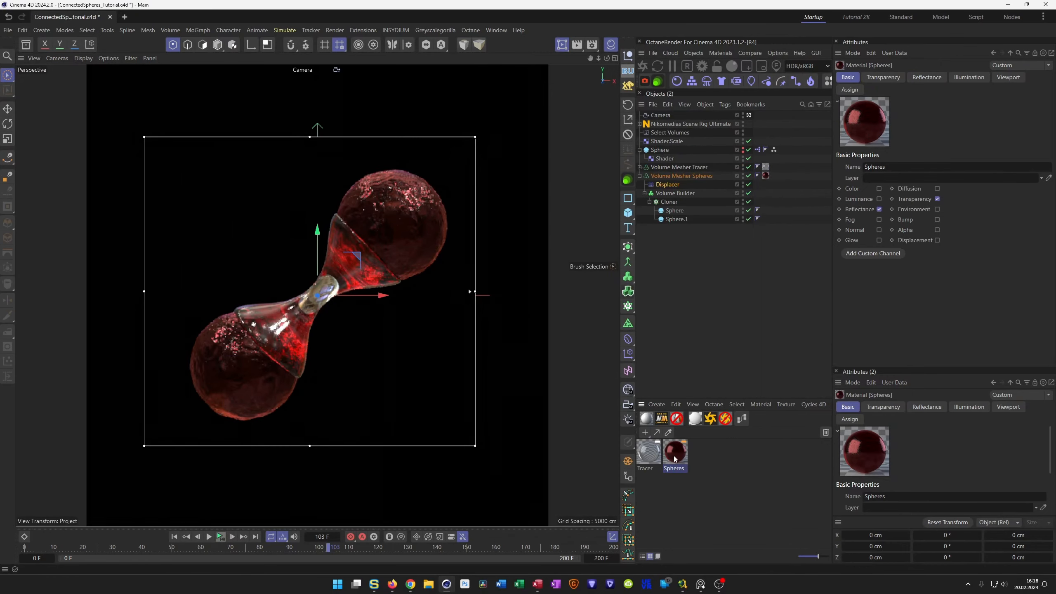
double_click(675, 454)
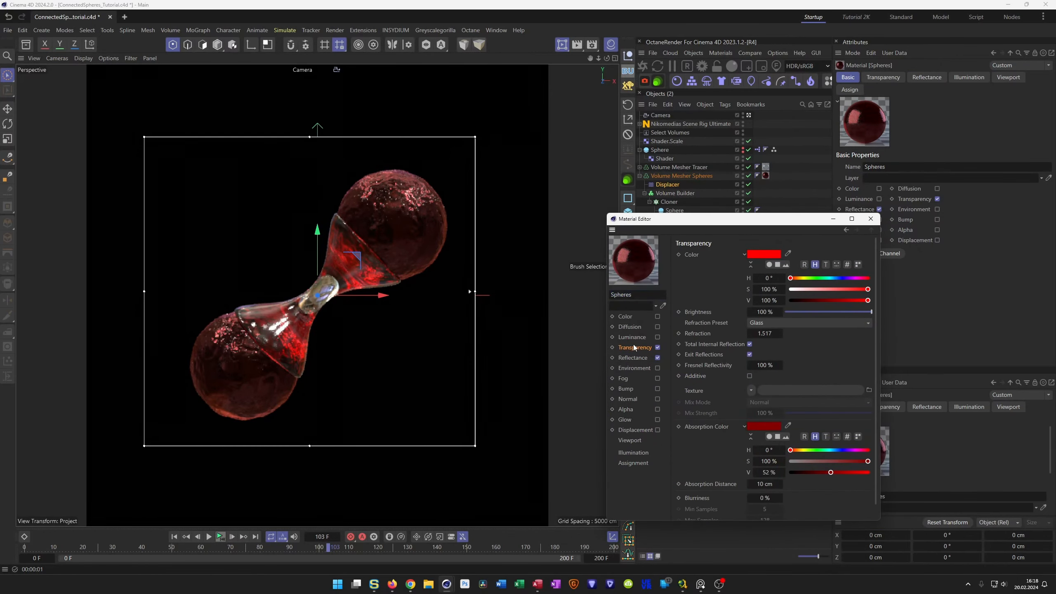
drag(867, 290, 805, 294)
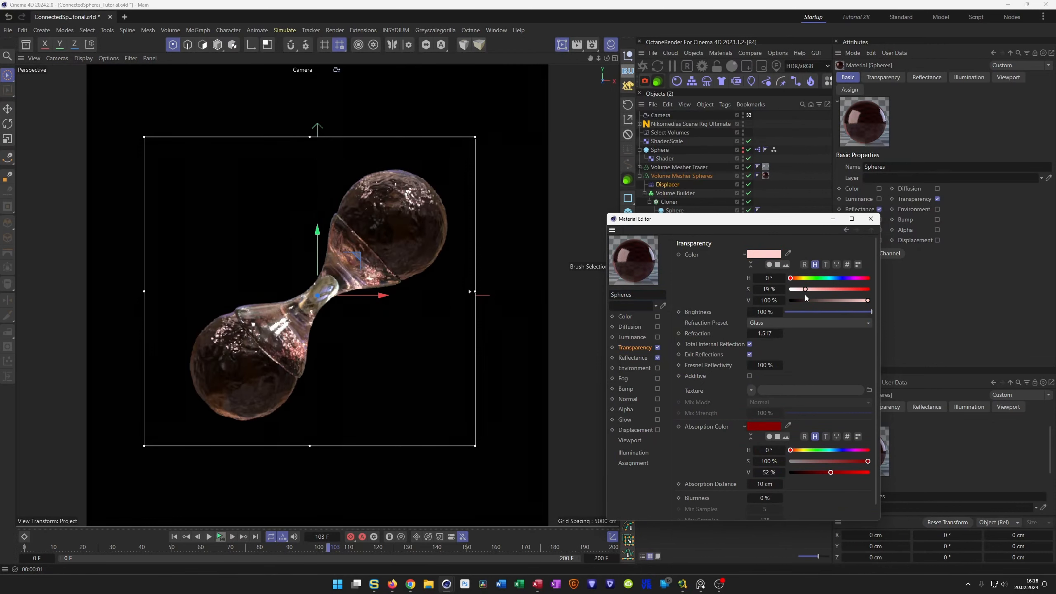
drag(806, 291, 811, 289)
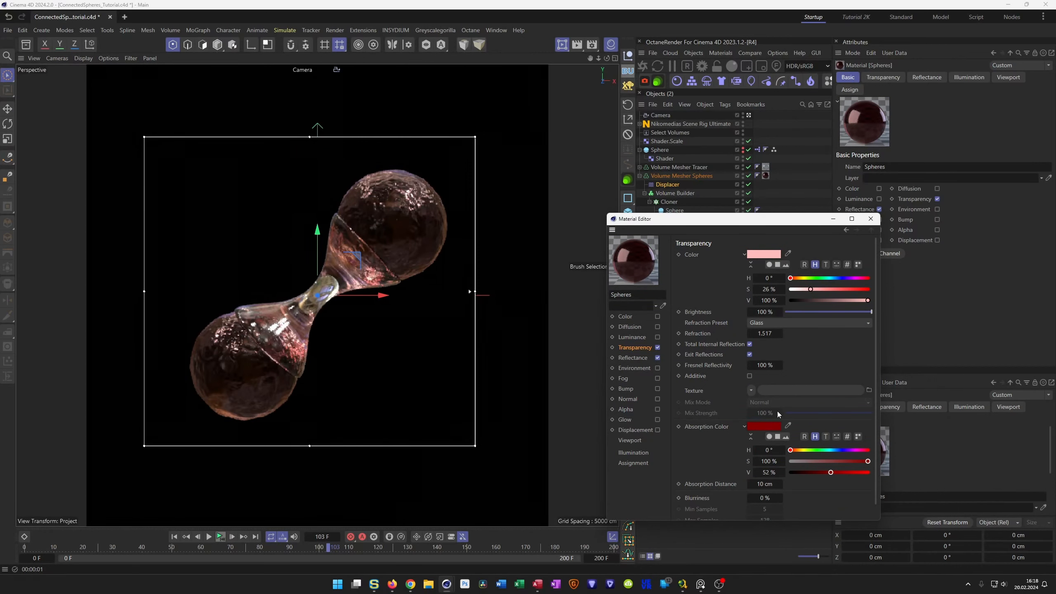
Try a 20 cm absorption distance, reduce the transparency color's saturation to 0 %, and set the absorption distance to 5 cm
click(765, 484)
text(20)
key(Return)
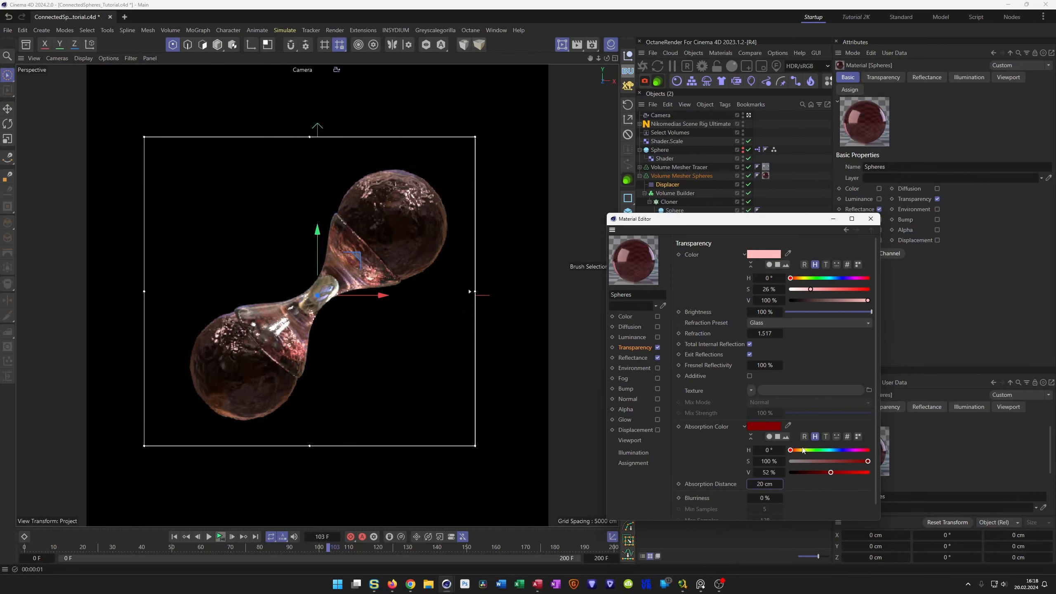
drag(816, 290, 788, 290)
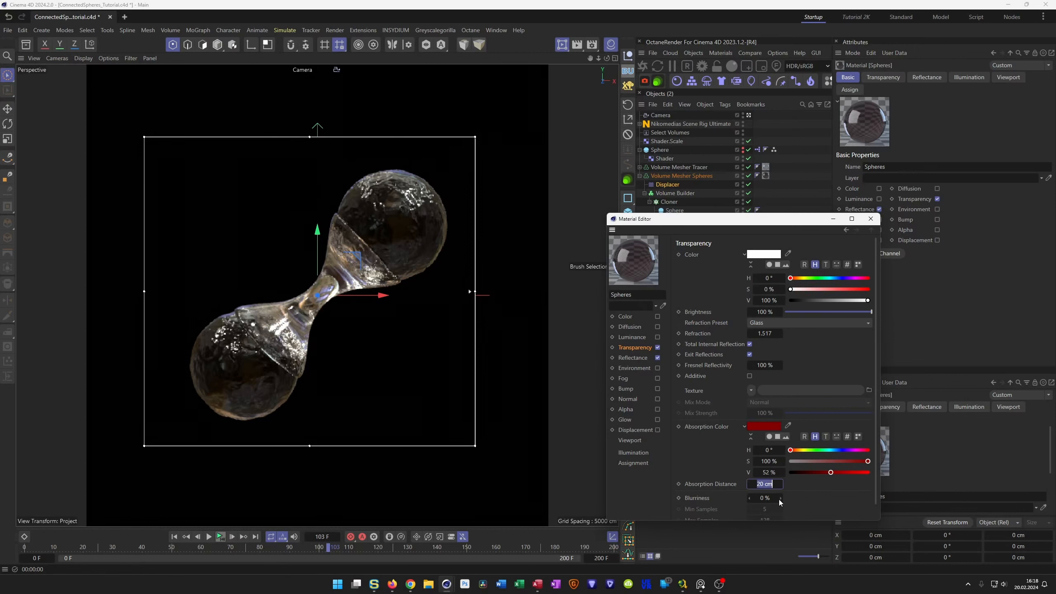
text(5)
key(Return)
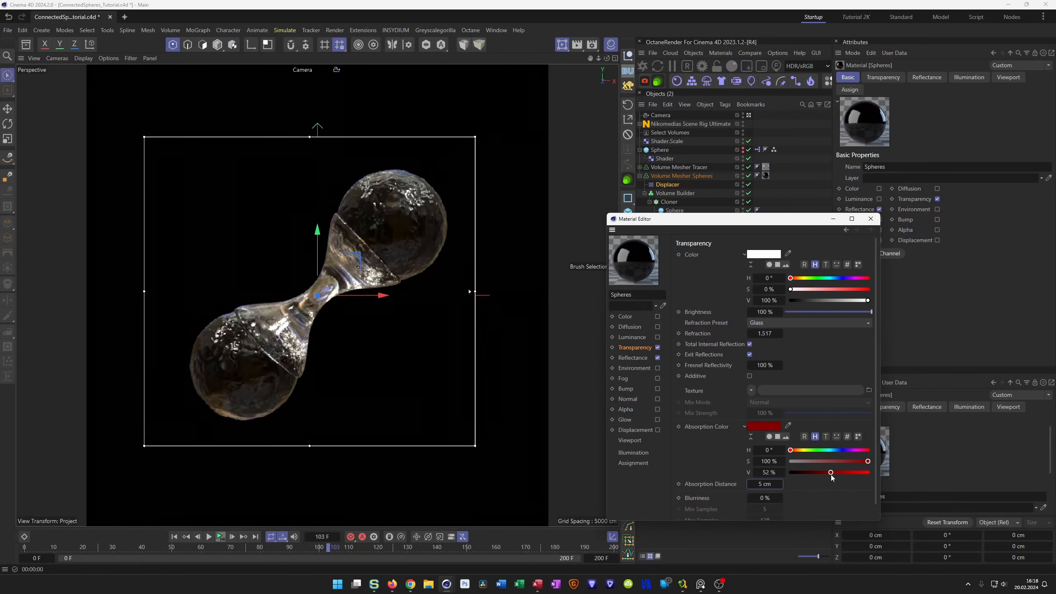
Raise the absorption color's value to 100 %, try a saturation of 61 %, and return the saturation to 100 %
drag(831, 473, 906, 481)
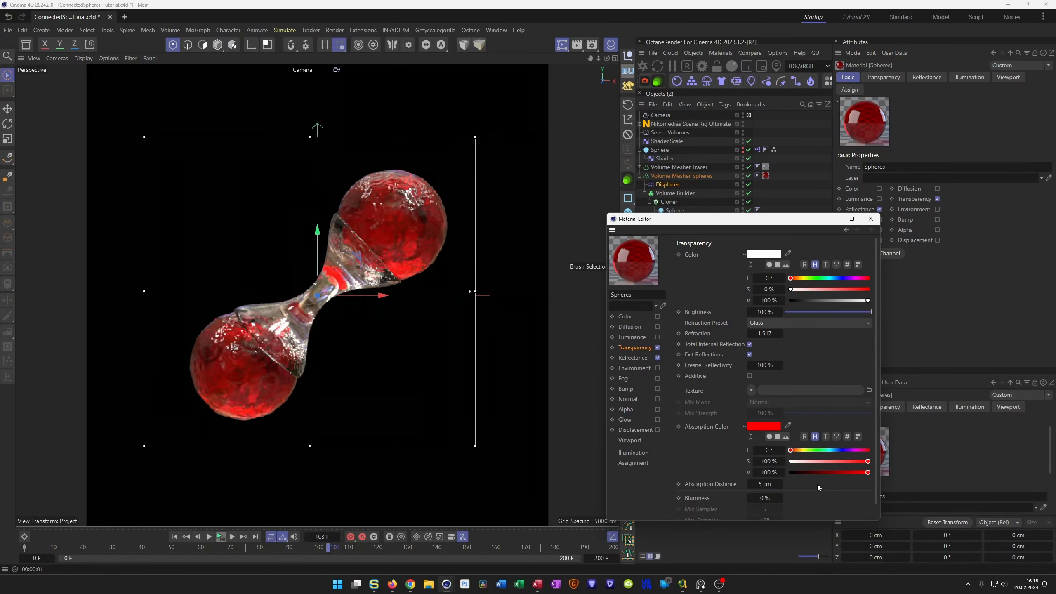
click(857, 473)
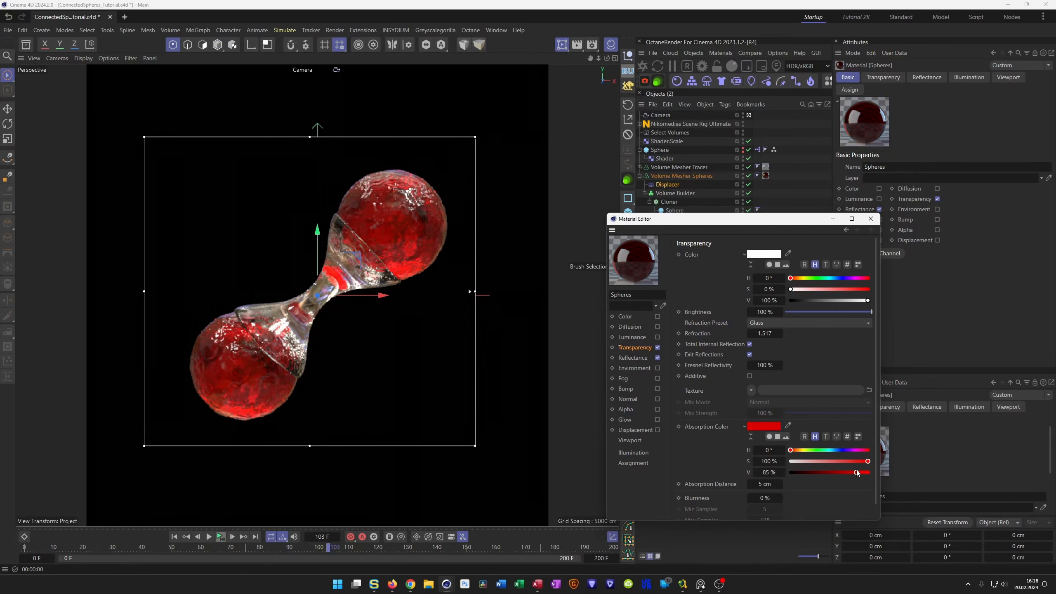
click(864, 473)
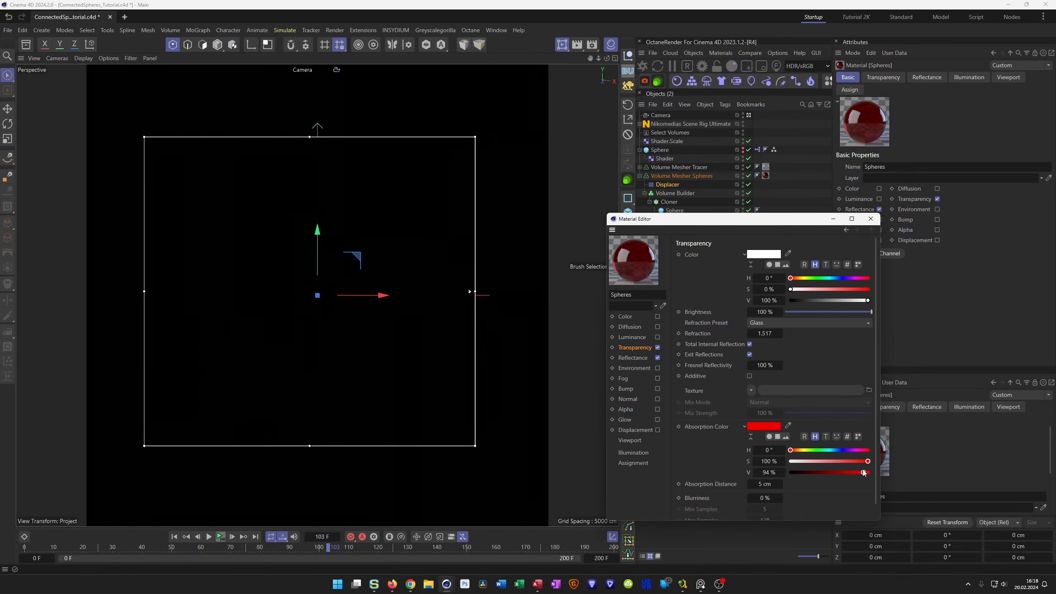
click(868, 473)
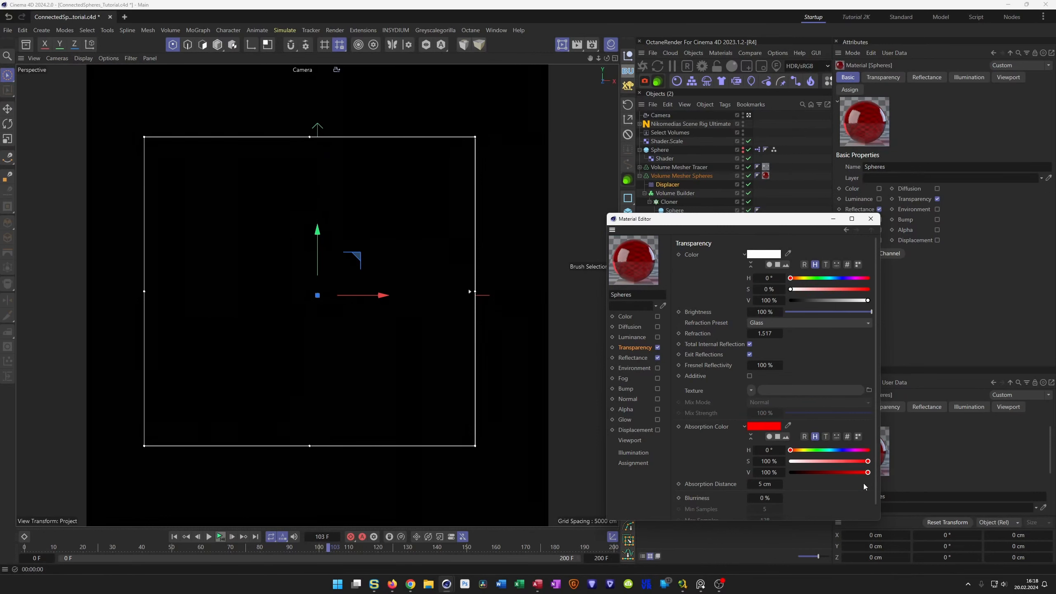
drag(867, 461, 838, 461)
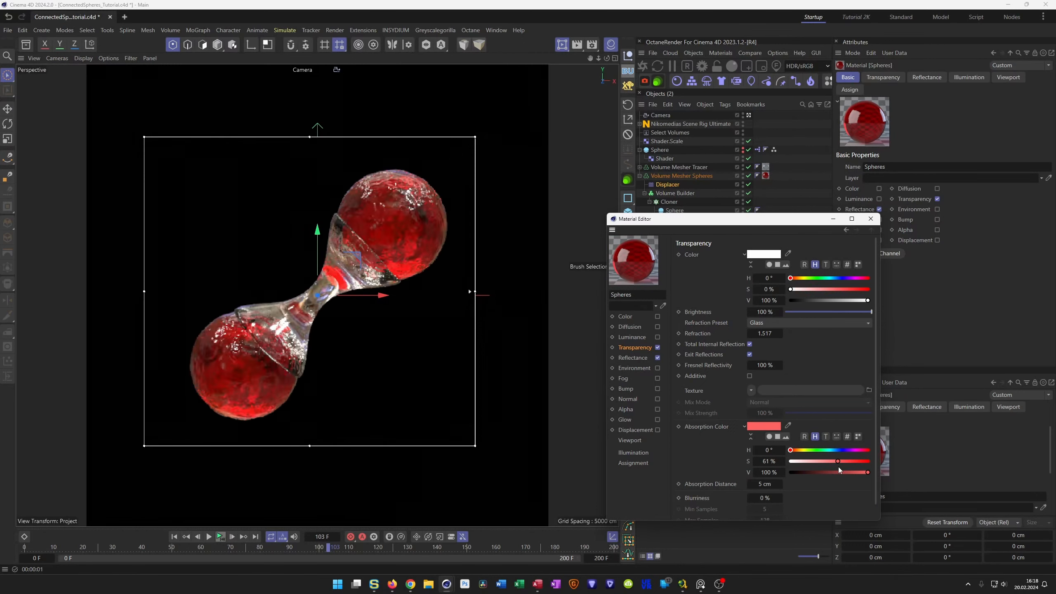
drag(840, 462, 870, 461)
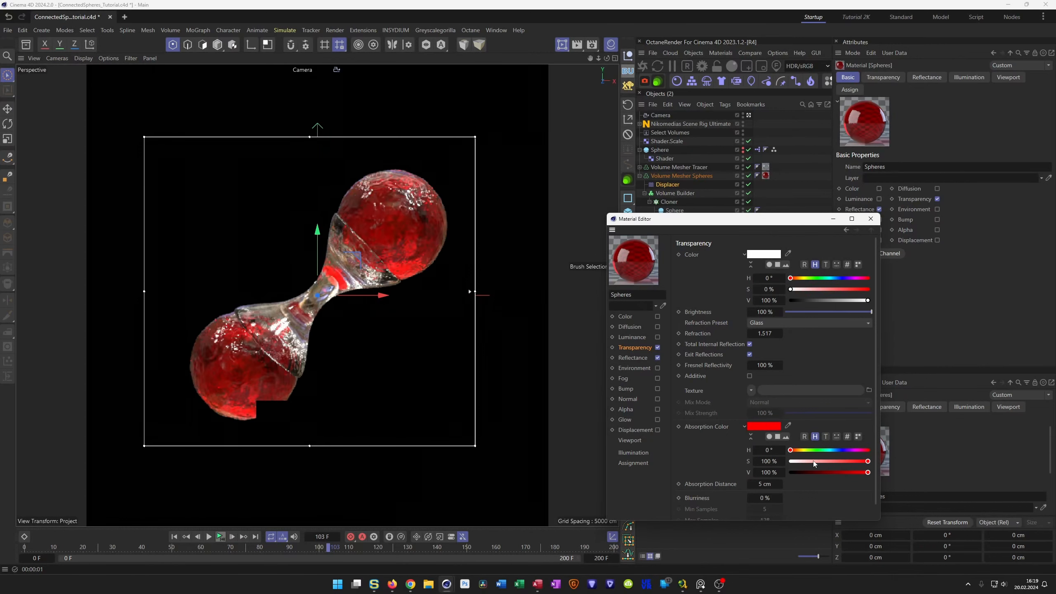
Try absorption distances of 10 cm and 20 cm for the Spheres material
click(765, 484)
text(10)
key(Return)
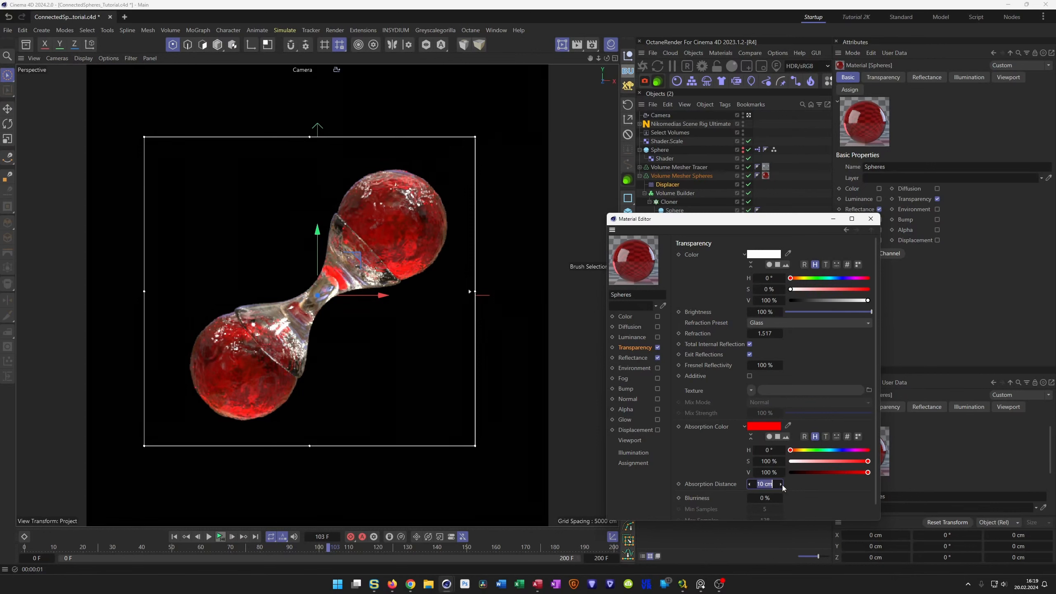
text(20)
key(Return)
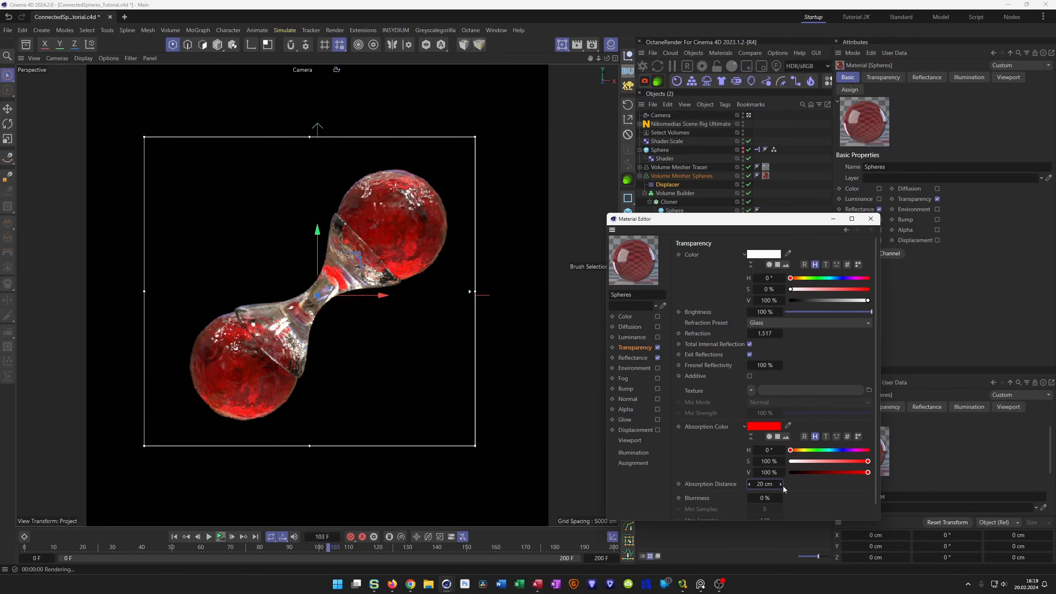
Try darker absorption color values of 69 % and 85 %, and return the value to 100 %
click(846, 474)
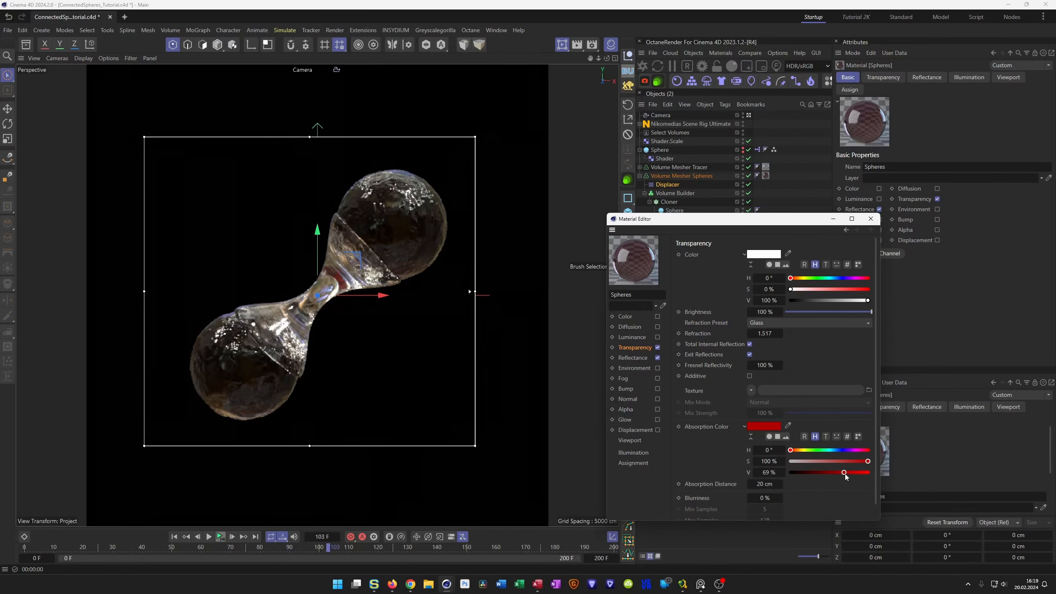
click(853, 473)
drag(853, 473, 857, 473)
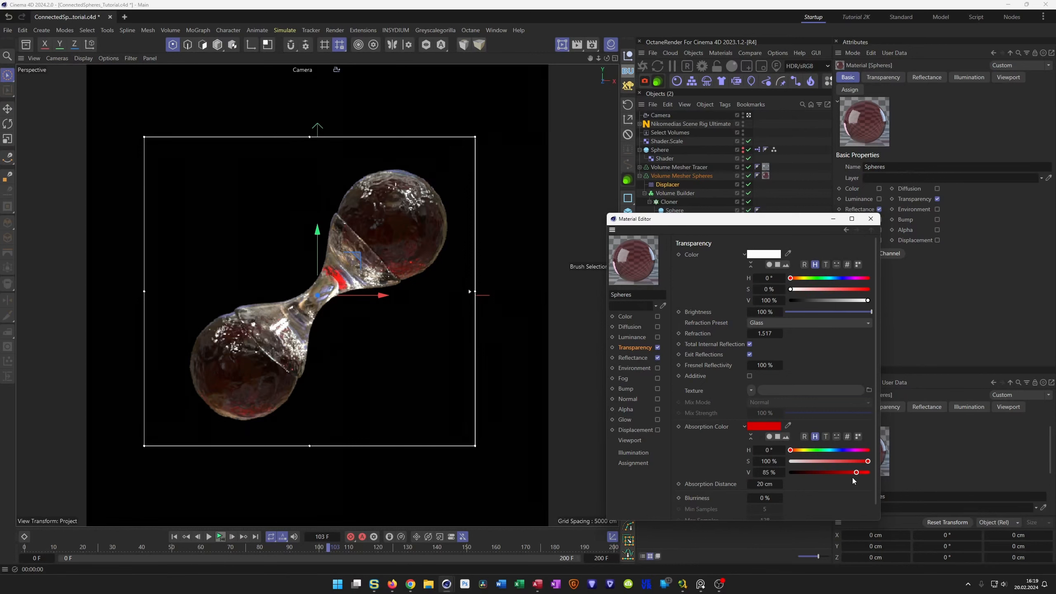
drag(853, 475, 875, 474)
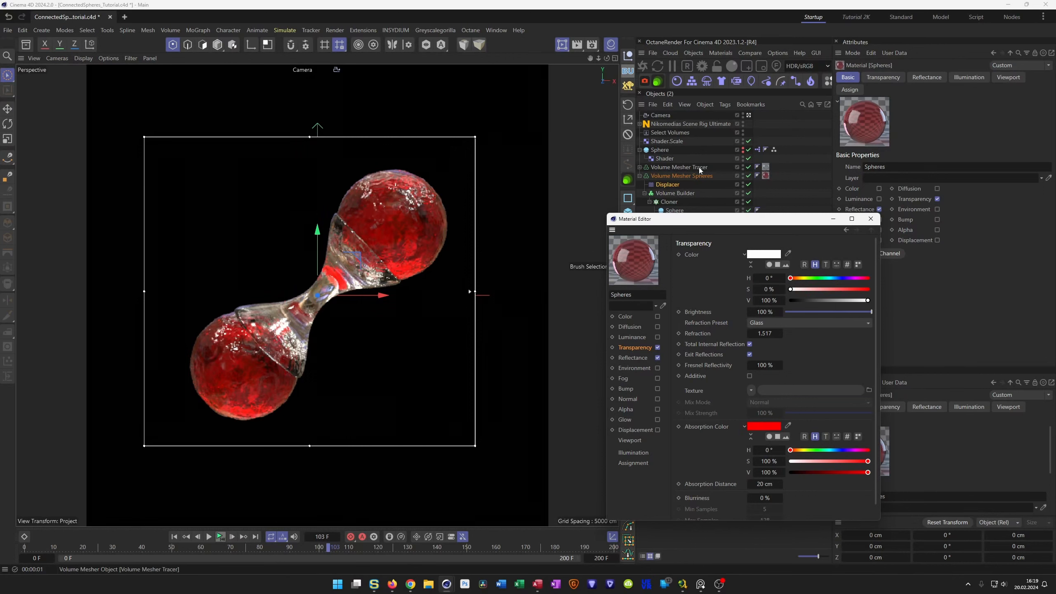
Try Displacer heights of -5 cm and 10 cm, and set the height back to 5 cm
click(682, 184)
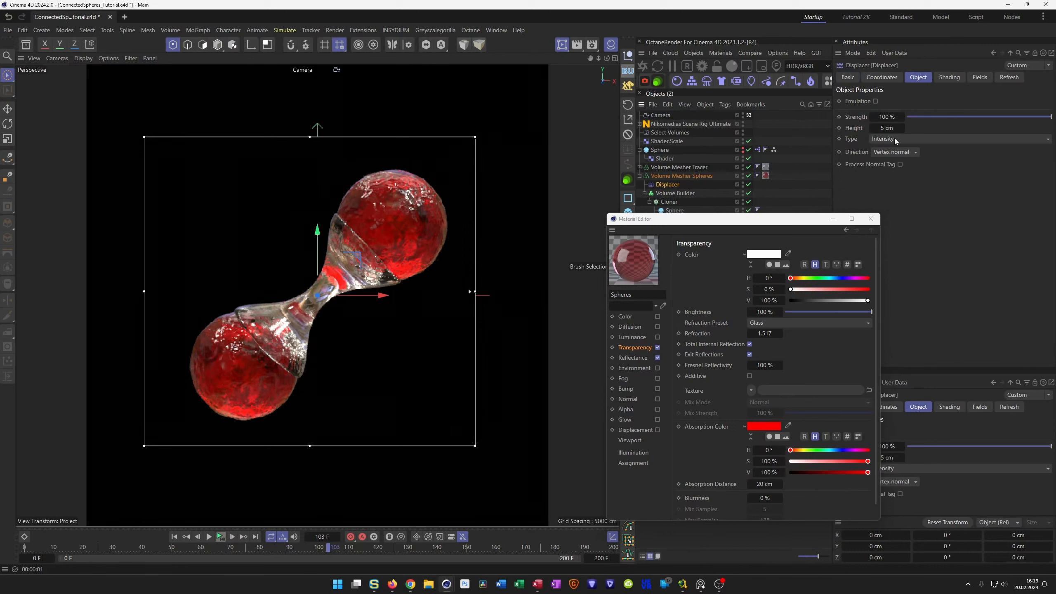
click(887, 128)
text(-5)
key(Return)
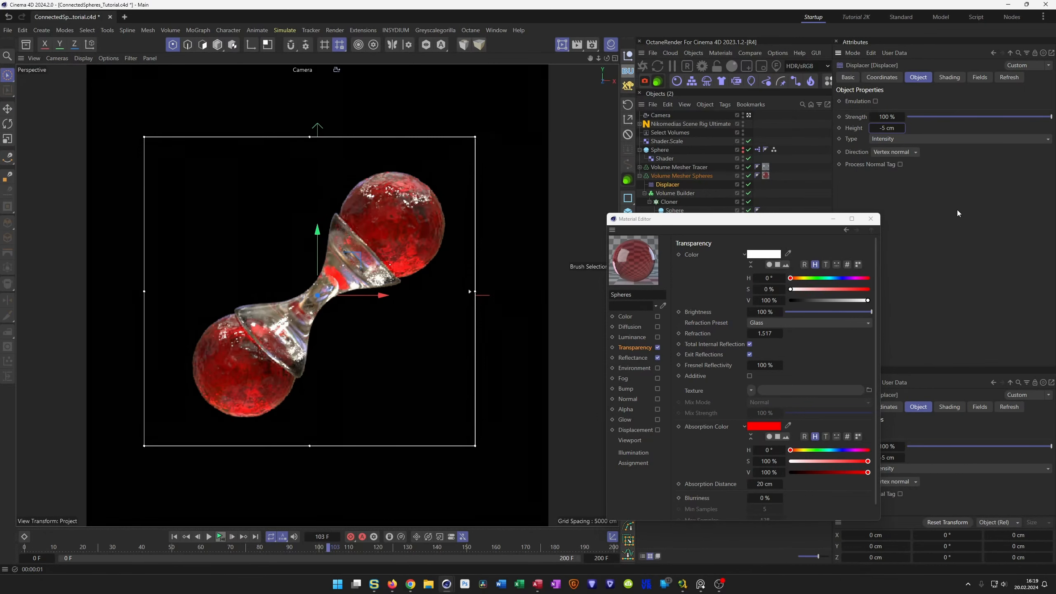
click(894, 130)
text(10)
key(Return)
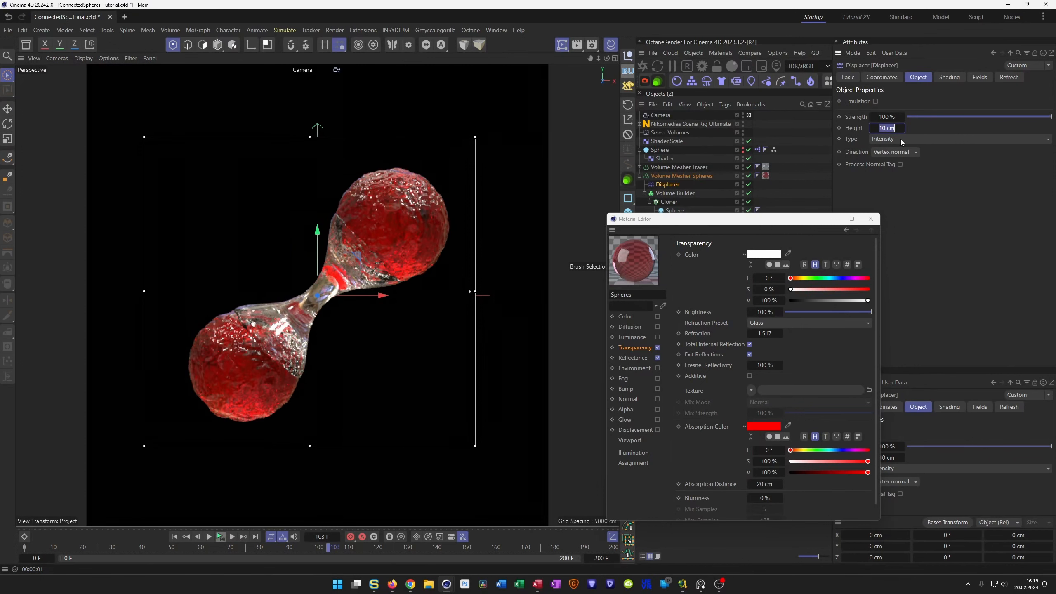
text(5)
key(Return)
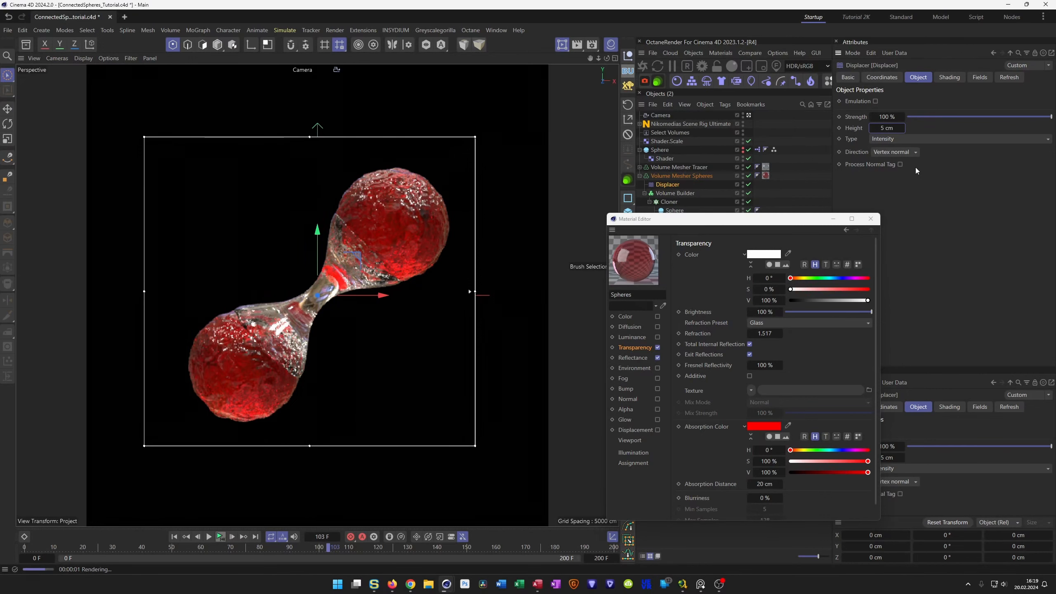
Set the Spheres material's absorption color value to 89 % and its absorption distance to 10 cm
drag(867, 472, 853, 472)
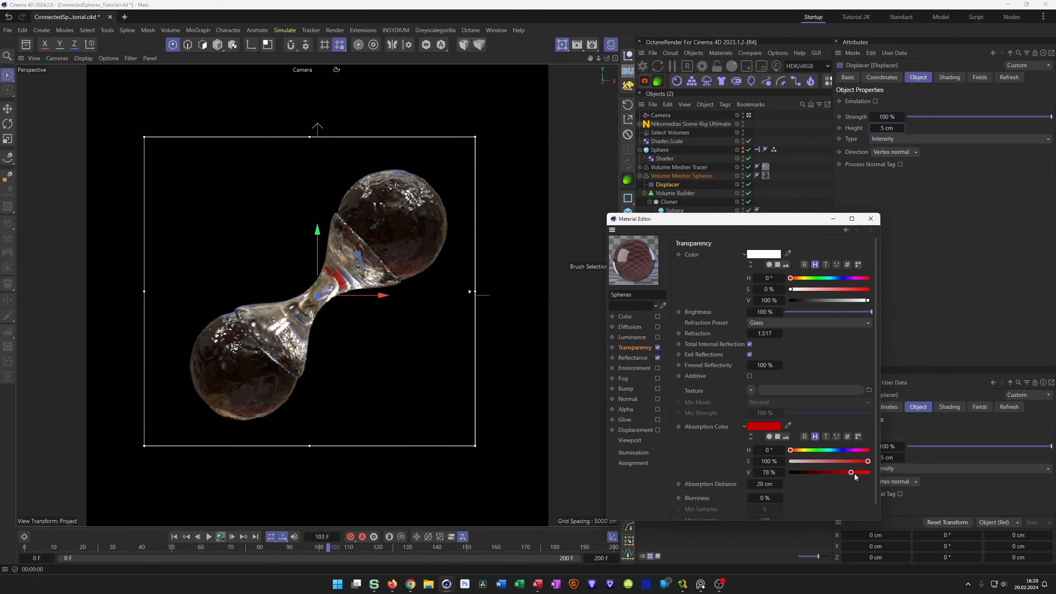
drag(855, 474, 860, 475)
click(767, 485)
text(10)
key(Return)
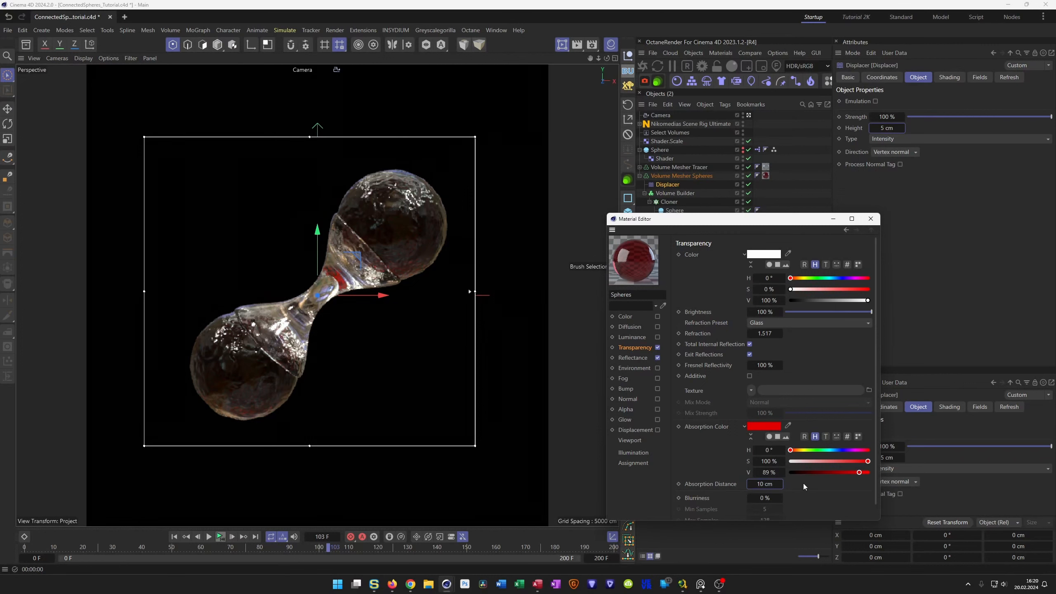
Try an absorption distance of 50 cm, and reduce it to 5 cm
click(760, 486)
text(50)
key(Return)
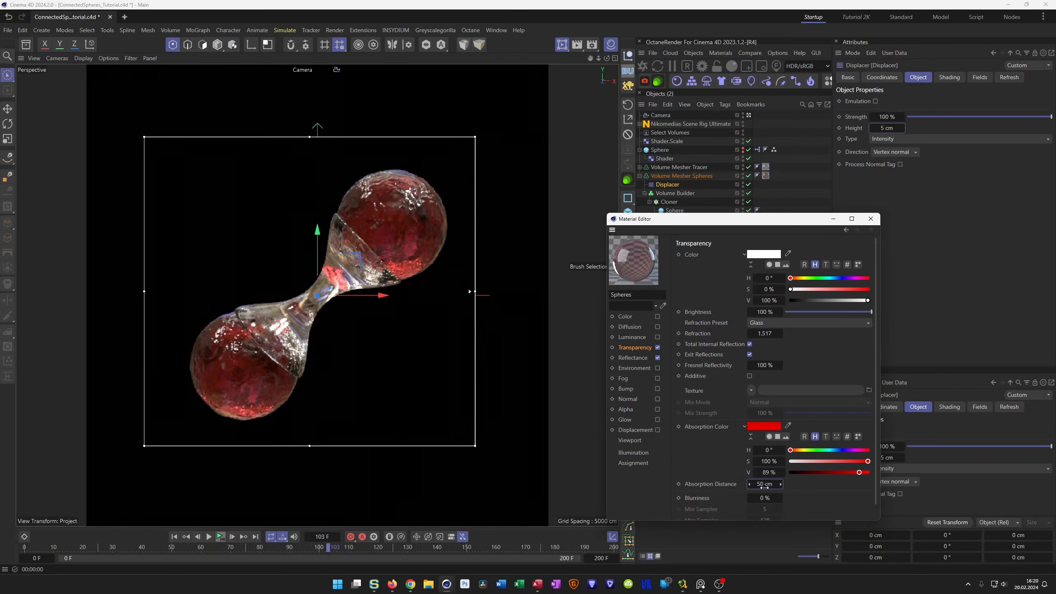
click(765, 484)
text(5)
key(Return)
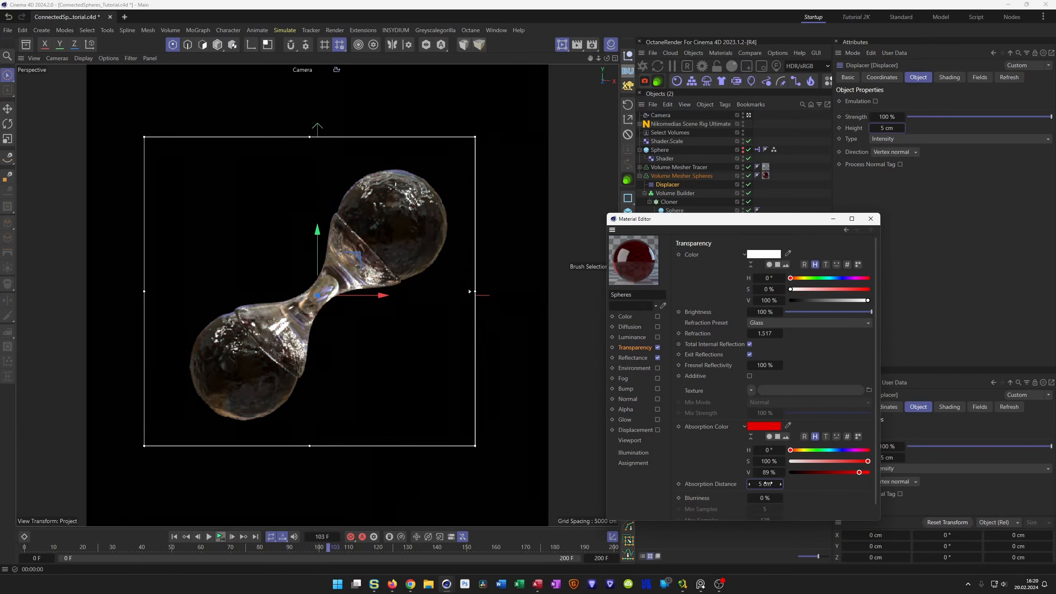
Set the Spheres material's transparency color to 44 % saturation and 57 % value, and its absorption color value to 100 %
drag(799, 291, 826, 289)
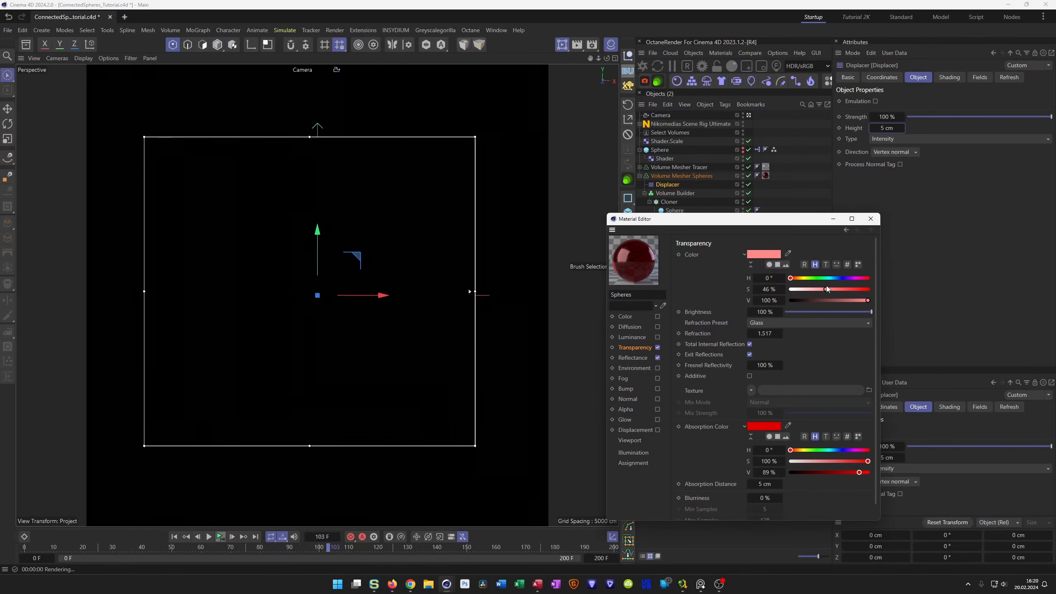
drag(825, 290, 805, 291)
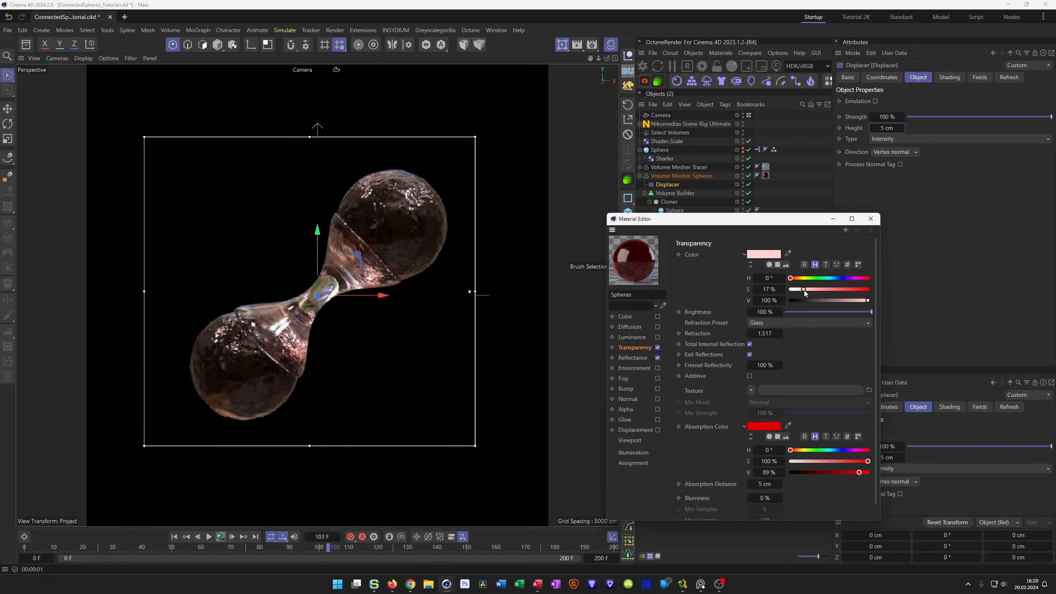
drag(858, 473, 870, 473)
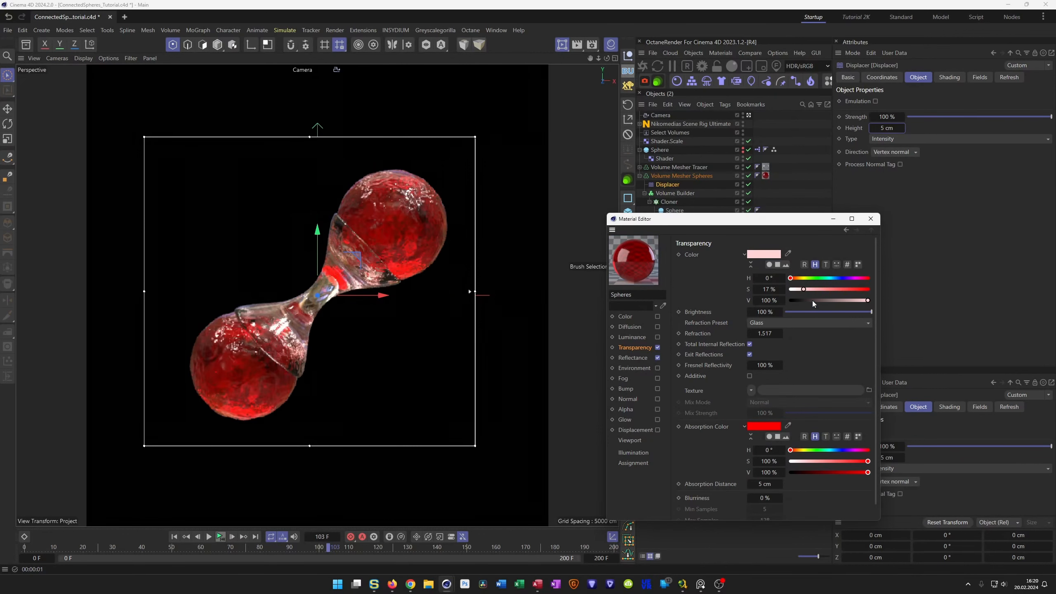
drag(807, 290, 825, 291)
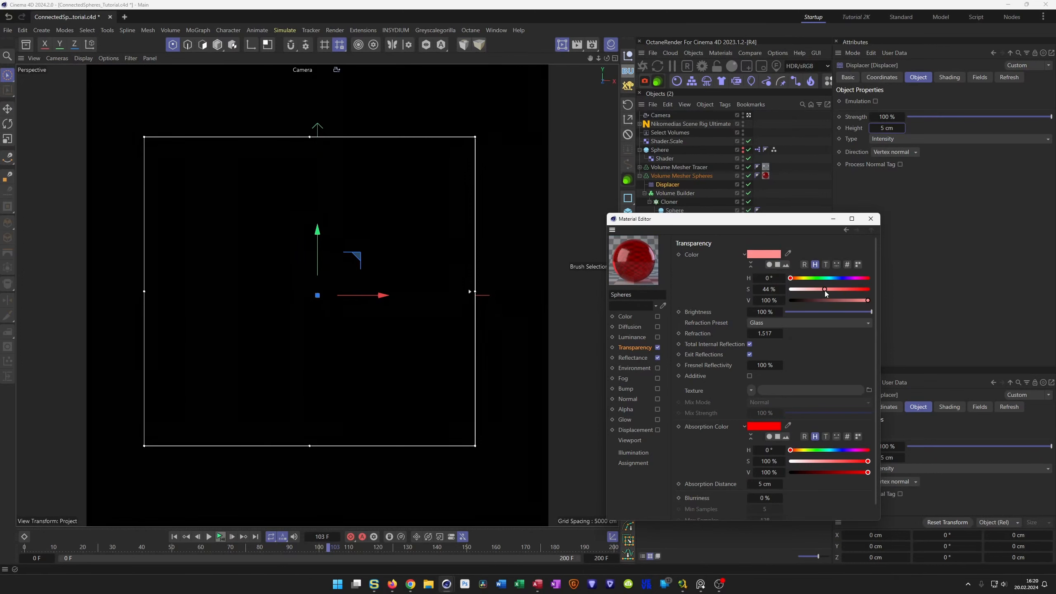
drag(833, 299, 835, 300)
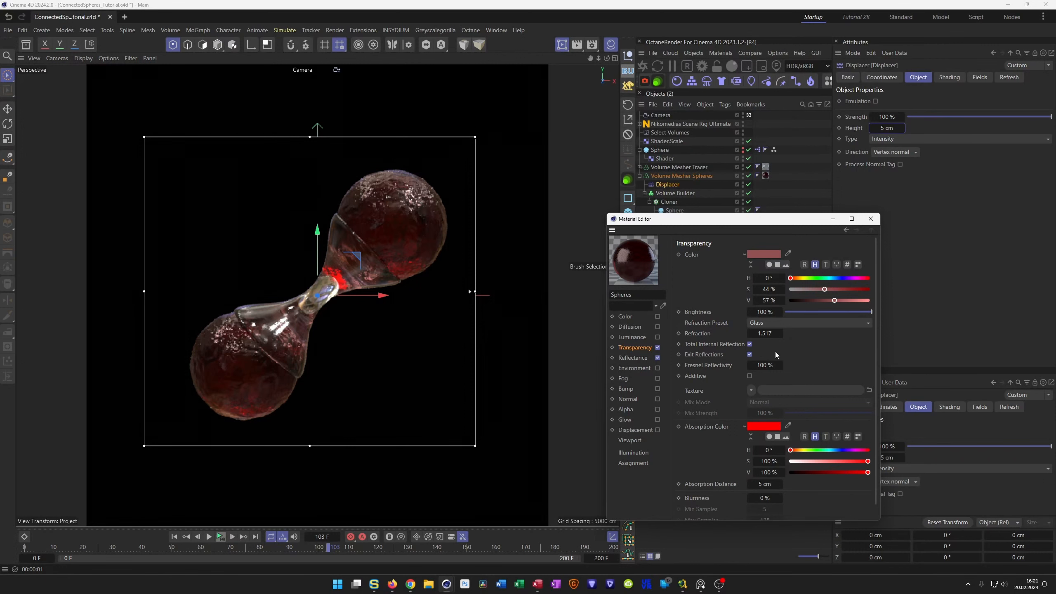
Turn off Total Internal Reflection for the Spheres material and raise the interactive render region's quality to maximum
click(749, 345)
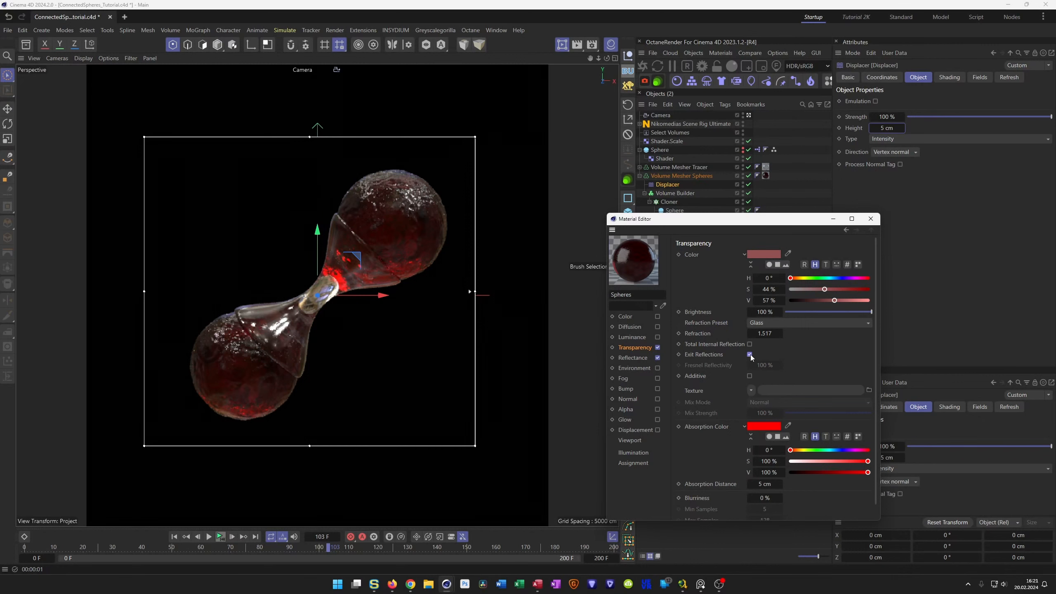
click(750, 377)
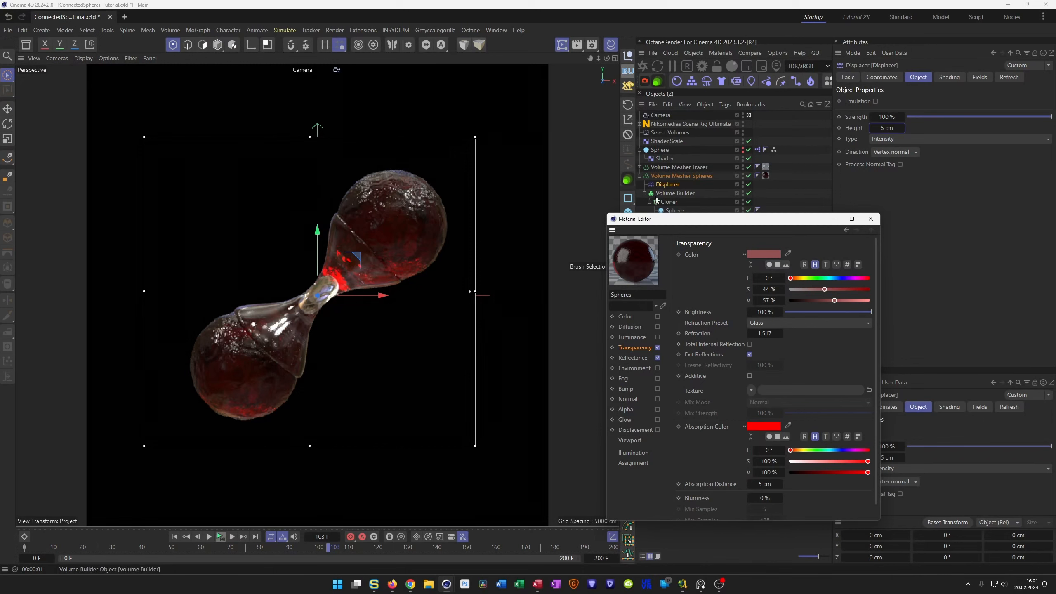
drag(470, 291, 515, 136)
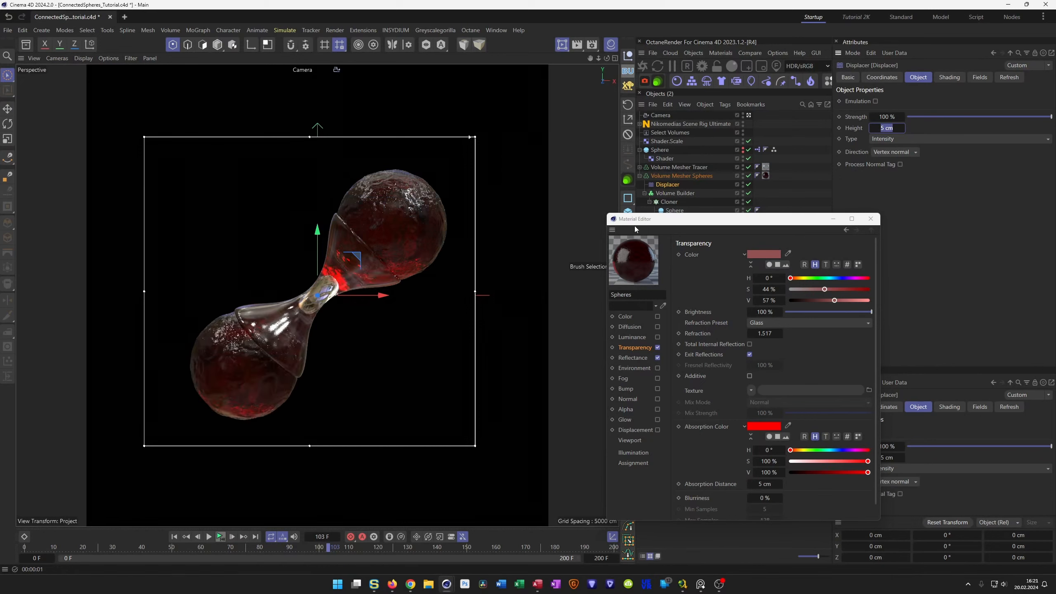
Activate the Mid GI render setting and preview the spheres at frame 149
click(592, 44)
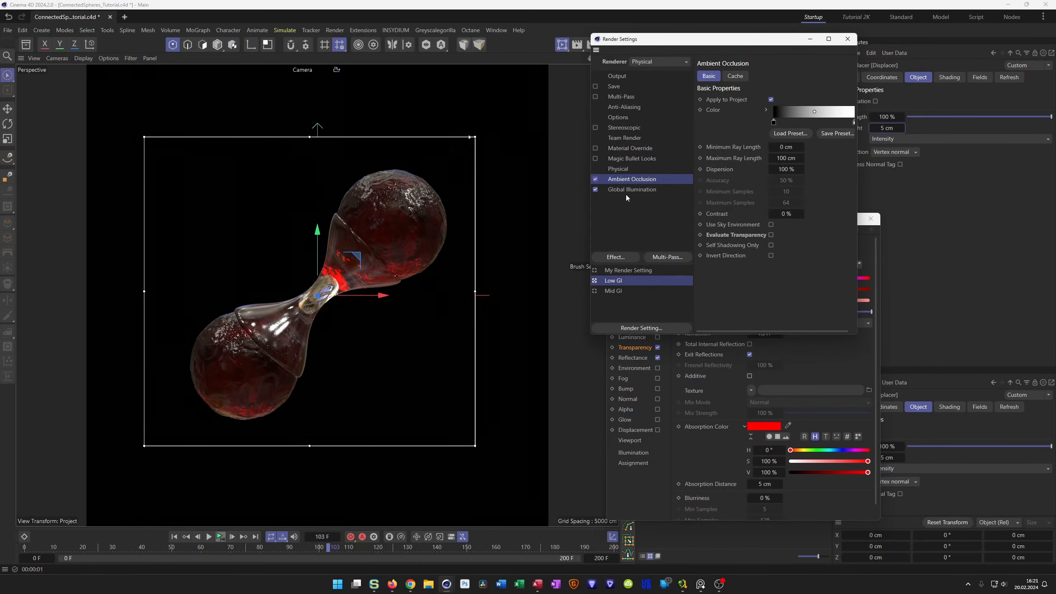
click(623, 291)
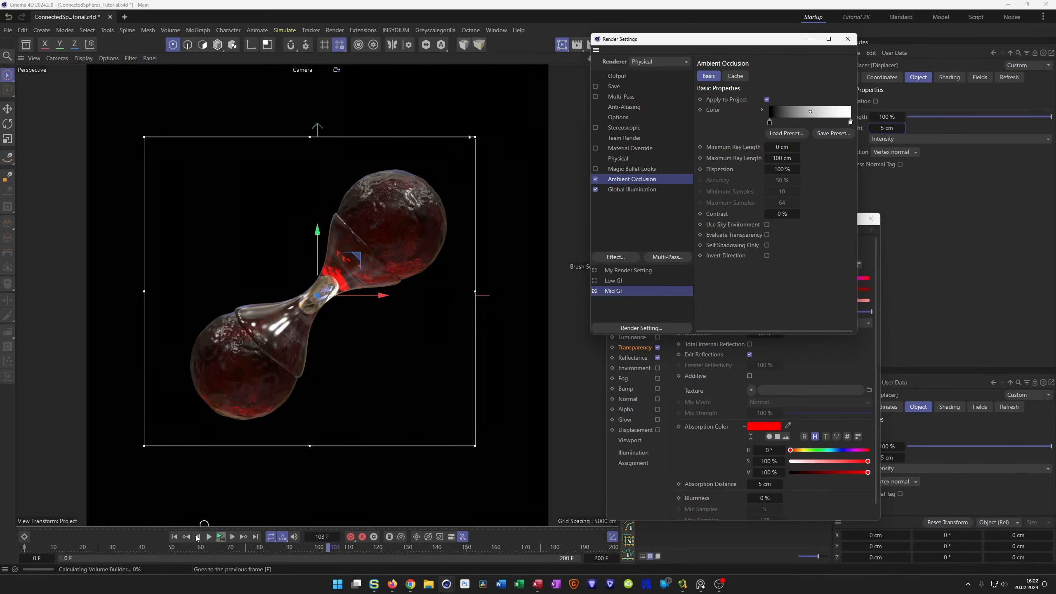
click(351, 549)
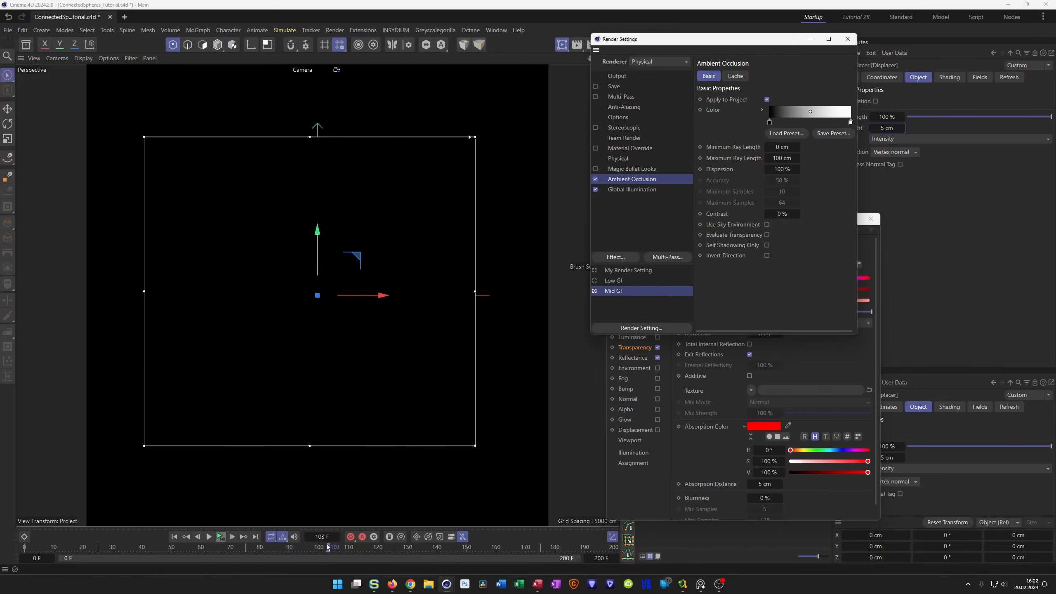
click(371, 548)
drag(424, 550, 467, 545)
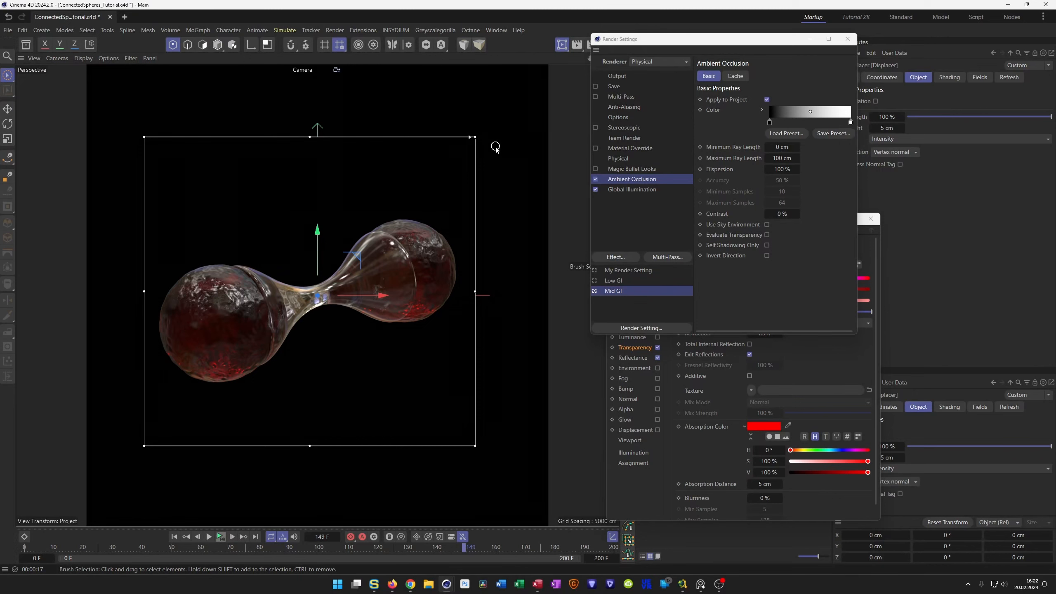
click(848, 39)
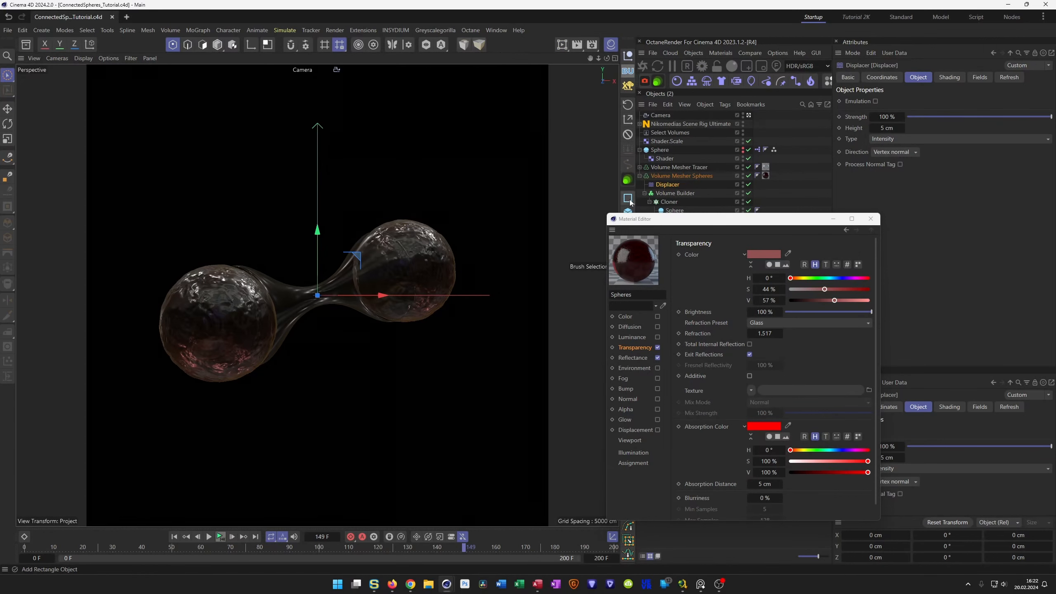
Turn off the background of the Nikomedias Scene Rig Ultimate and make its HDRI seen by the camera
click(709, 123)
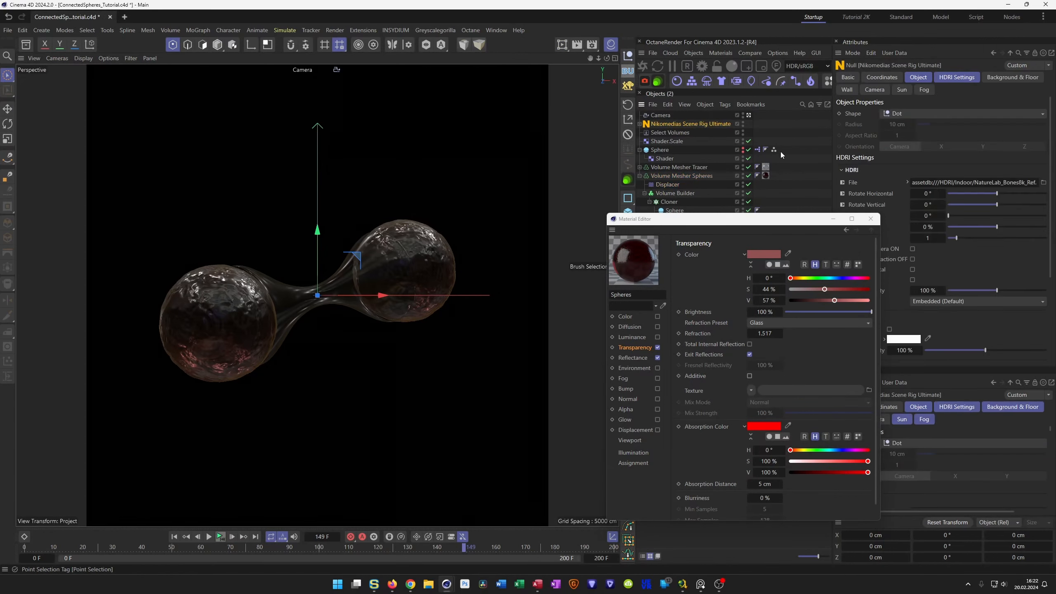
drag(802, 218, 749, 213)
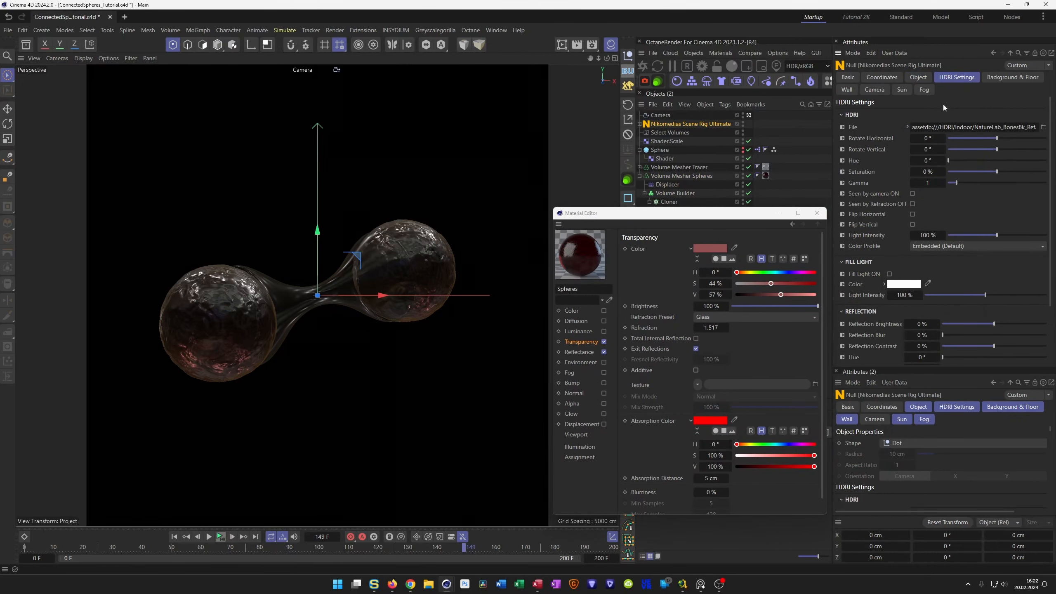
click(1008, 77)
click(925, 158)
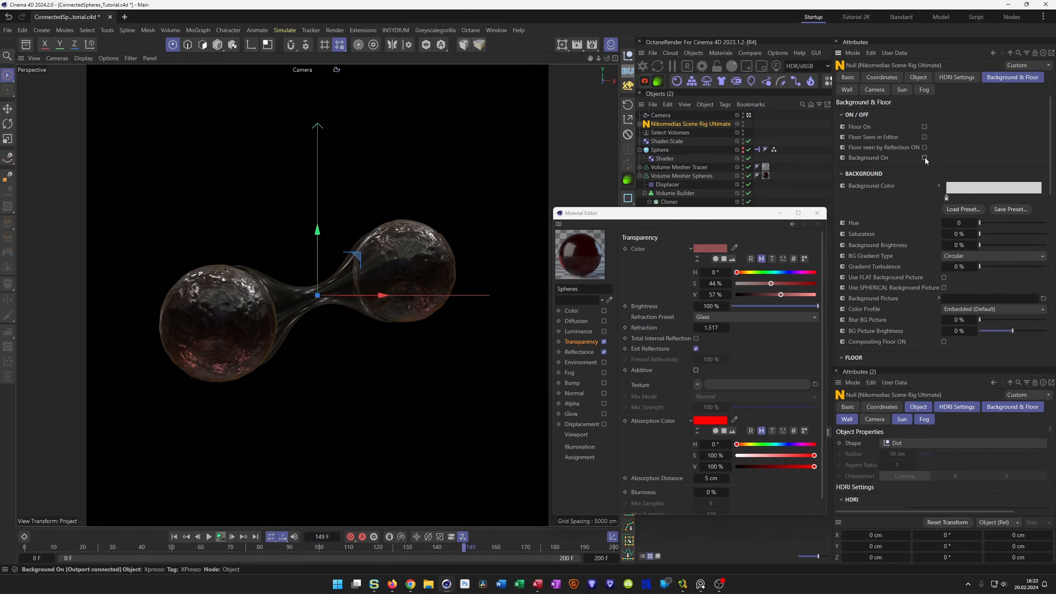
click(950, 78)
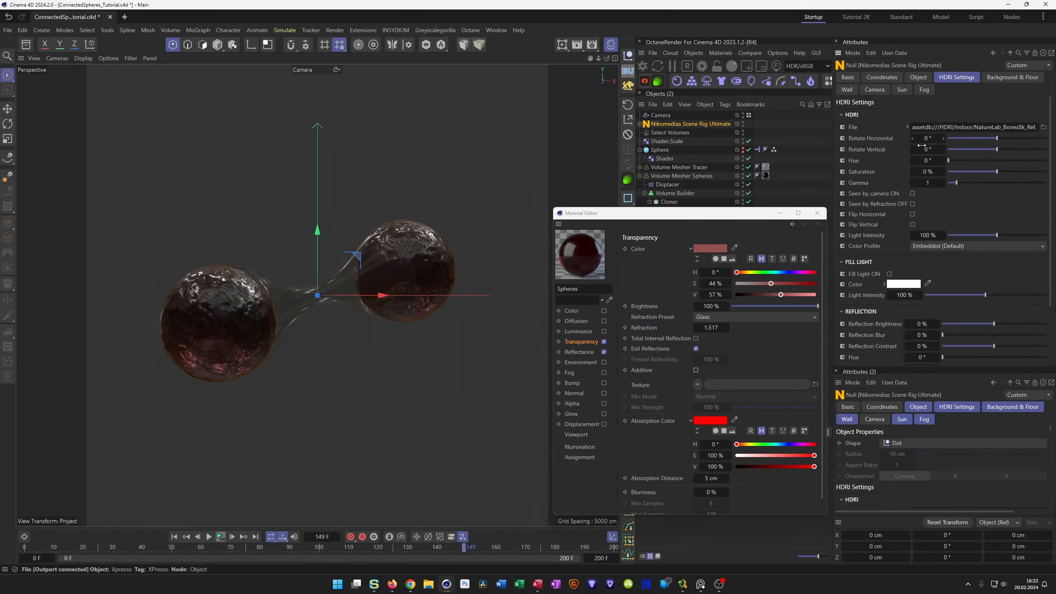
click(913, 194)
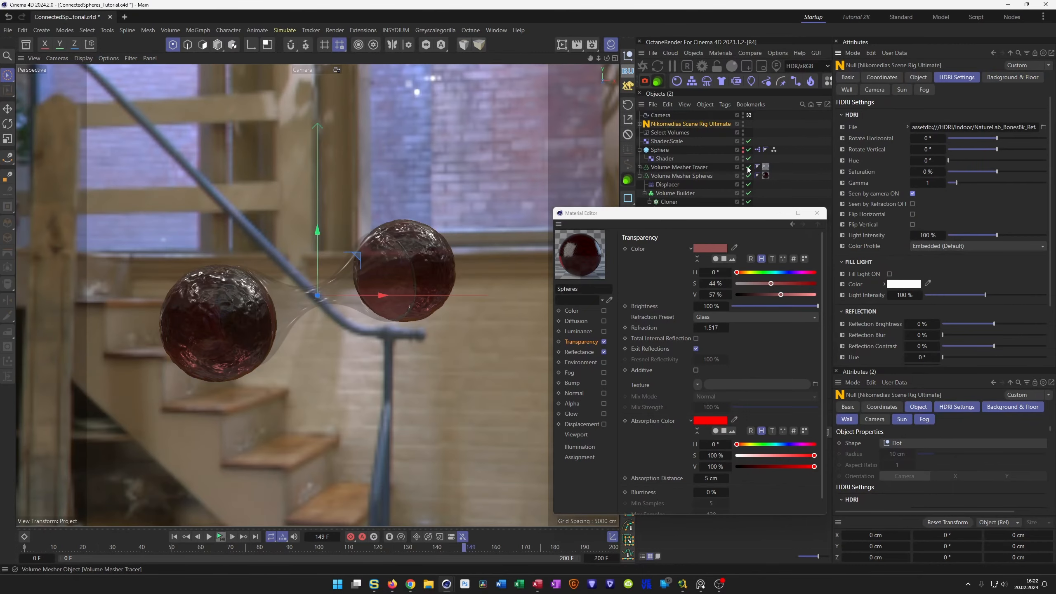
Activate the Low GI render setting and check the spheres against the HDRI in an interactive render region
drag(707, 216, 779, 208)
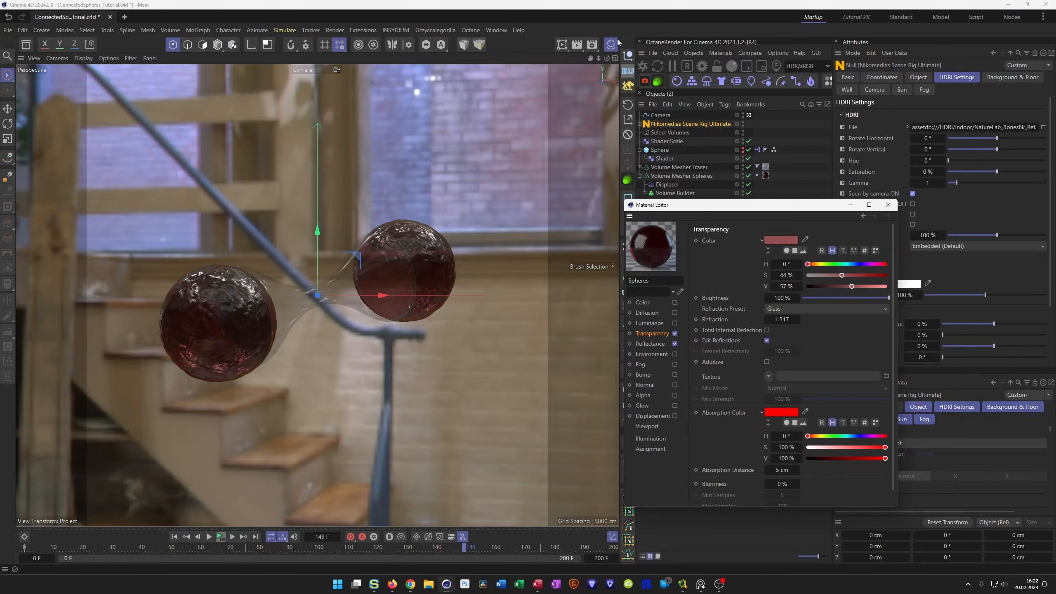
click(593, 45)
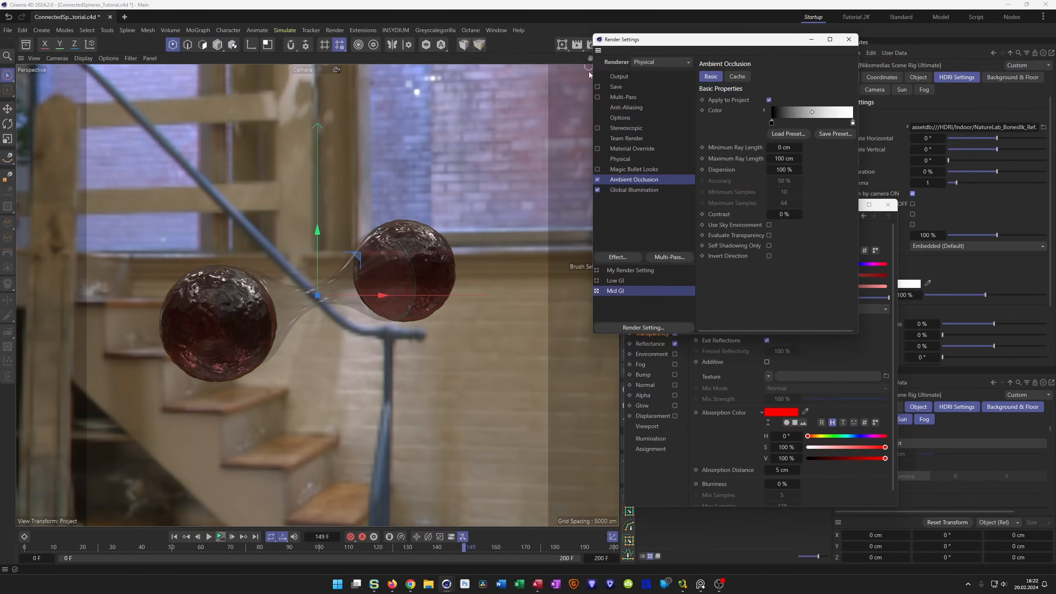
click(600, 281)
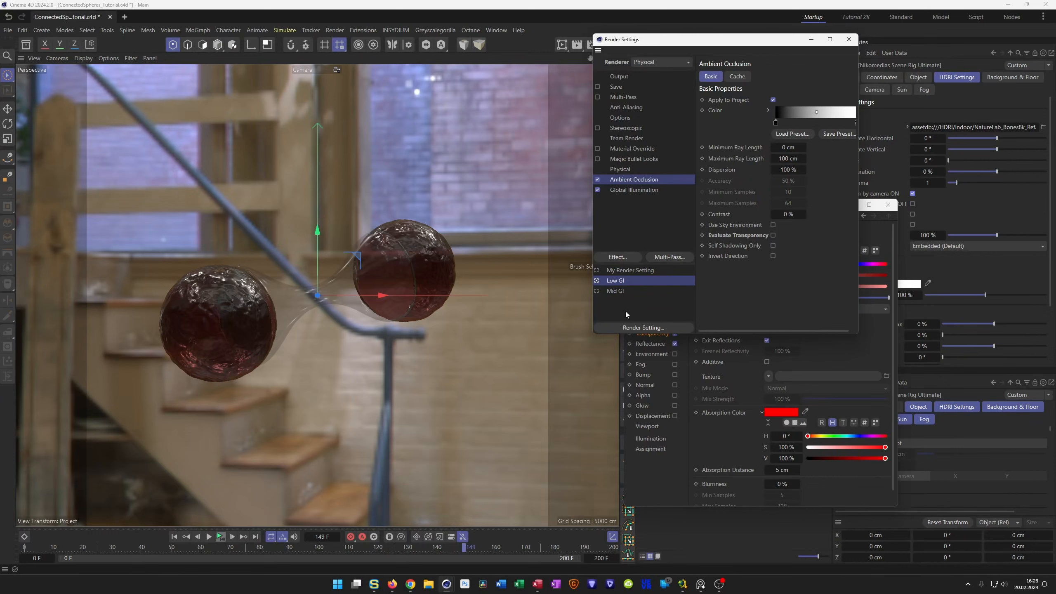
click(564, 46)
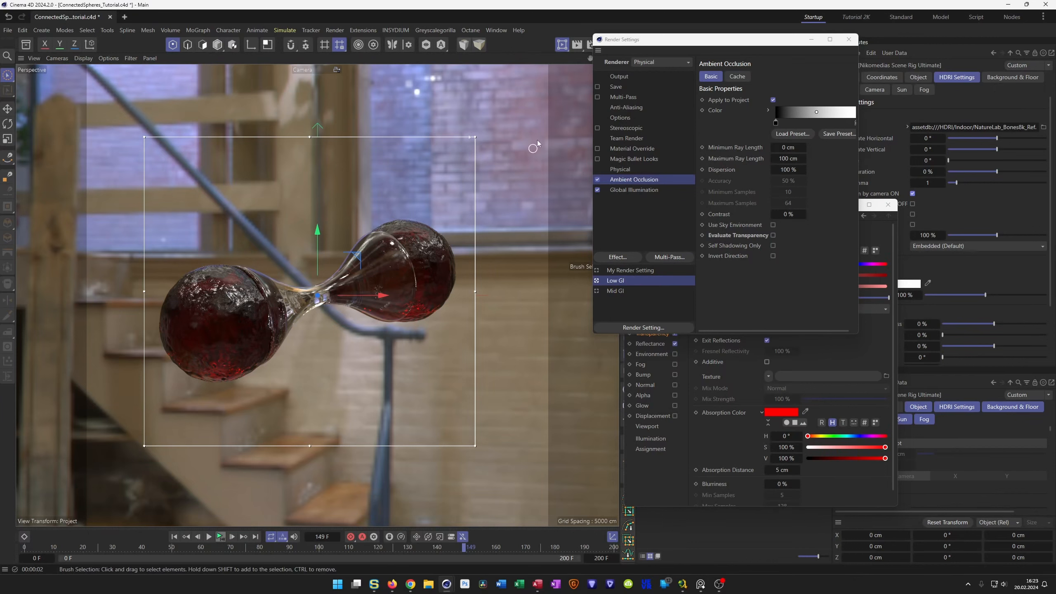
click(562, 44)
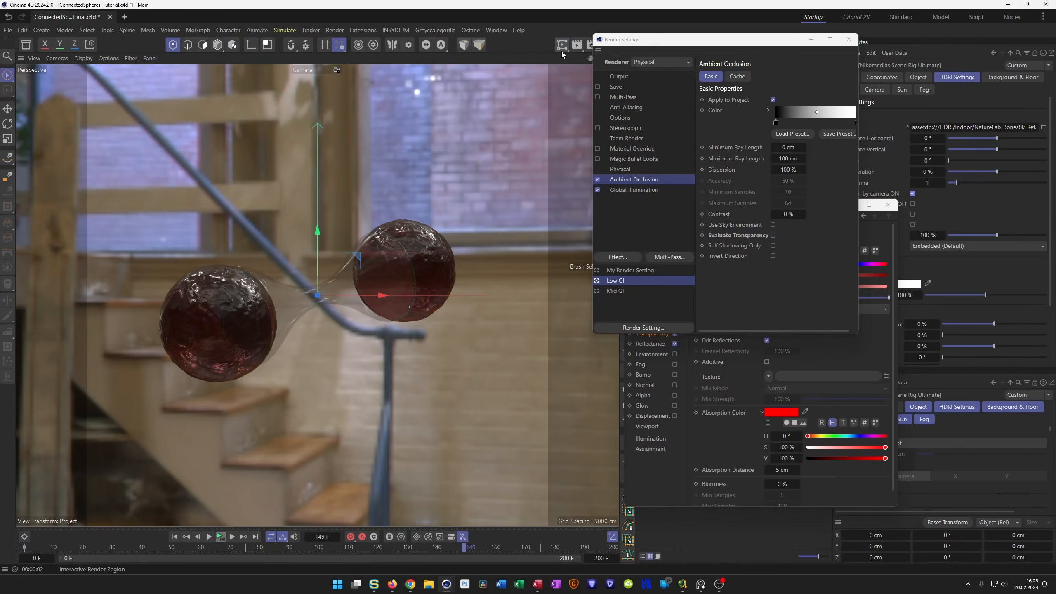
Render frame 149 to the Picture Viewer with the Low GI setting
drag(681, 46, 768, 195)
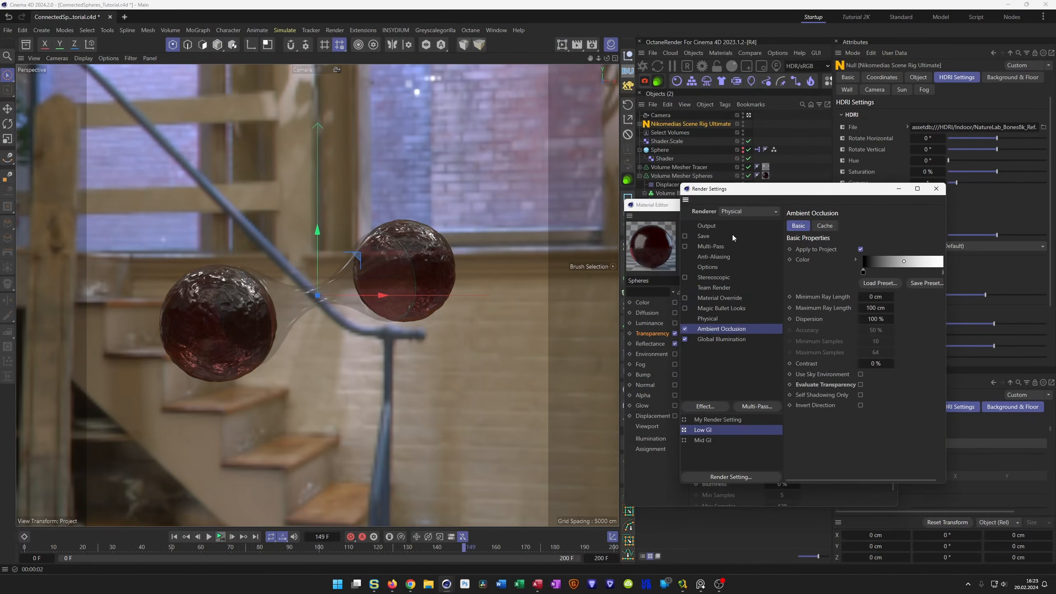
key(shift+r)
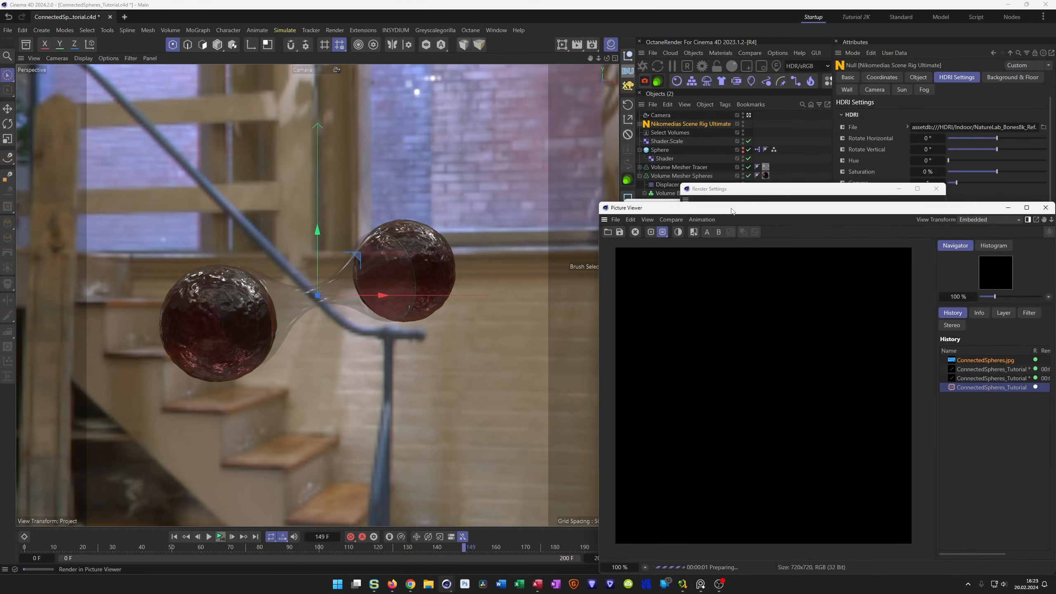
drag(732, 211, 650, 146)
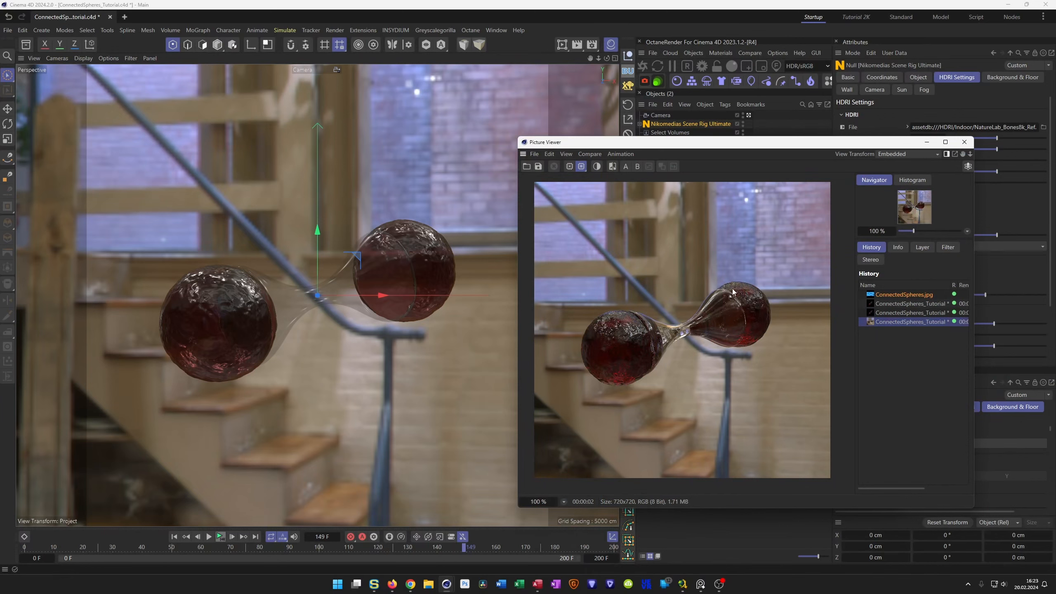
drag(850, 145, 497, 127)
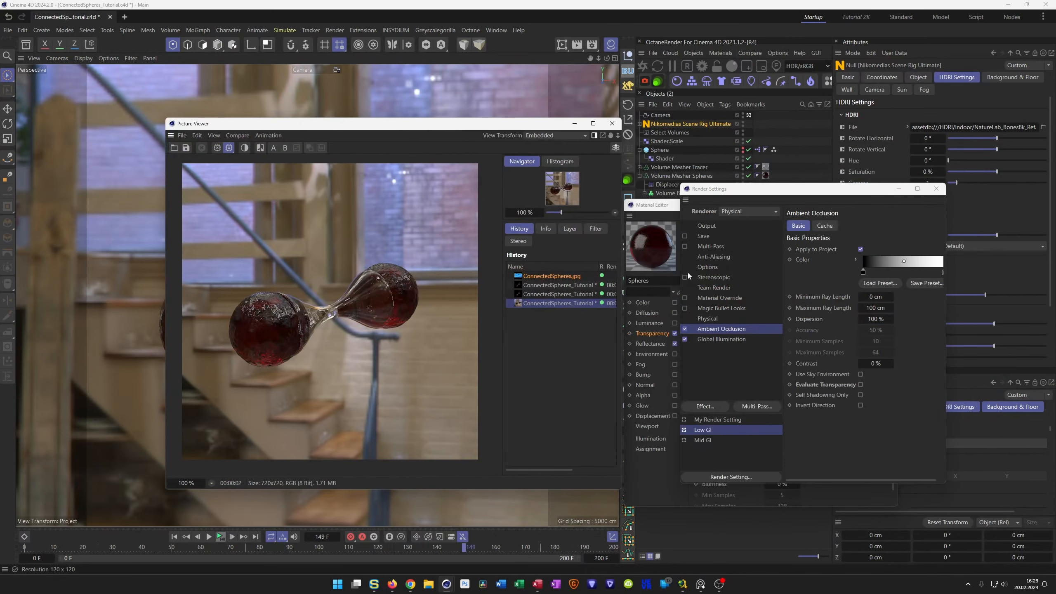
Add the Denoiser effect to the Low GI render setting and render the frame to the Picture Viewer again
click(707, 404)
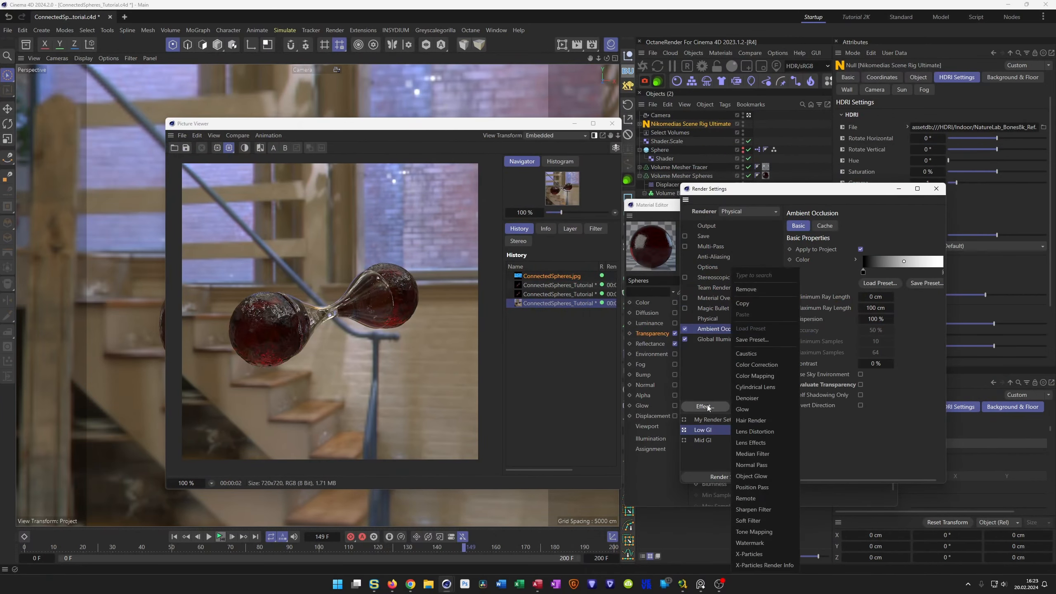
click(748, 400)
drag(557, 131, 872, 158)
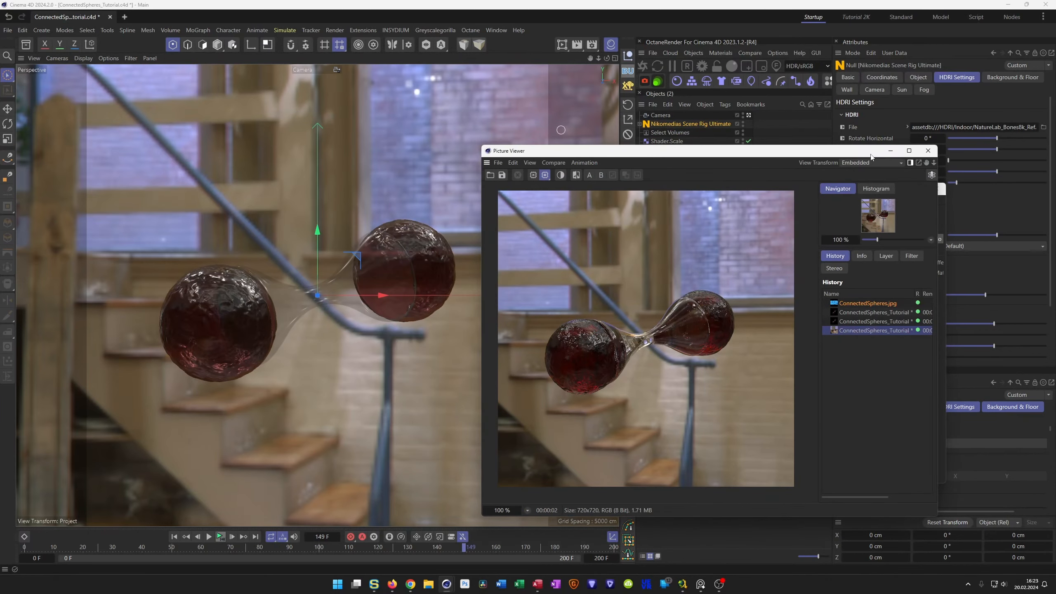
key(shift+r)
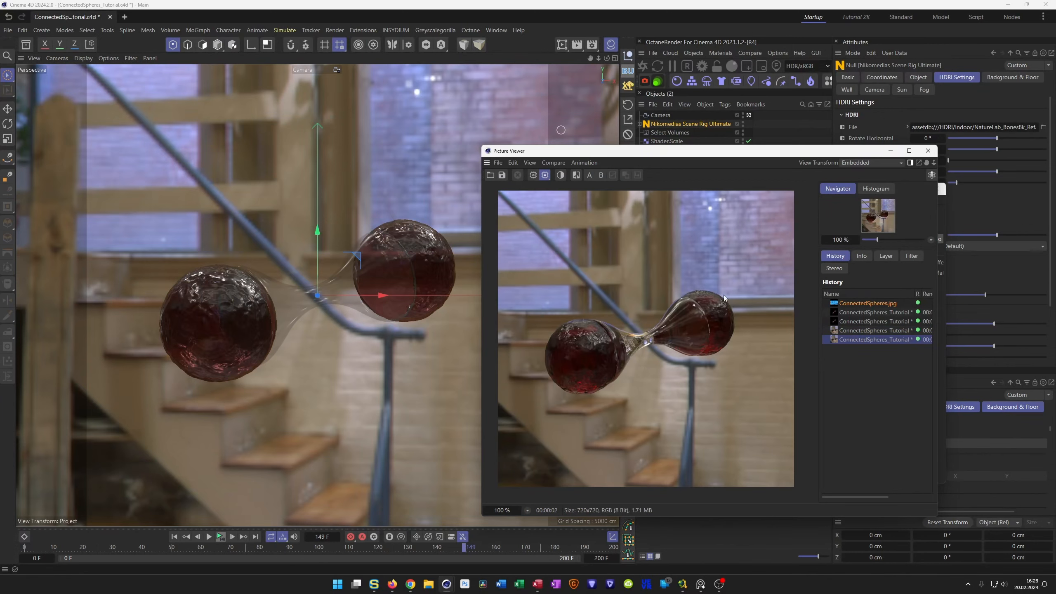
Compare the renders made with and without the Denoiser, including their render times, in the Picture Viewer's history
click(836, 339)
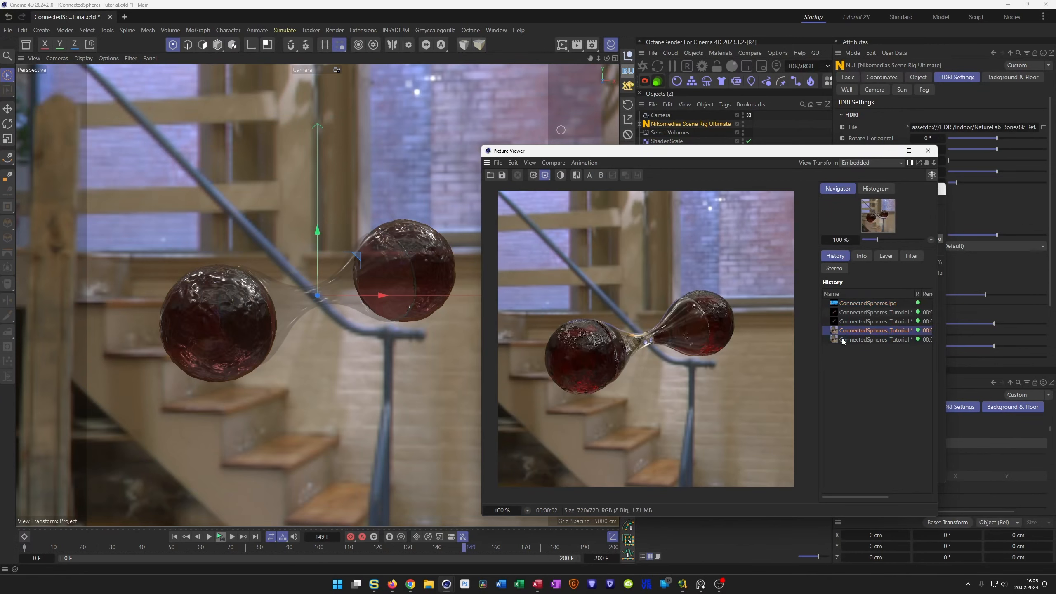
click(847, 333)
click(845, 341)
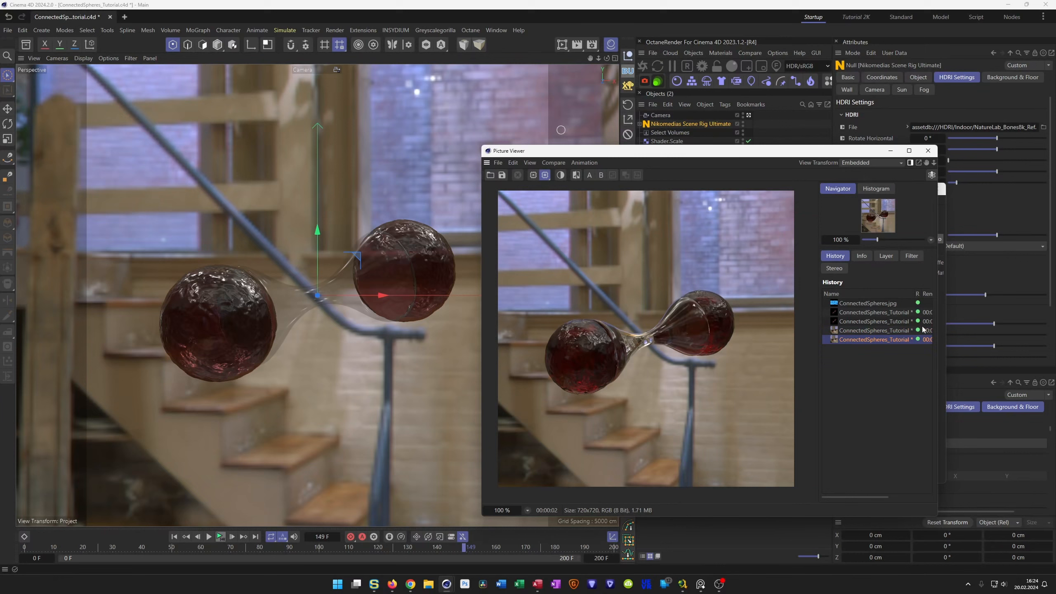
drag(818, 356, 799, 361)
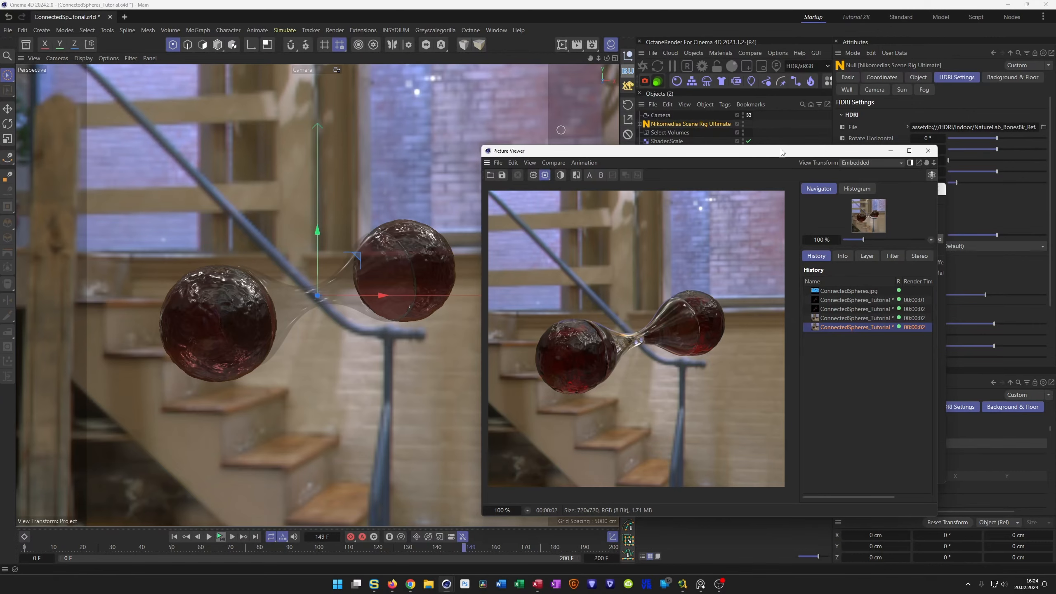
Set the Low GI render setting's output frame range to All Frames
drag(781, 152, 853, 176)
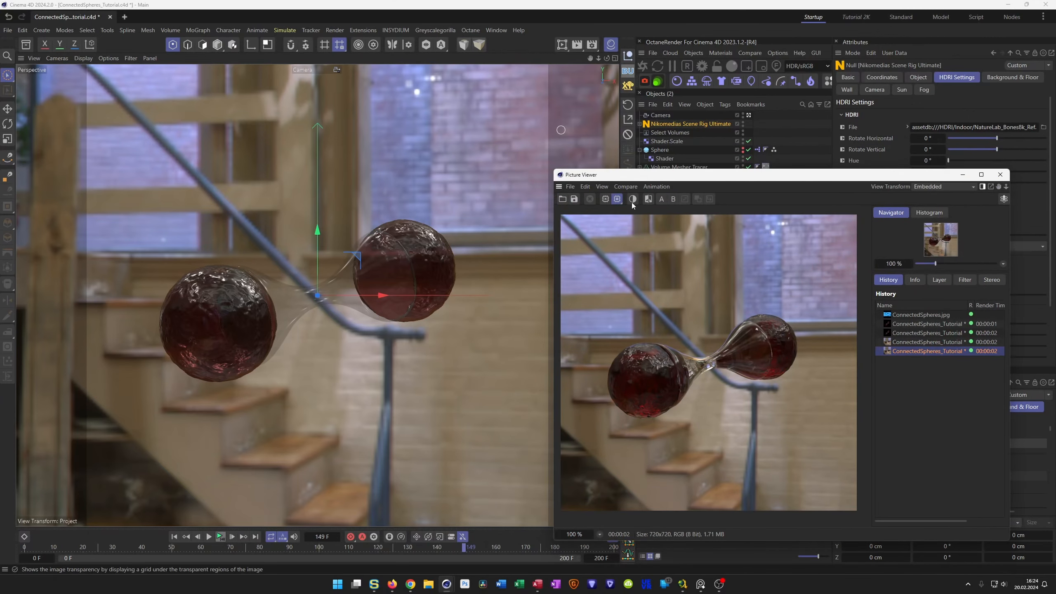
click(570, 187)
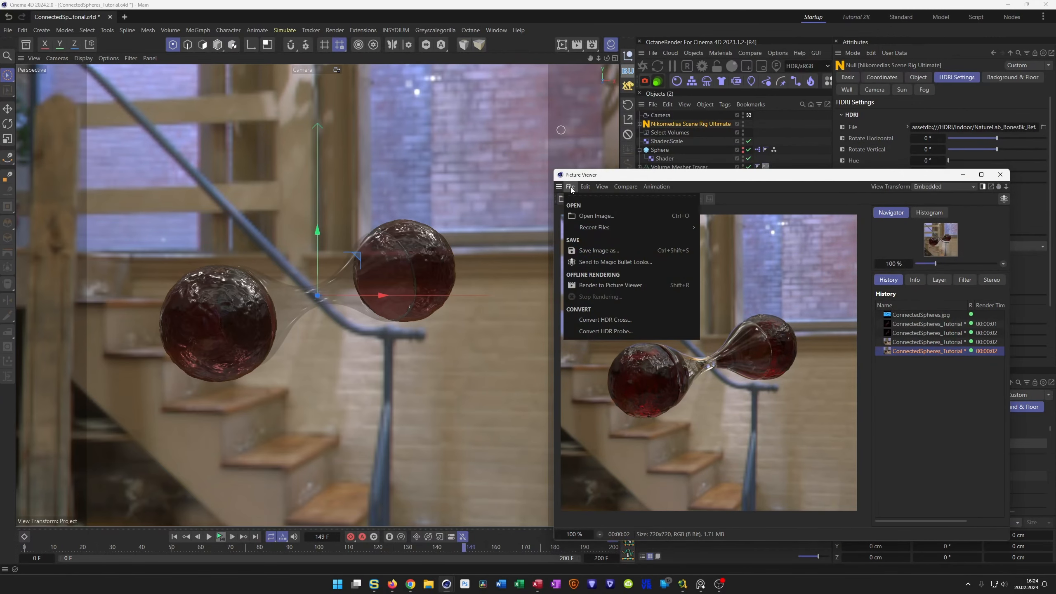
key(Escape)
key(ctrl+b)
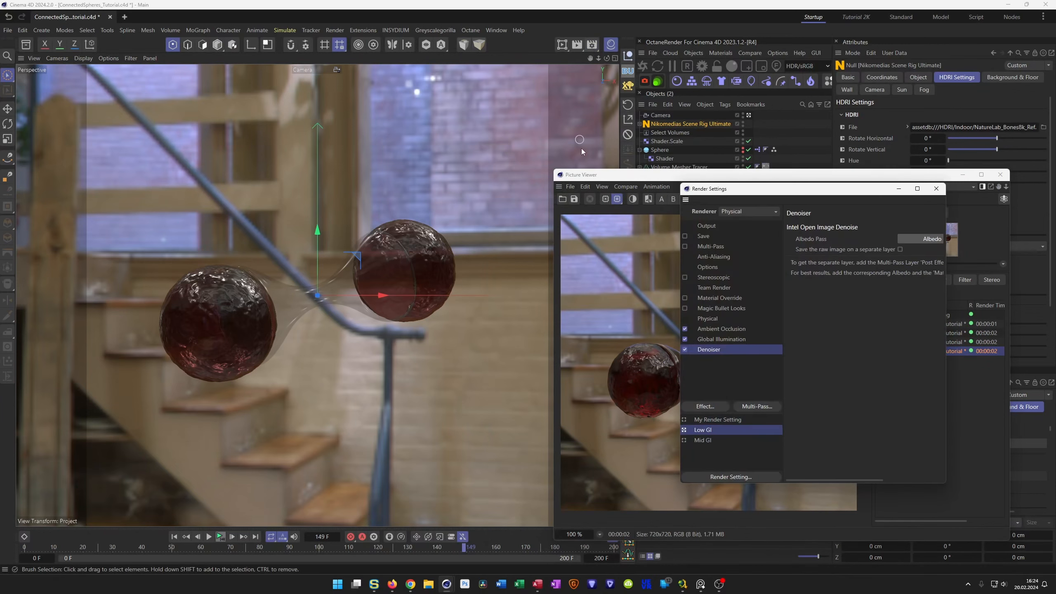
click(714, 227)
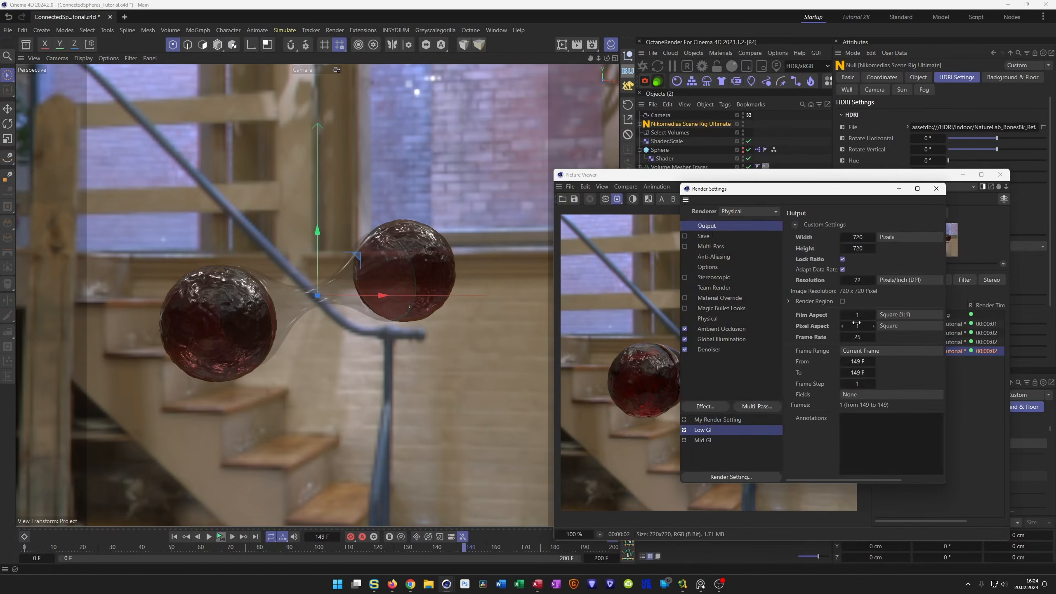
click(878, 351)
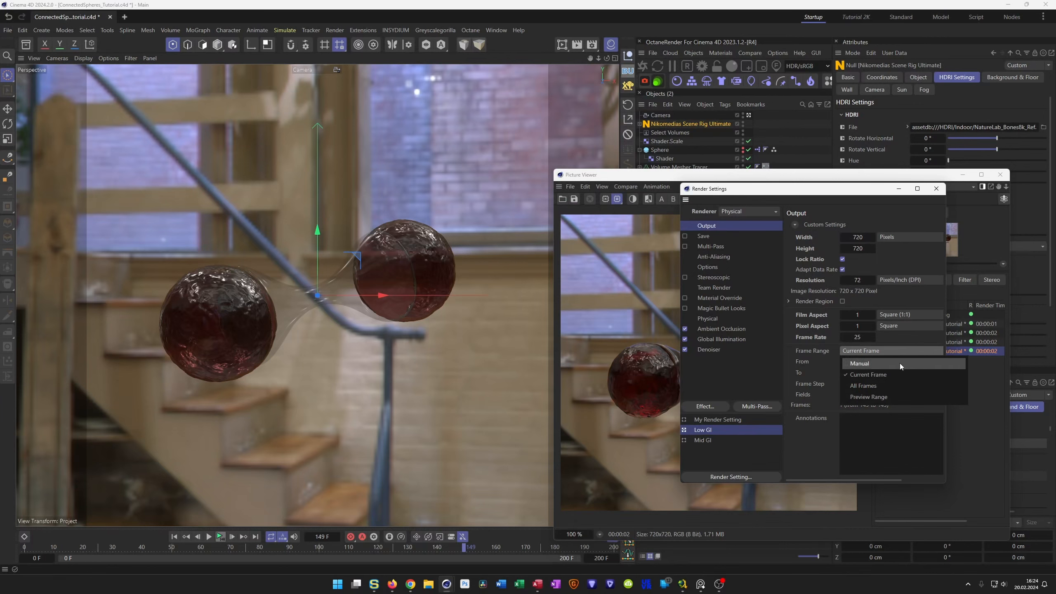
click(896, 385)
click(936, 189)
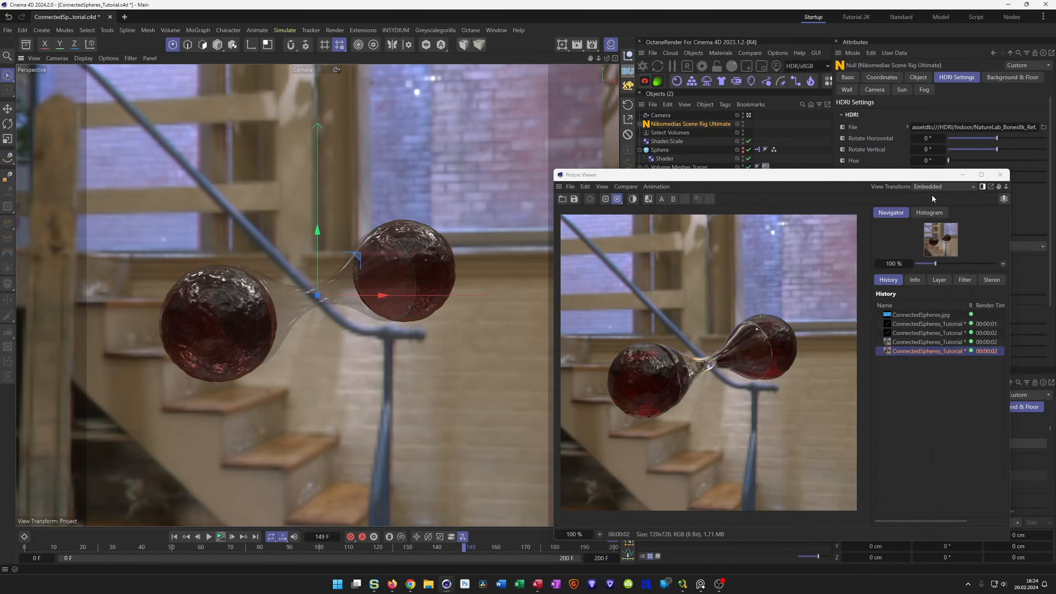
Render the full animation to the Picture Viewer with the Low GI setting
key(shift+r)
click(556, 321)
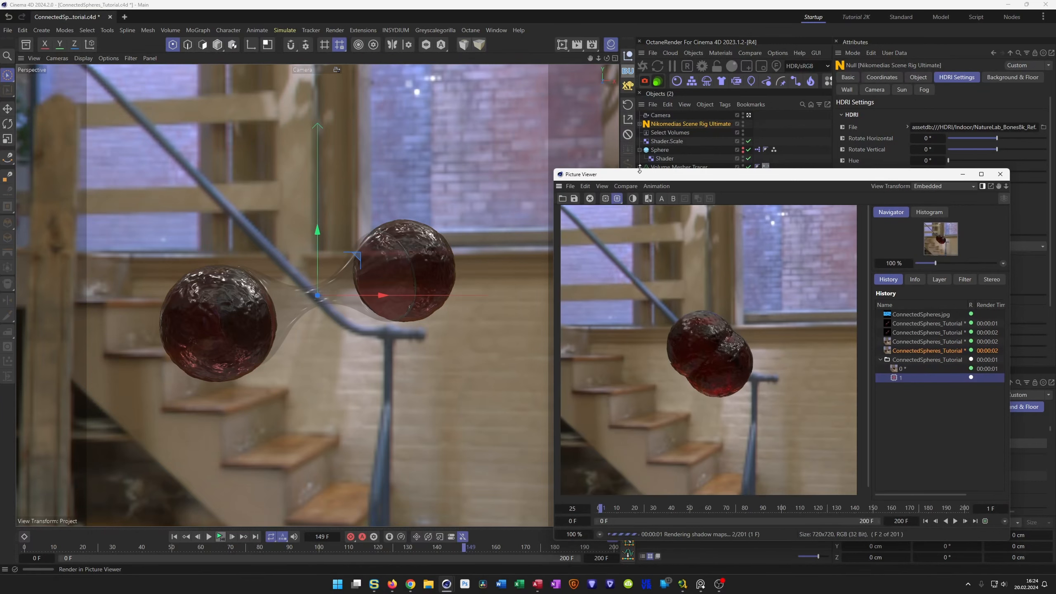
drag(644, 177, 644, 155)
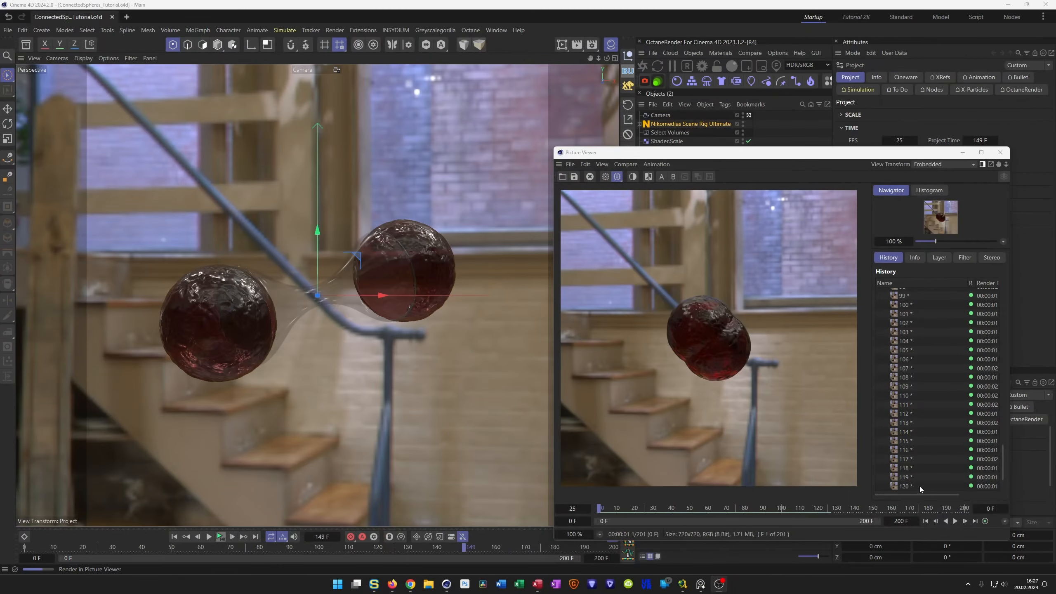
Play back the rendered animation in the Picture Viewer to check the denoised red spheres separating and merging against the HDRI
click(956, 521)
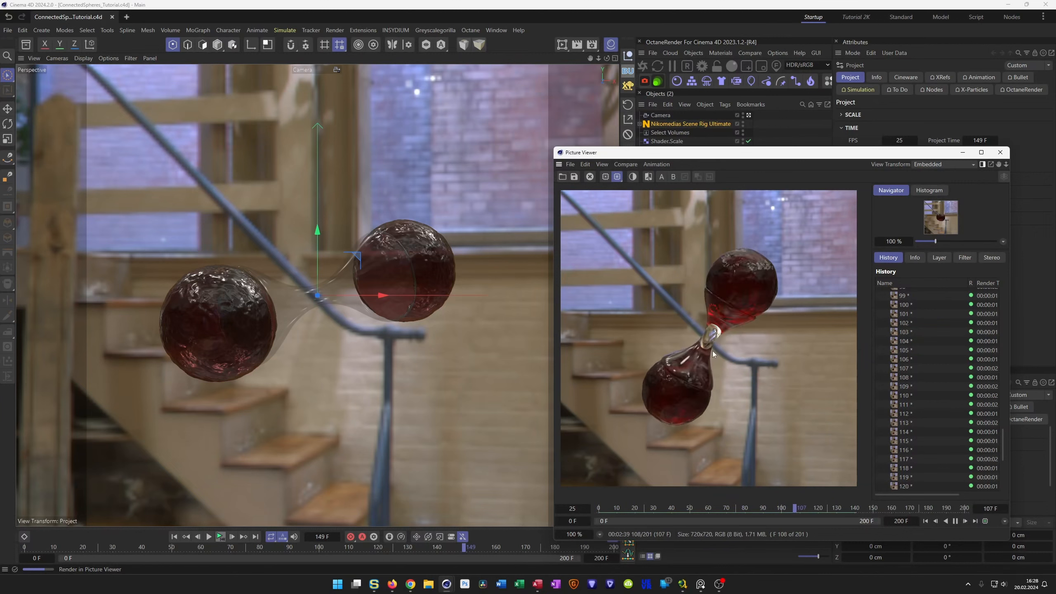
click(709, 124)
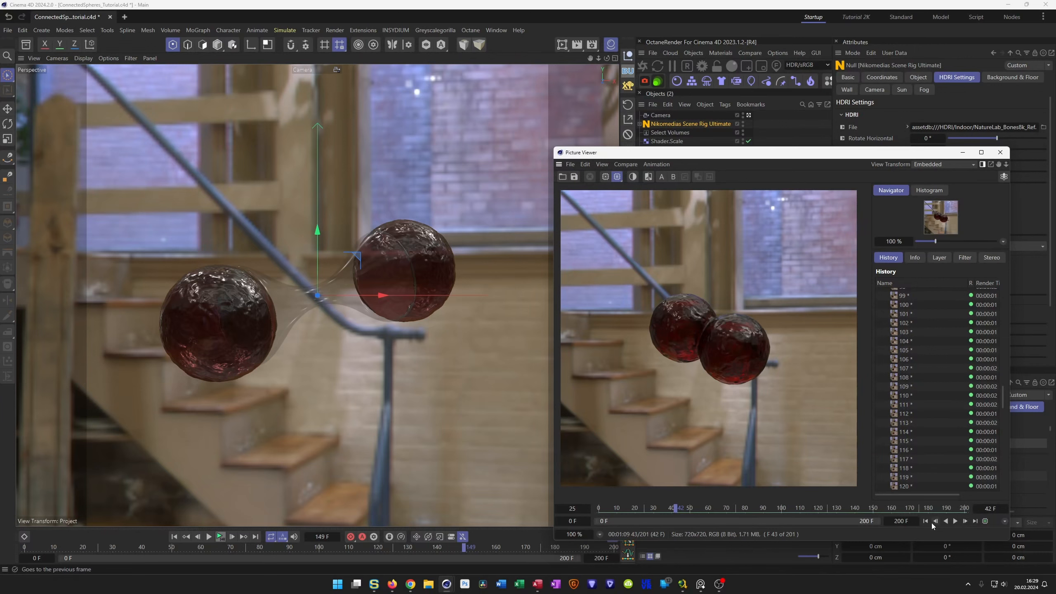
scroll(948, 454, down, 15)
click(955, 522)
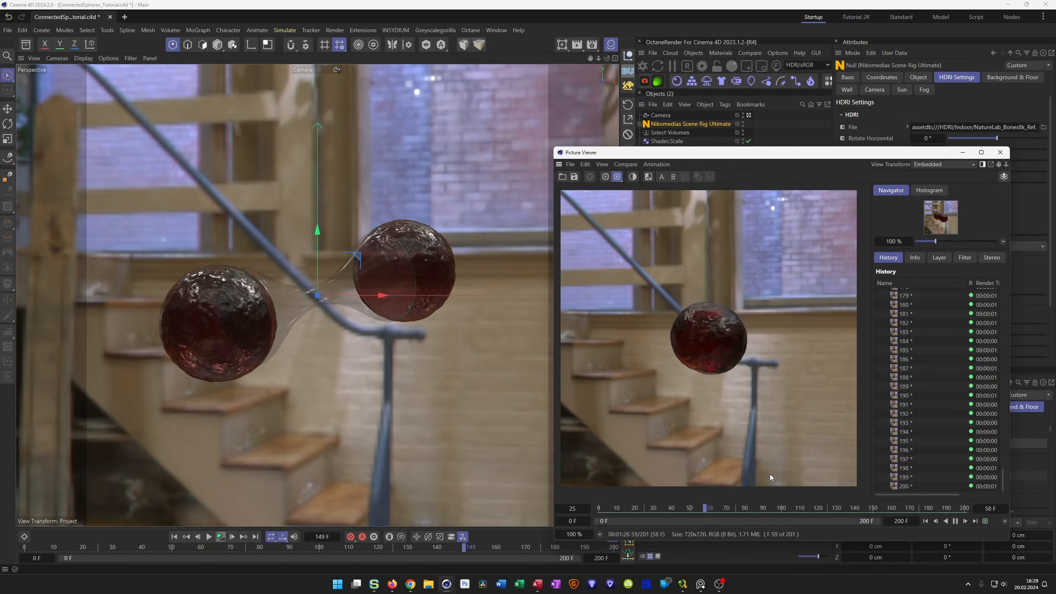